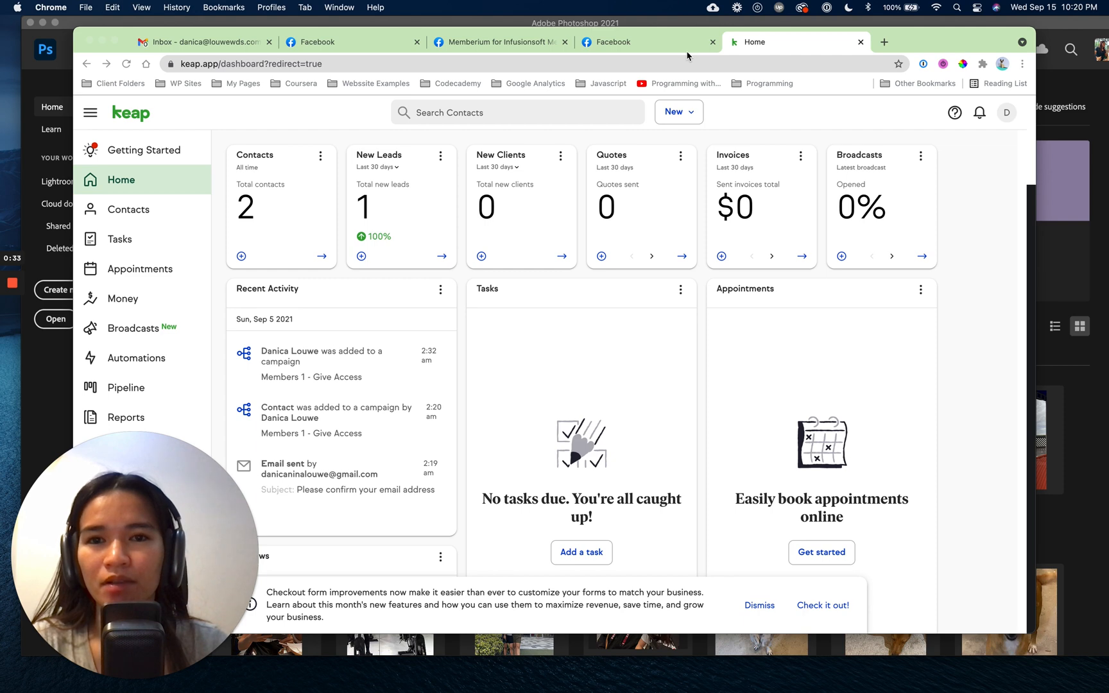
Review the Facebook post asking how to turn the Impact with Influence design into a campaign email with header and footer template.
left_click(637, 50)
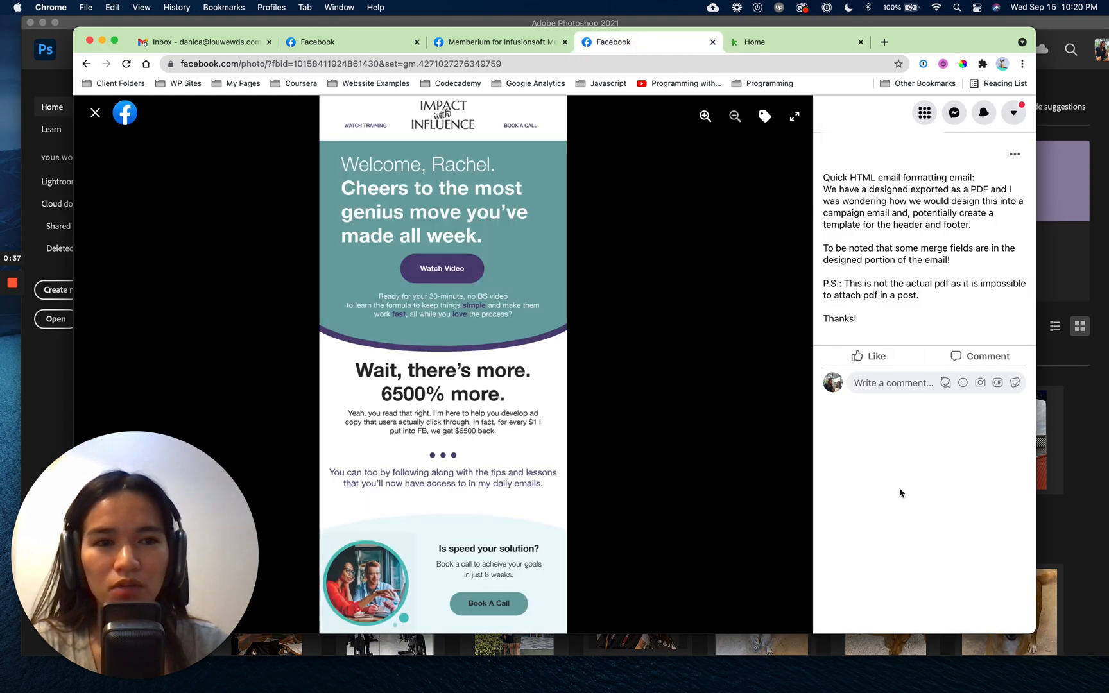
left_click(823, 180)
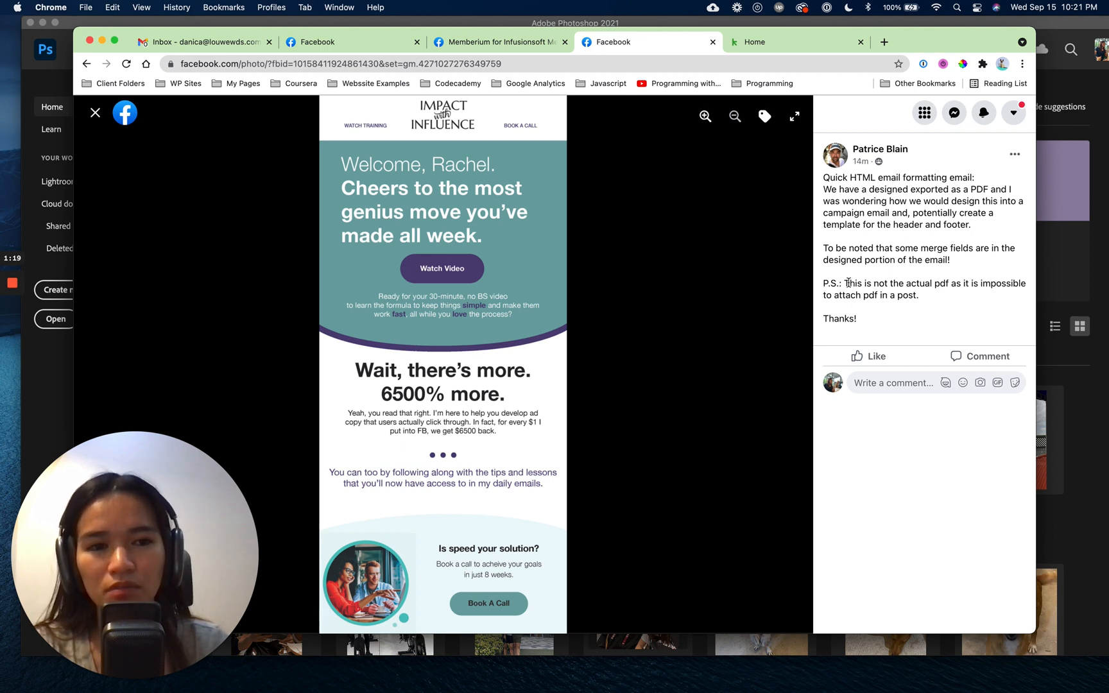
left_click_drag(848, 283, 912, 286)
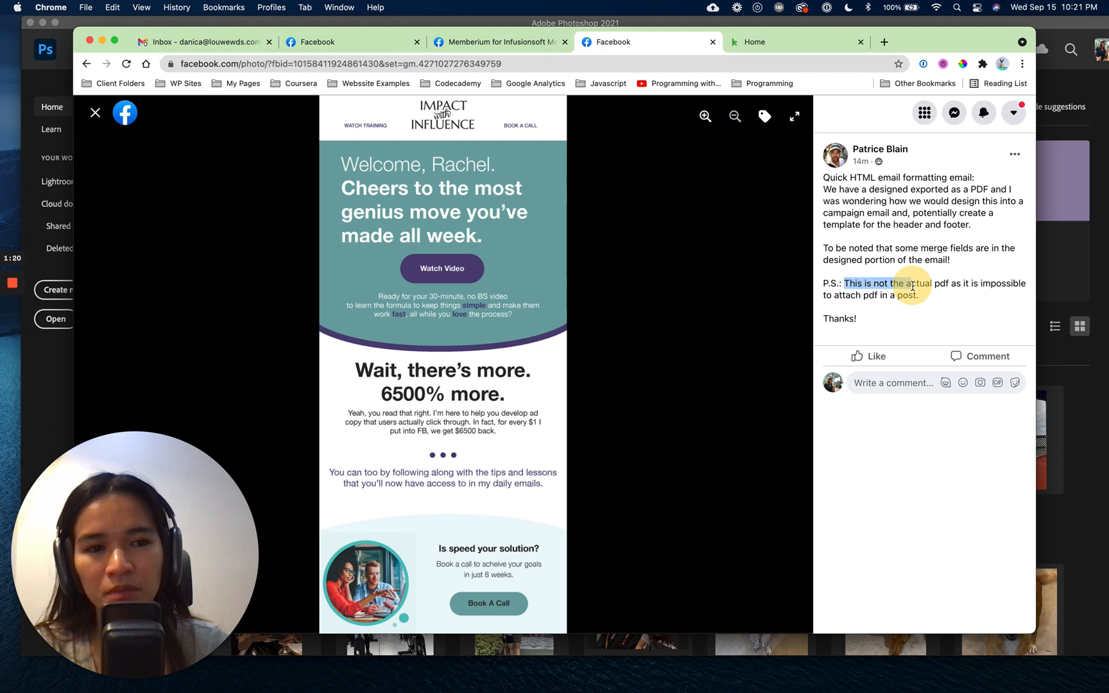
left_click(907, 485)
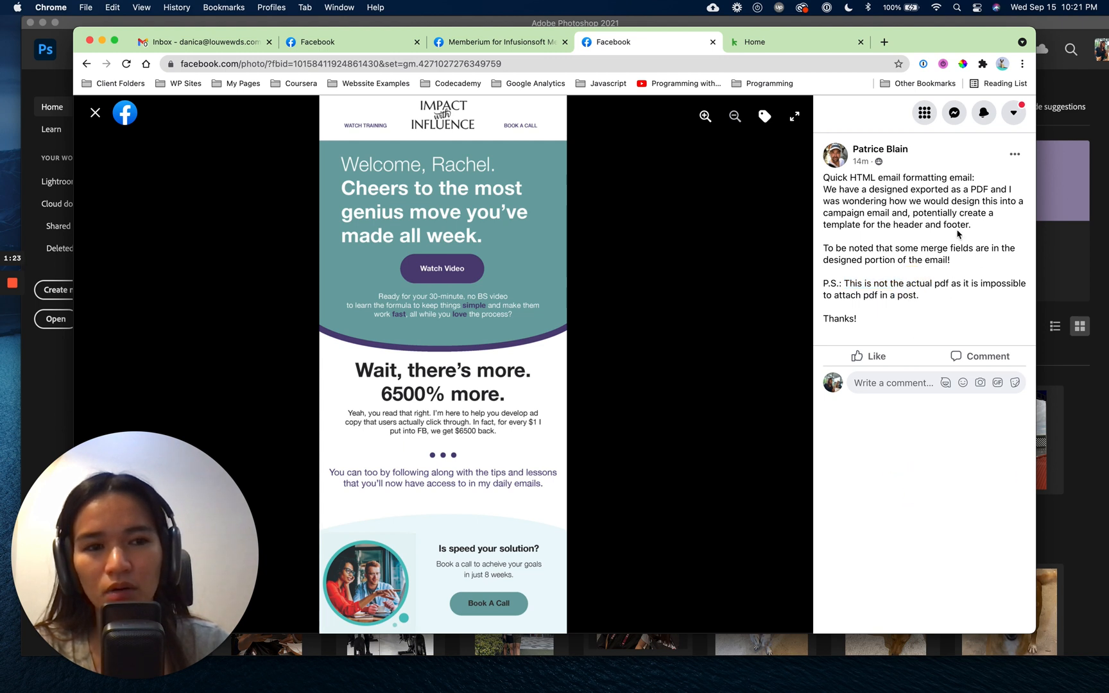
left_click_drag(966, 225, 889, 224)
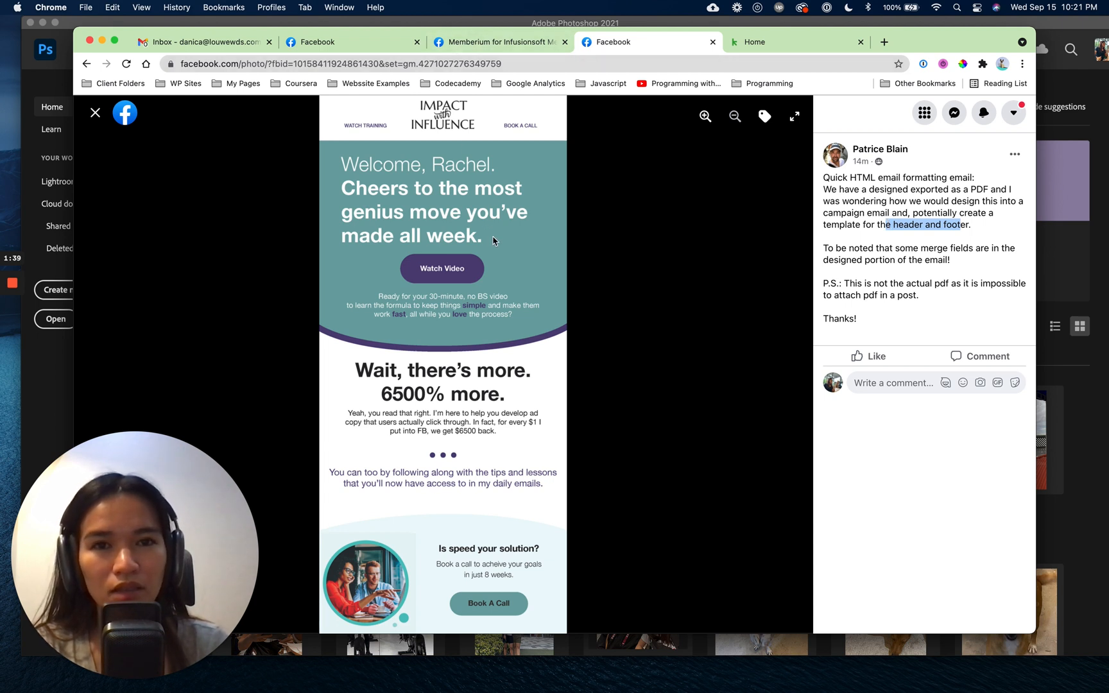
left_click(894, 445)
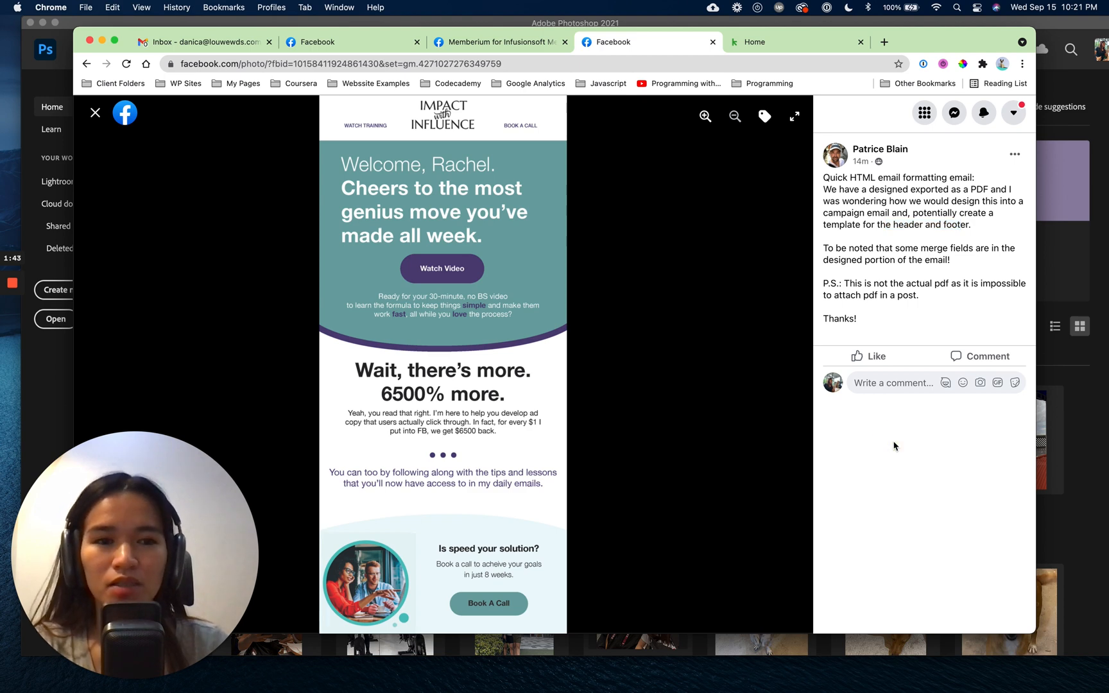
Switch to Keap and create a new advanced automation.
left_click(794, 42)
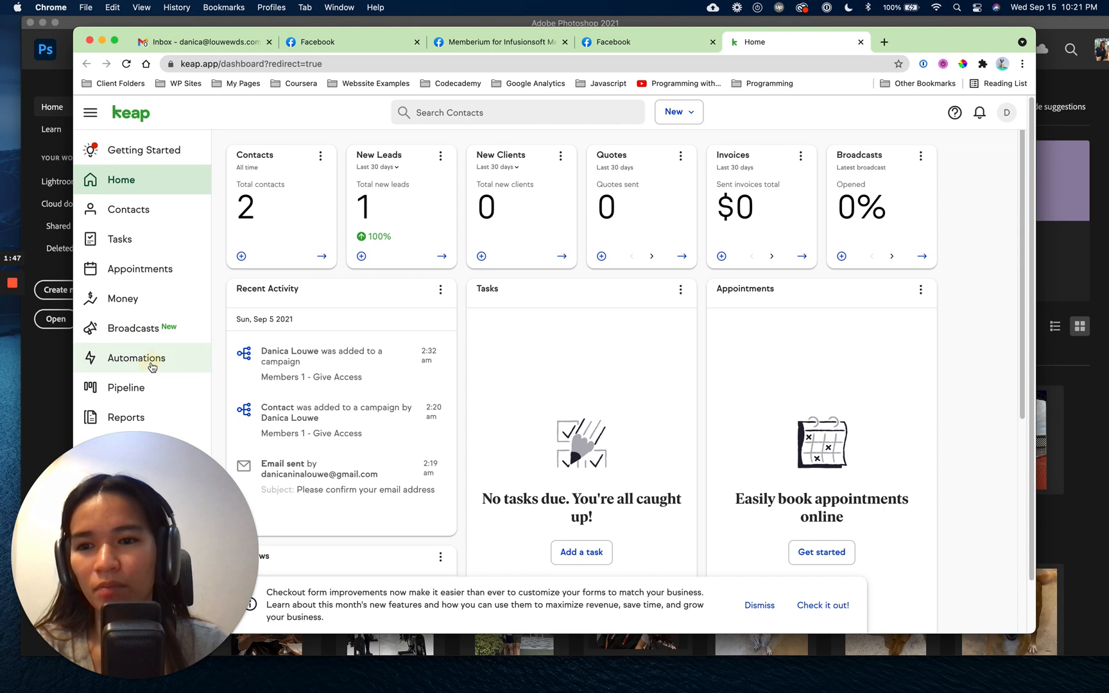
left_click(152, 366)
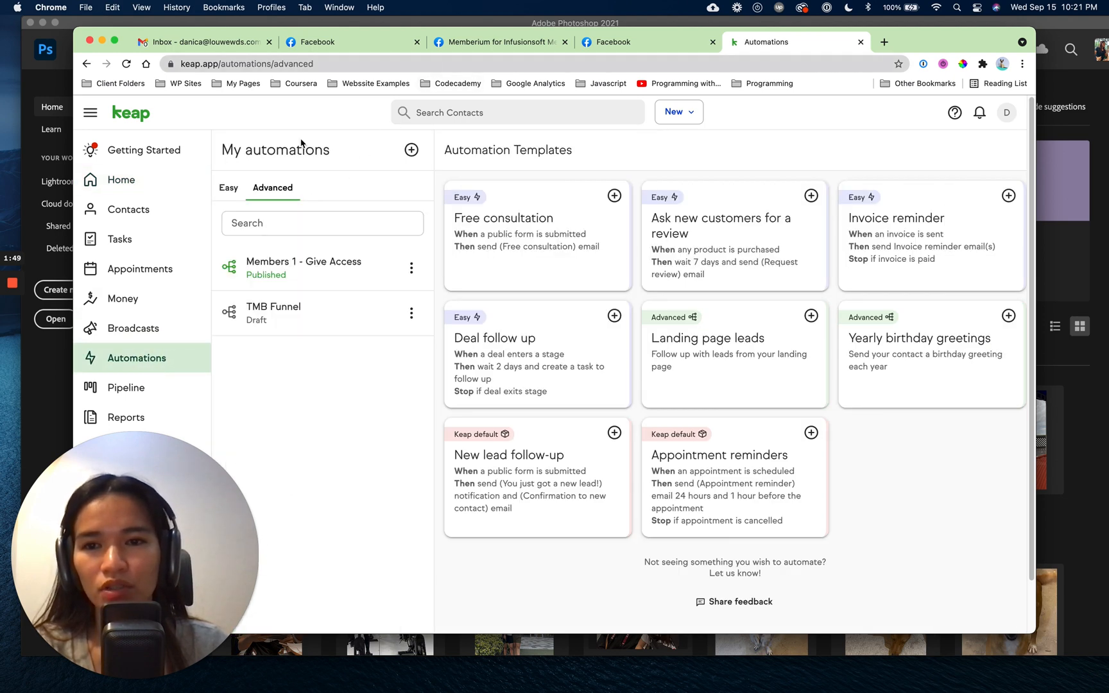
left_click(411, 150)
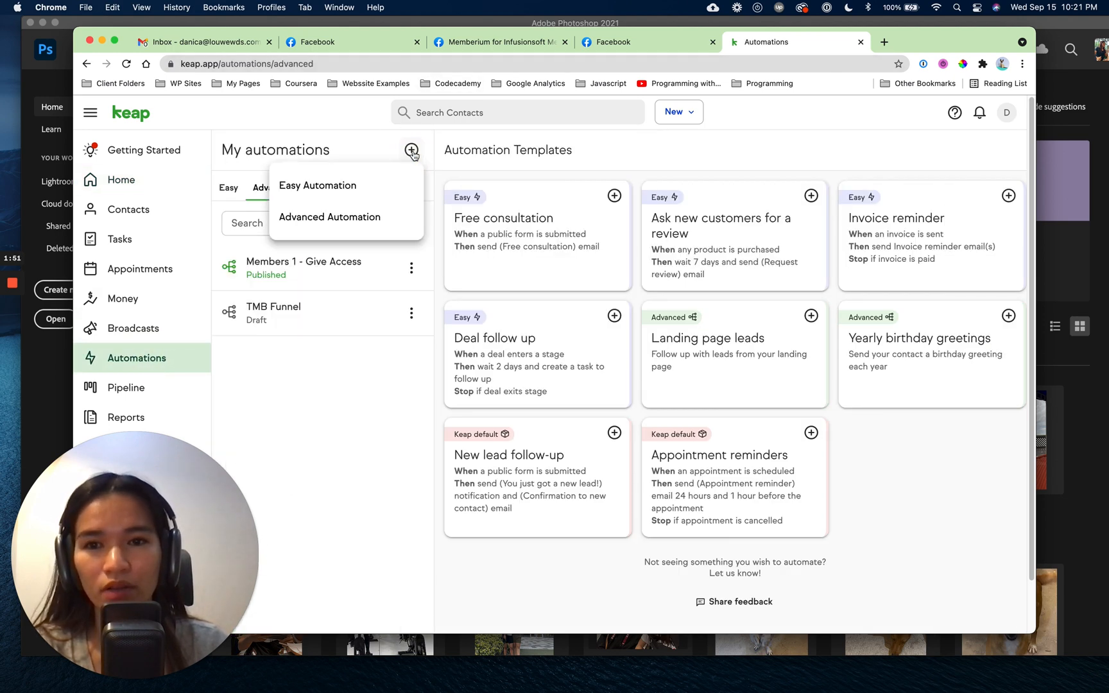
left_click(368, 215)
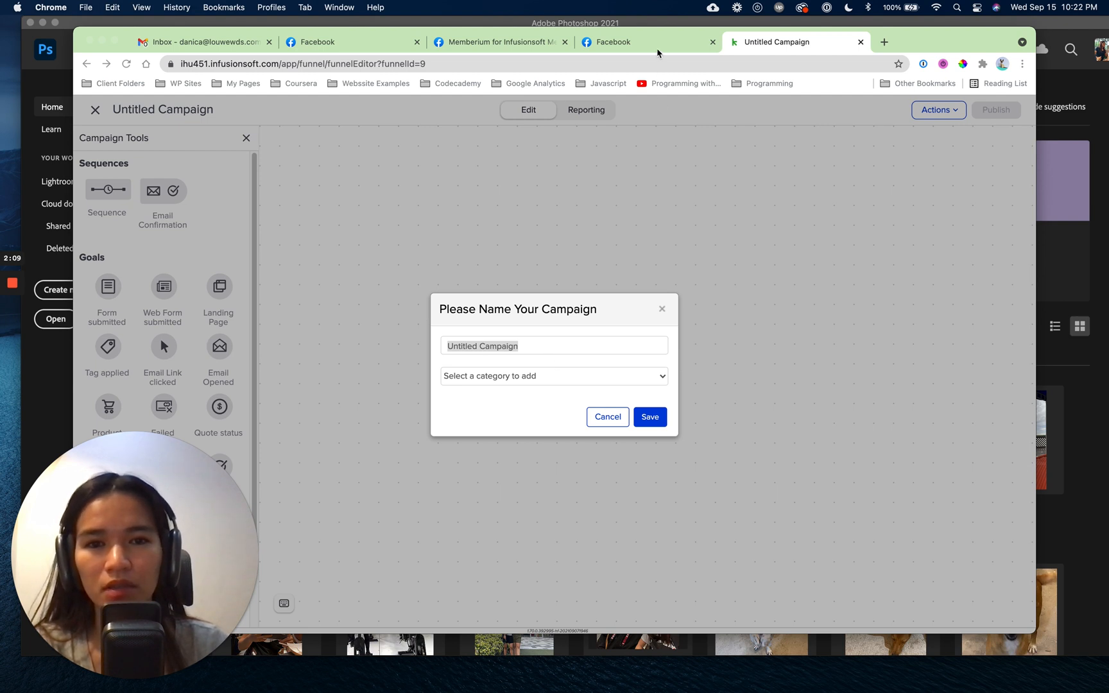
Name the new campaign "Building email layout - test only" and save it without a category.
left_click(545, 357)
triple_click(541, 345)
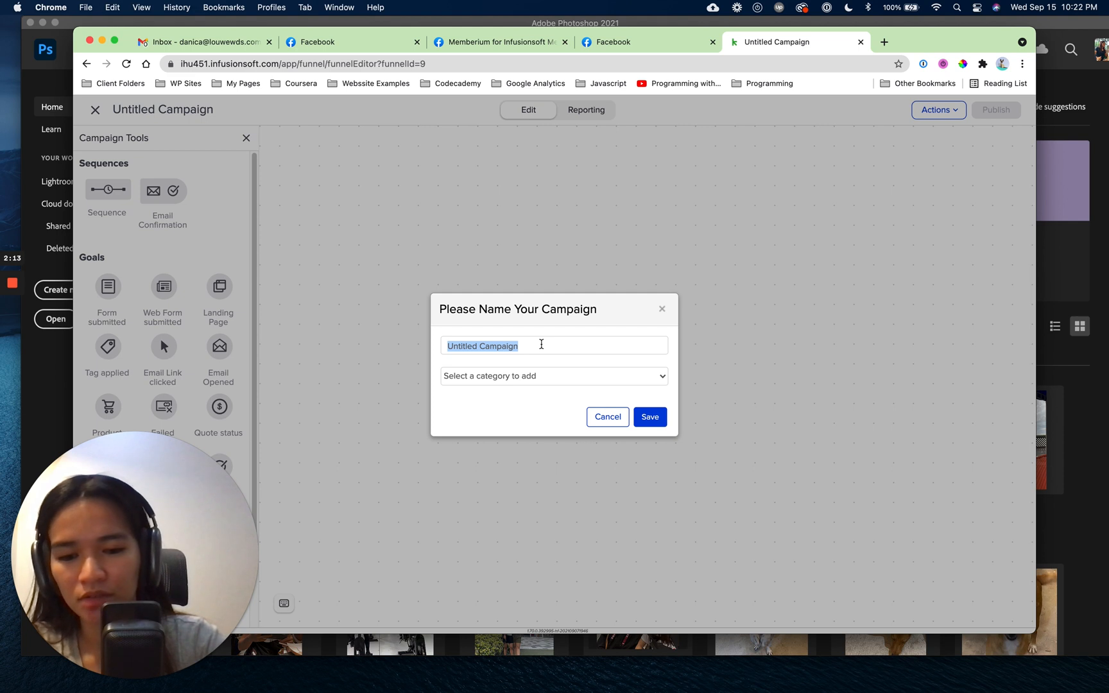
type("Buid")
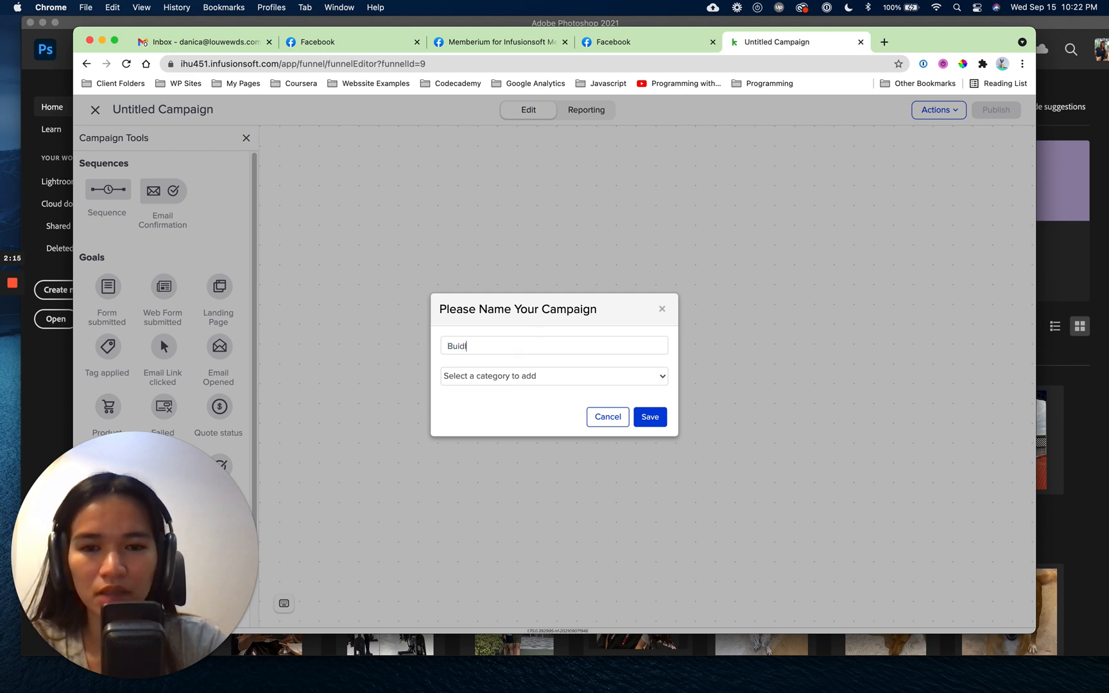
key("super+a")
type("B")
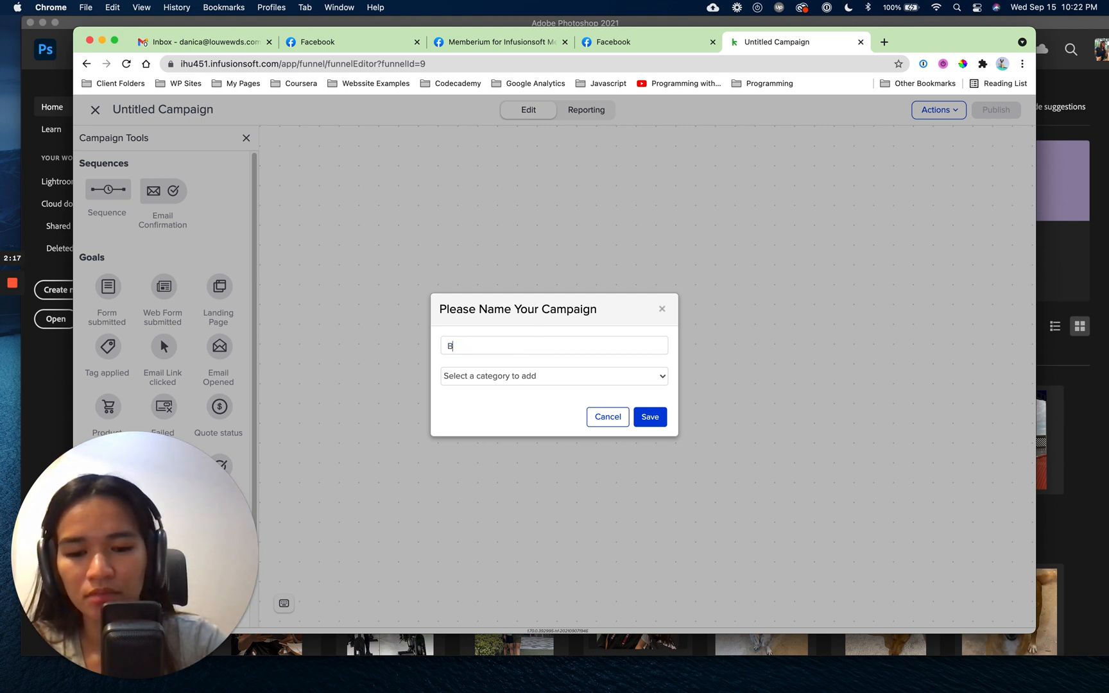
type("uilding")
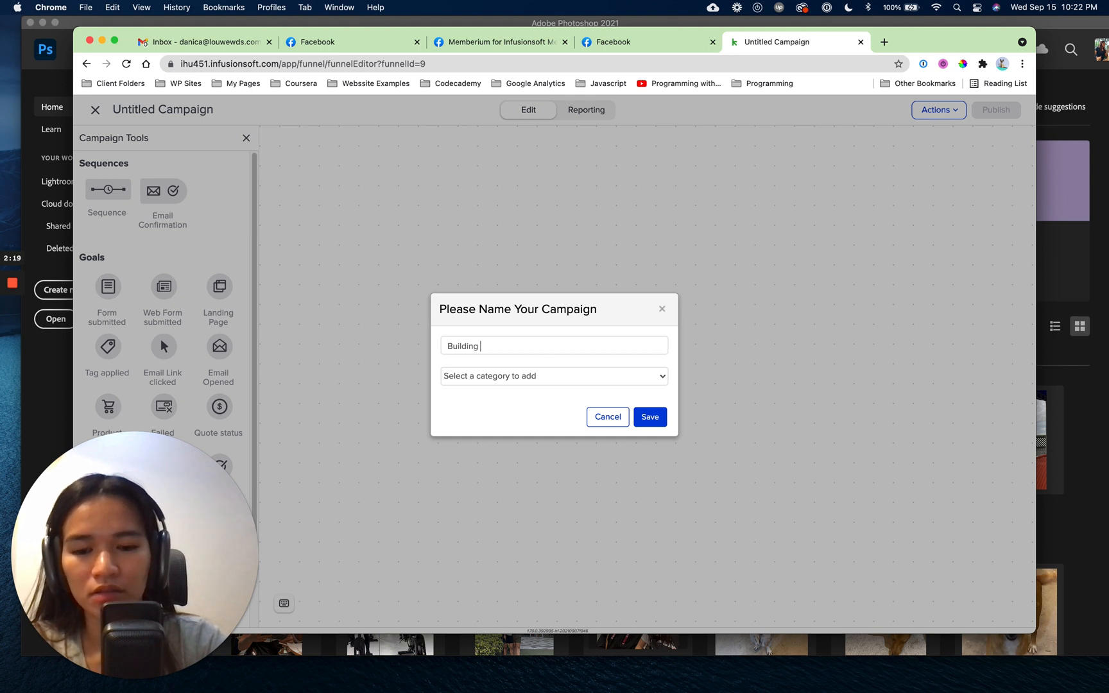
type(" email layou")
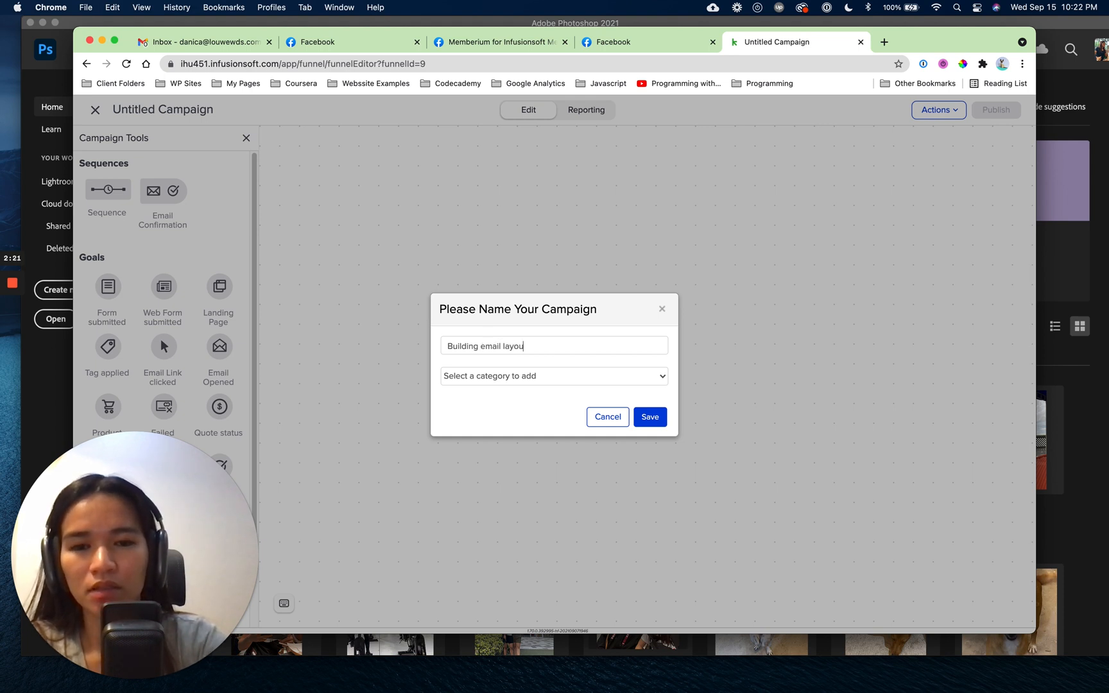
type("t - test ")
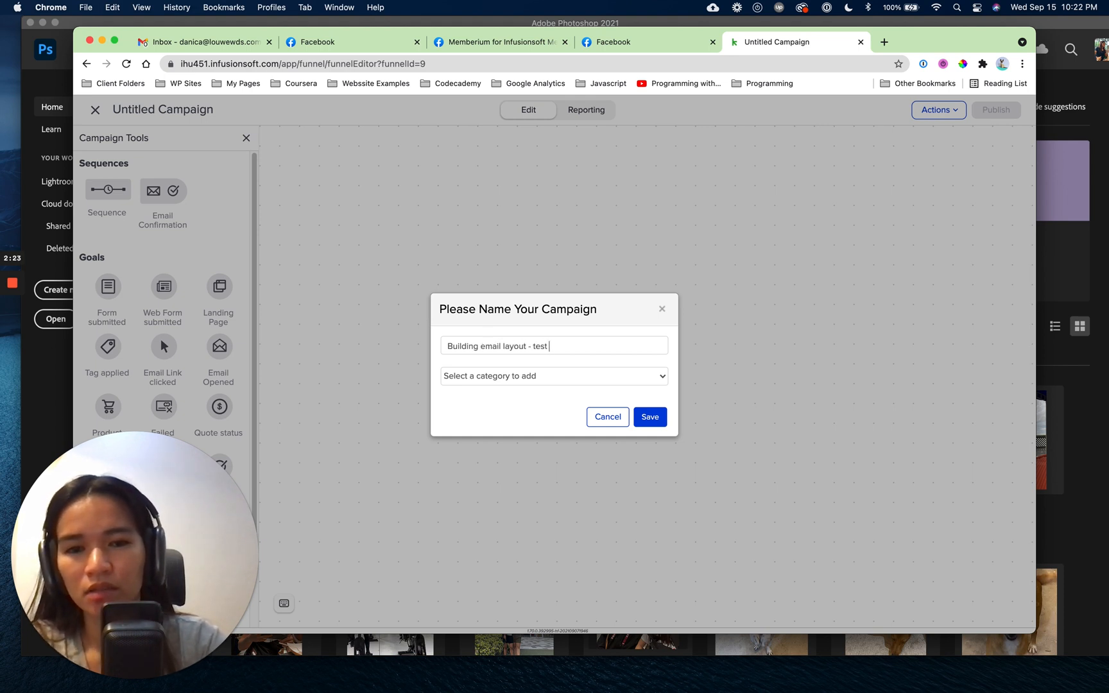
type("only")
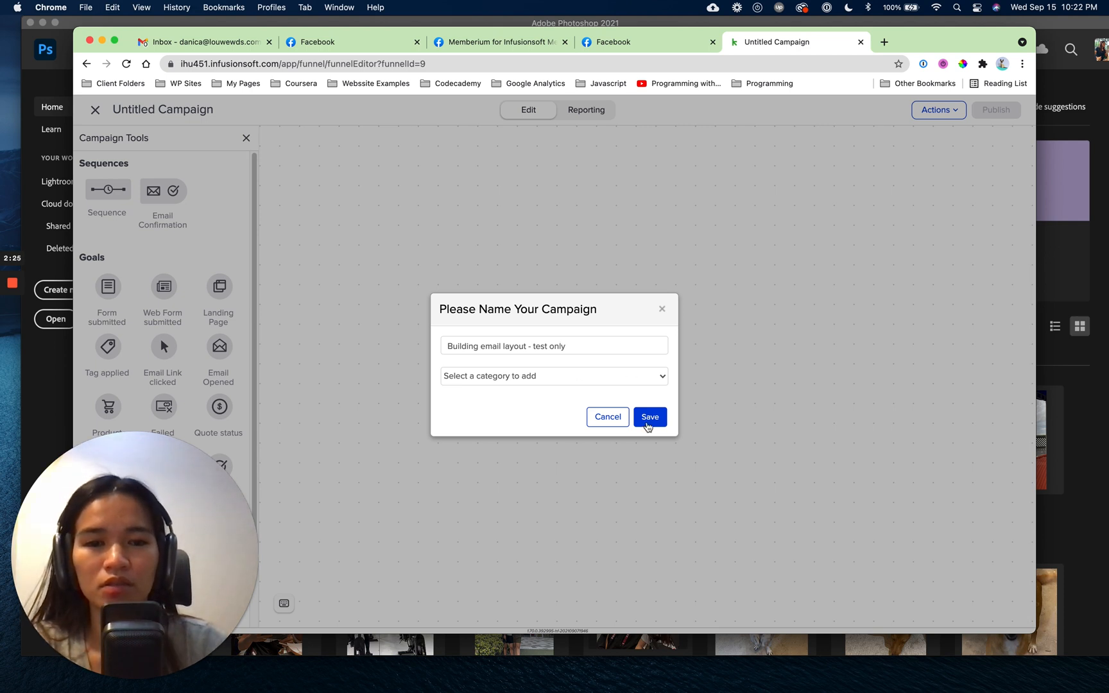
left_click(649, 417)
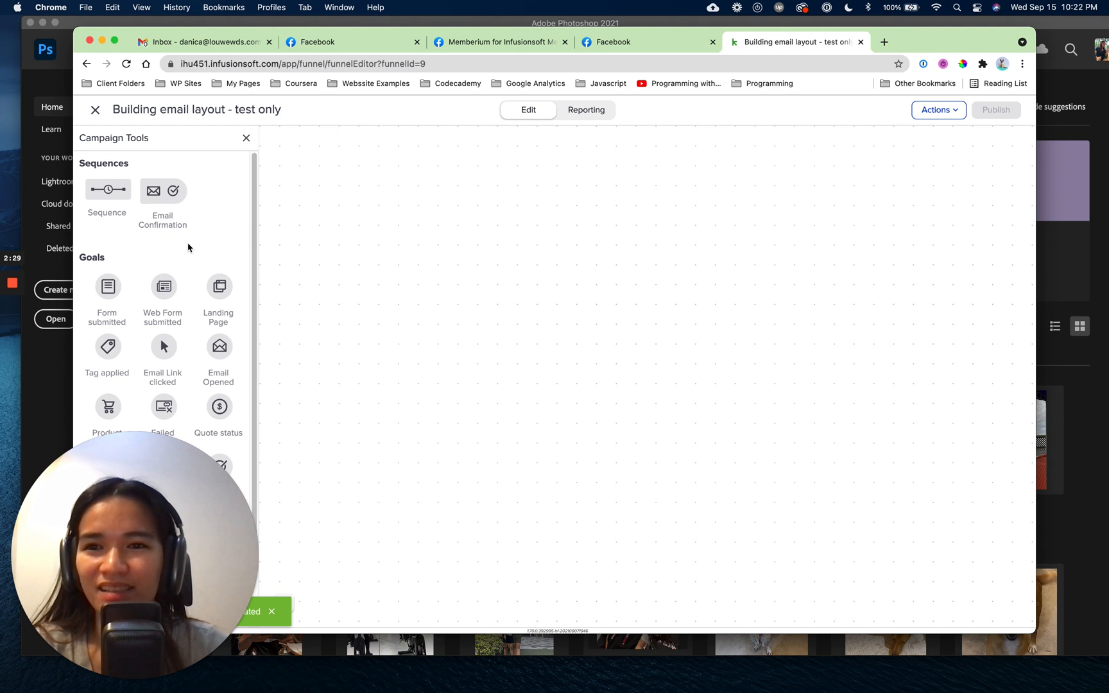
Add a sequence to the upper part of the empty campaign canvas.
left_click_drag(107, 189, 457, 224)
right_click(440, 207)
left_click(327, 277)
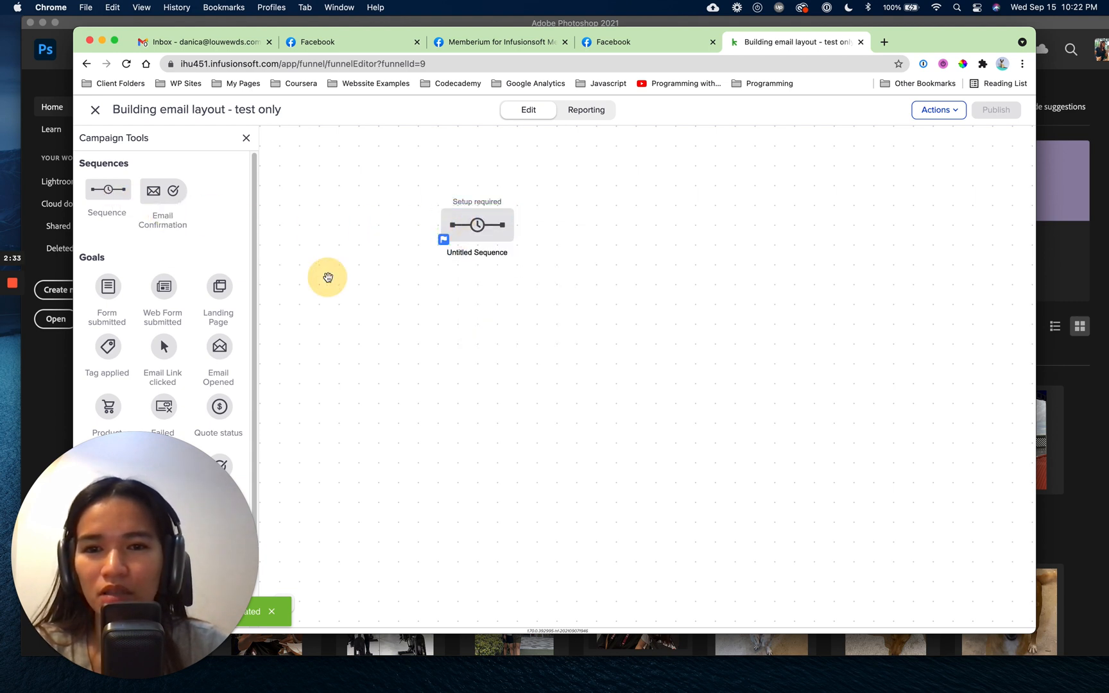
scroll(196, 254, "down", 3)
scroll(205, 231, "up", 3)
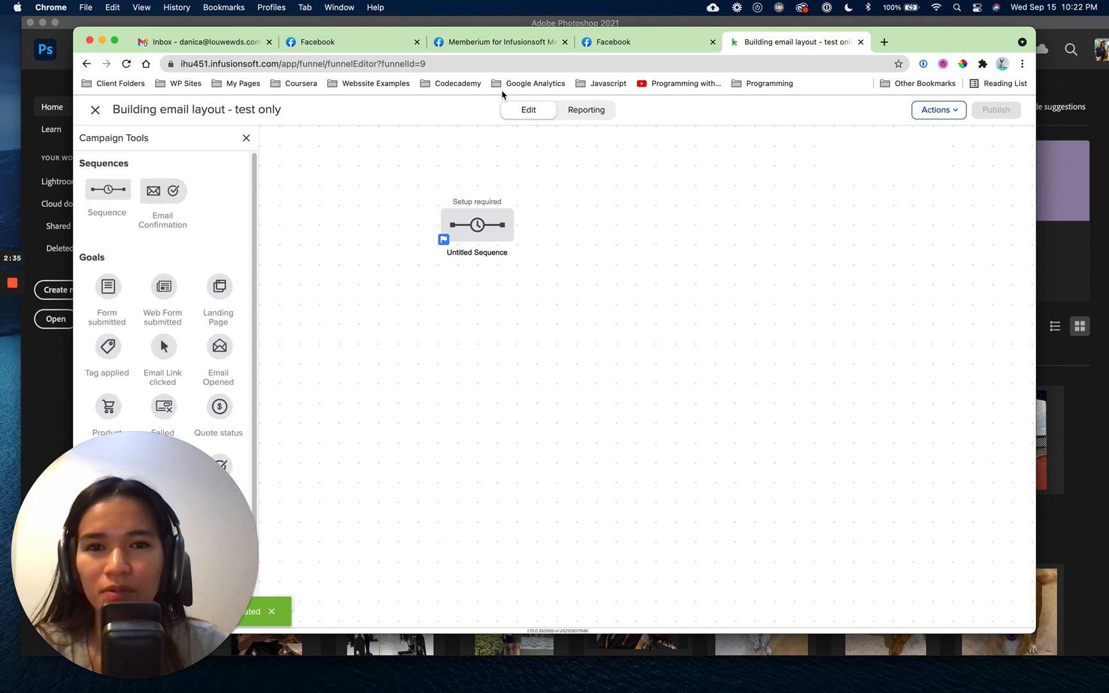
Switch to the Facebook post and save the email design image to the Downloads folder.
left_click(613, 44)
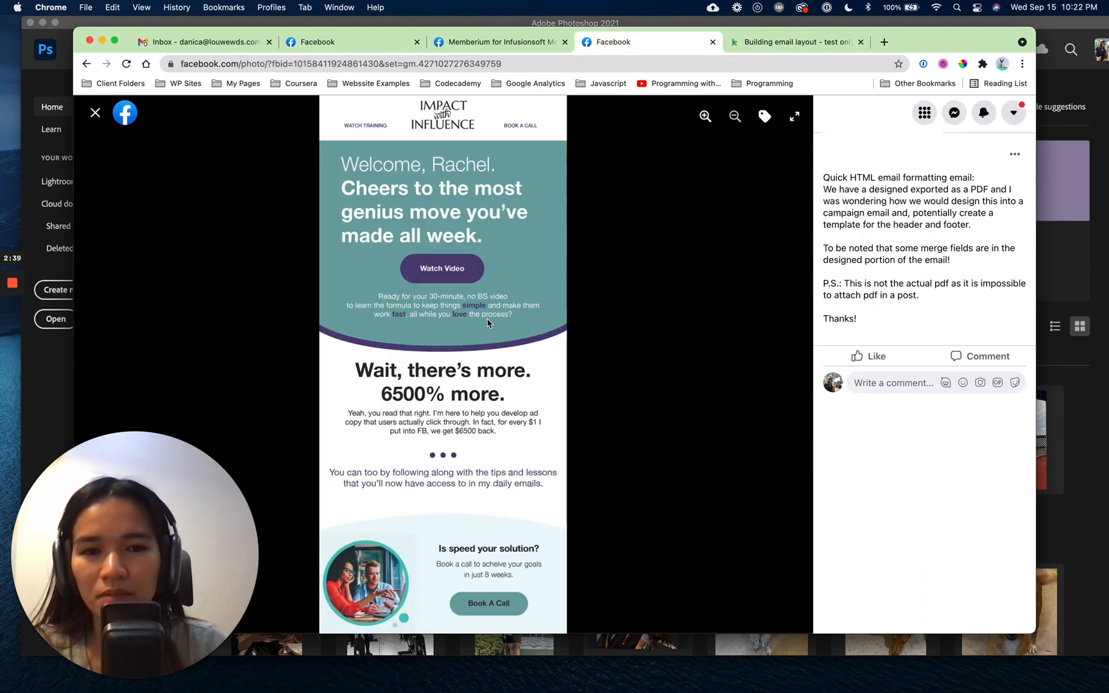
right_click(464, 308)
left_click(500, 330)
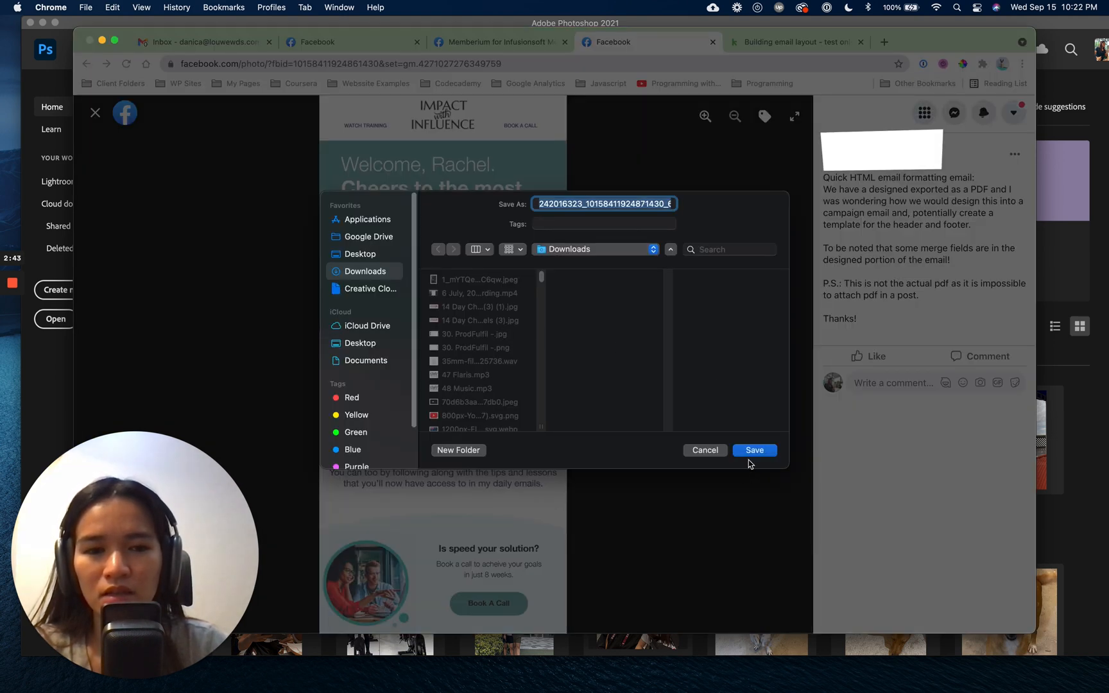
left_click(751, 452)
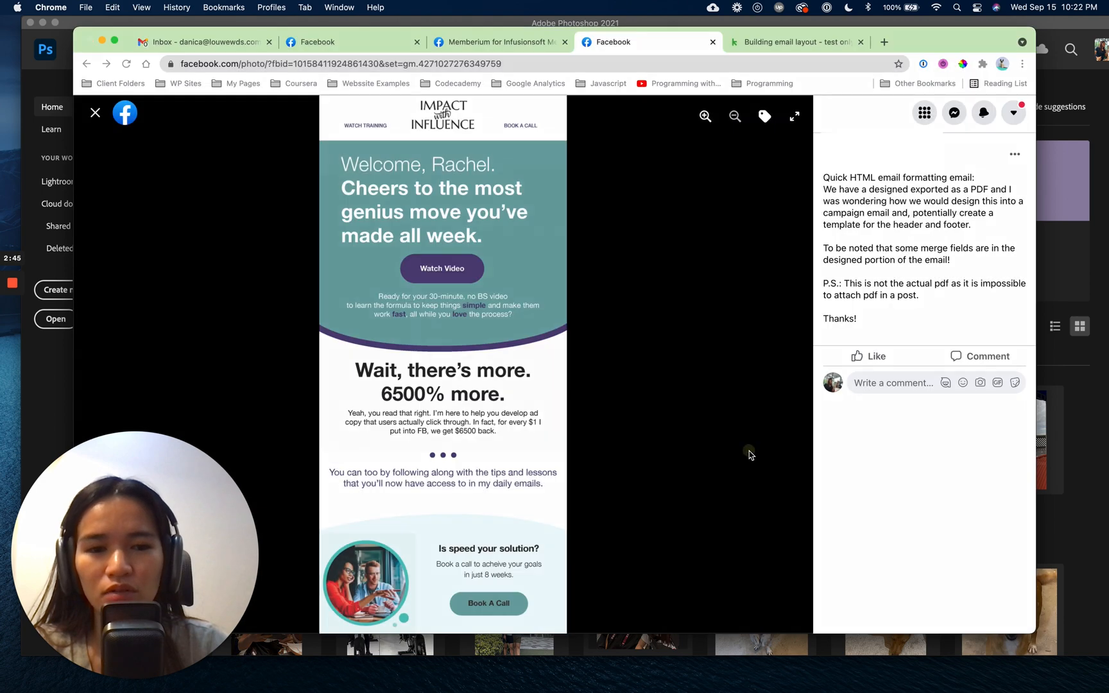
left_click(964, 65)
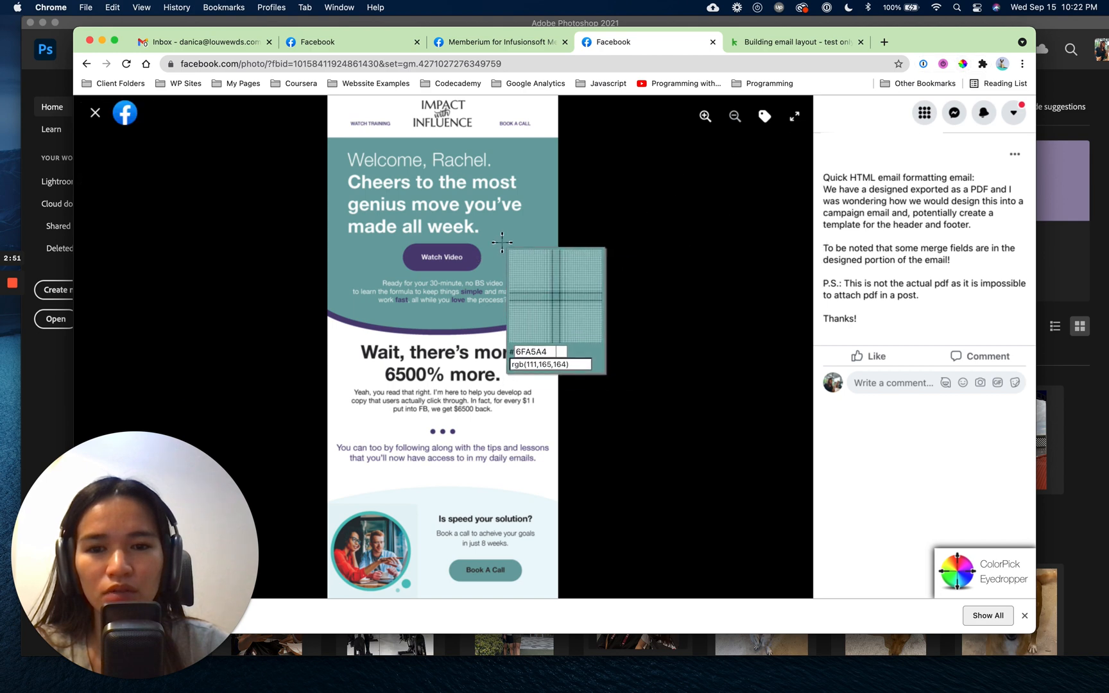
Back in Keap, add an email message after the start of the untitled sequence and open it for editing.
left_click(764, 42)
double_click(478, 222)
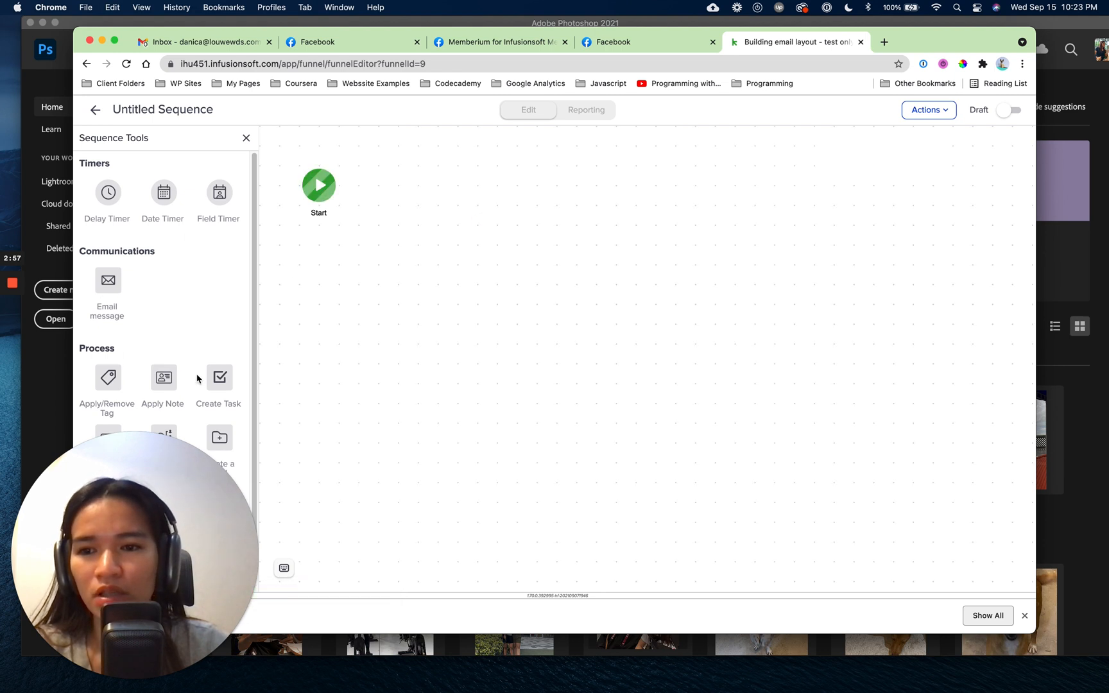
scroll(197, 378, "down", 2)
scroll(164, 420, "up", 2)
left_click_drag(107, 281, 402, 179)
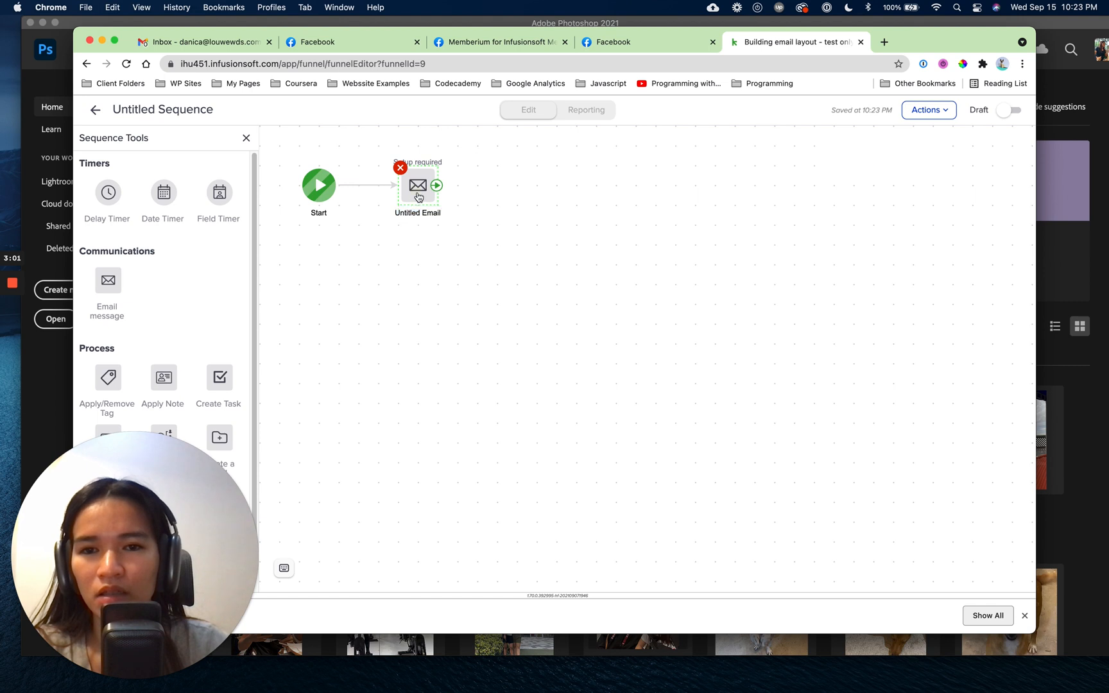
double_click(418, 195)
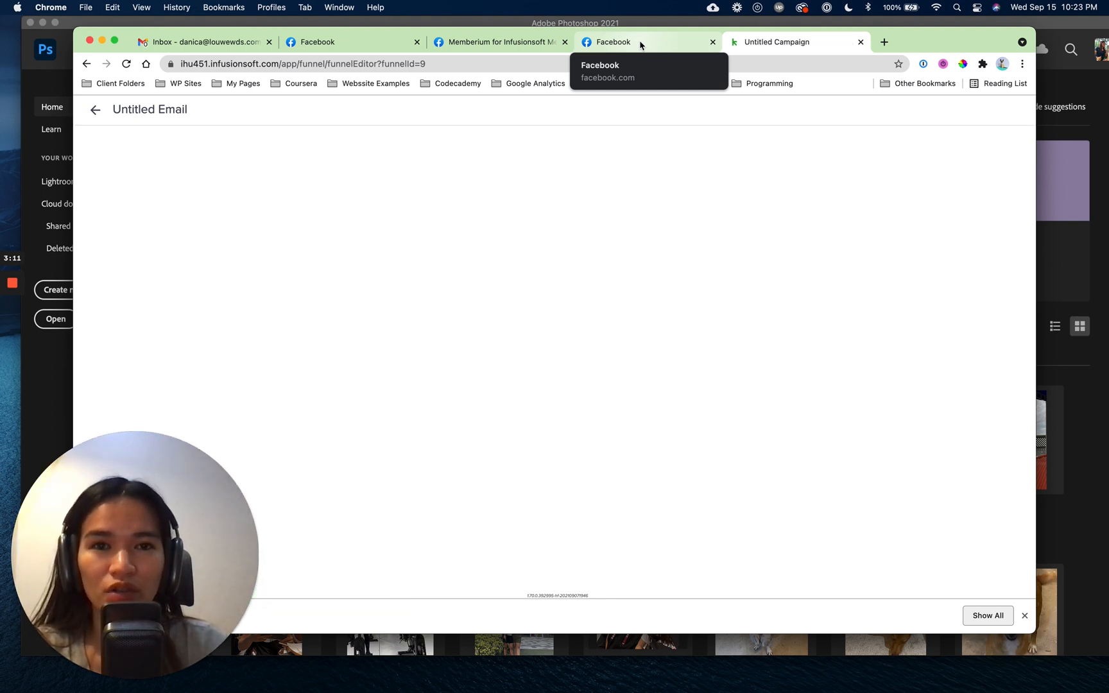
Return to the email design on Facebook and turn off the ColorPick Eyedropper.
left_click(640, 45)
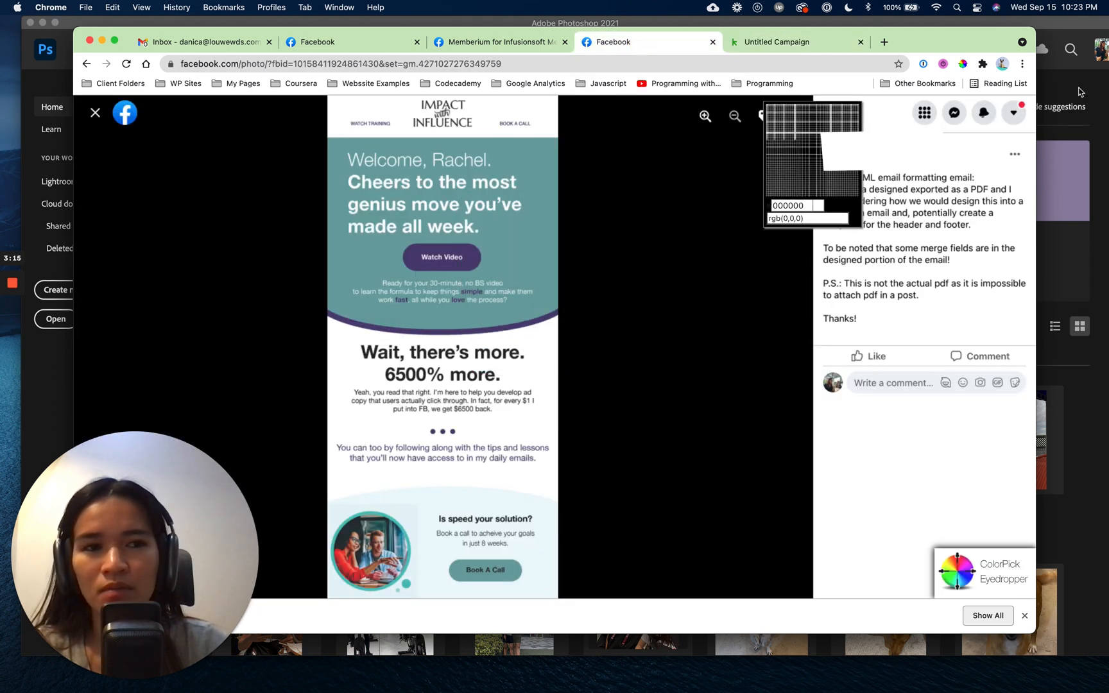
left_click(965, 63)
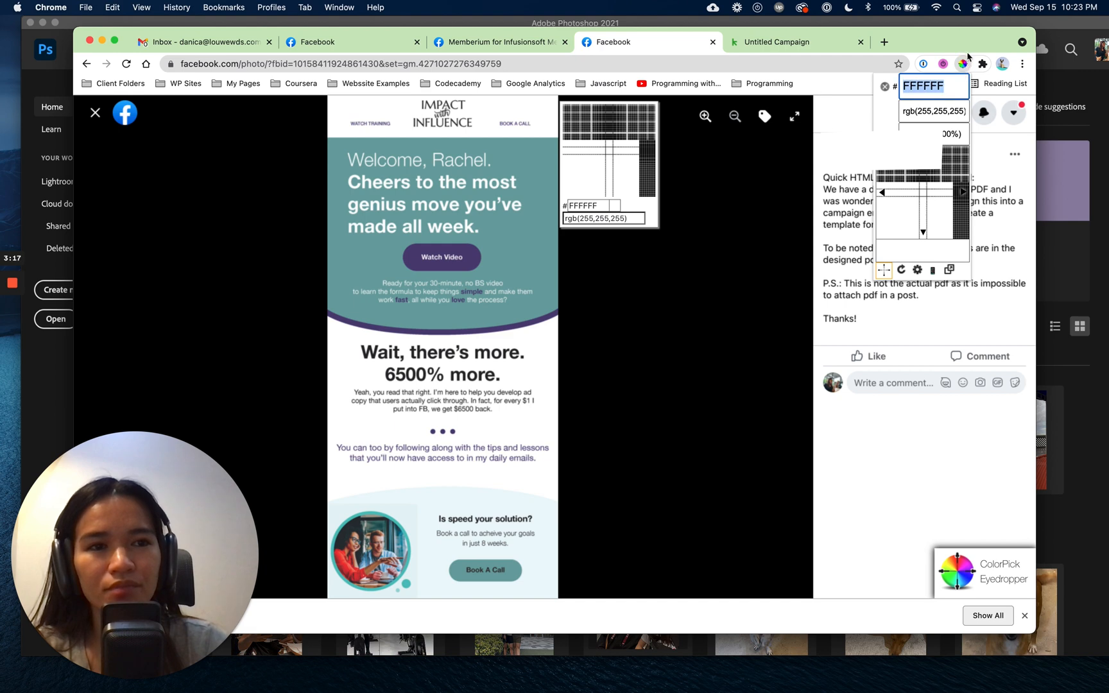
left_click(884, 88)
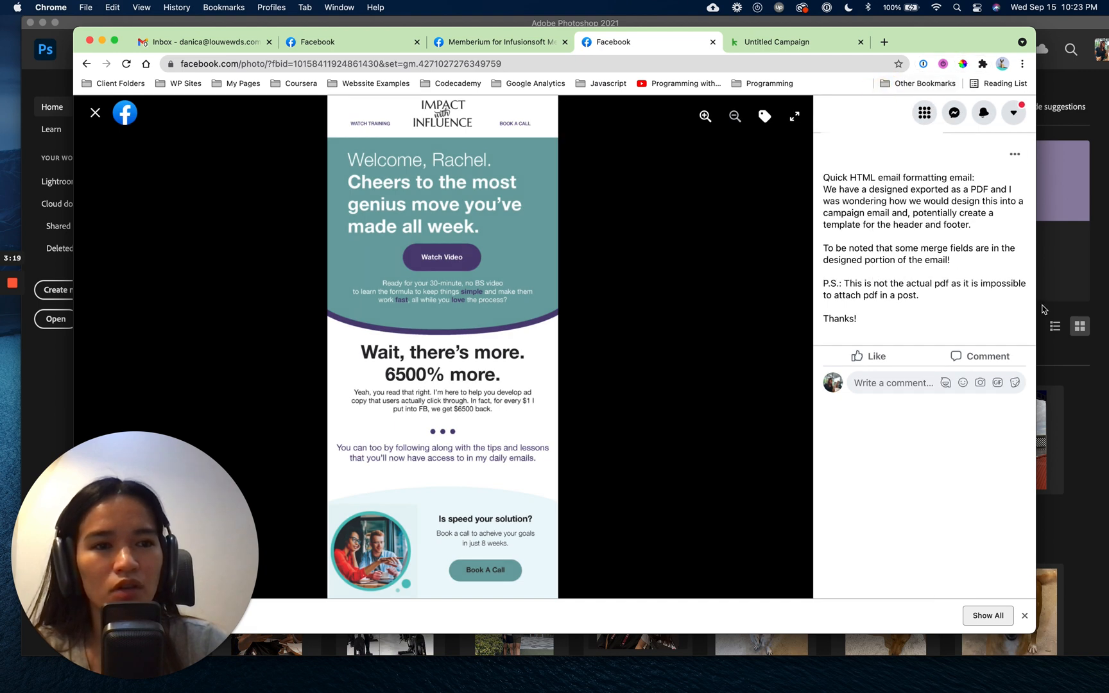
left_click(1103, 259)
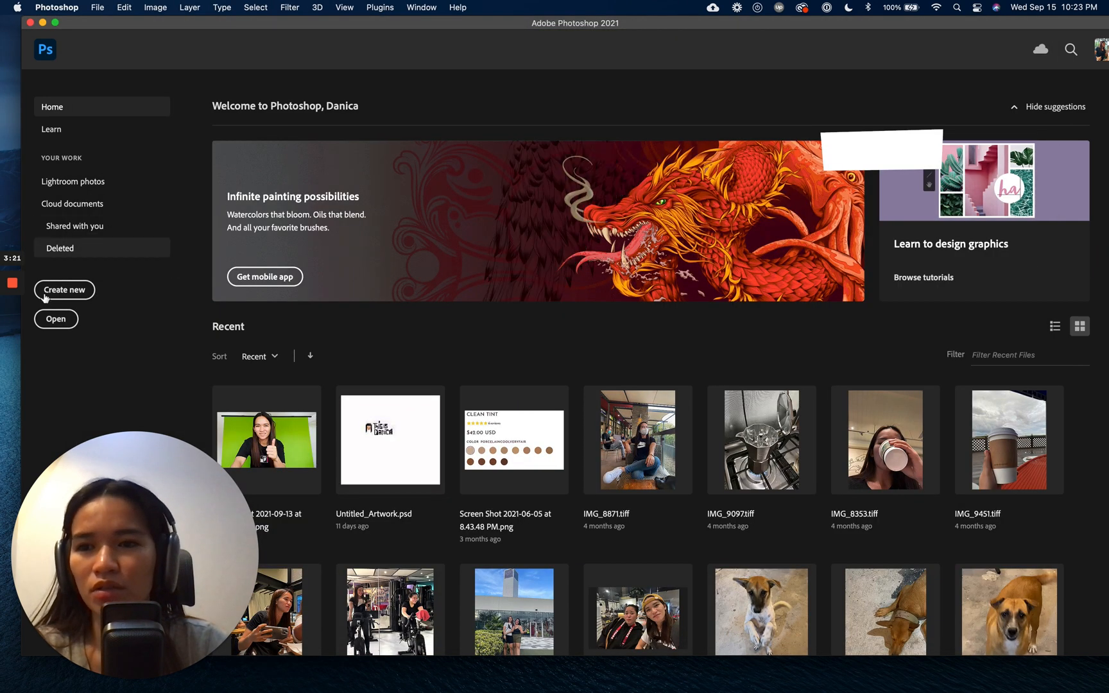
left_click(56, 318)
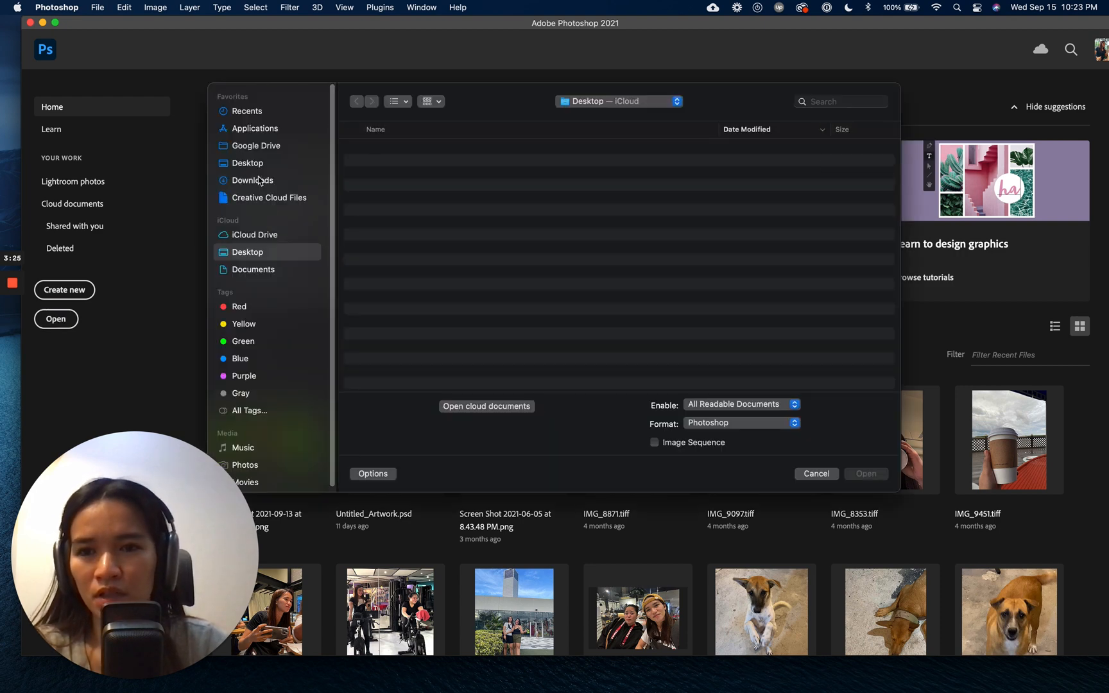
left_click(257, 180)
left_click(410, 150)
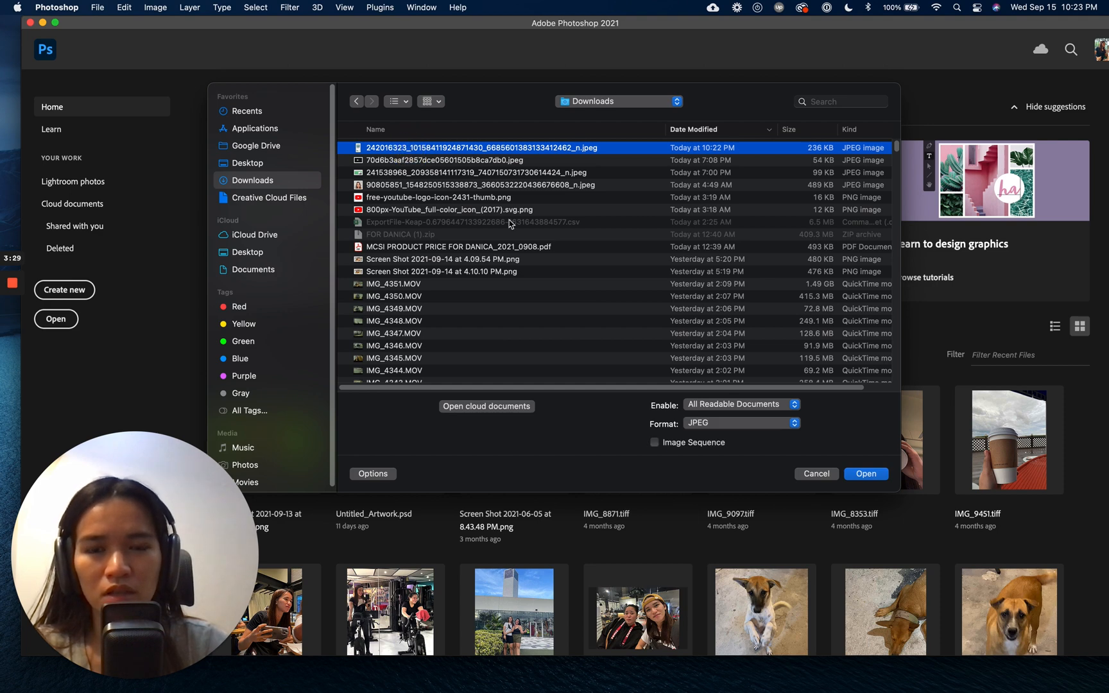
key("Return")
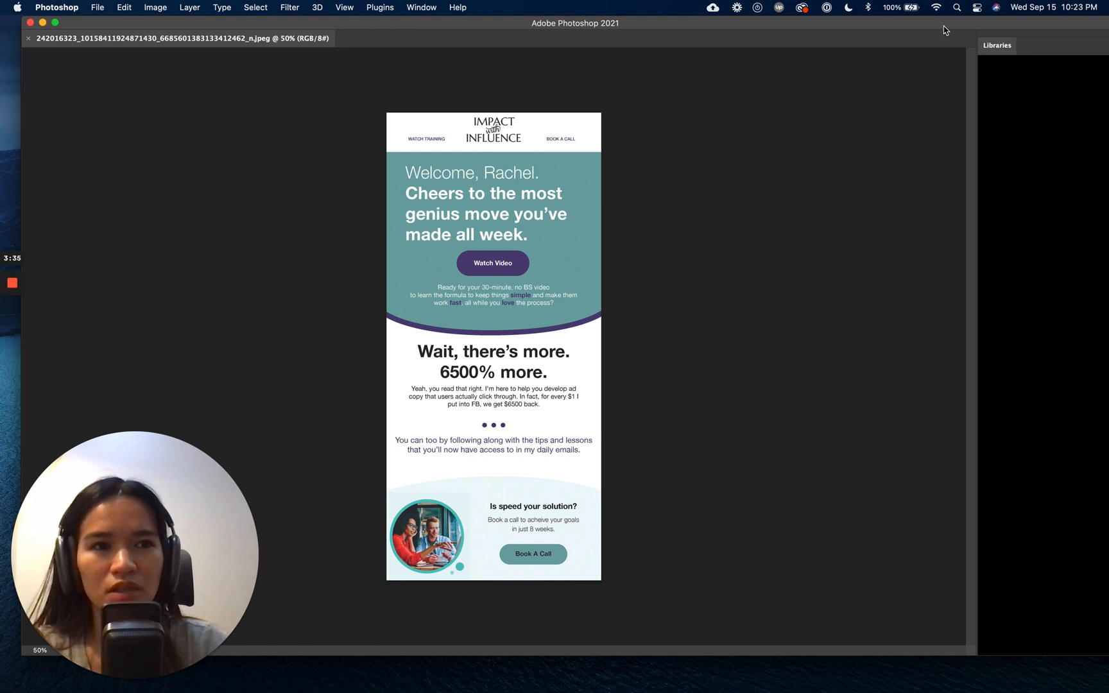
Restore the Photoshop workspace with its tools, options, properties and layers panels.
left_click(432, 9)
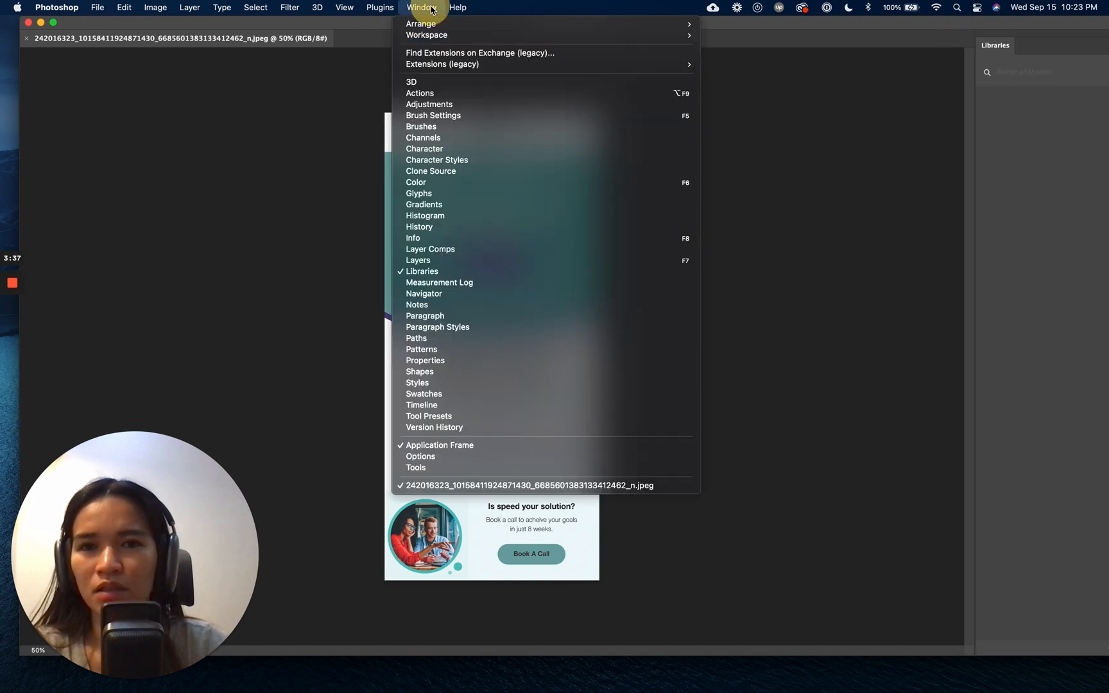
mouse_move(642, 35)
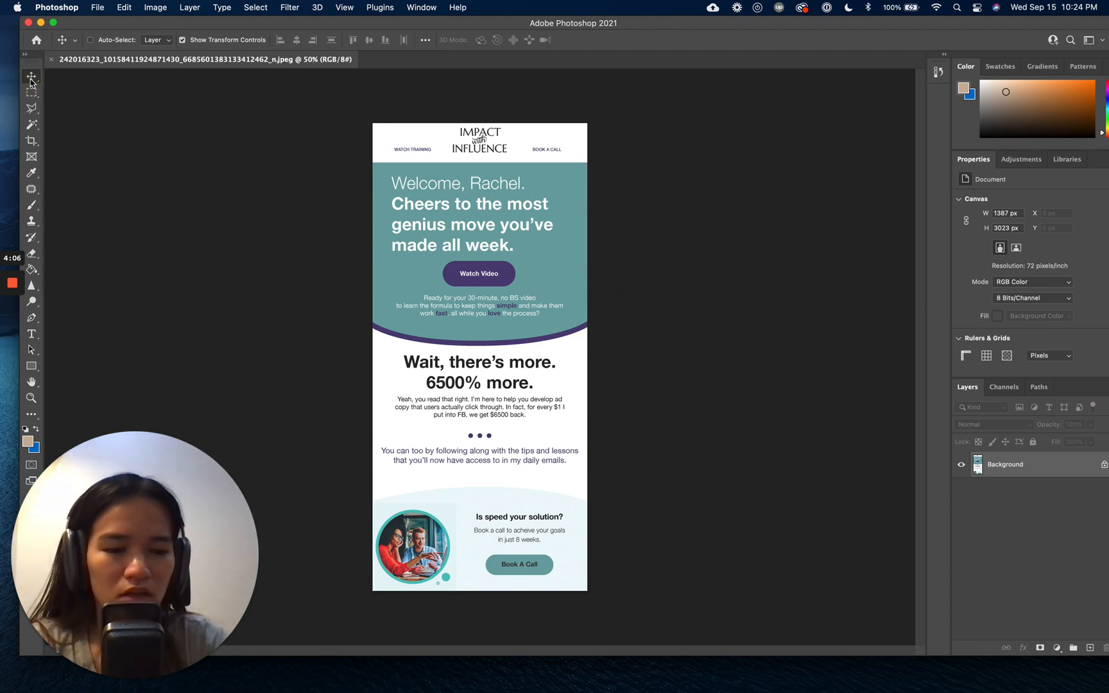
Examine the email design closely from the header to the footer section to see how it is laid out.
key("super+equal")
key("super+equal")
key("super+minus")
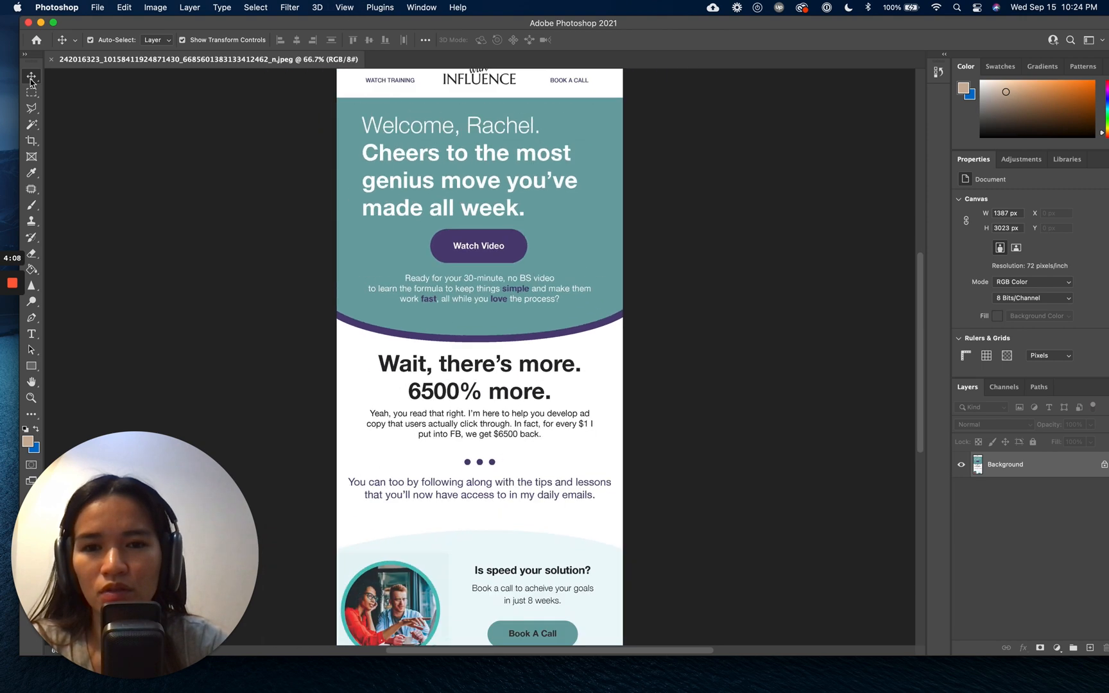
scroll(425, 161, "up", 5)
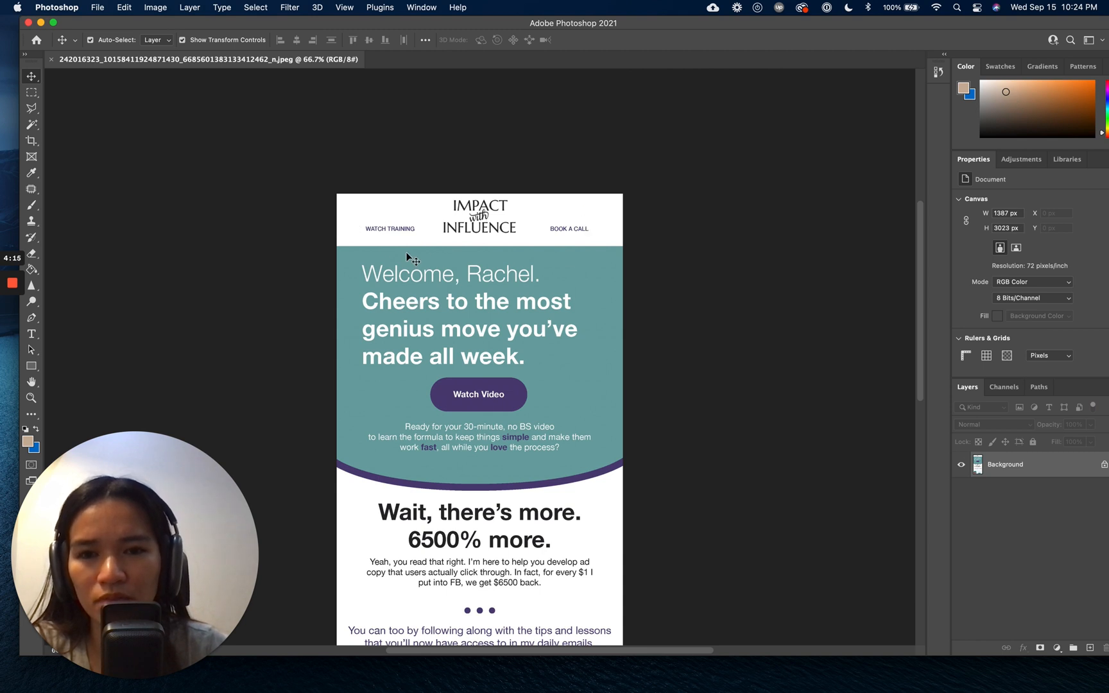
scroll(595, 234, "down", 2)
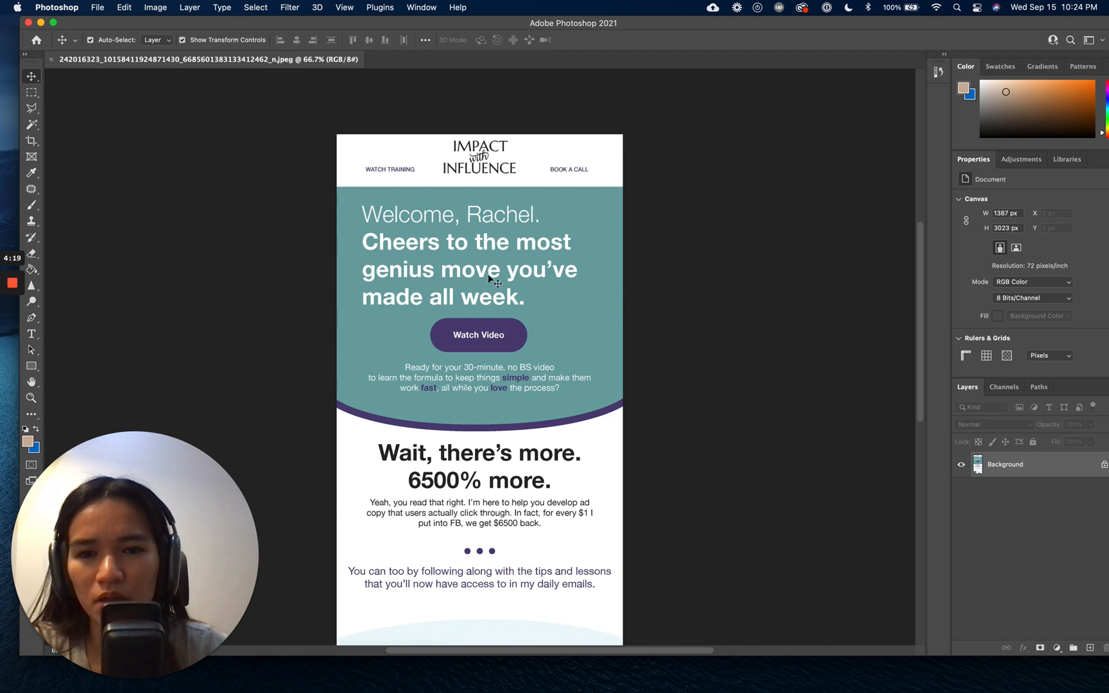
scroll(542, 352, "down", 1)
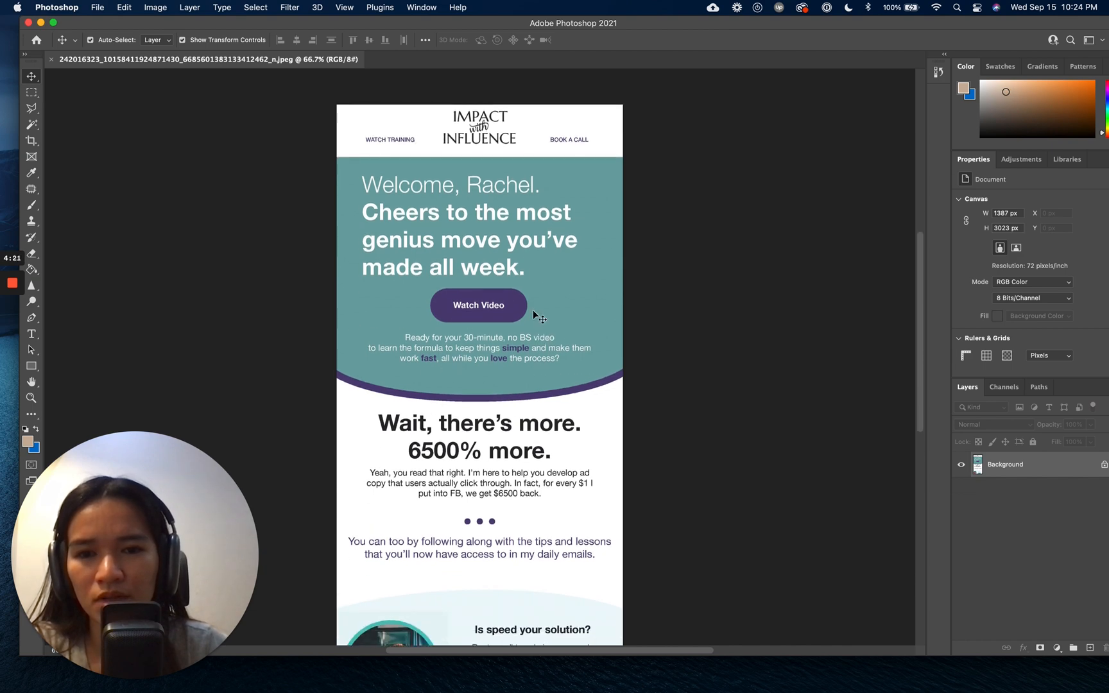
scroll(533, 309, "down", 10)
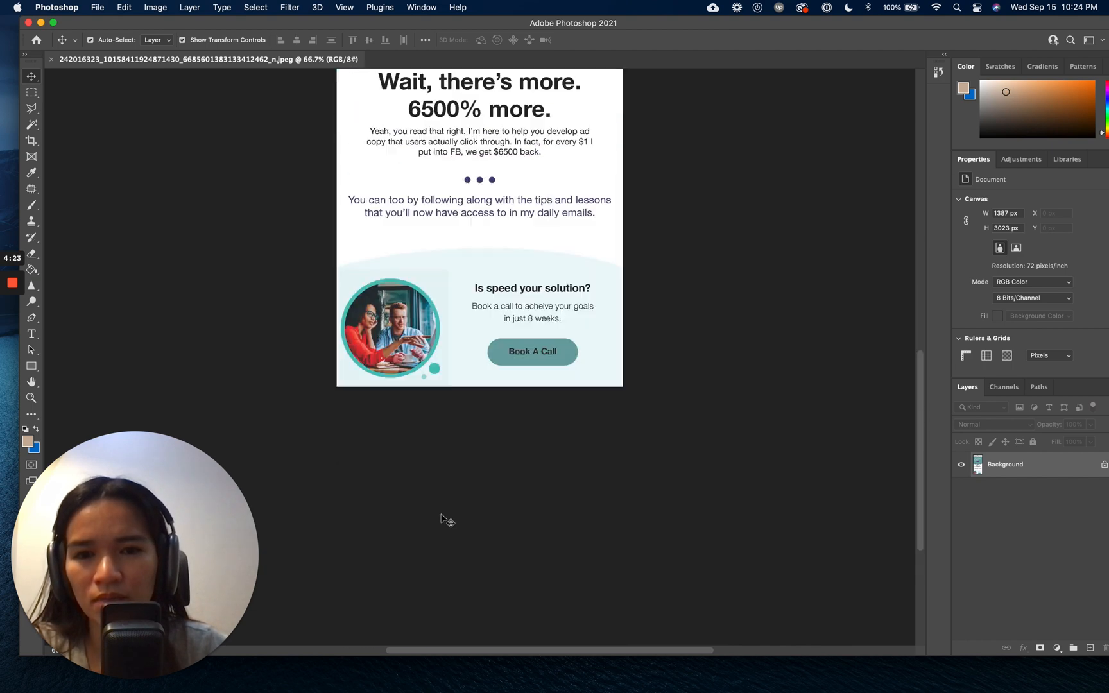
scroll(447, 520, "up", 12)
scroll(447, 520, "down", 5)
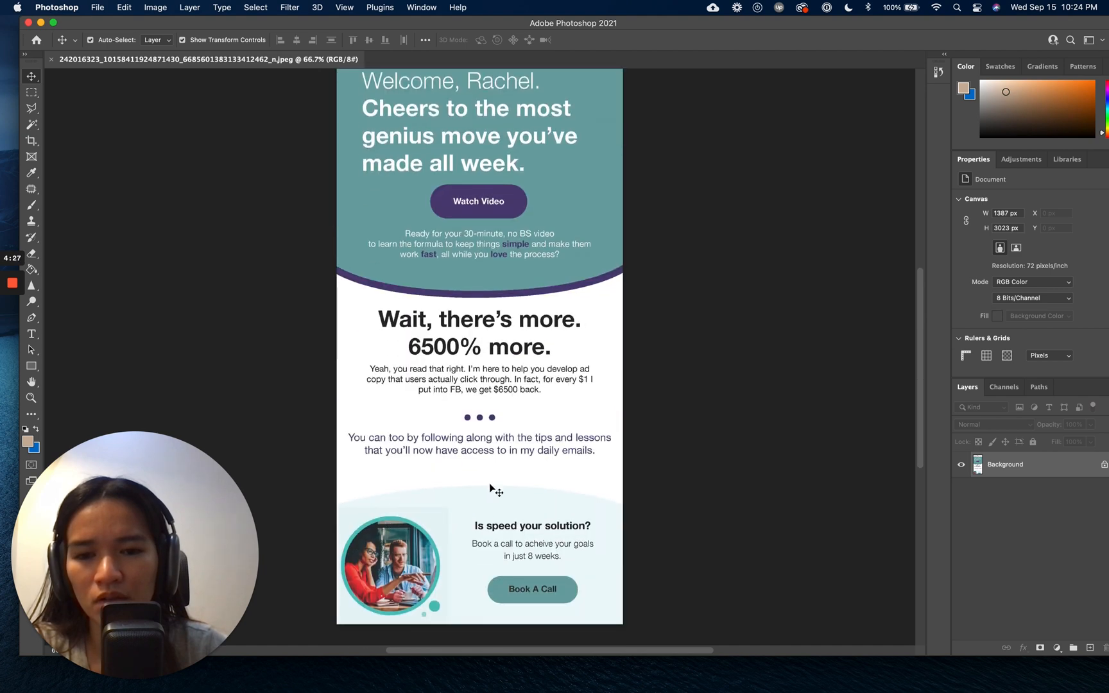
Switch to the Keap campaign email in Chrome and apply the Simple Text template from the gallery.
mouse_move(380, 684)
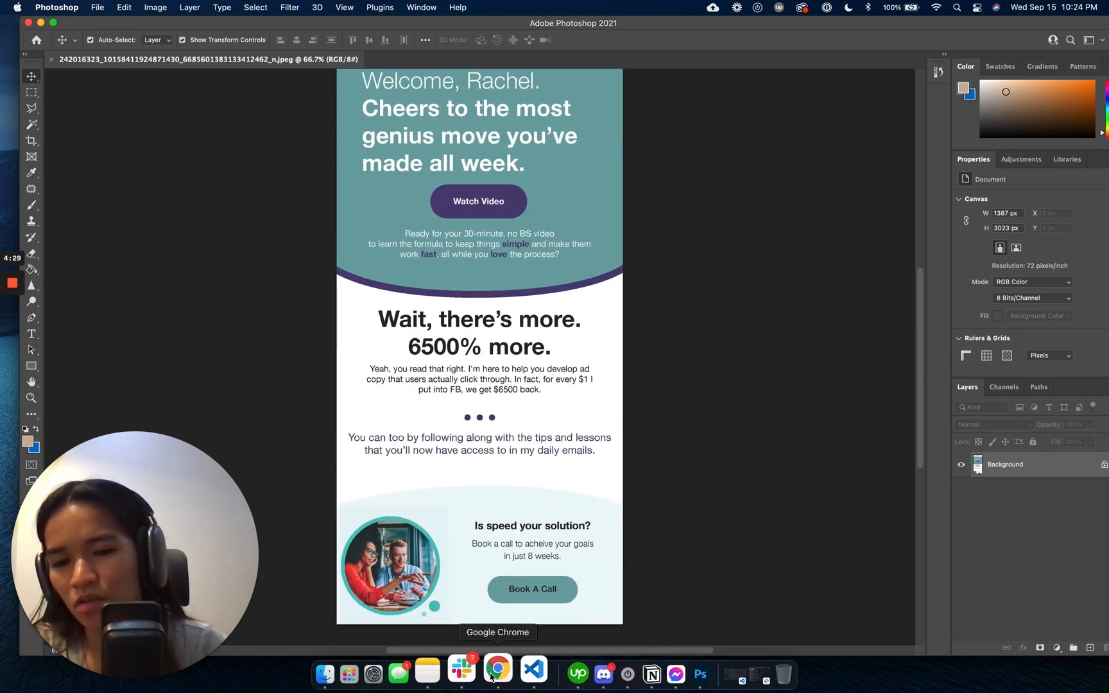
left_click(498, 671)
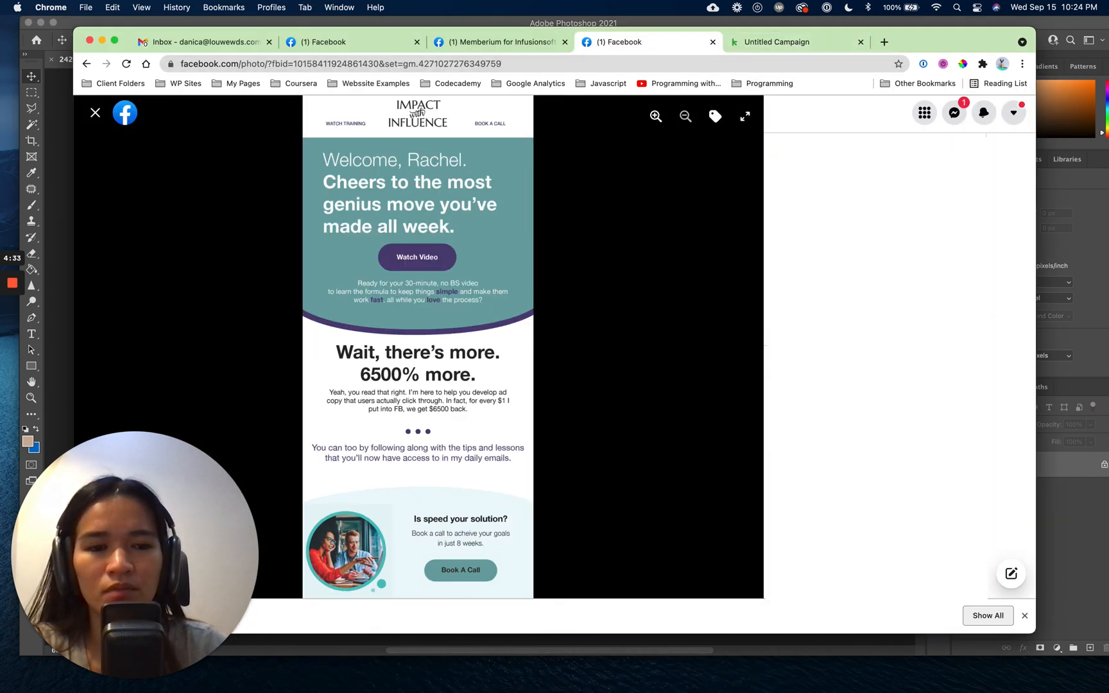
left_click(794, 44)
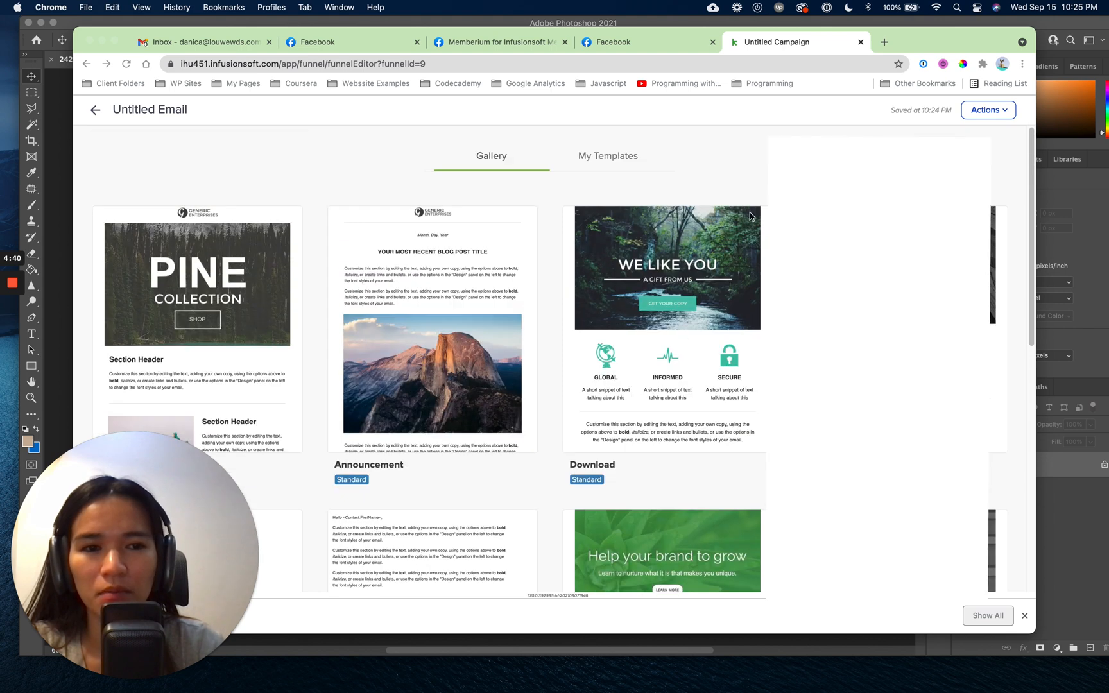
scroll(552, 372, "down", 10)
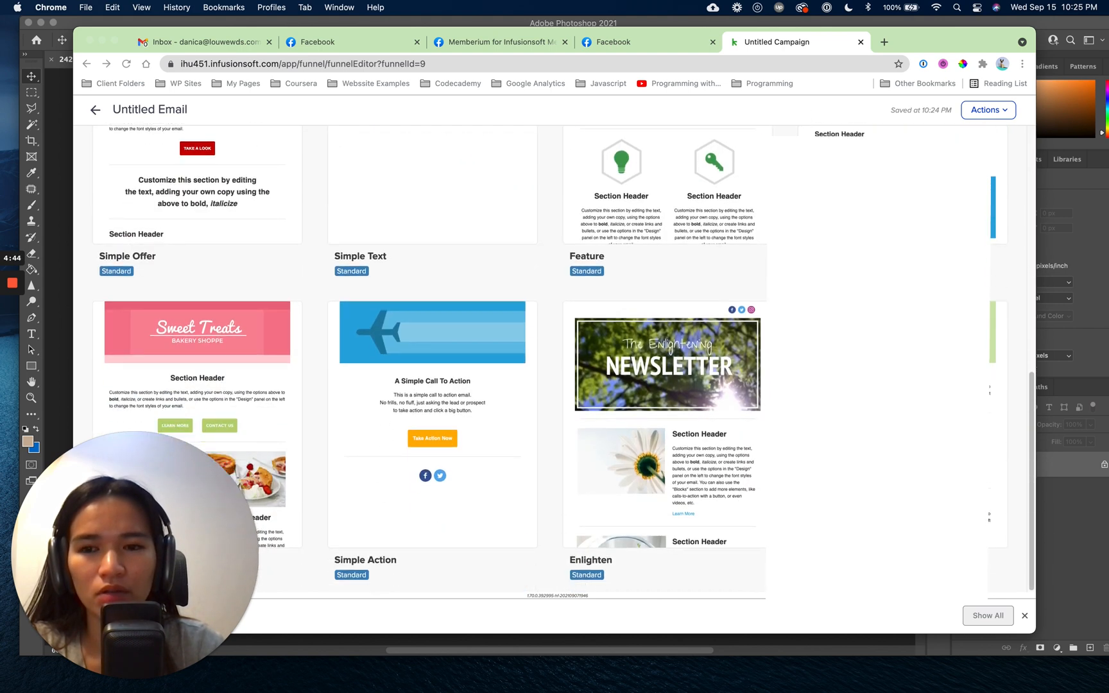
scroll(476, 351, "up", 1)
scroll(393, 399, "down", 1)
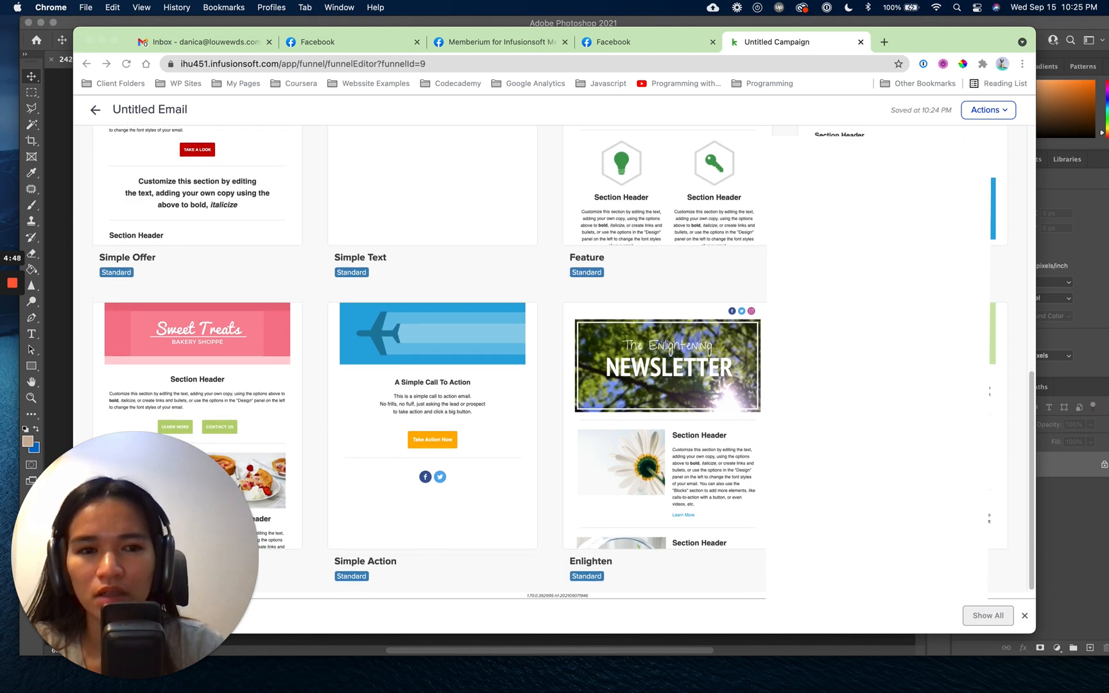
scroll(624, 397, "up", 3)
scroll(624, 396, "down", 3)
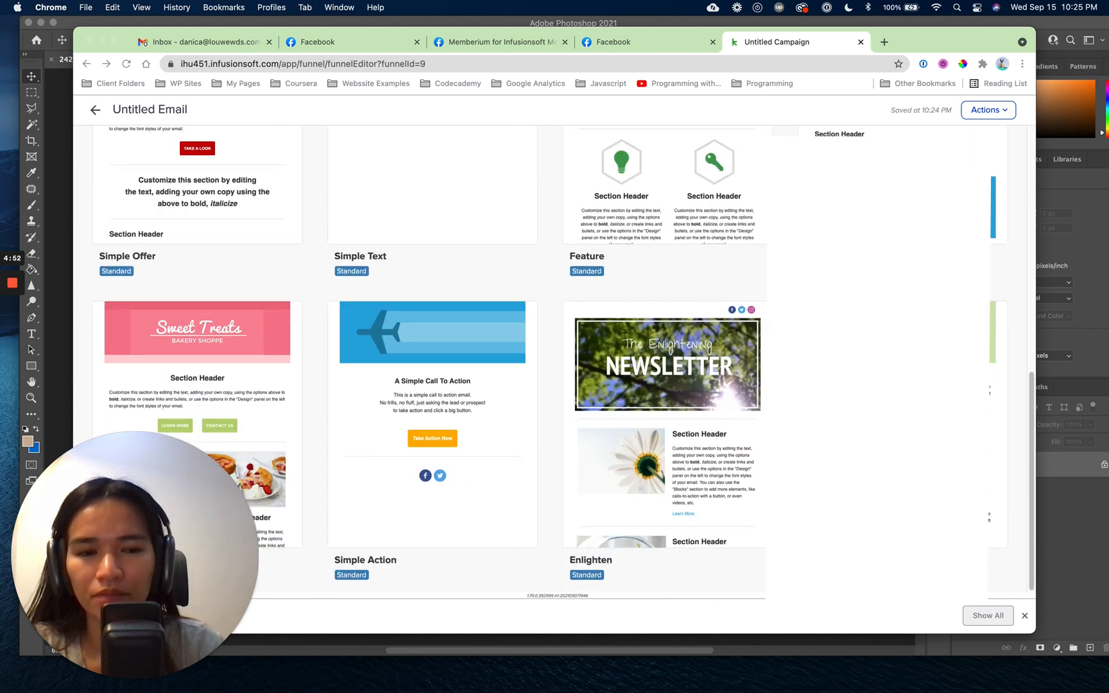
scroll(624, 396, "up", 8)
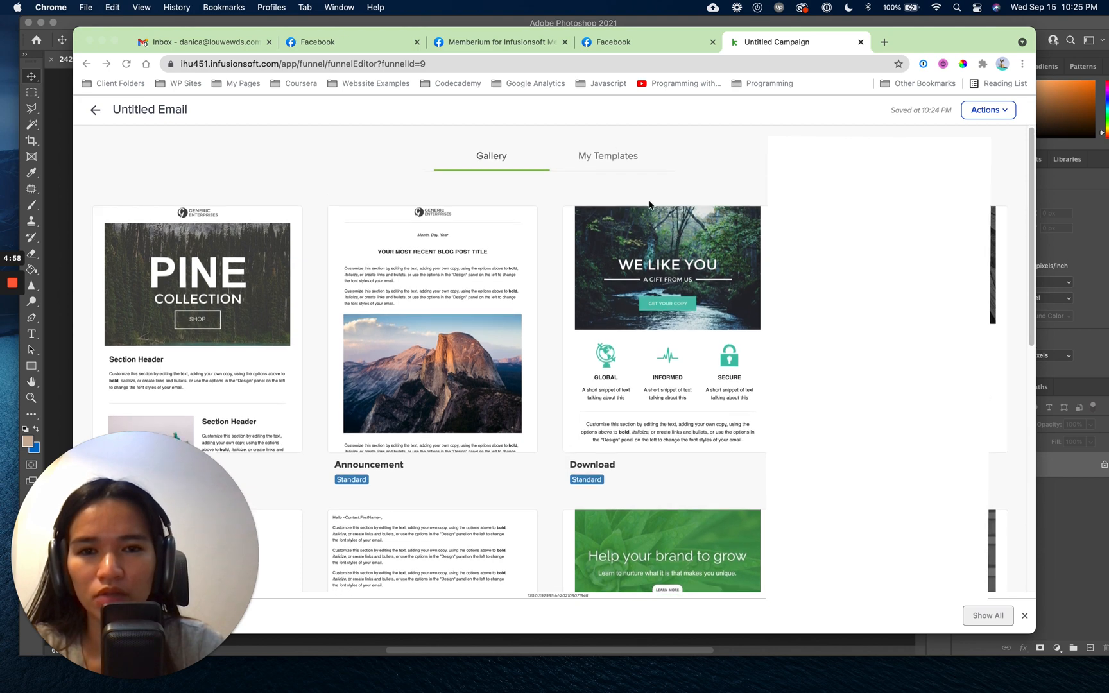
scroll(498, 317, "down", 5)
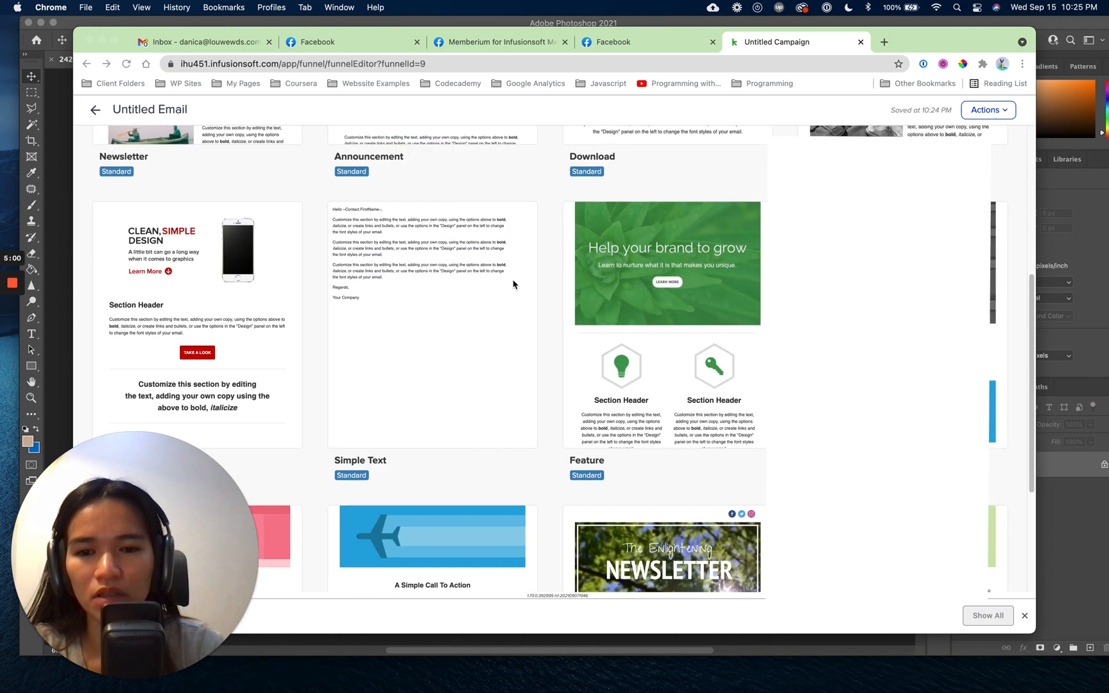
left_click(393, 384)
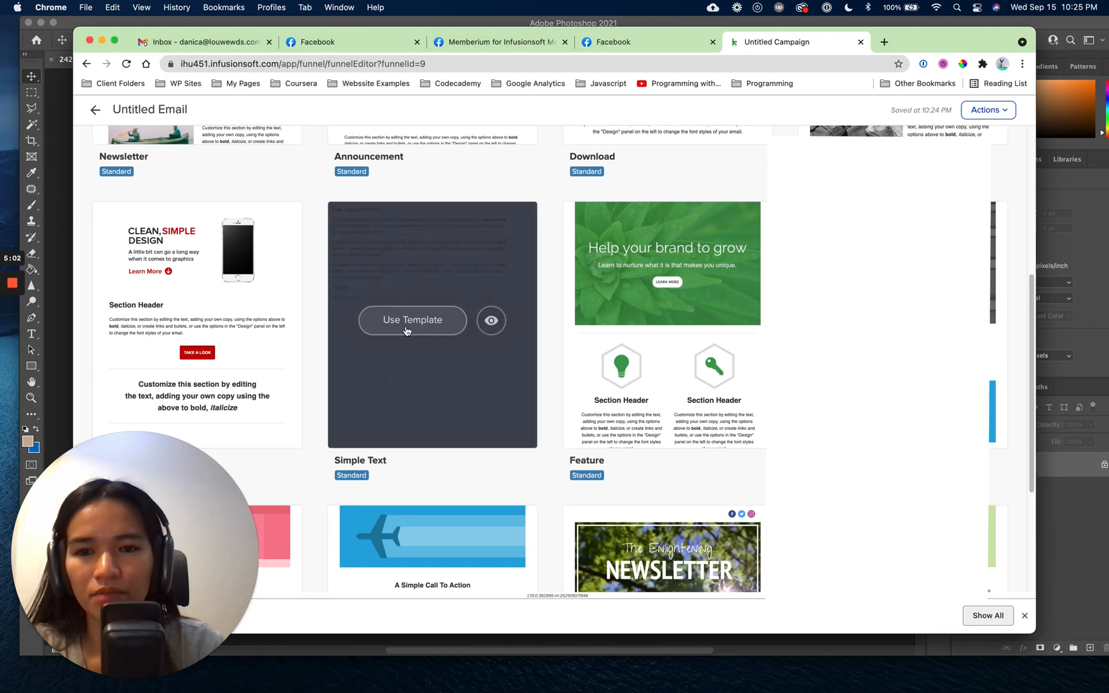
left_click(407, 328)
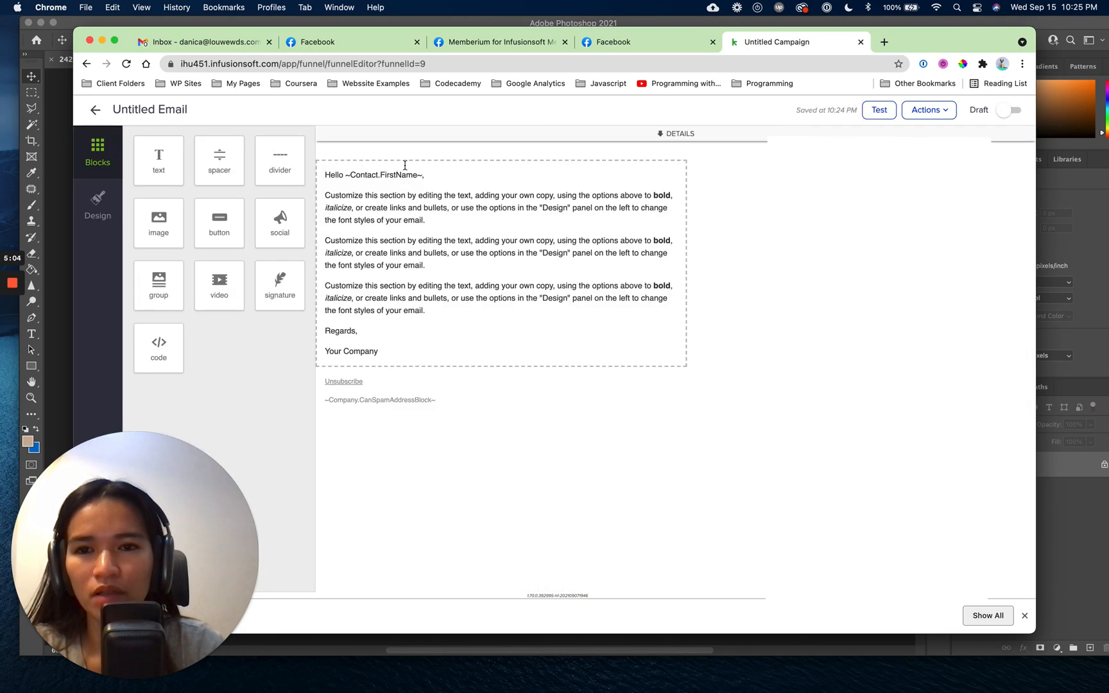
Set the campaign email's subject to "Test only".
left_click(532, 190)
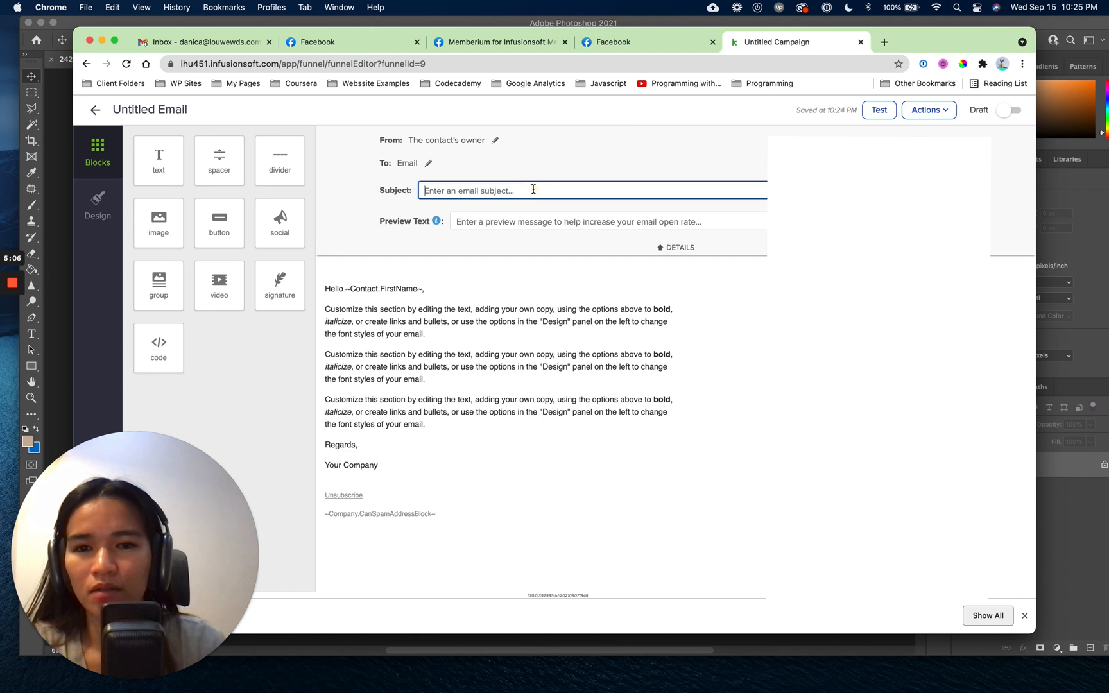
type("Test only")
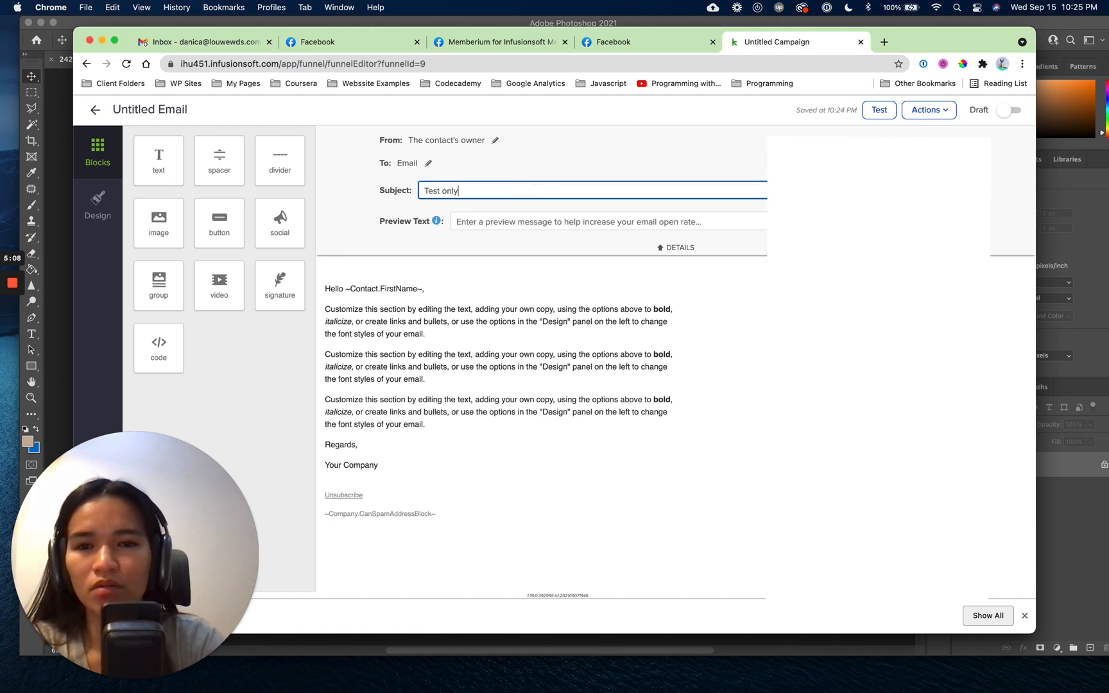
left_click(507, 335)
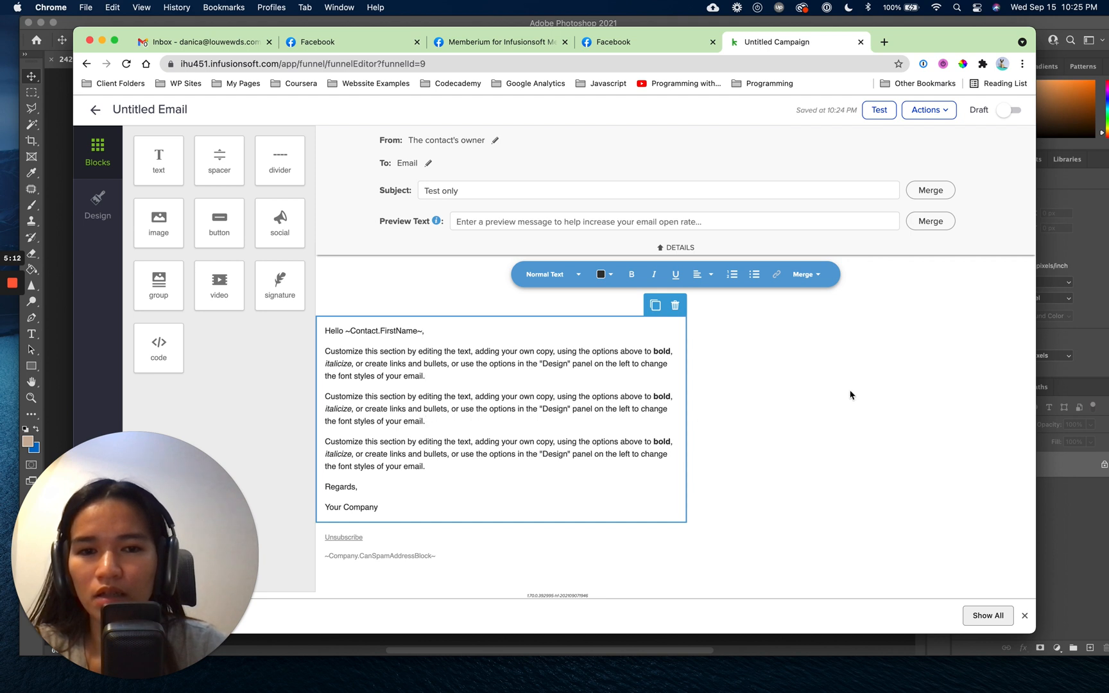
left_click(846, 339)
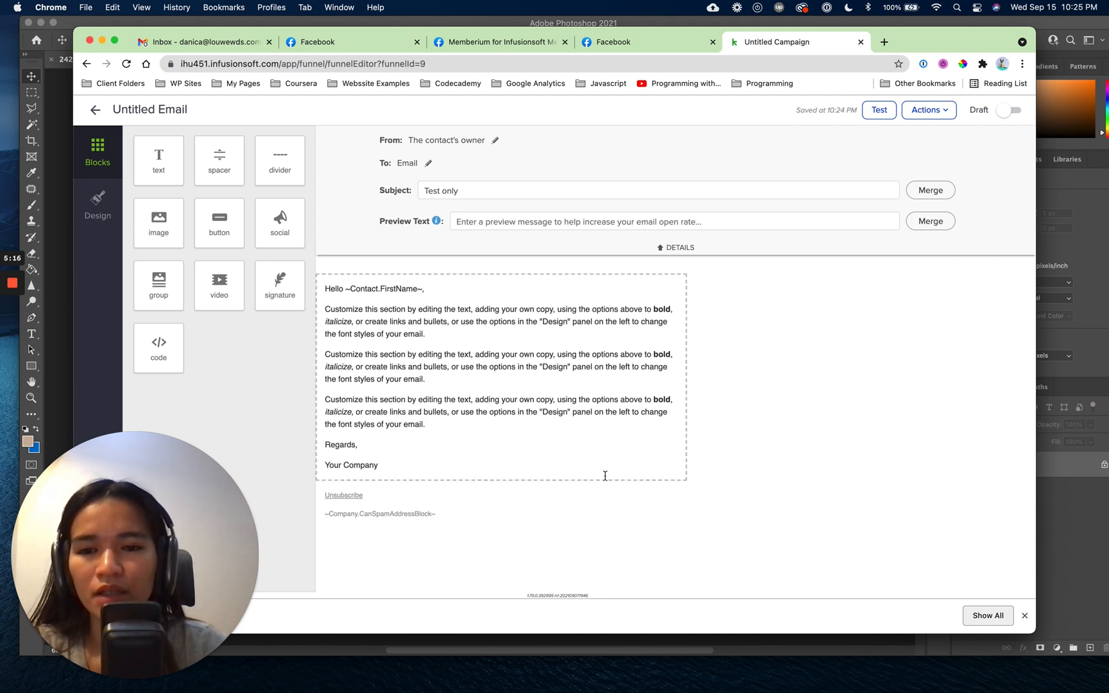
Go back to the Facebook photo post and read the request beside the email design.
left_click(482, 43)
left_click(369, 44)
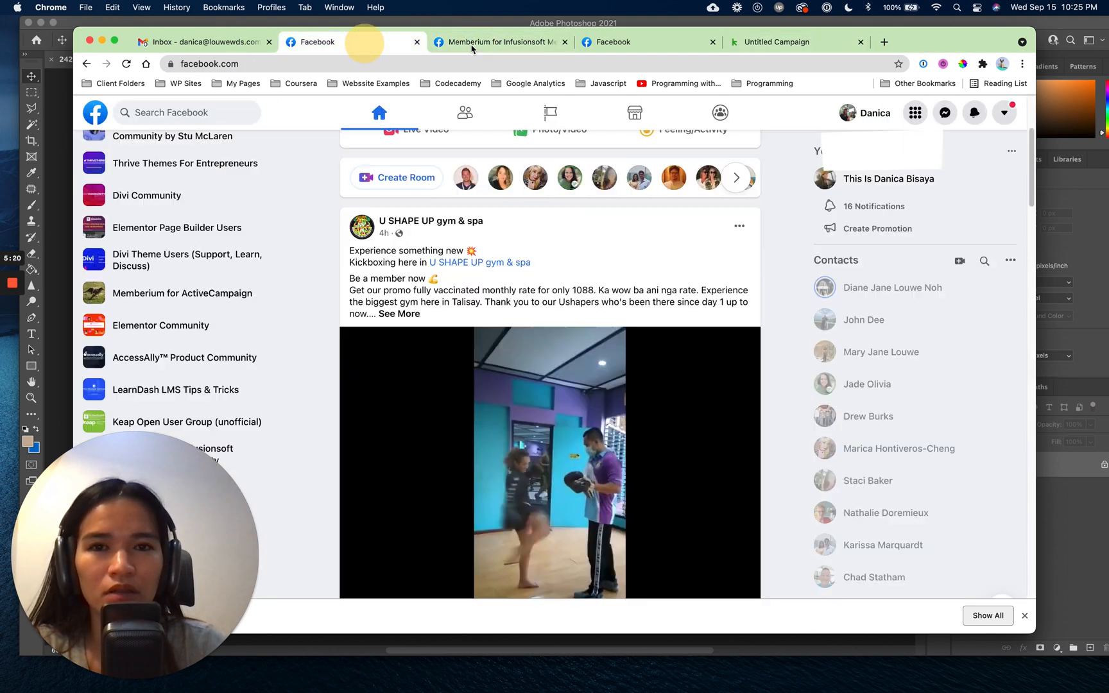
left_click(631, 44)
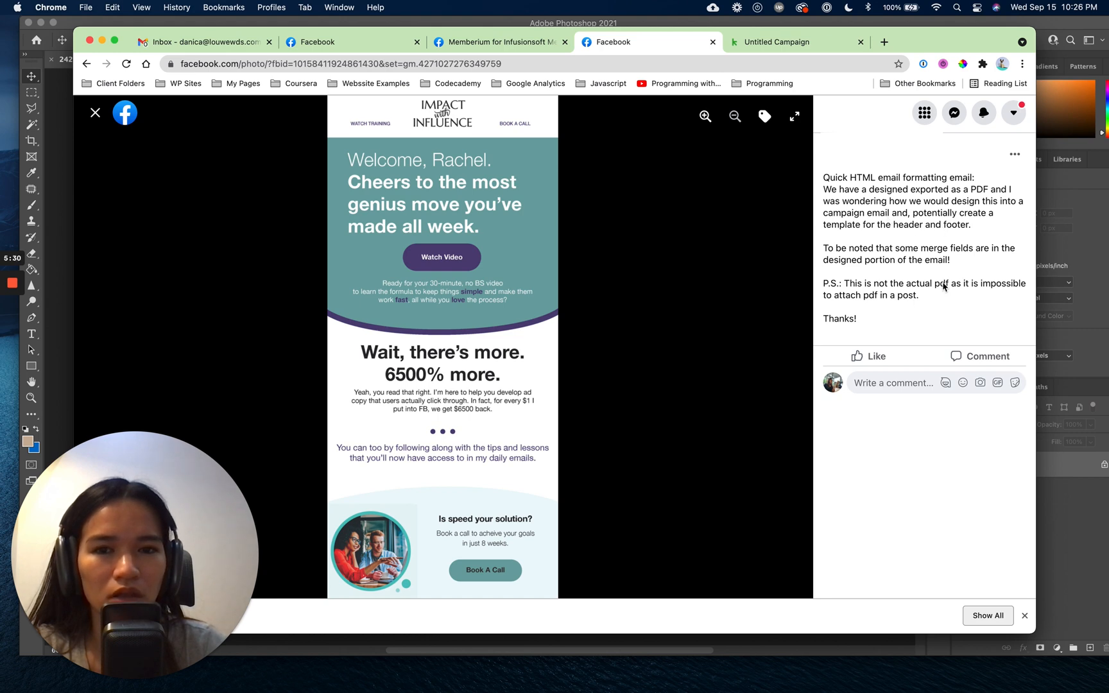
Return to the Keap campaign email and view its heading, text and background style settings.
left_click(793, 43)
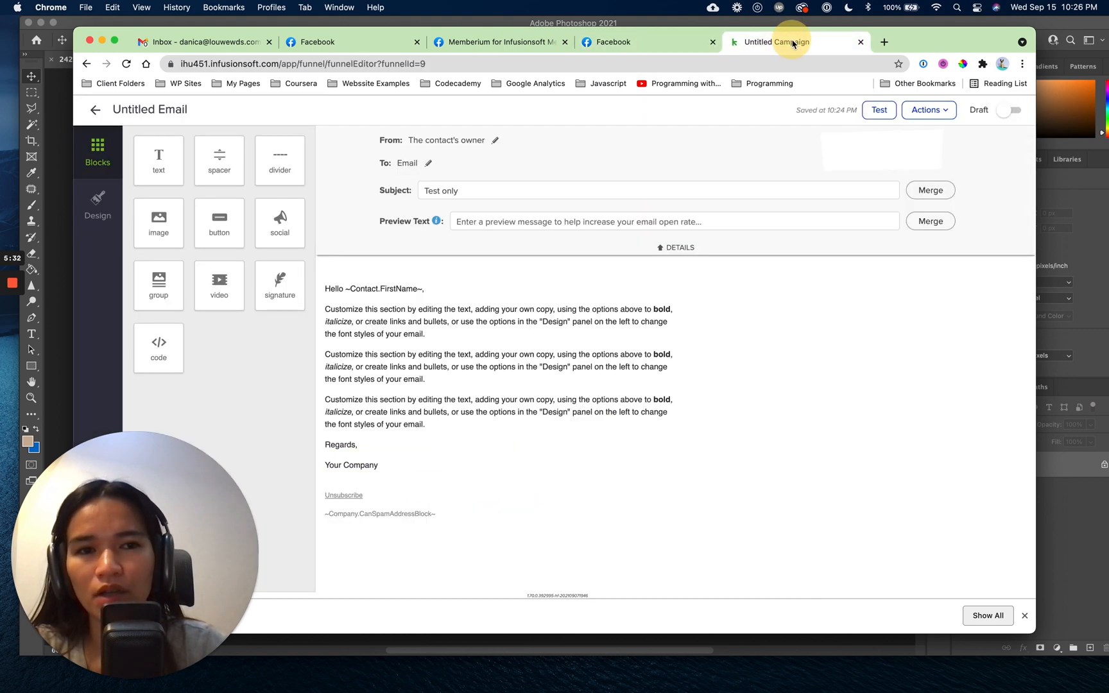
left_click(519, 328)
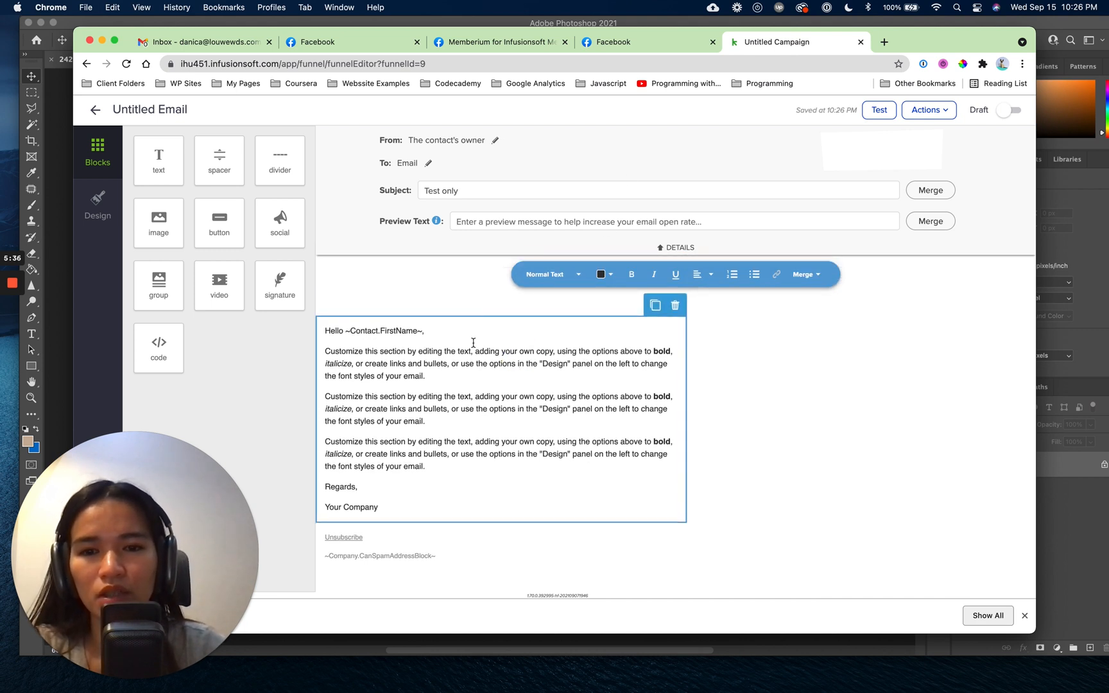
left_click(95, 214)
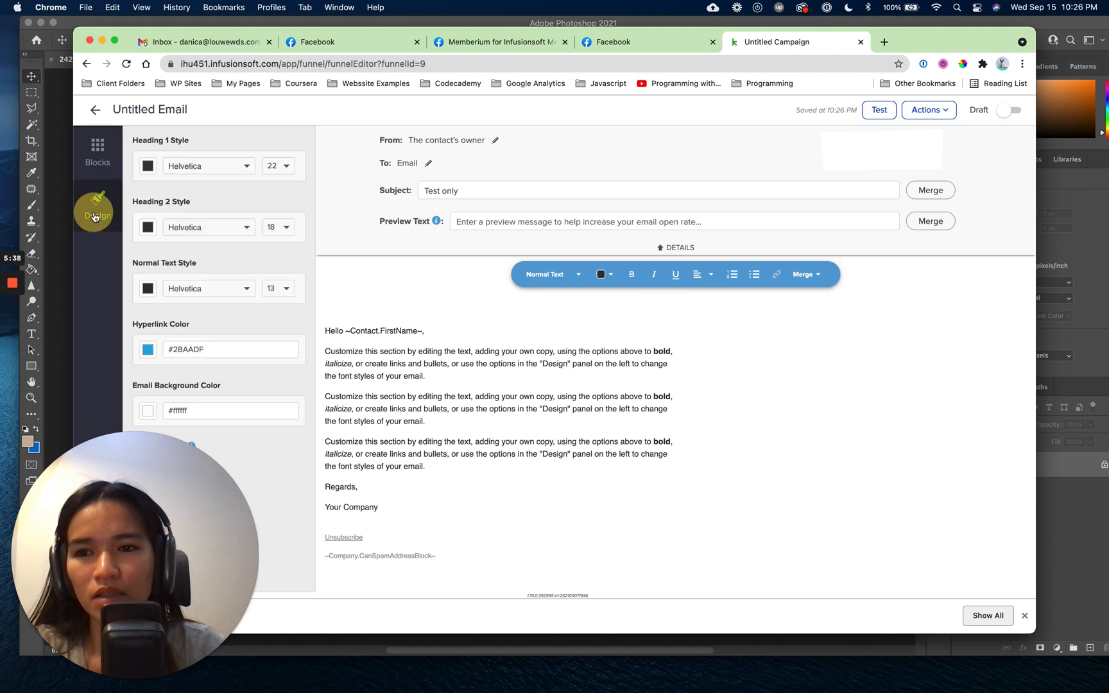
left_click(95, 139)
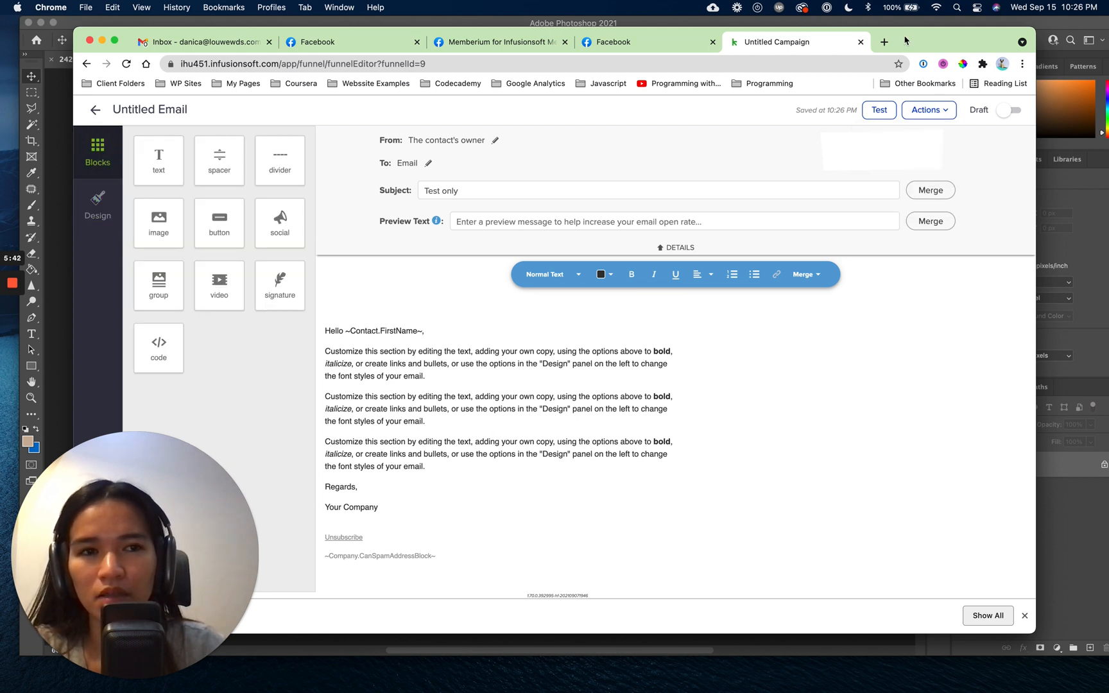
Open the Keap dashboard in a new browser tab.
left_click(885, 41)
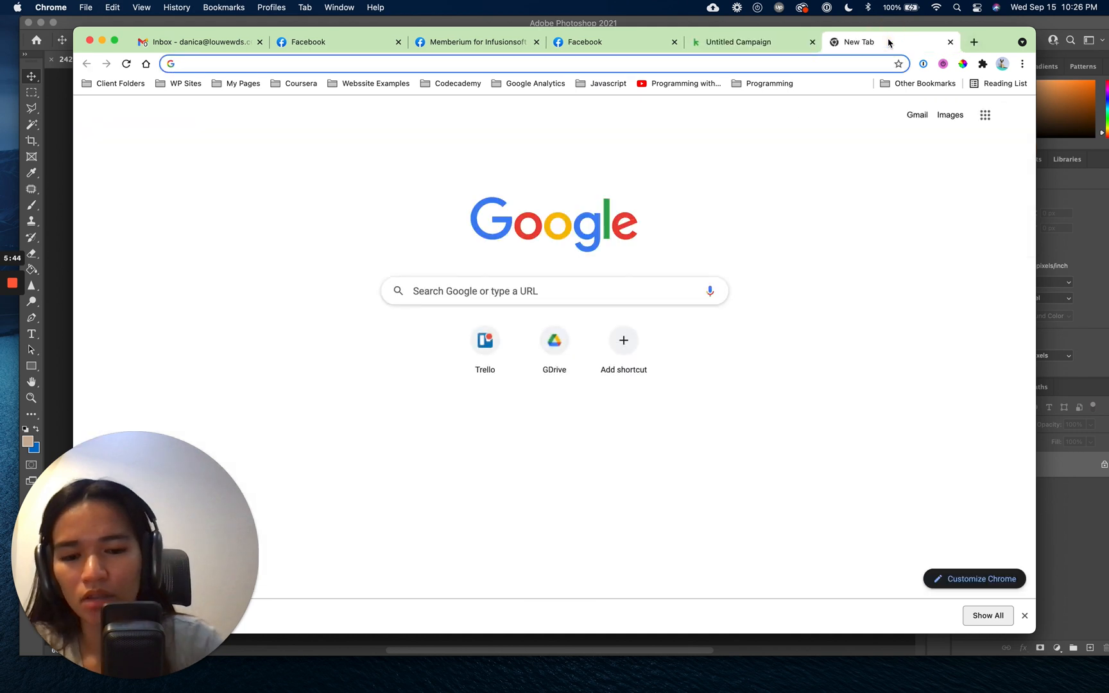
type("ihu")
key("Return")
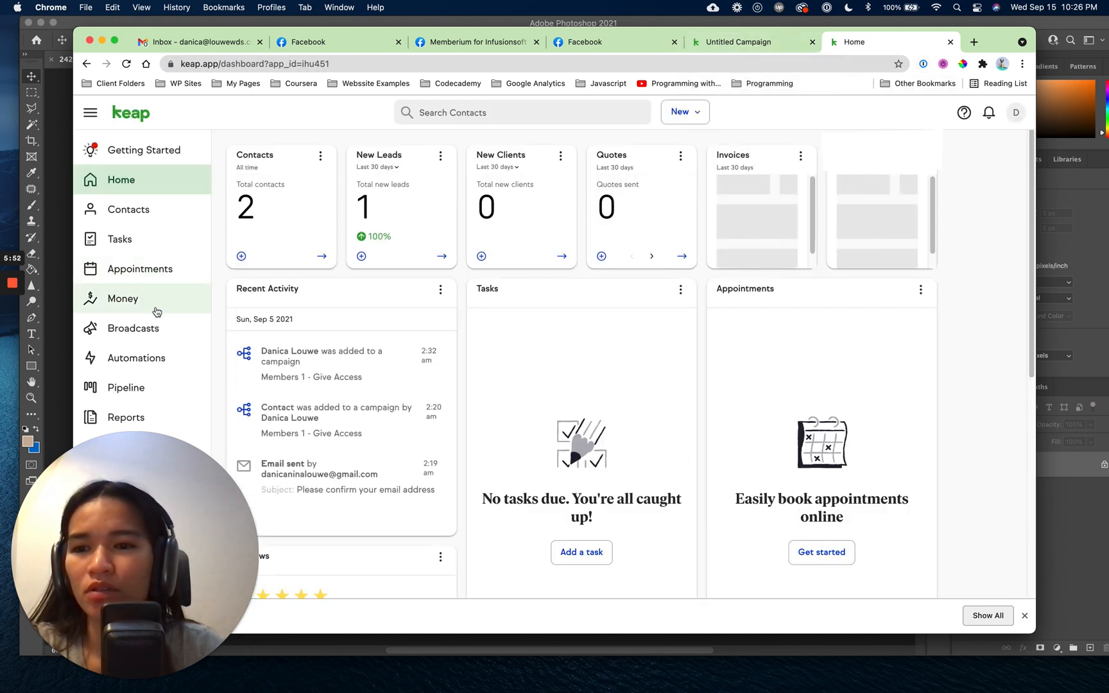
Create a text and graphics email broadcast in Keap from the Simple Text template.
left_click(153, 328)
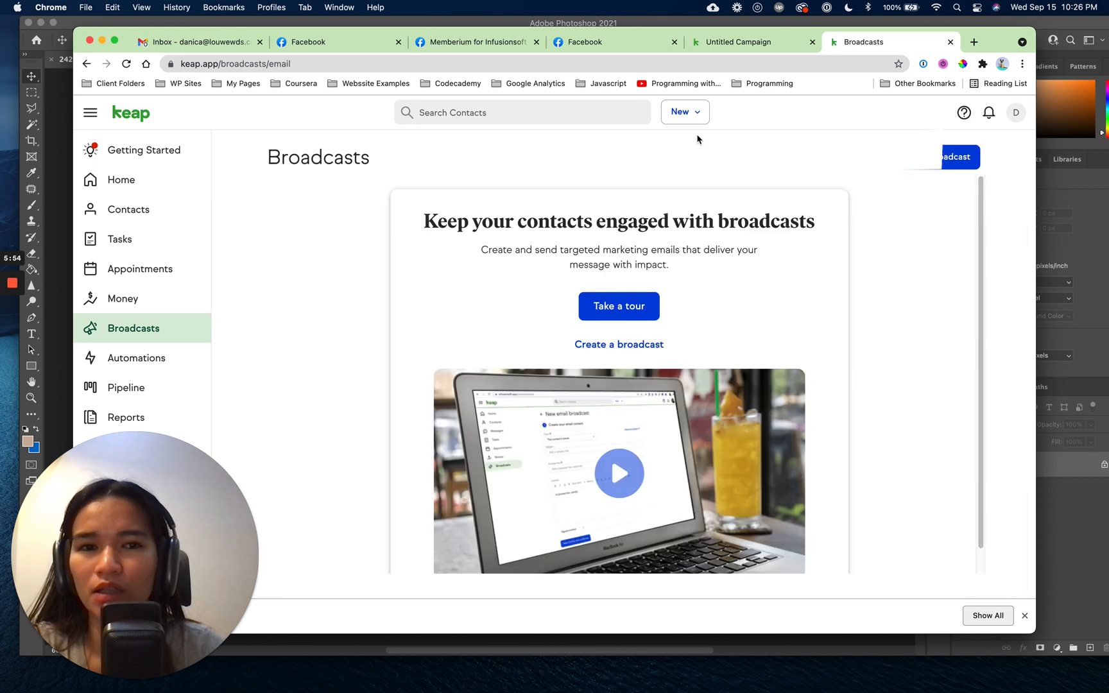
left_click(618, 344)
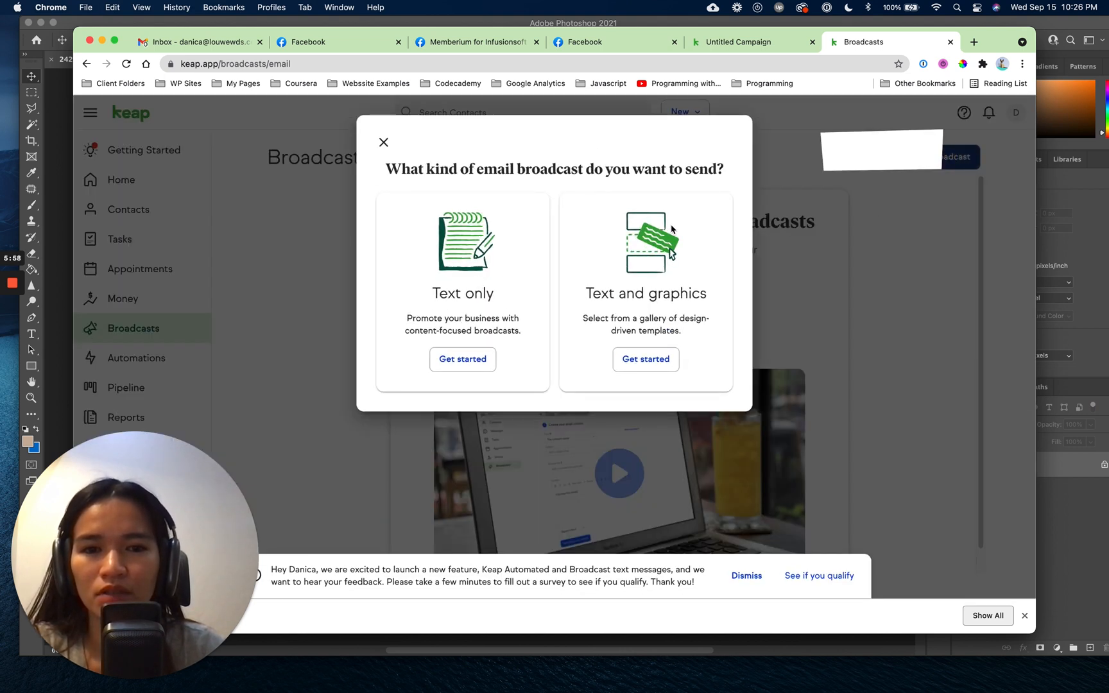
left_click(659, 369)
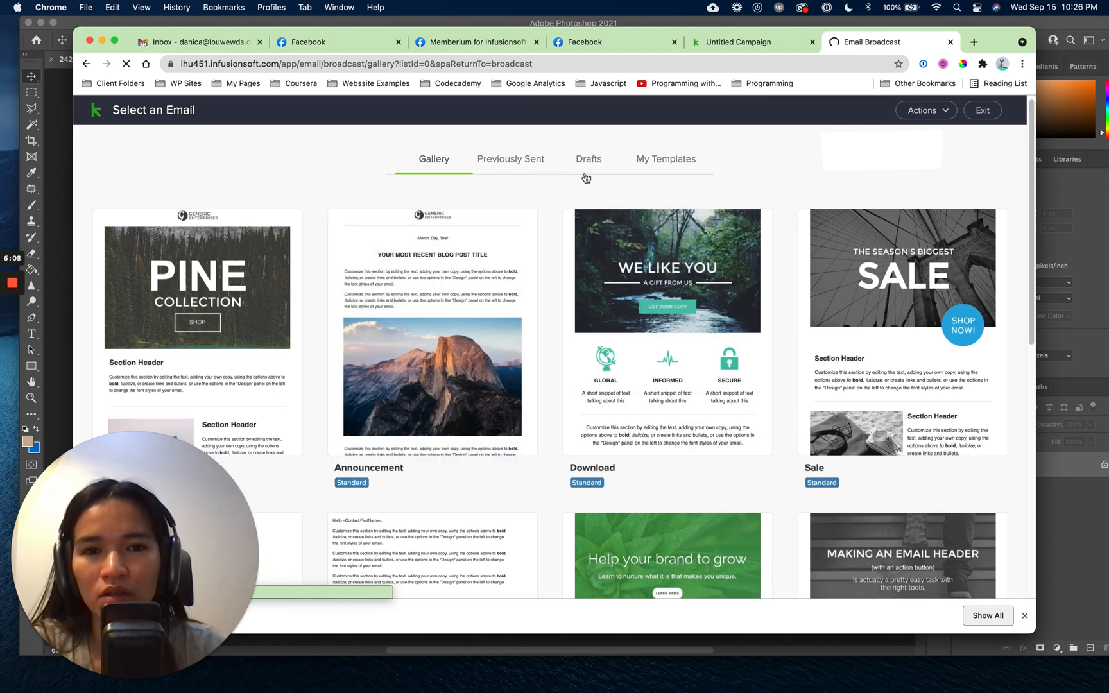
scroll(528, 280, "down", 4)
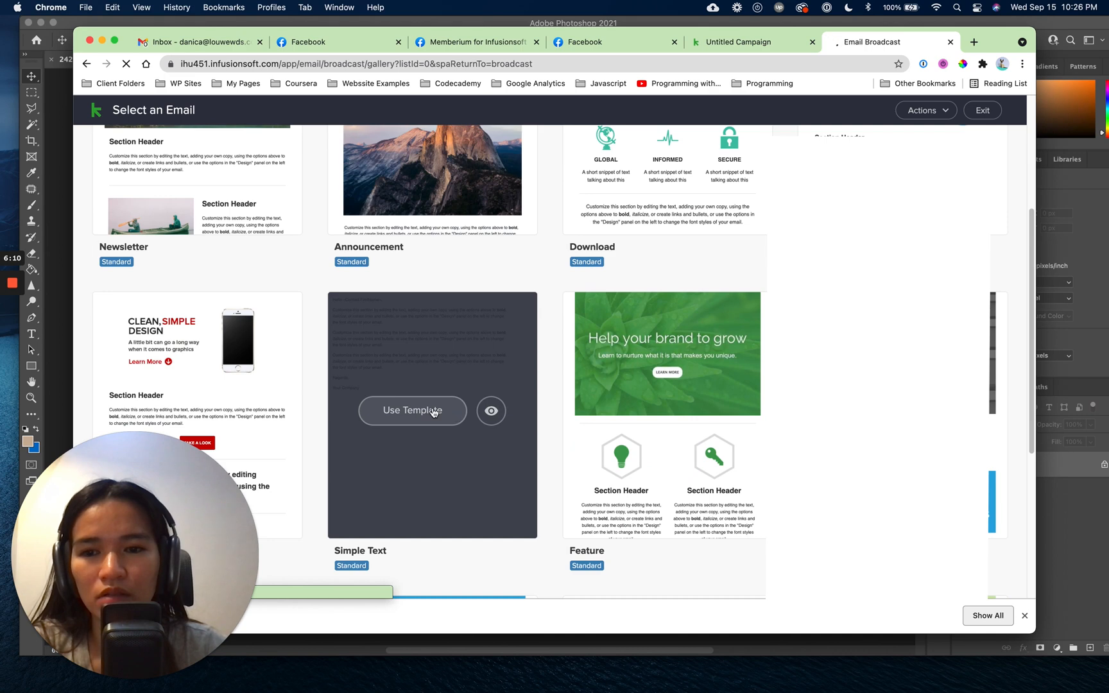
left_click(434, 412)
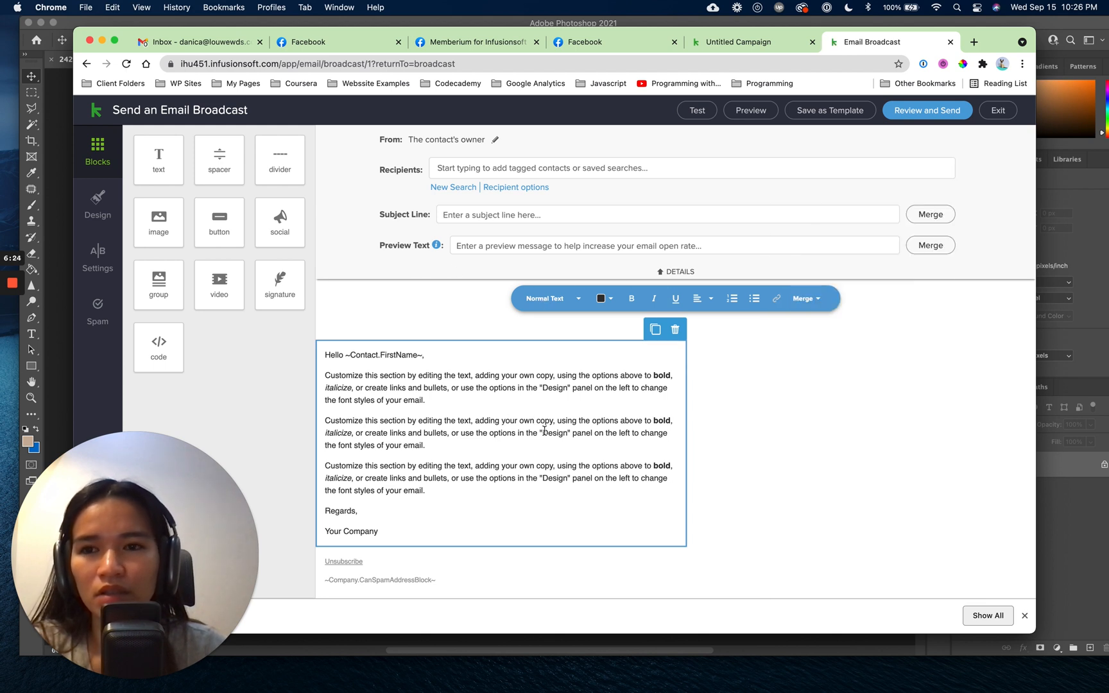
Leave the email broadcast editor and open the Broadcasts page from the Keap dashboard.
left_click(119, 108)
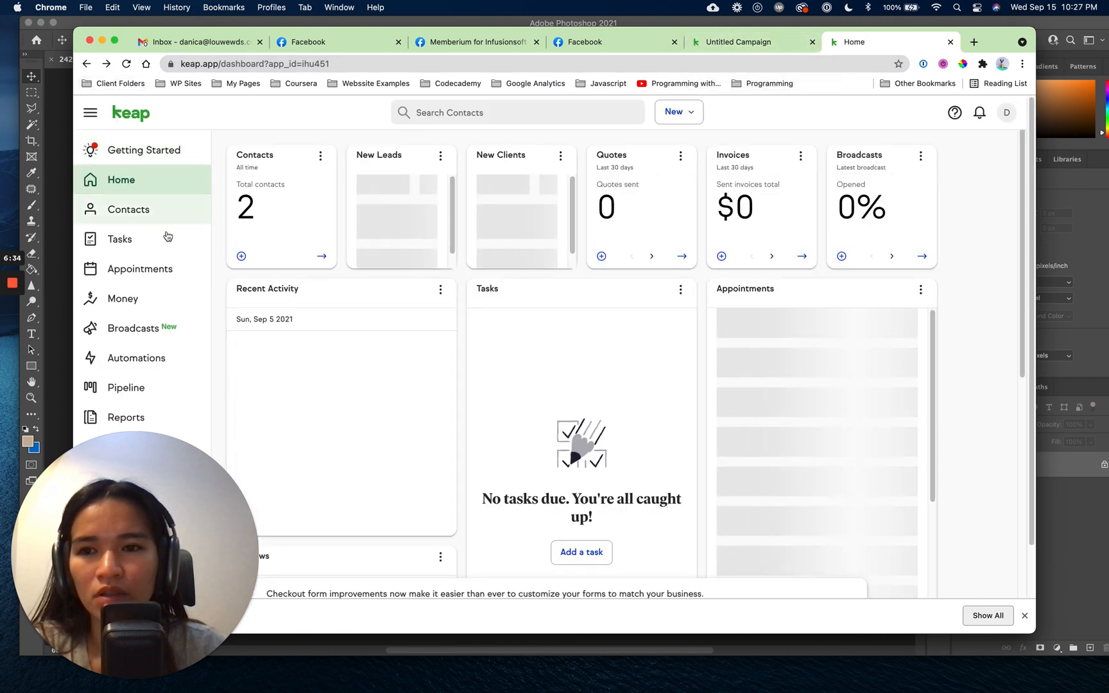
left_click(138, 328)
scroll(192, 253, "down", 2)
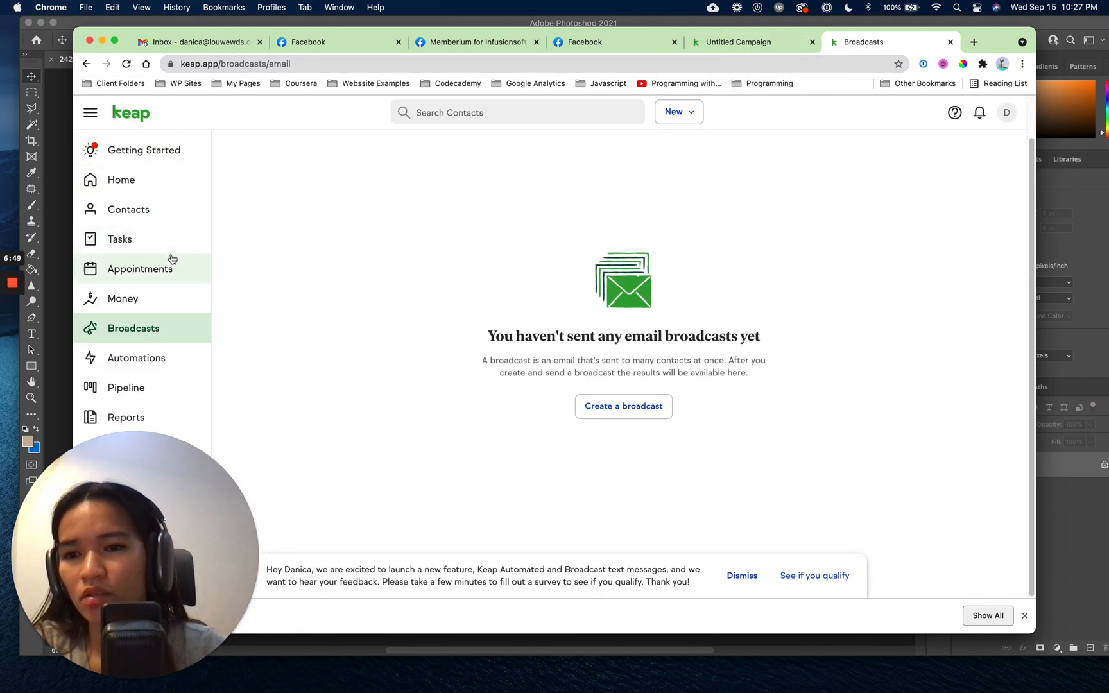
Open the Keap account settings and look through the list of settings categories for email template options.
left_click(1007, 112)
left_click(946, 207)
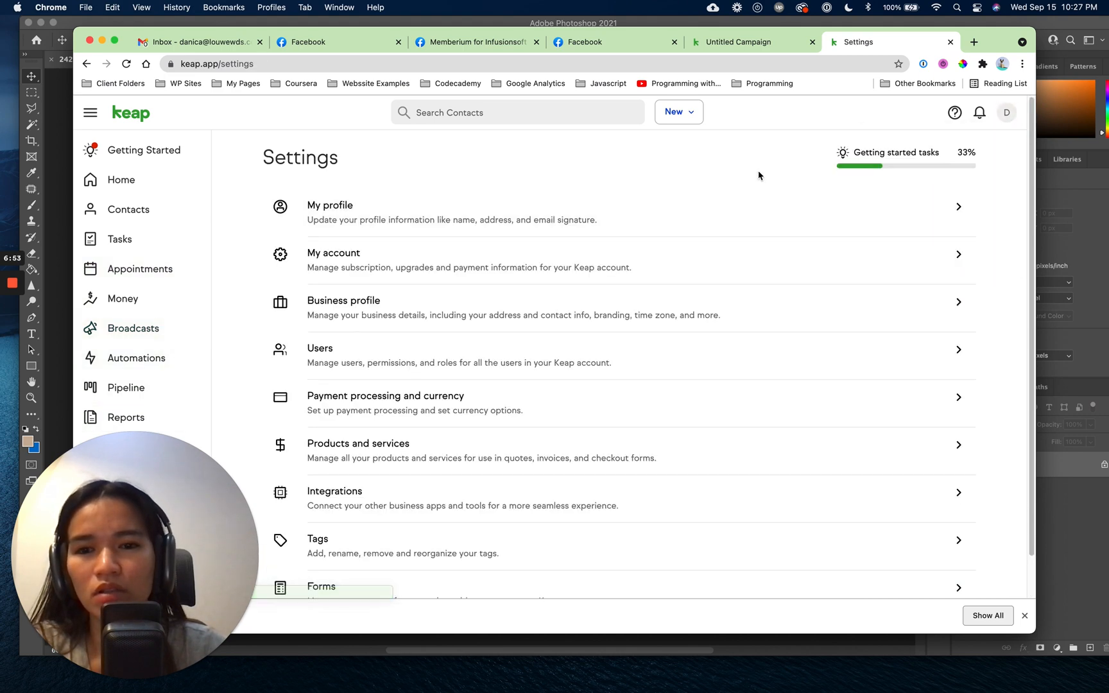
scroll(587, 329, "down", 5)
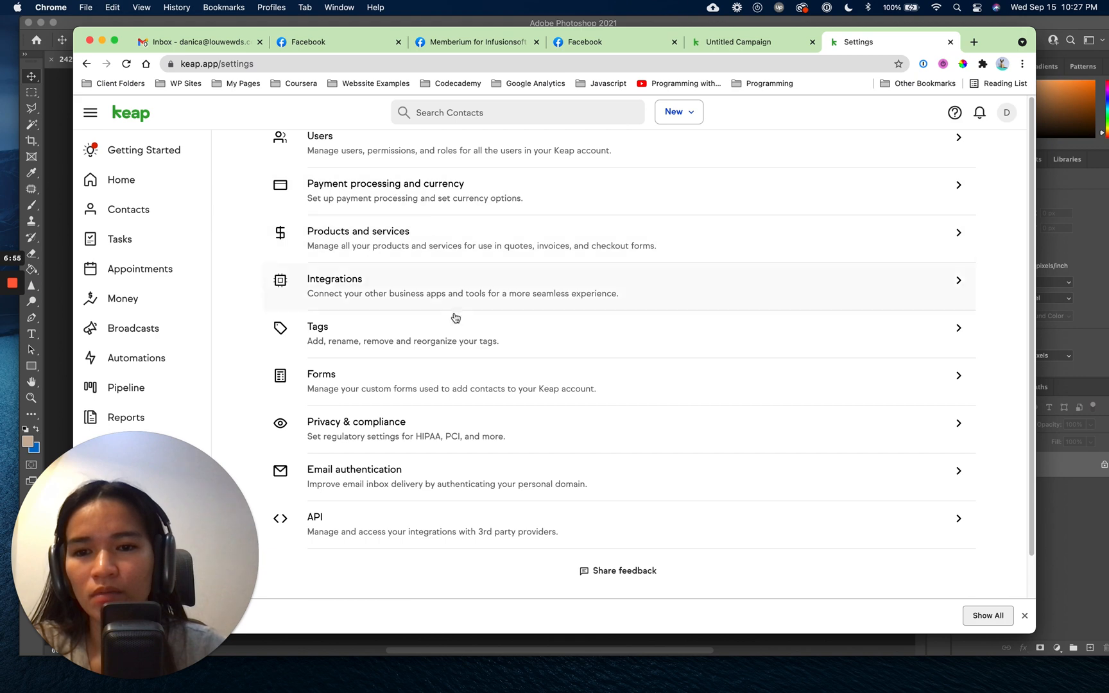
scroll(479, 453, "up", 3)
scroll(489, 452, "up", 2)
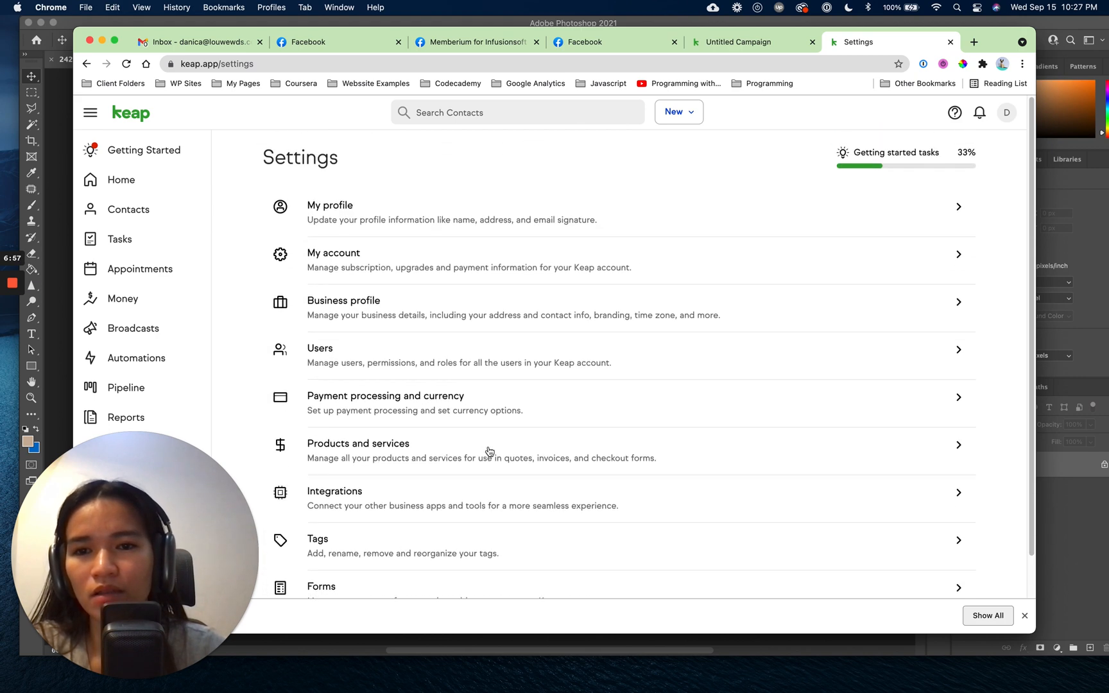
Open the other Keap account, yy418, in a new browser tab and go to its marketing Templates page.
left_click(974, 42)
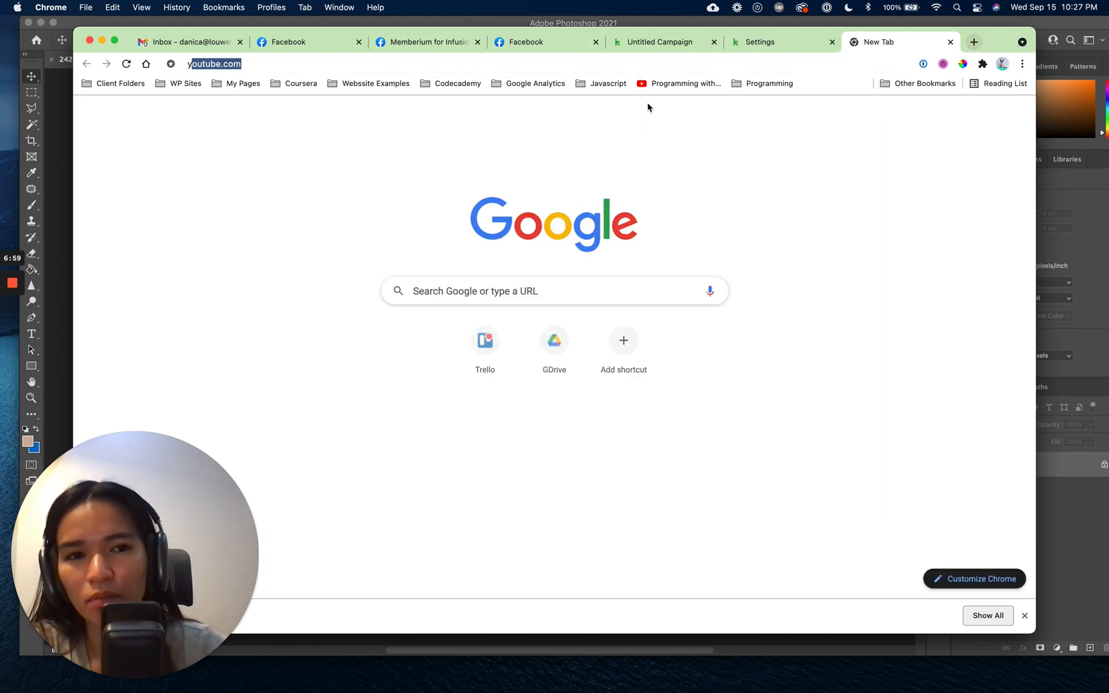
type("yy")
left_click(484, 93)
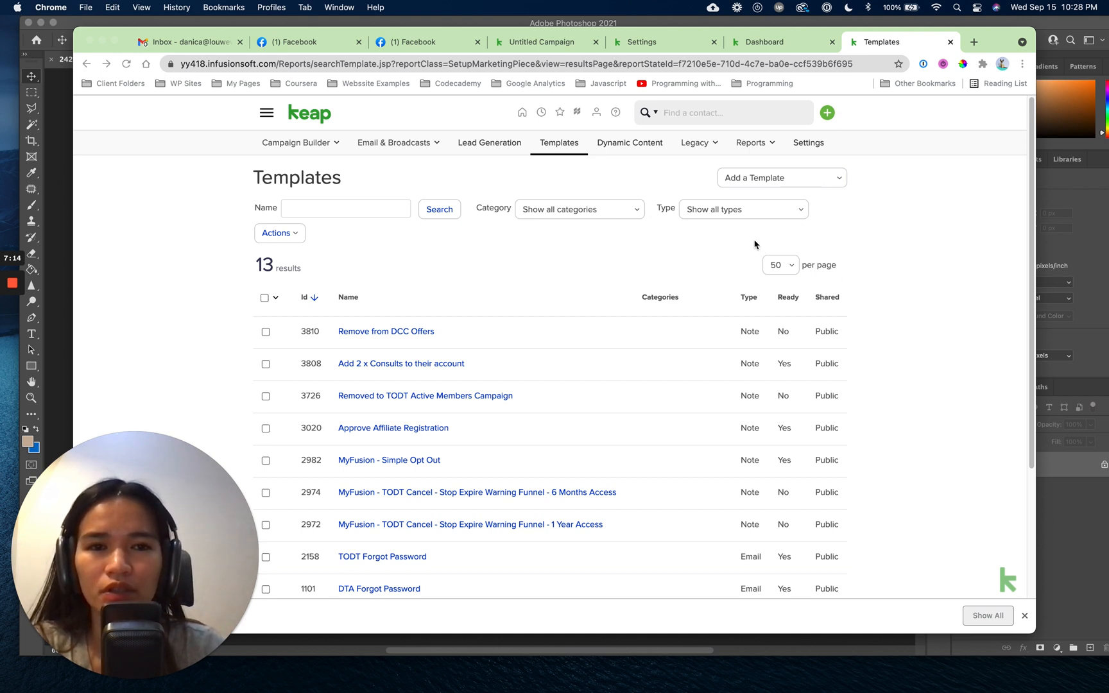
Check the account's navigation options and its Dashboard, close the Dashboard tab and keep the Templates page open.
left_click(266, 113)
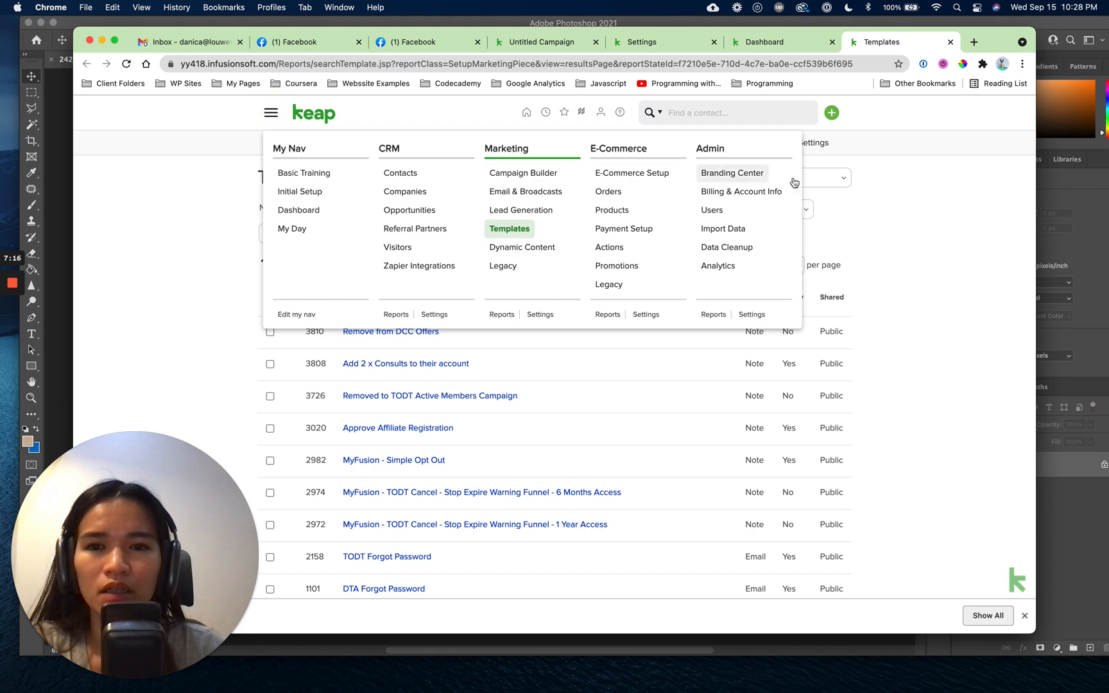
left_click(905, 257)
left_click(761, 42)
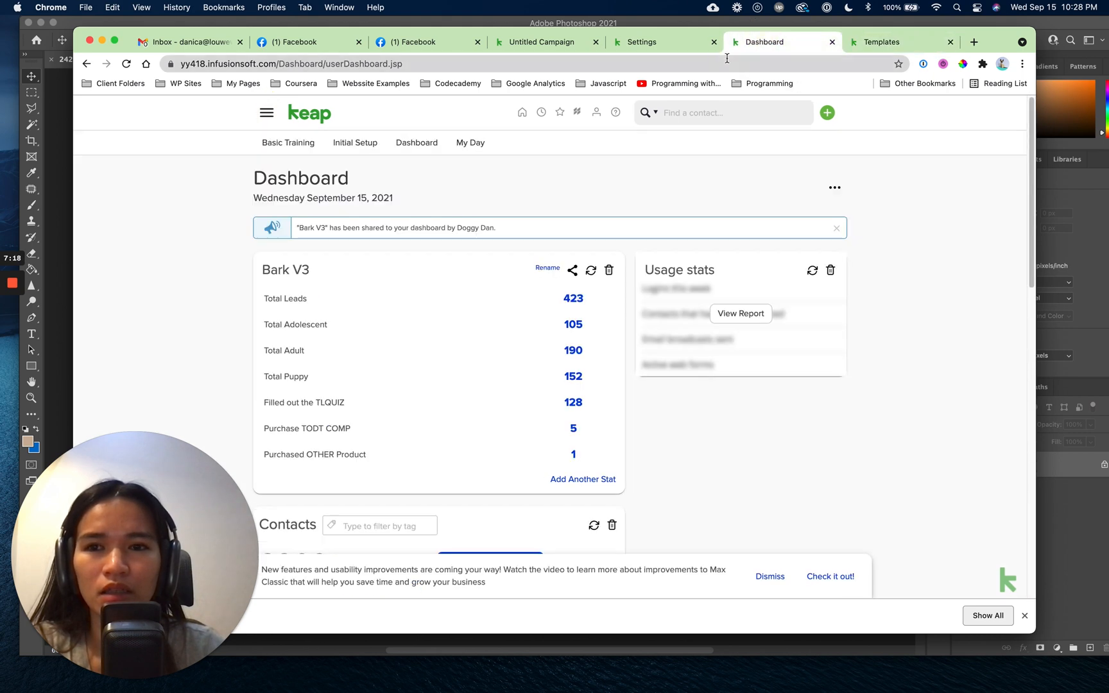
left_click(669, 45)
left_click(905, 43)
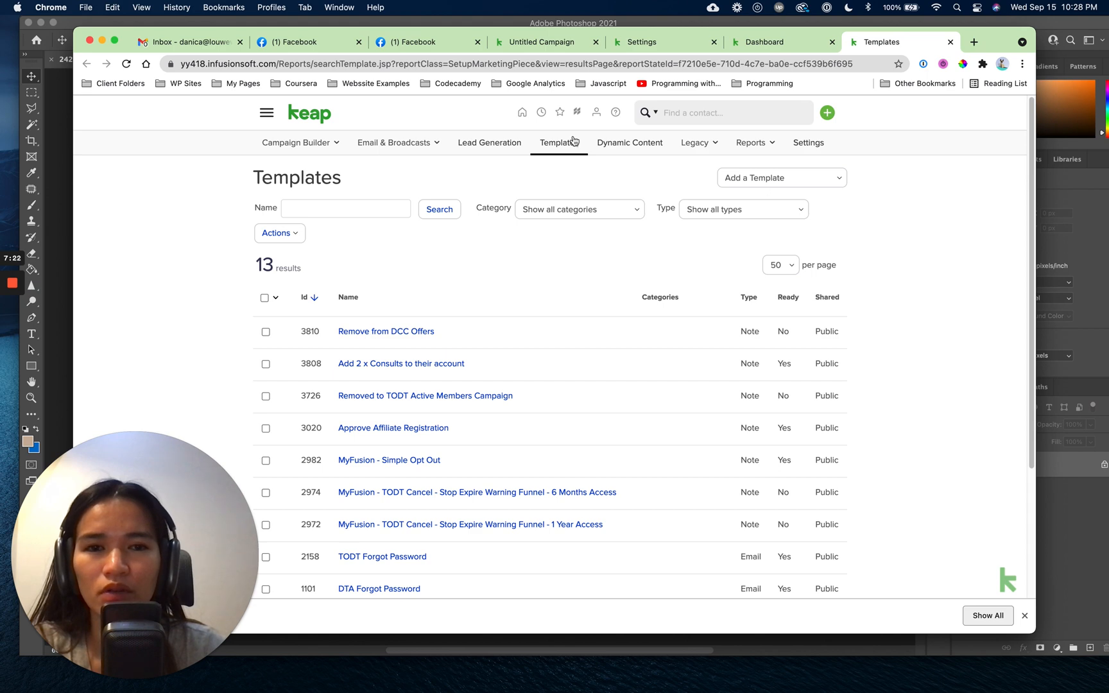
left_click(761, 43)
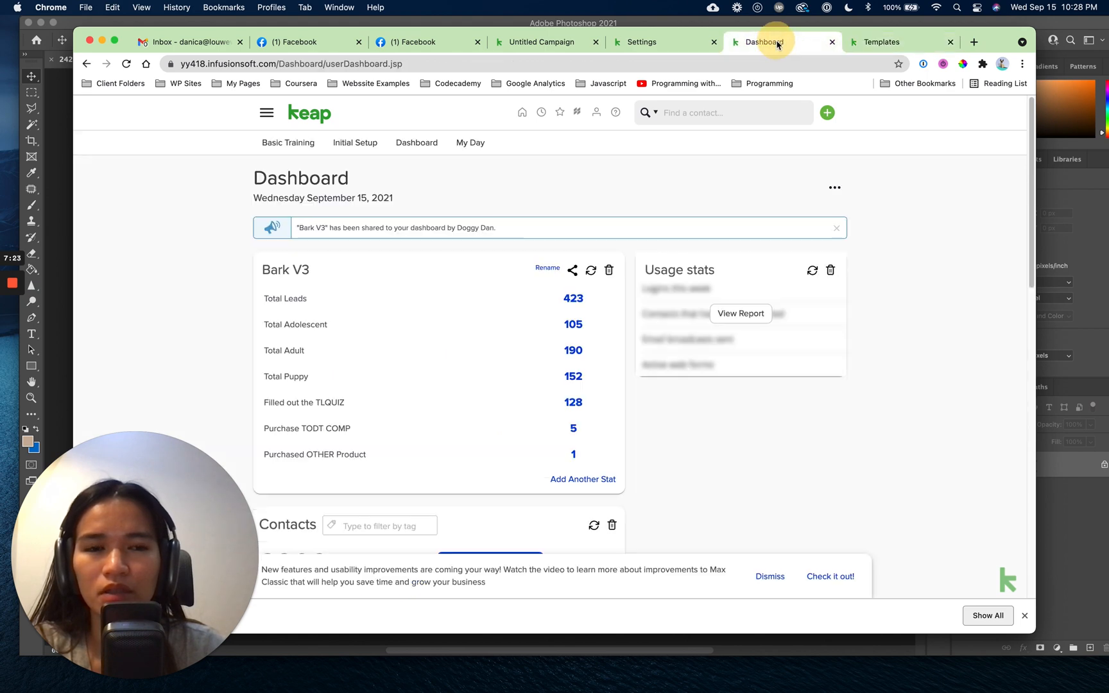
left_click(854, 43)
left_click(832, 42)
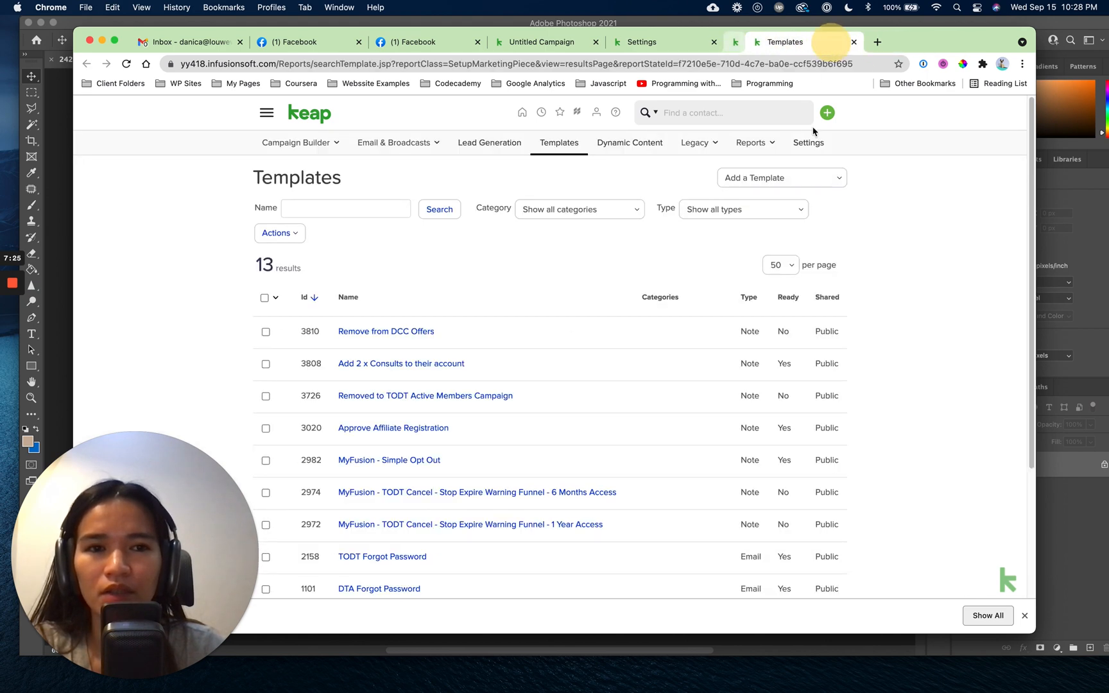
Add a new email template and set it to send as HTML (graphics & colors).
left_click(805, 180)
left_click(805, 191)
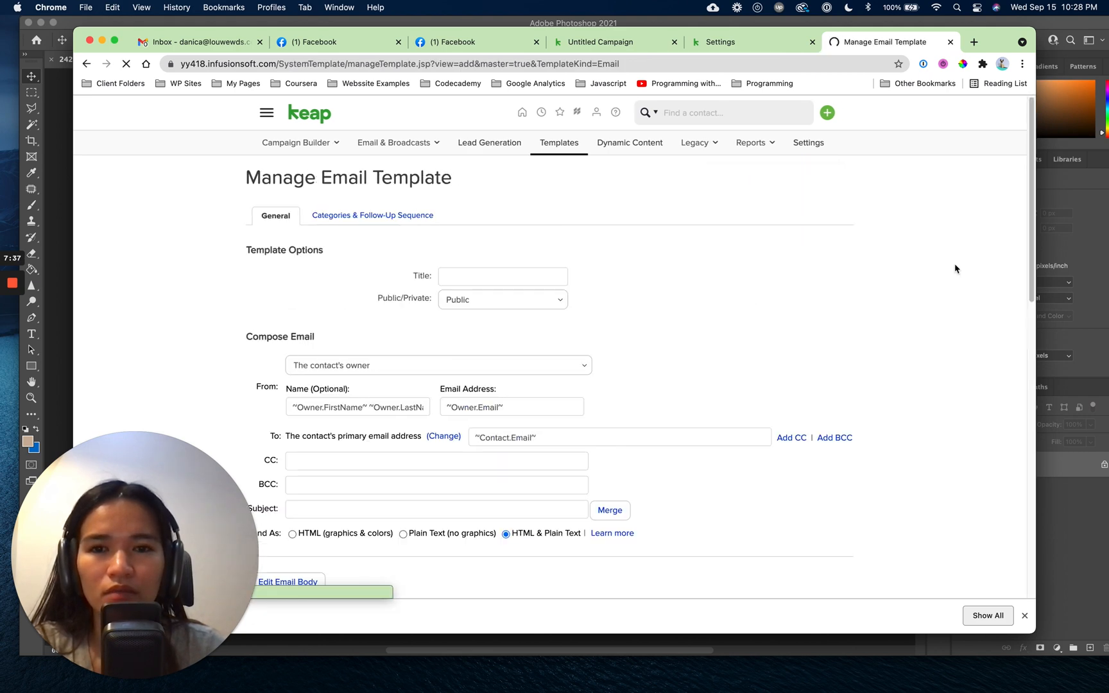
scroll(685, 241, "down", 3)
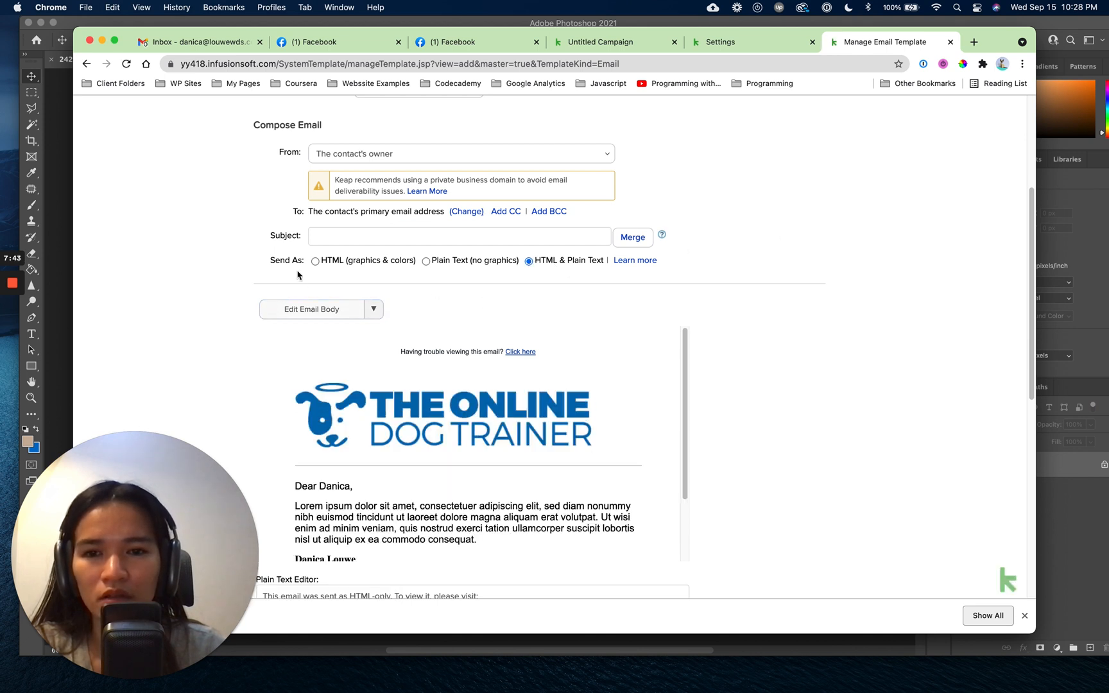
left_click(316, 261)
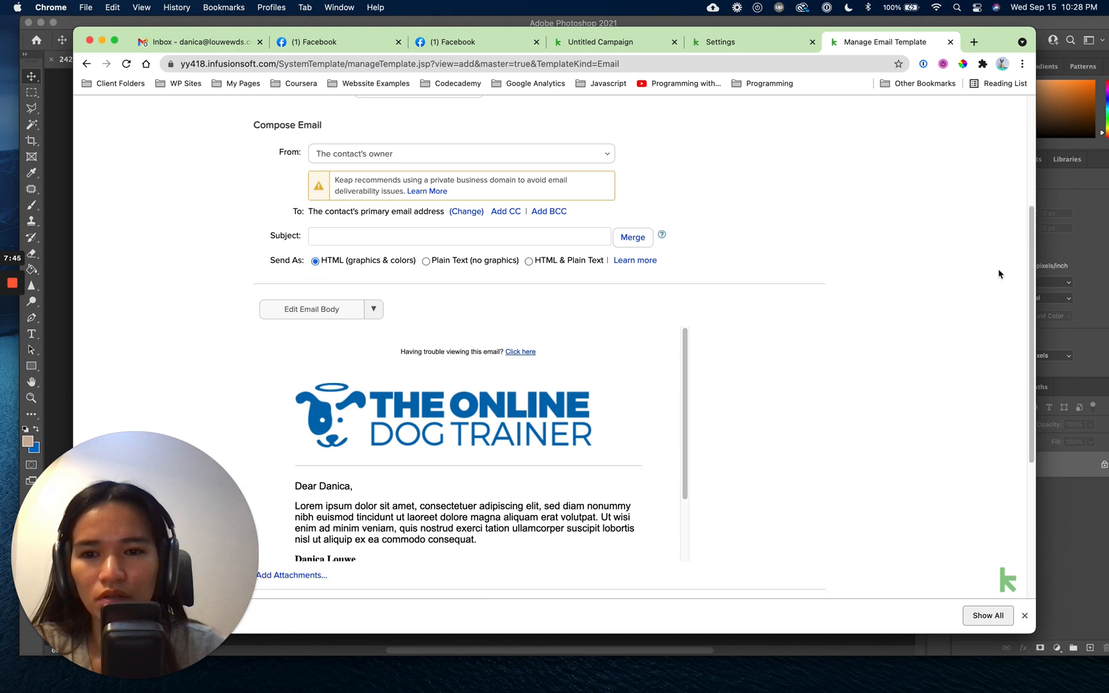
Check the builder choices for the template's email body and open it in the Code Builder.
scroll(963, 274, "down", 5)
scroll(333, 225, "up", 2)
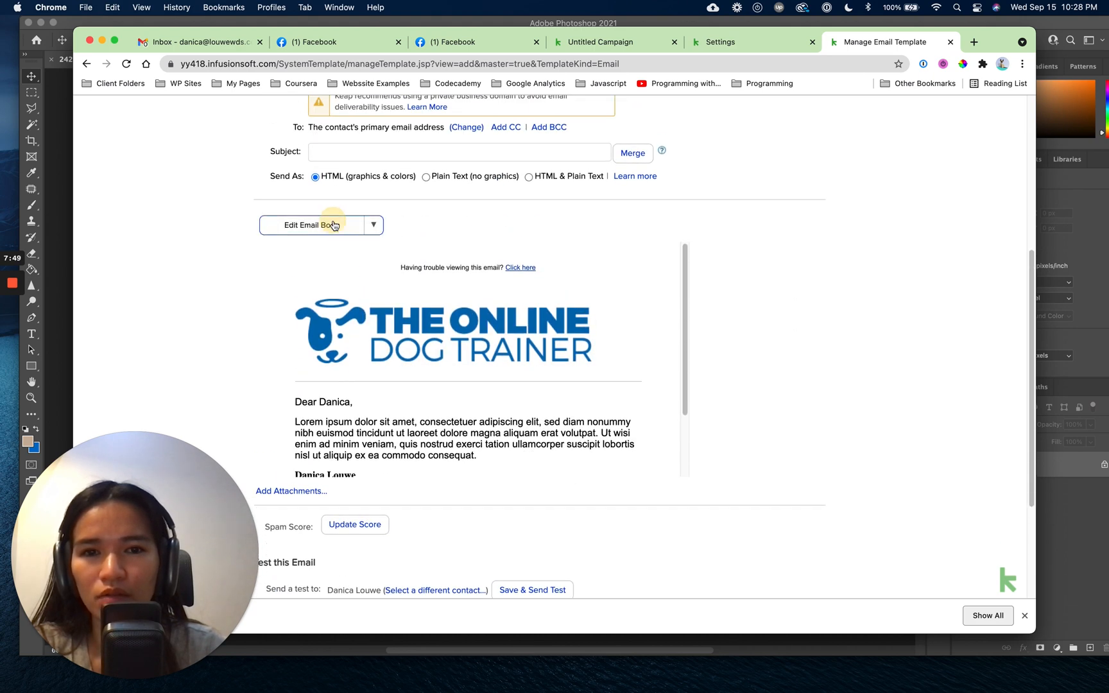
left_click(333, 224)
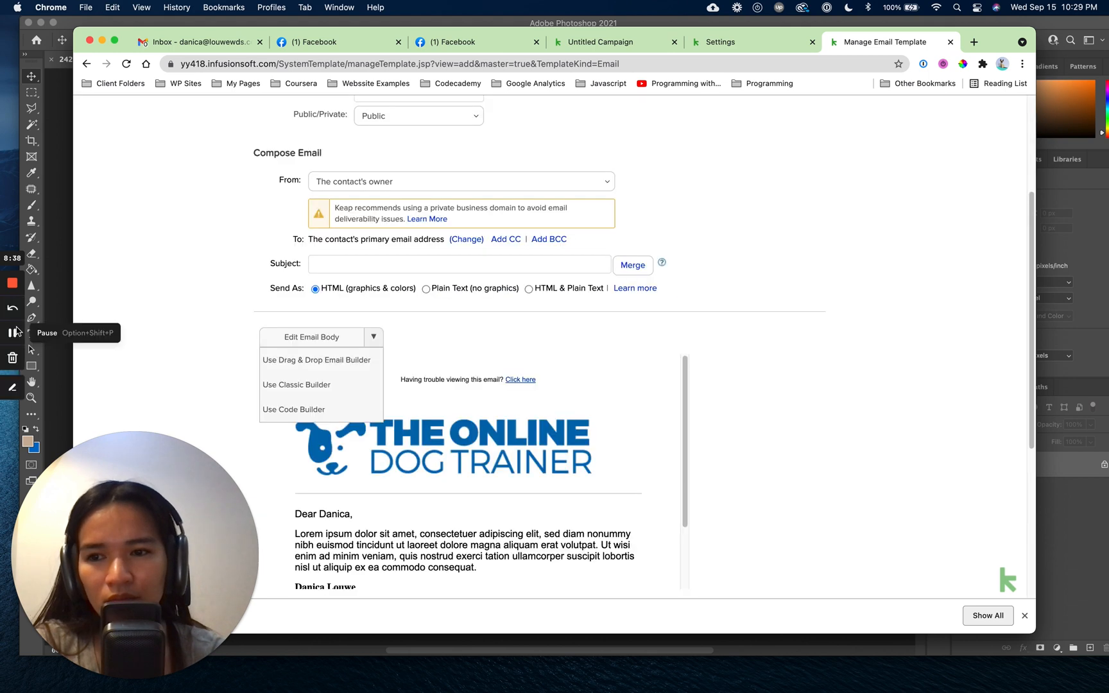
left_click(188, 336)
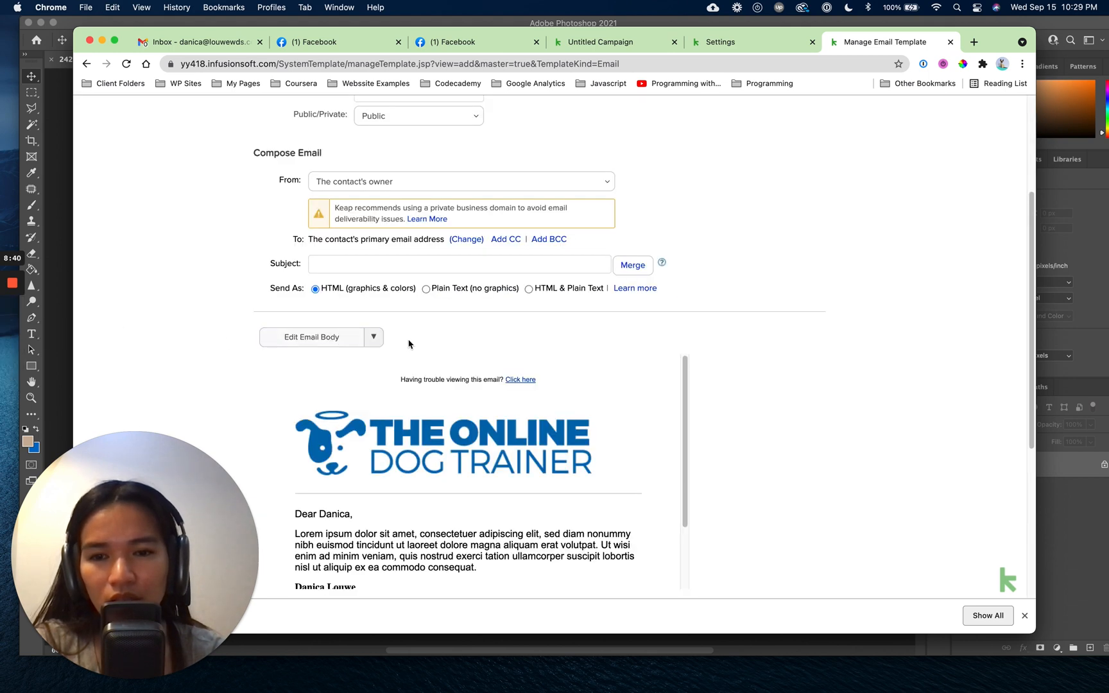
left_click(375, 338)
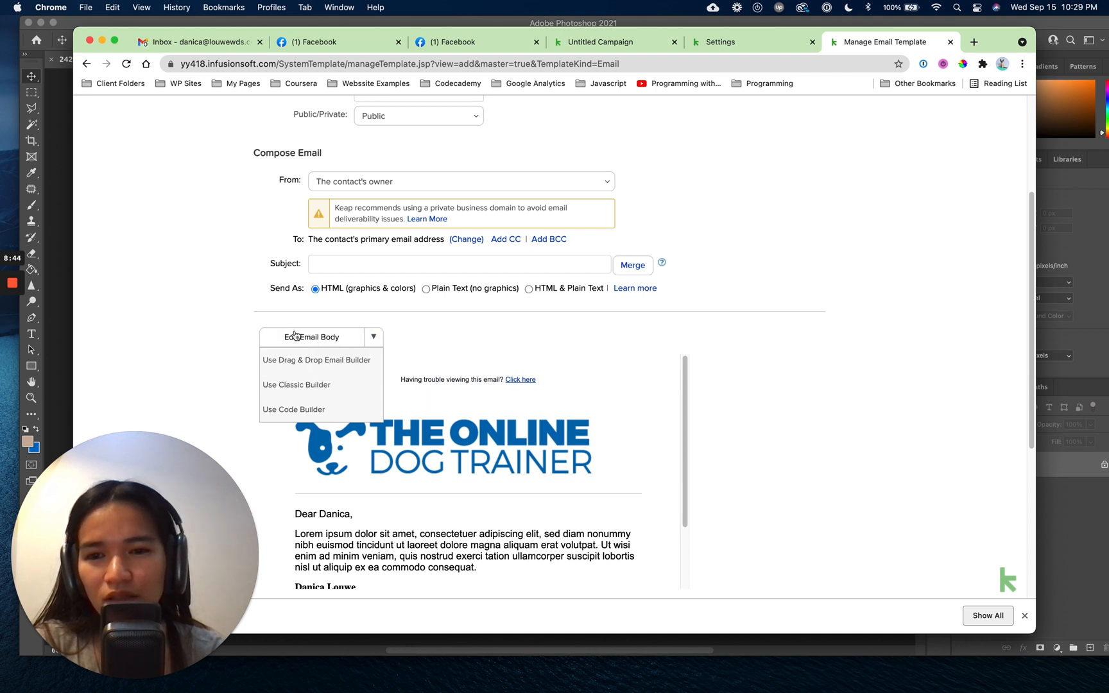
left_click(252, 324)
left_click(370, 346)
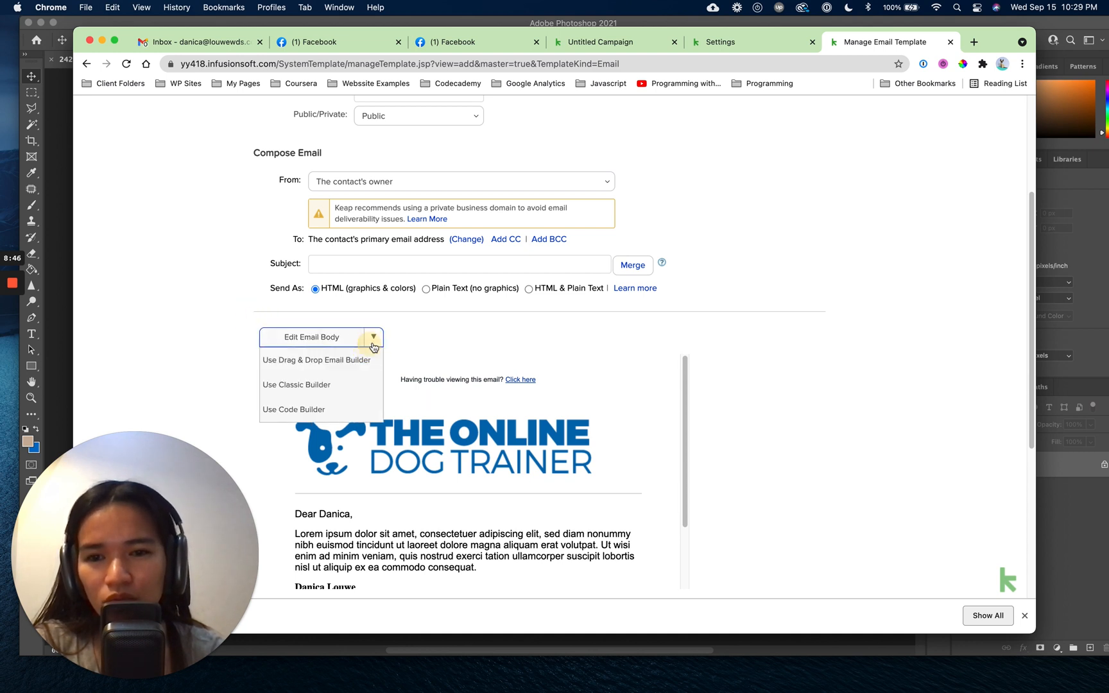
left_click(331, 409)
left_click(660, 170)
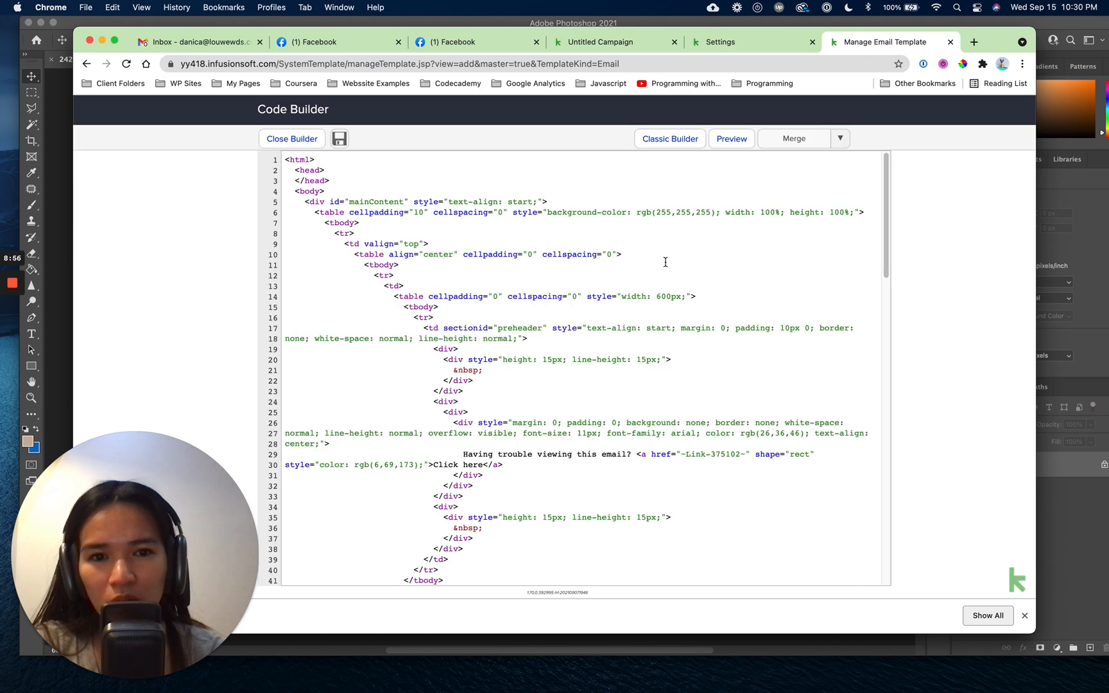
Read through the template's HTML source in the Code Builder from beginning to end.
scroll(666, 262, "down", 15)
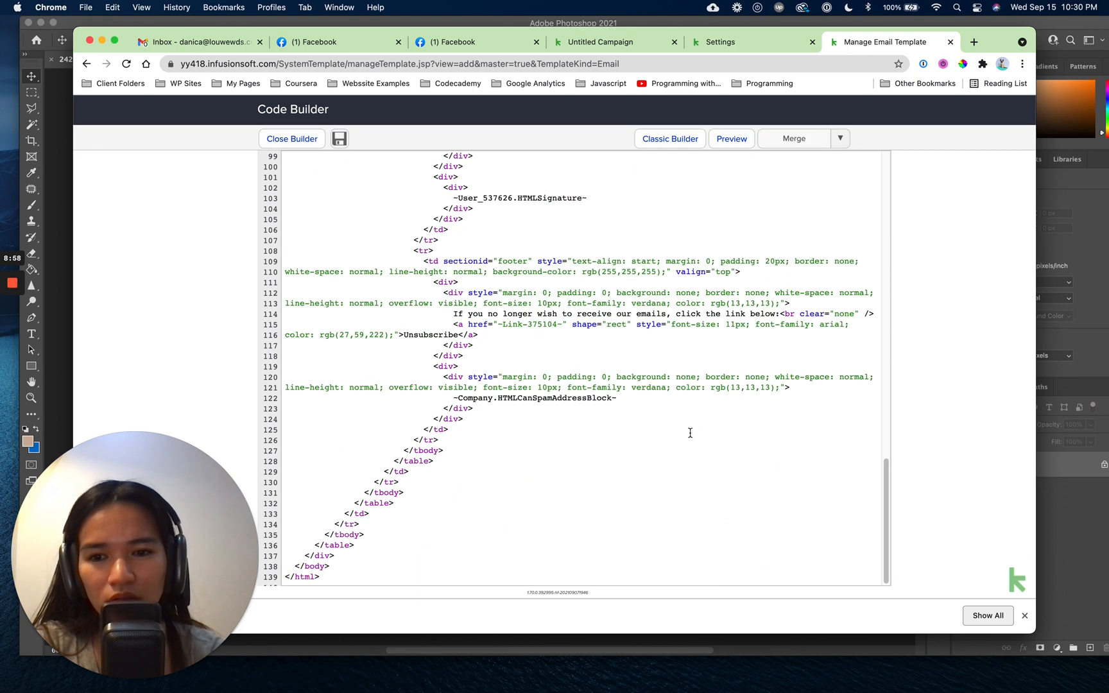
scroll(689, 433, "up", 15)
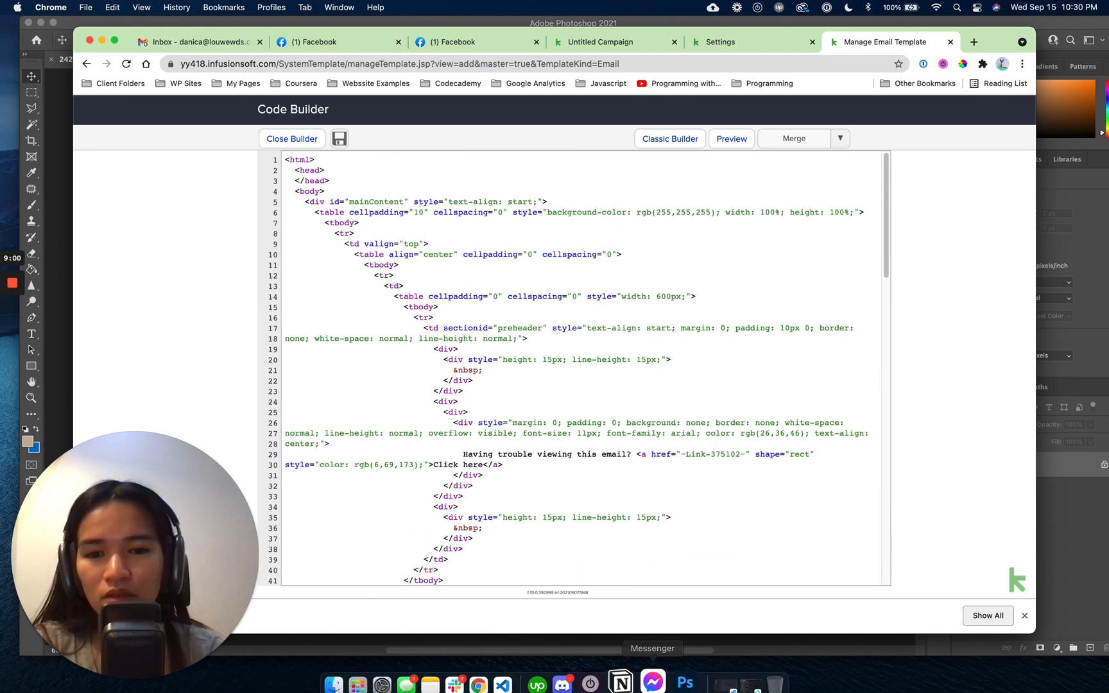
scroll(695, 324, "down", 15)
scroll(687, 347, "up", 15)
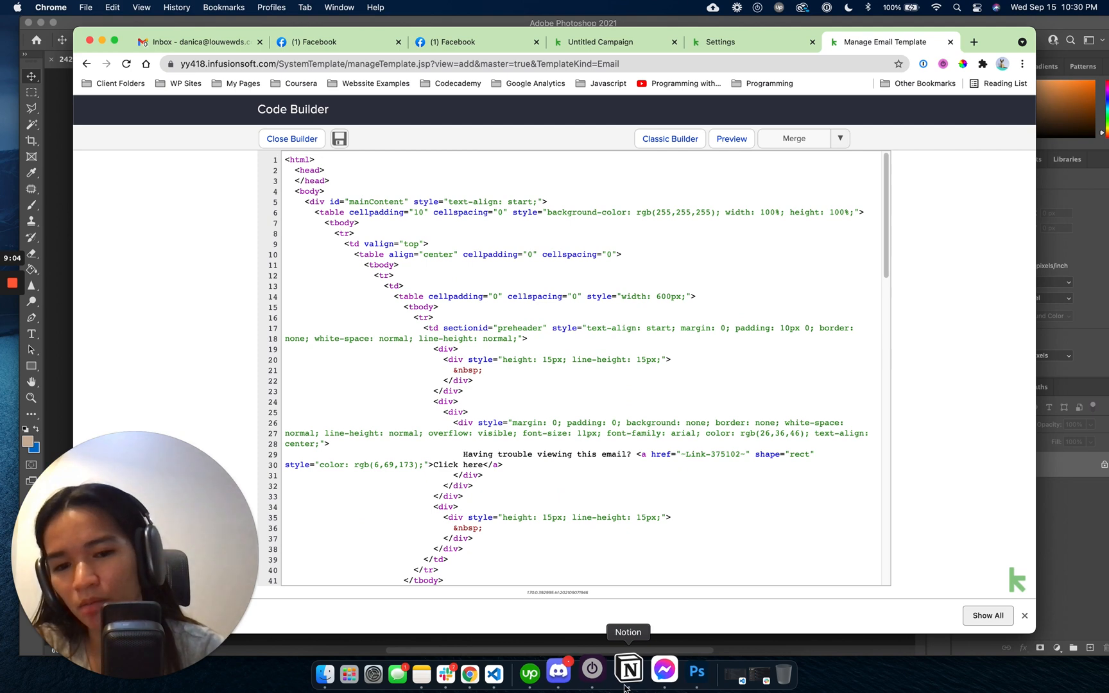
Switch to Photoshop and examine the email design from the logo header down to the Book A Call section.
left_click(681, 679)
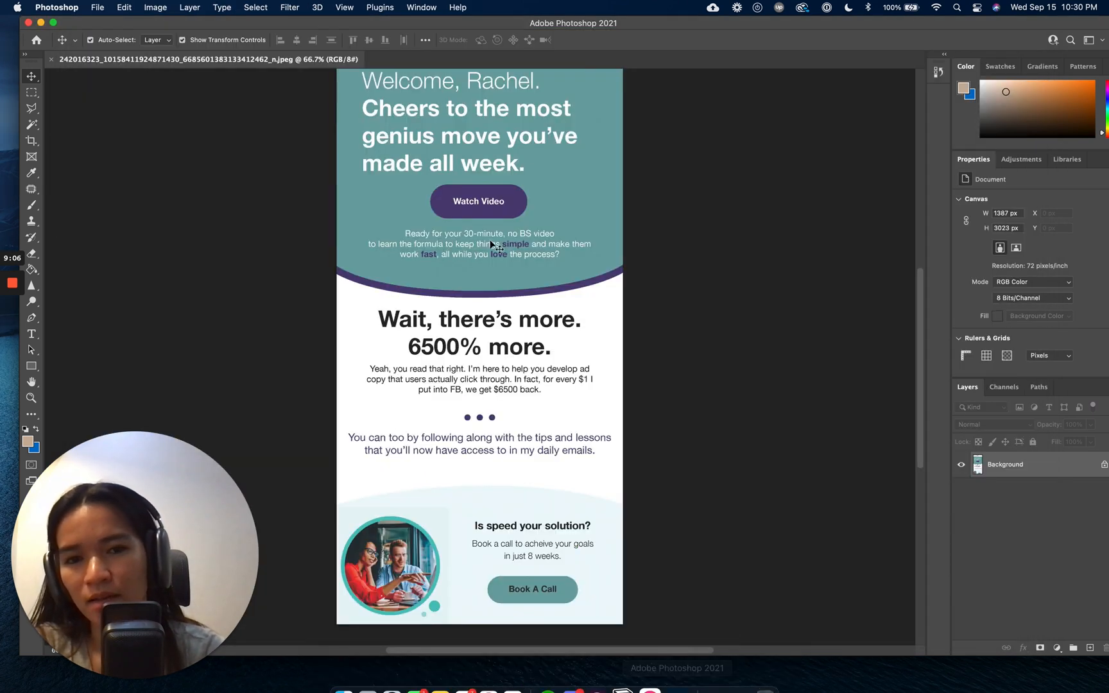
scroll(455, 312, "up", 5)
scroll(455, 312, "down", 3)
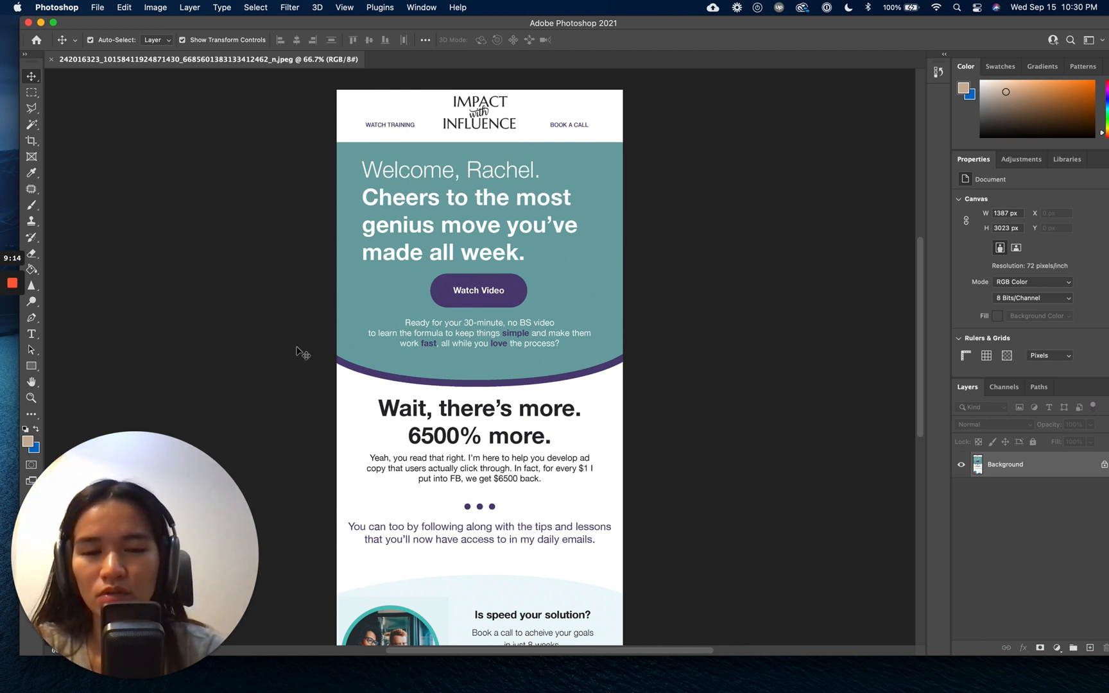
scroll(433, 378, "down", 12)
scroll(434, 379, "up", 10)
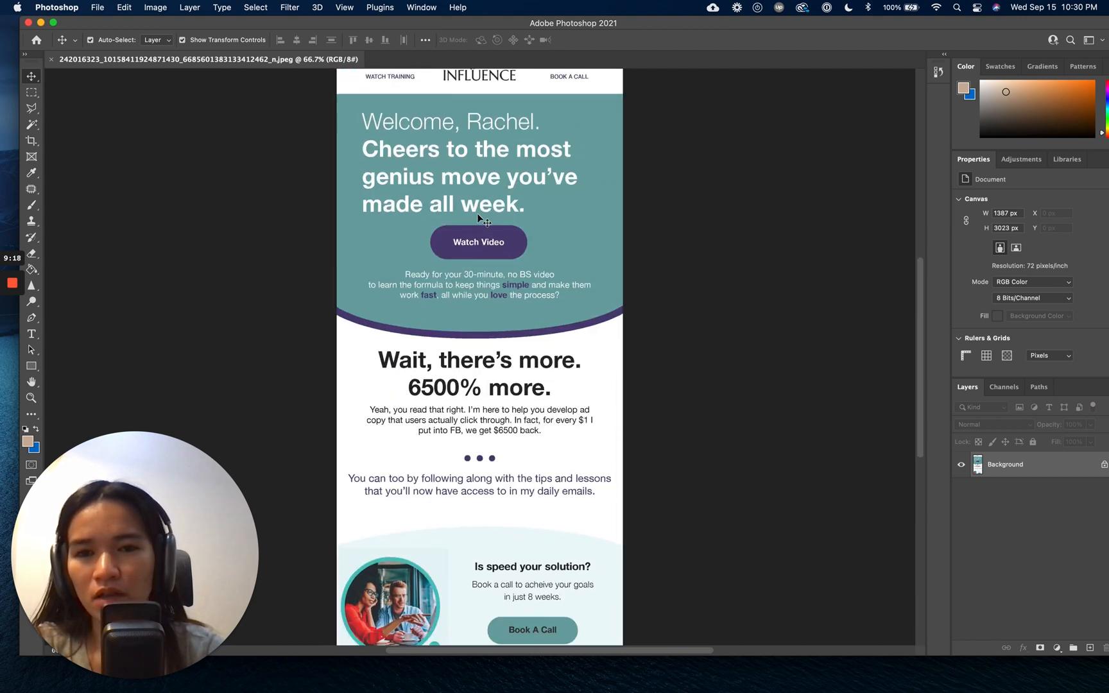
scroll(473, 385, "up", 7)
scroll(526, 450, "down", 8)
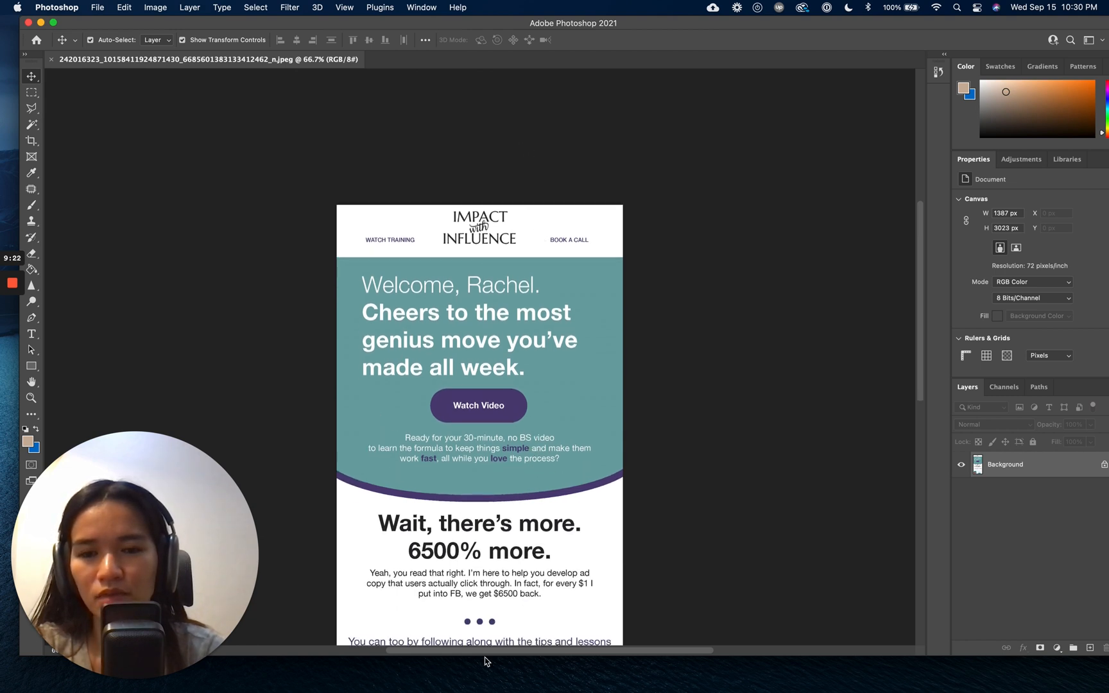
Switch back to Chrome and compare the campaign email's block builder with the template's Code Builder.
mouse_move(488, 690)
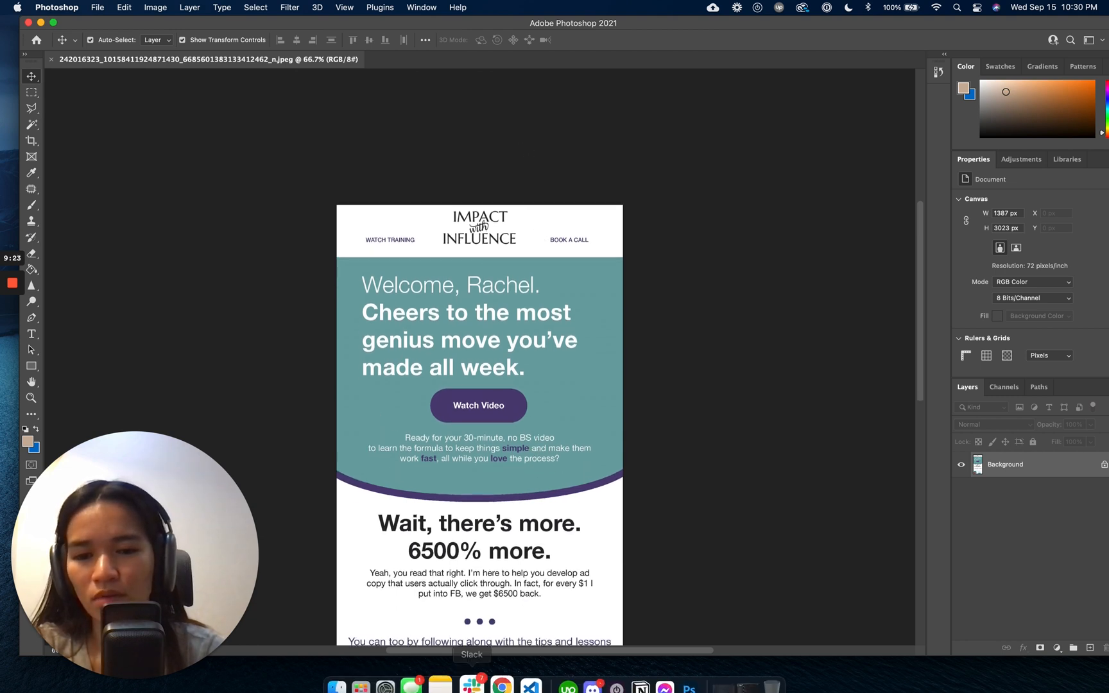
right_click(491, 678)
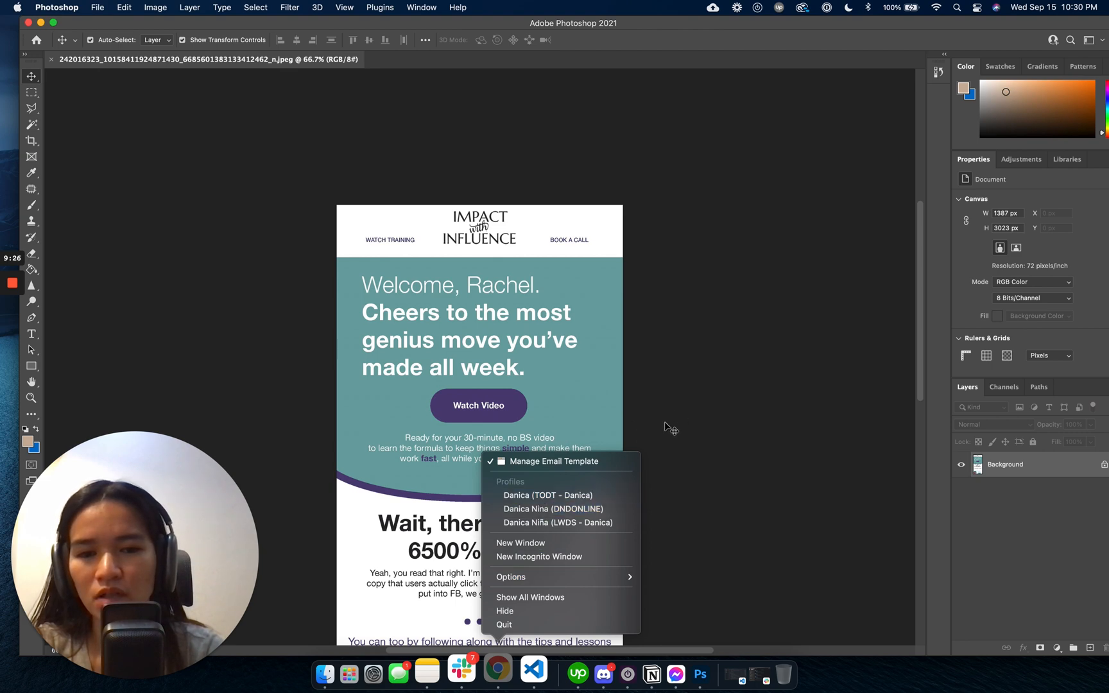
left_click(609, 460)
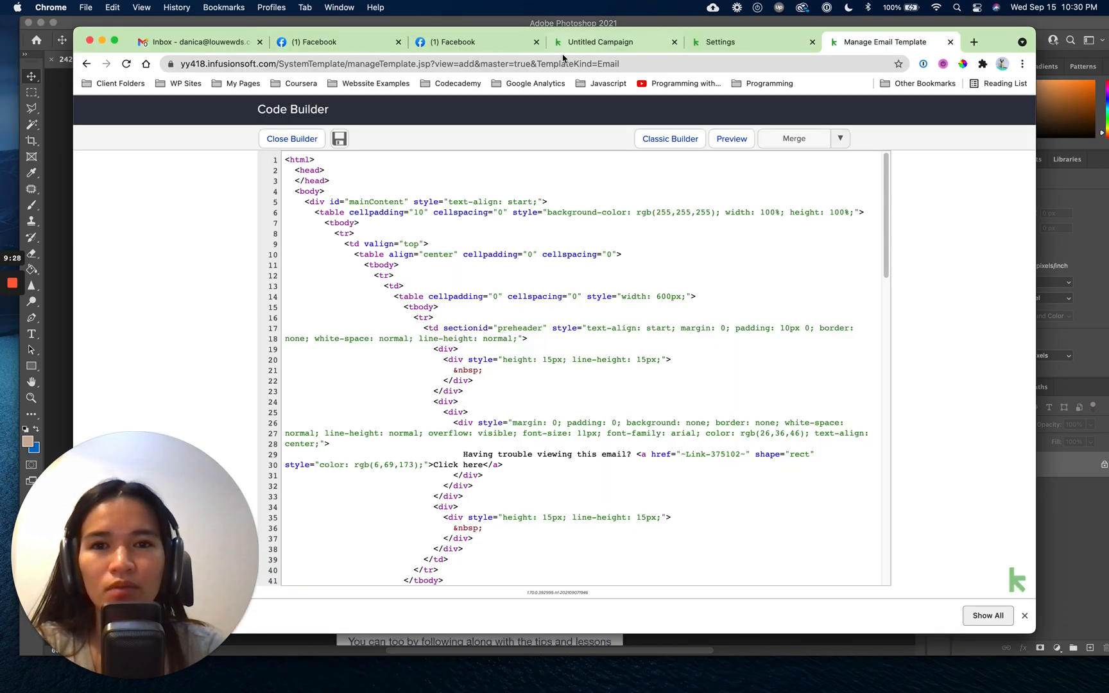
left_click(597, 44)
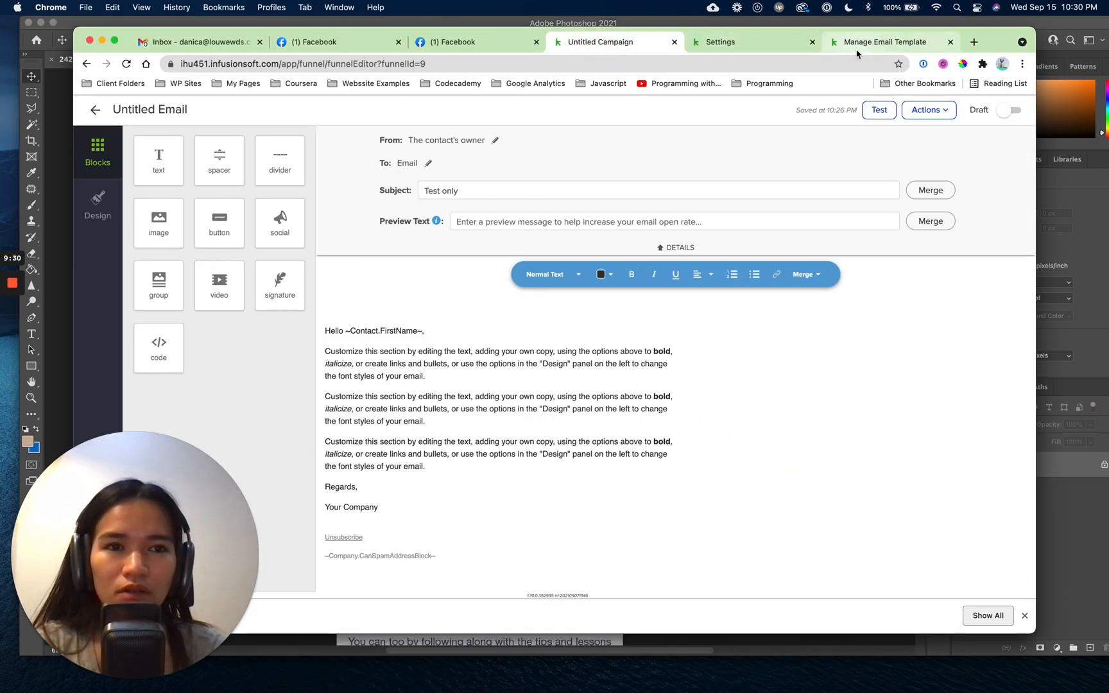
left_click(884, 42)
Review the template's HTML code once more and return to the Untitled Campaign email.
scroll(786, 276, "down", 15)
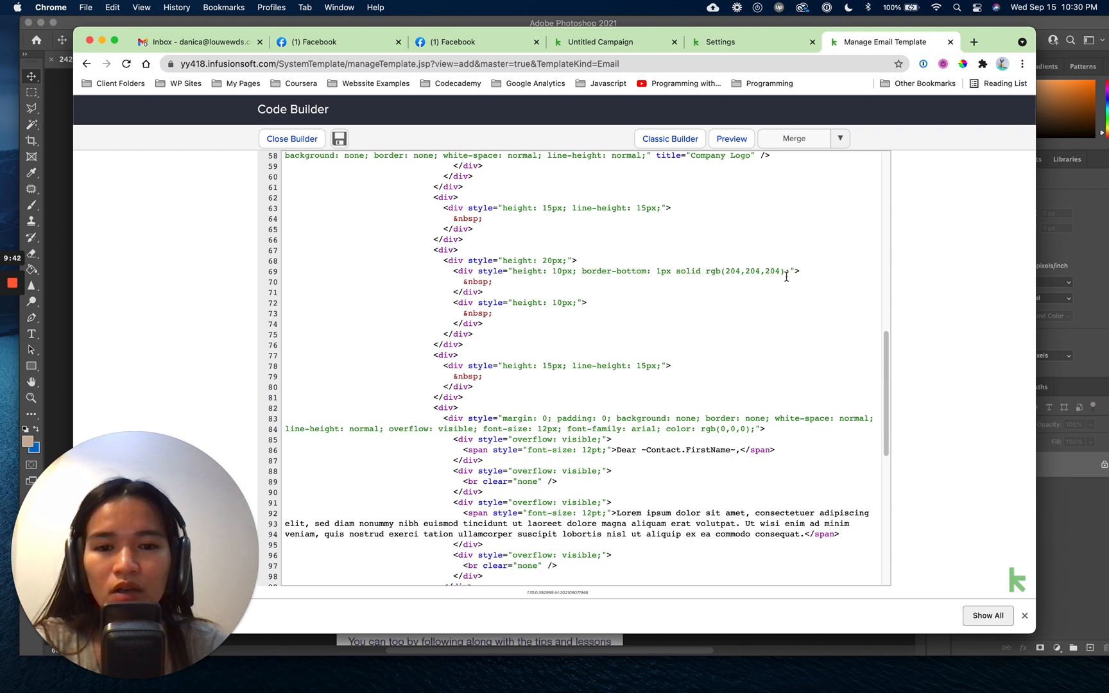
scroll(786, 276, "down", 10)
scroll(786, 276, "up", 20)
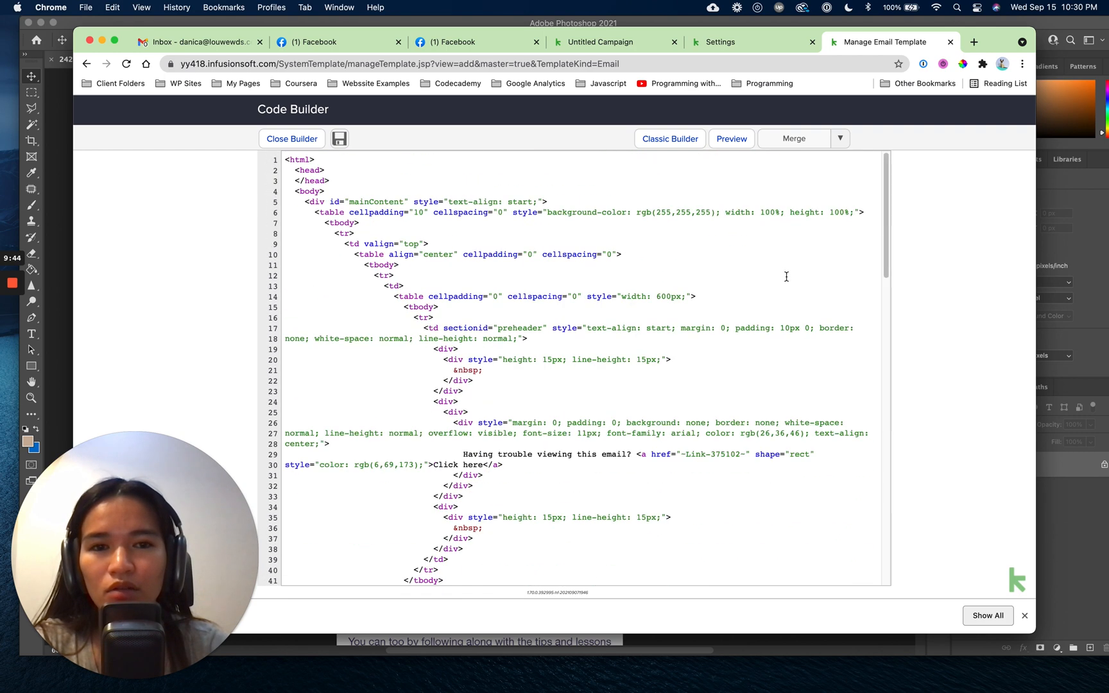
left_click(616, 43)
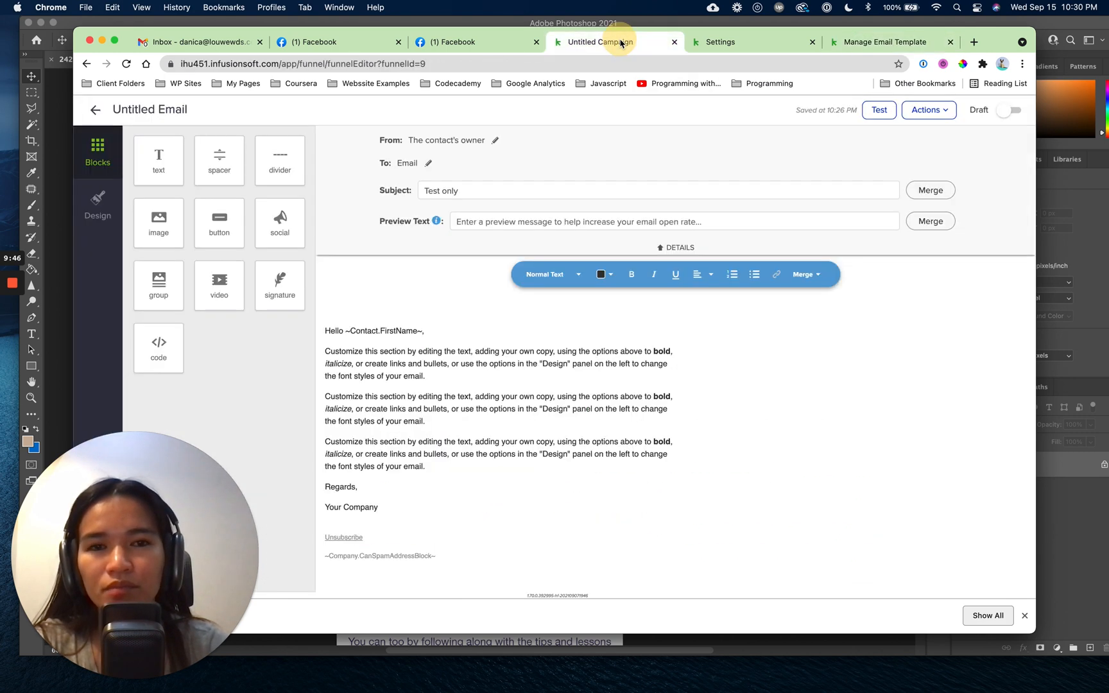
Search Keap's help center for "email template" and read the Email Templates article's steps for creating a template.
left_click(734, 44)
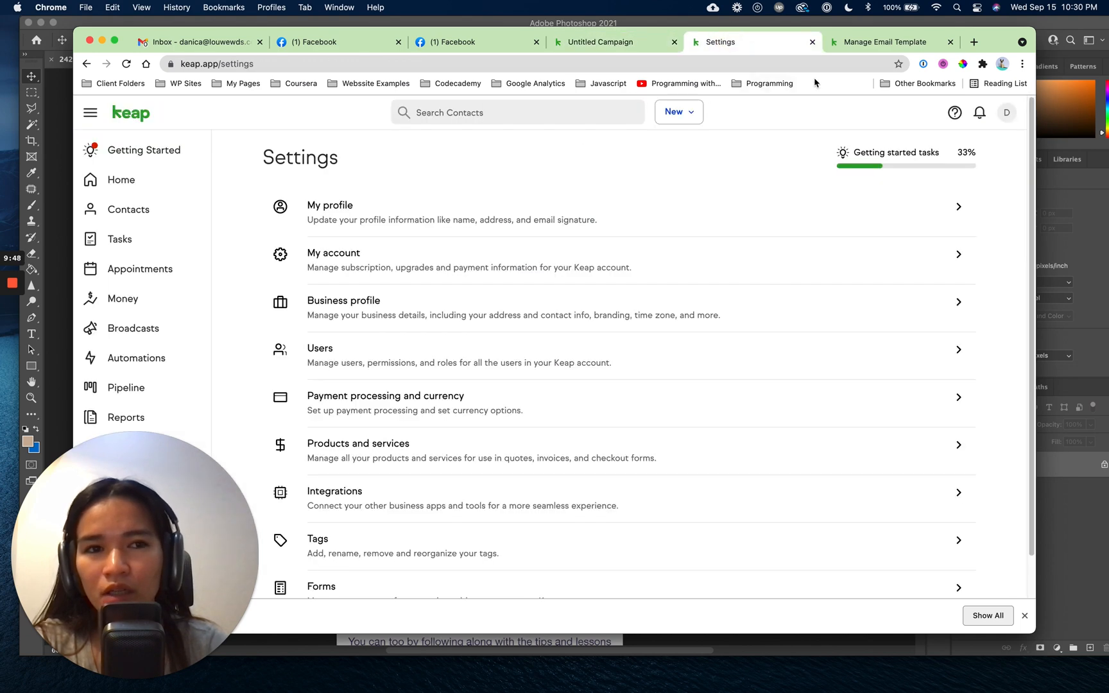
left_click(885, 43)
left_click(775, 50)
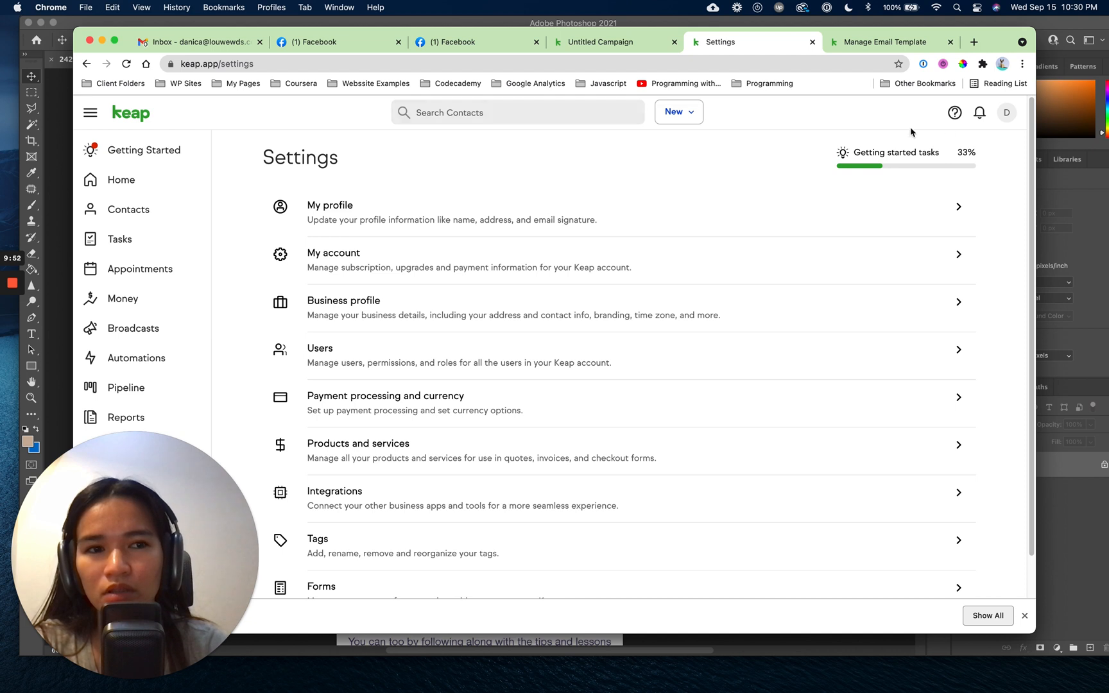
left_click(955, 113)
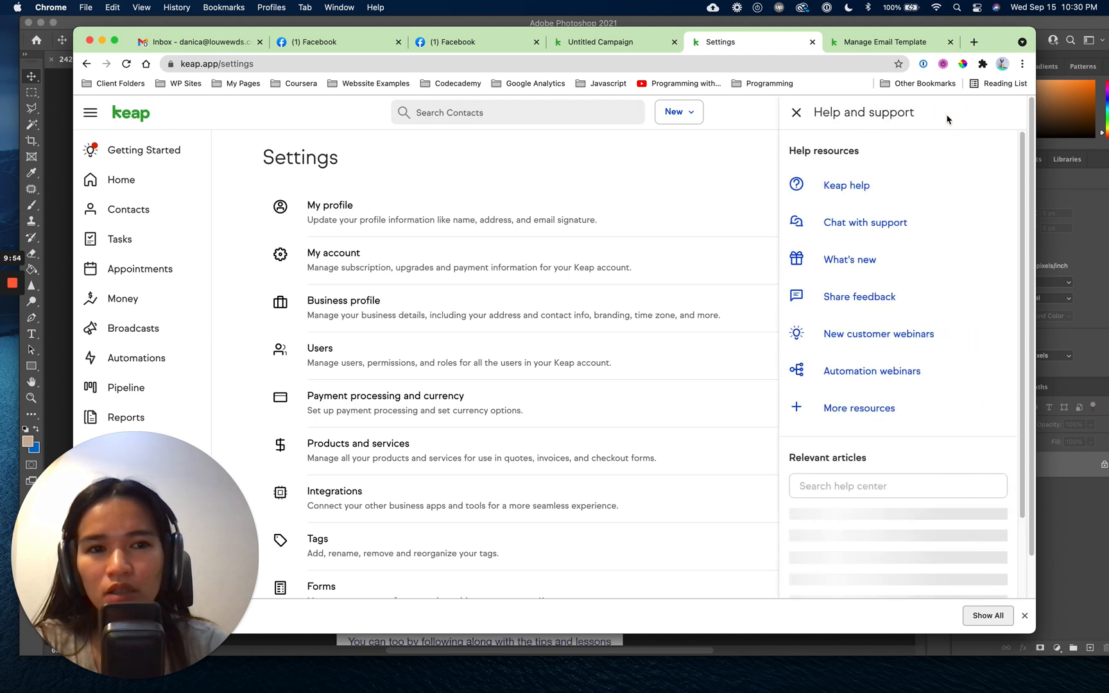
left_click(860, 485)
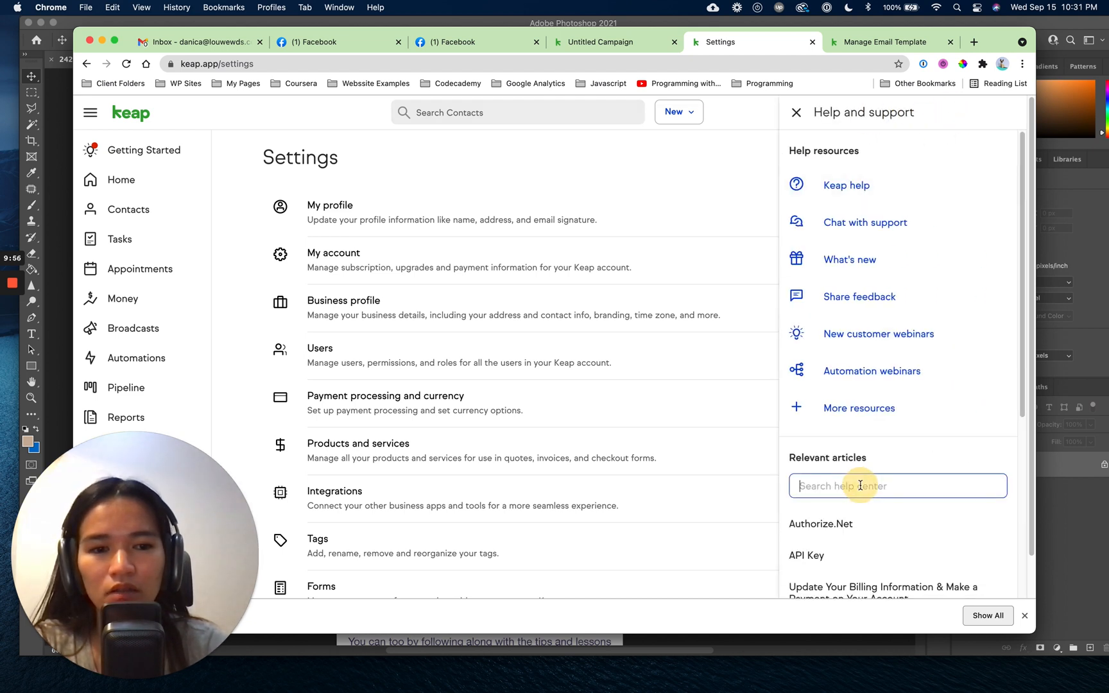
scroll(911, 257, "down", 4)
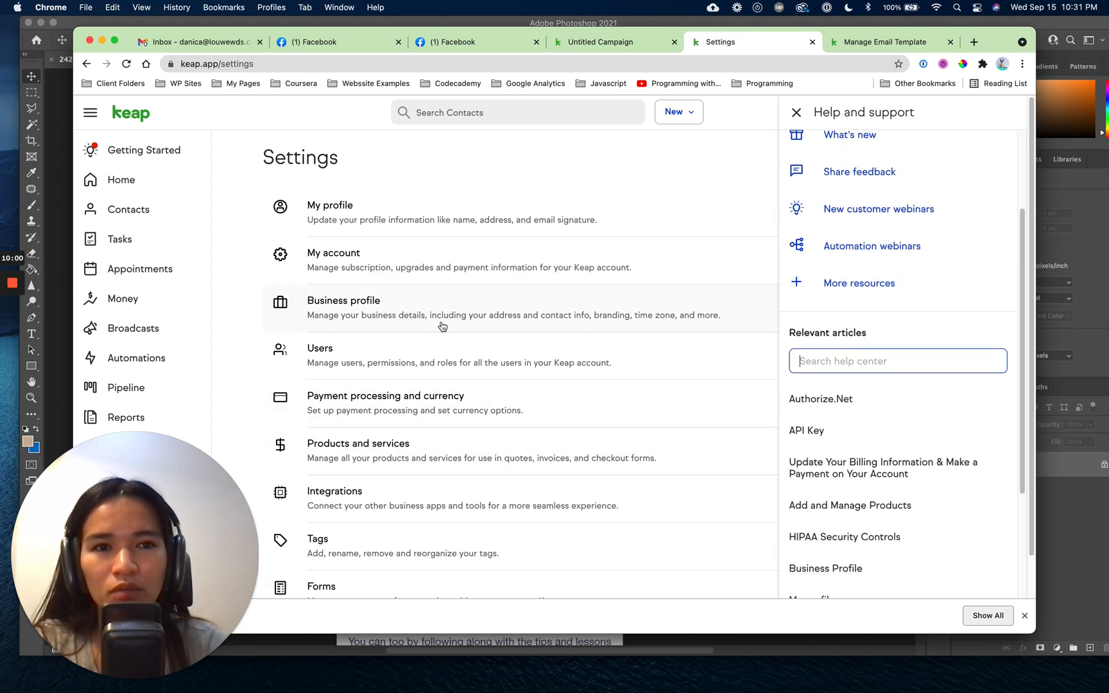
left_click(865, 46)
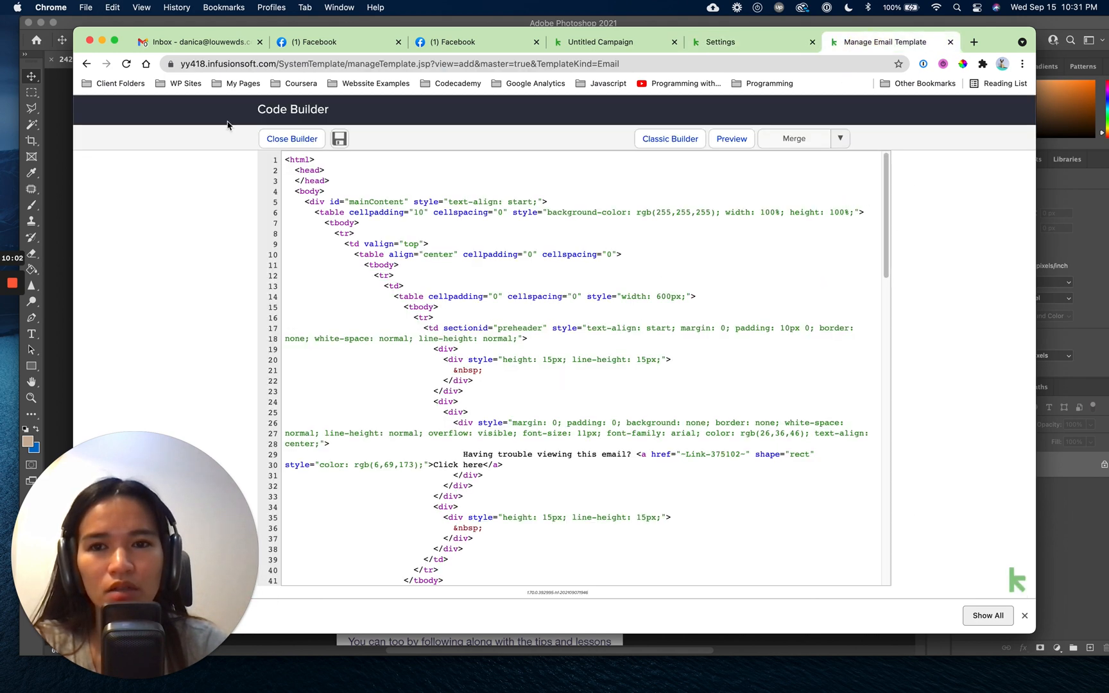
left_click(774, 50)
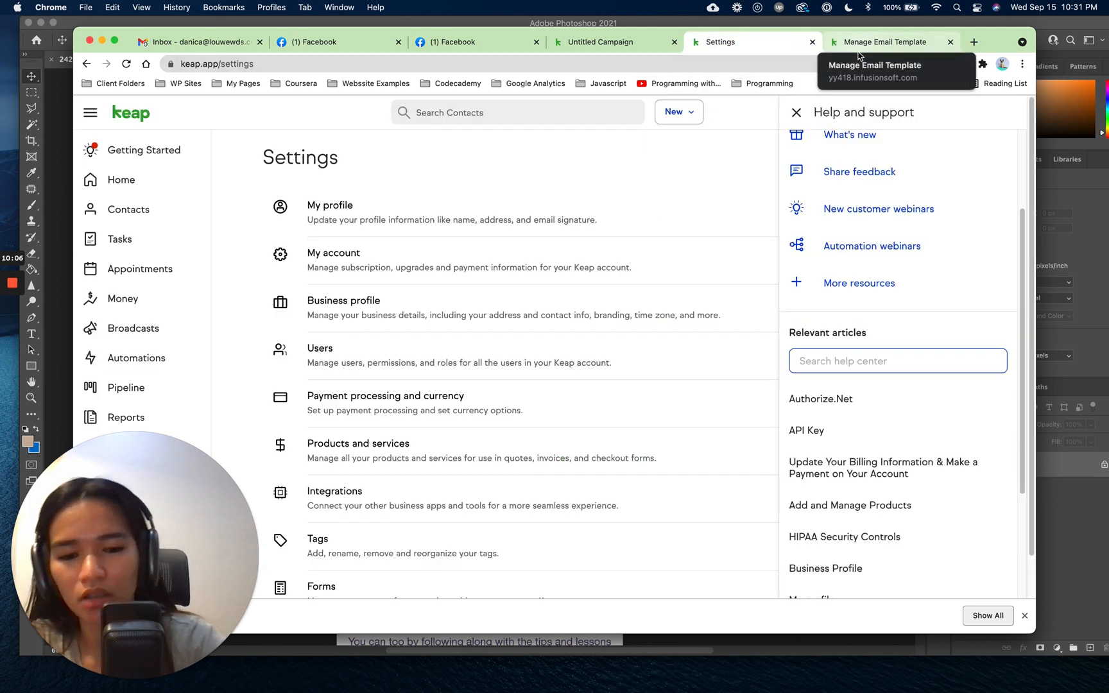
type("email template")
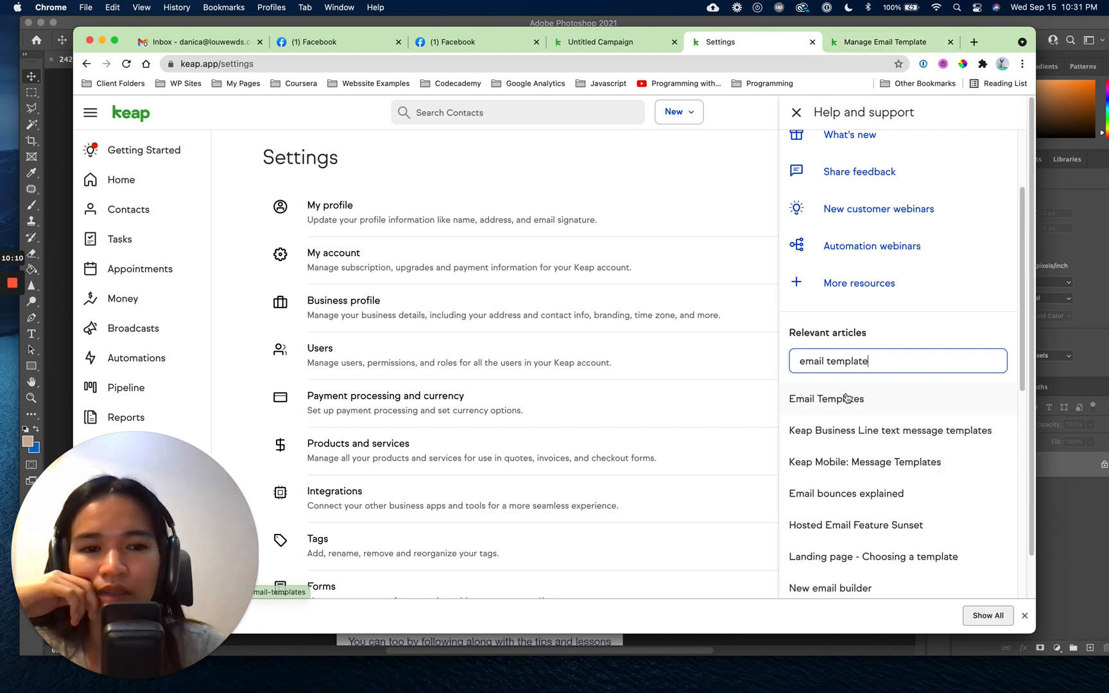
left_click(847, 400)
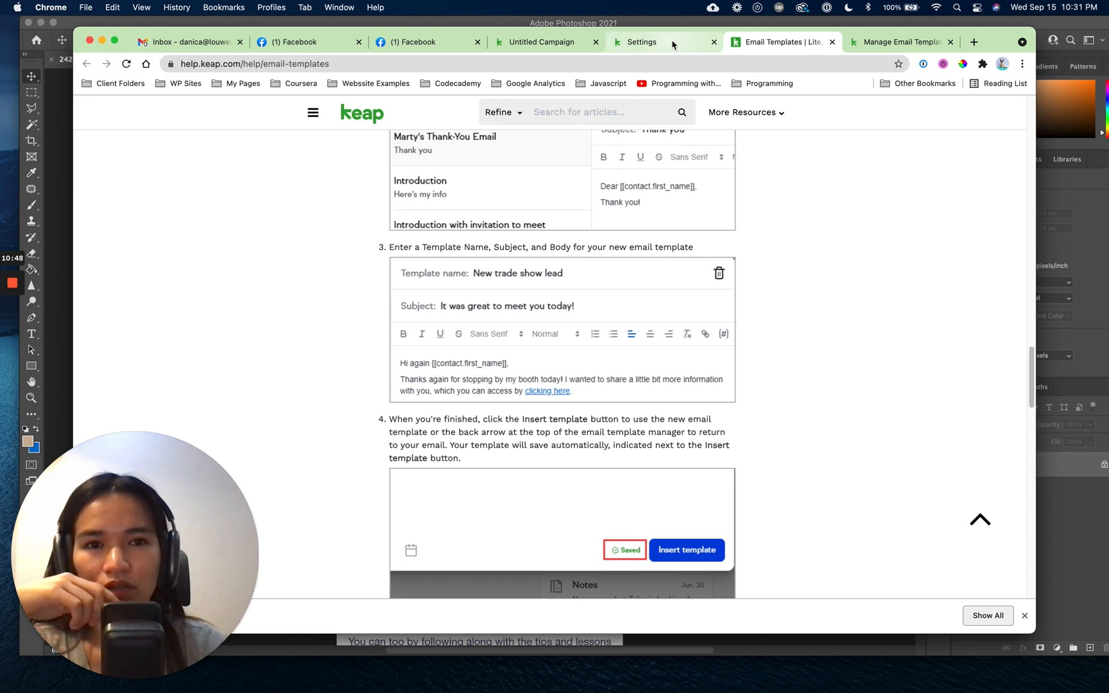
Start an email to the lead contact in Contacts and open the email templates manager, dismissing its introduction.
left_click(673, 44)
left_click(111, 214)
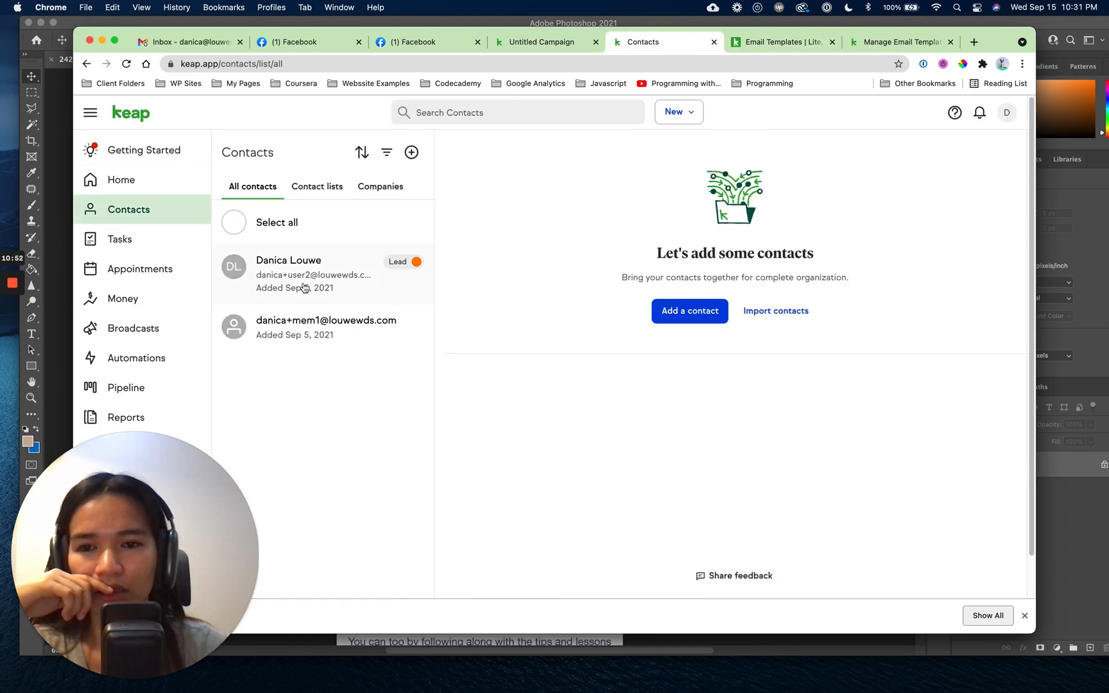
left_click(304, 287)
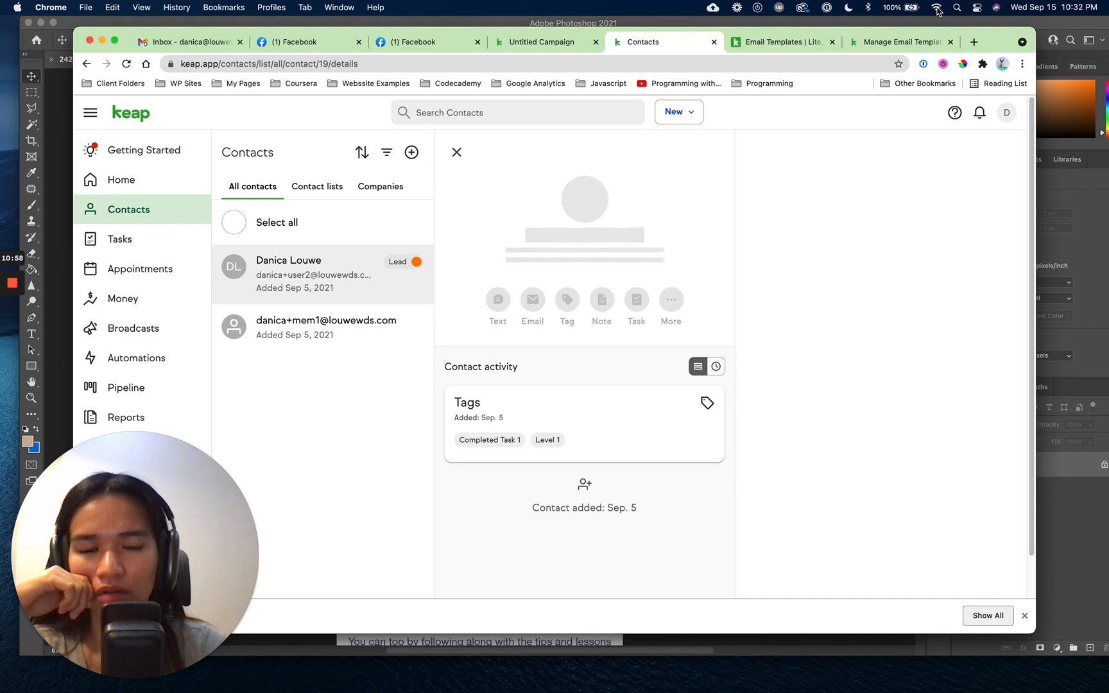
left_click(534, 285)
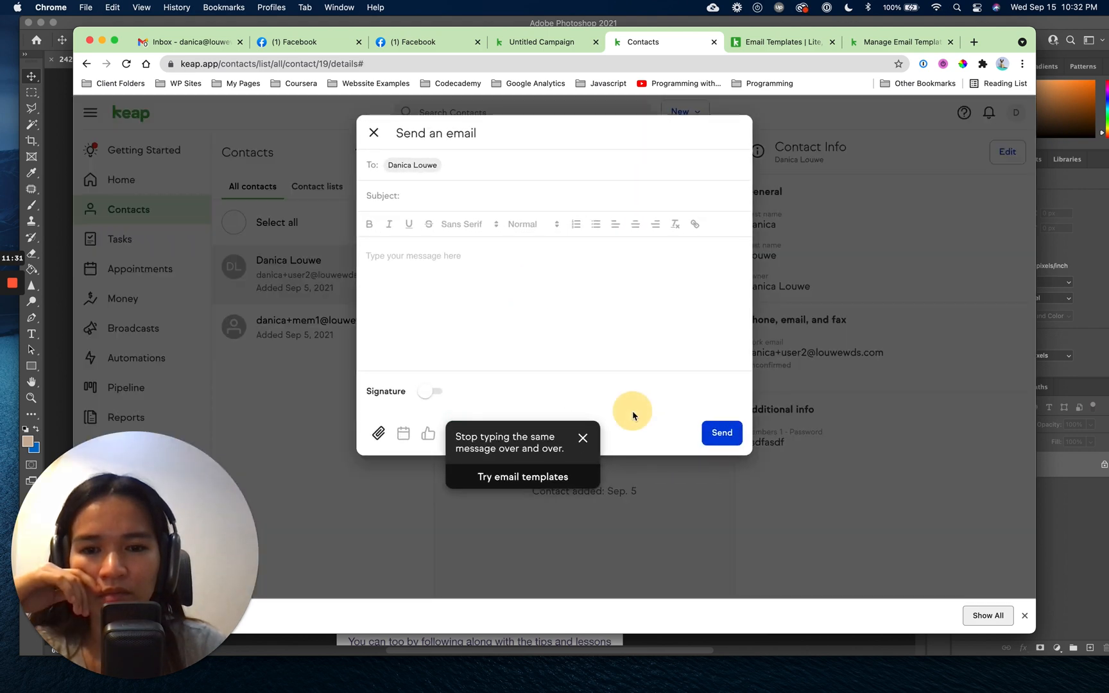
left_click(547, 480)
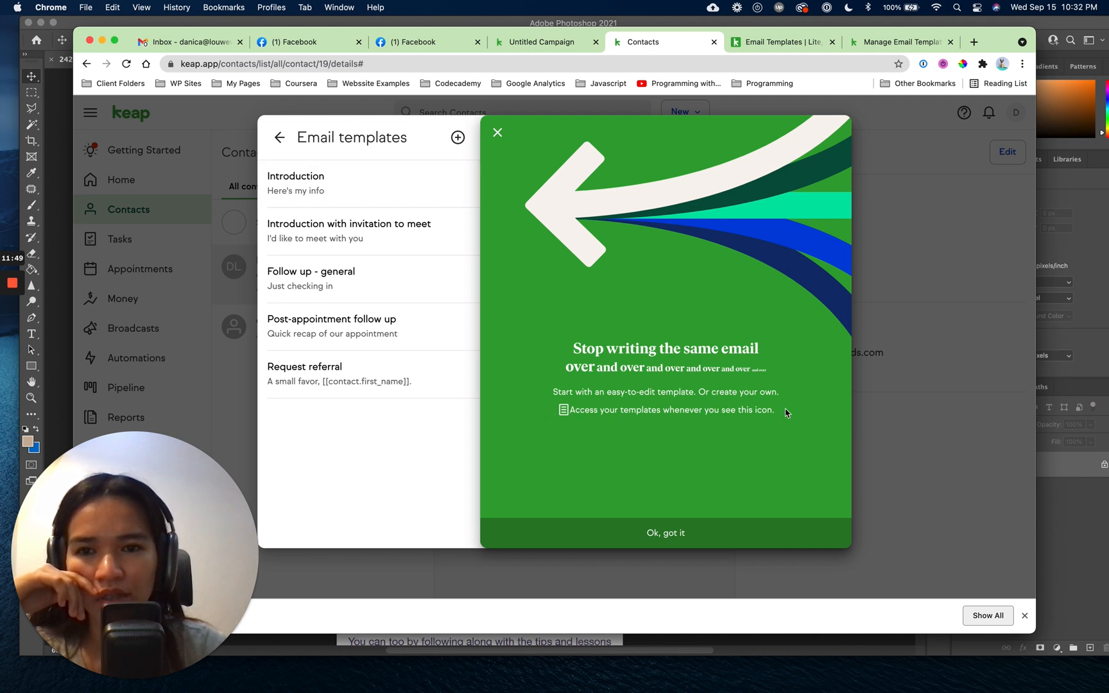
left_click(666, 534)
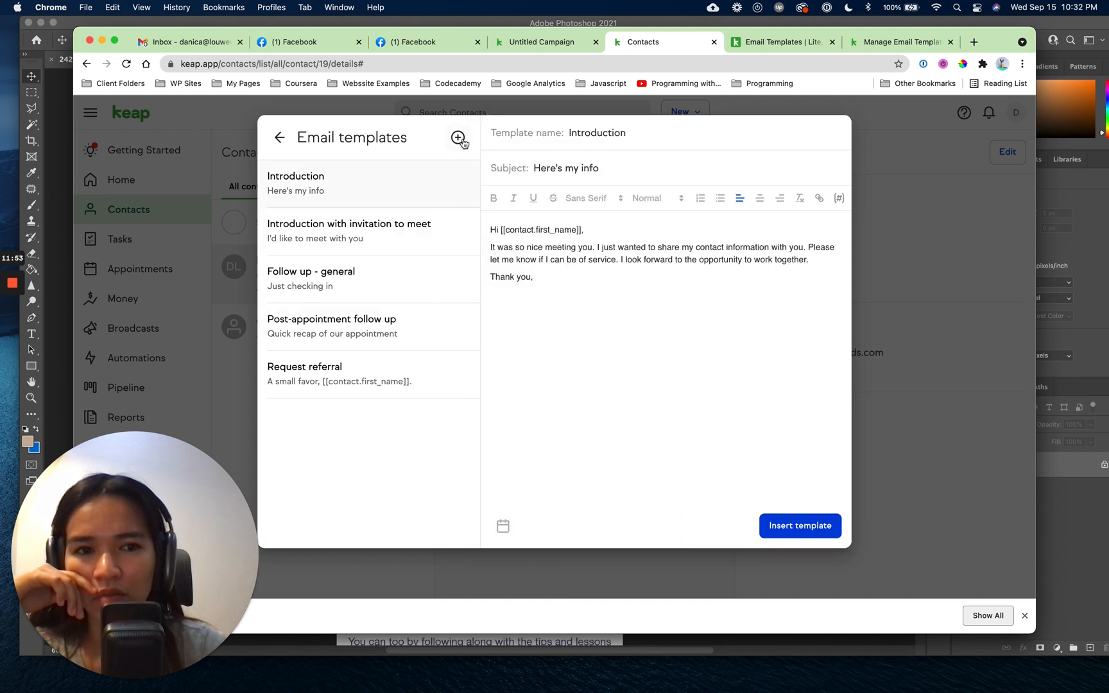
Create a new email template named "Test only" with the subject "test" and two body lines reading "test".
left_click(457, 138)
left_click(385, 185)
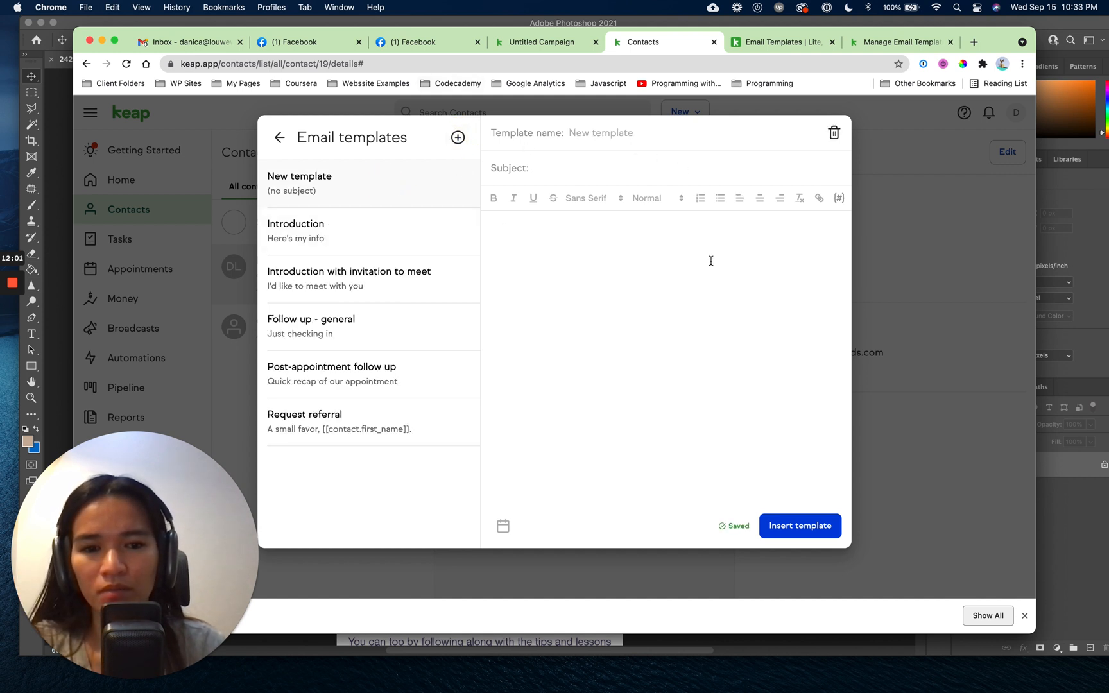
left_click(577, 135)
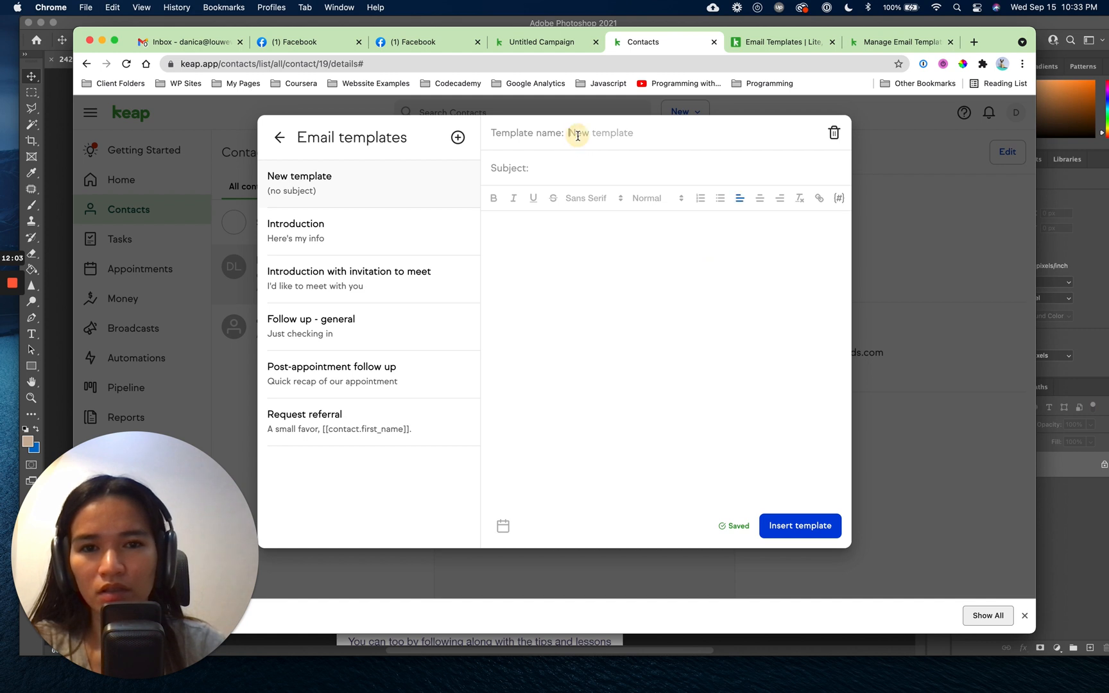
type("Test only")
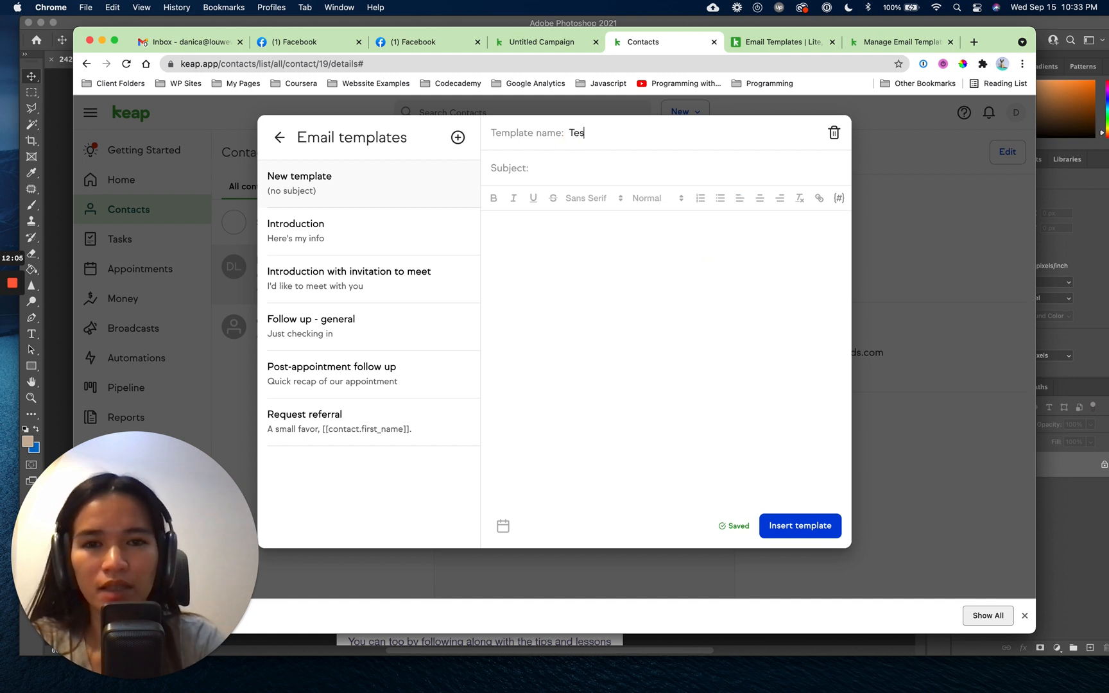
key("Tab")
key("Tab")
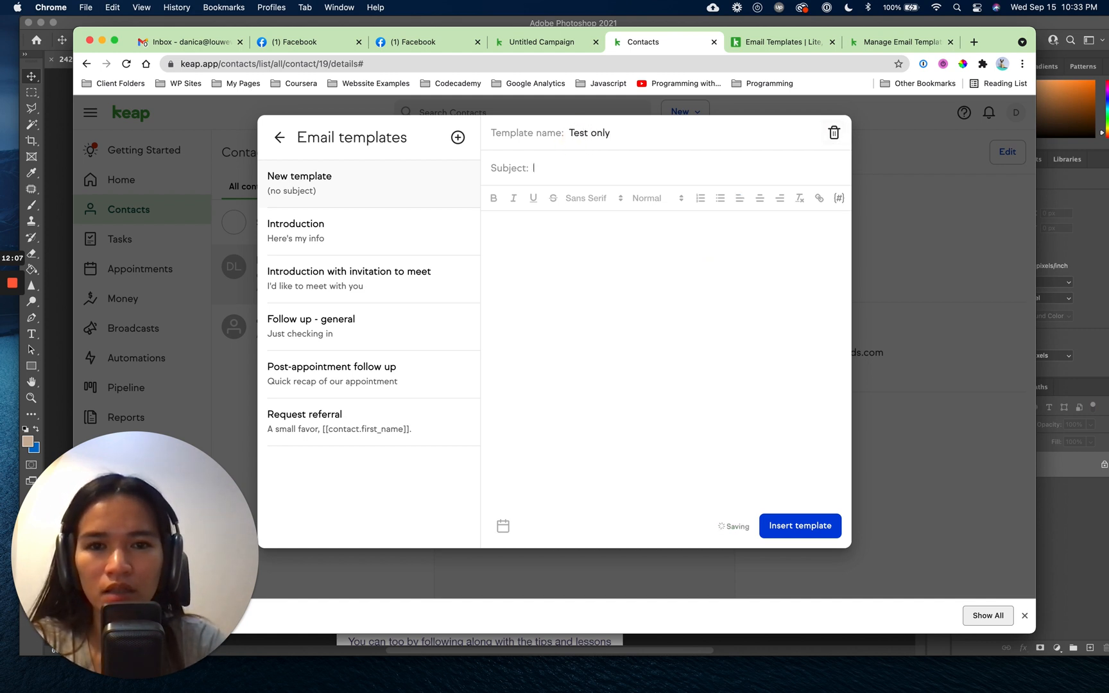
type("testest")
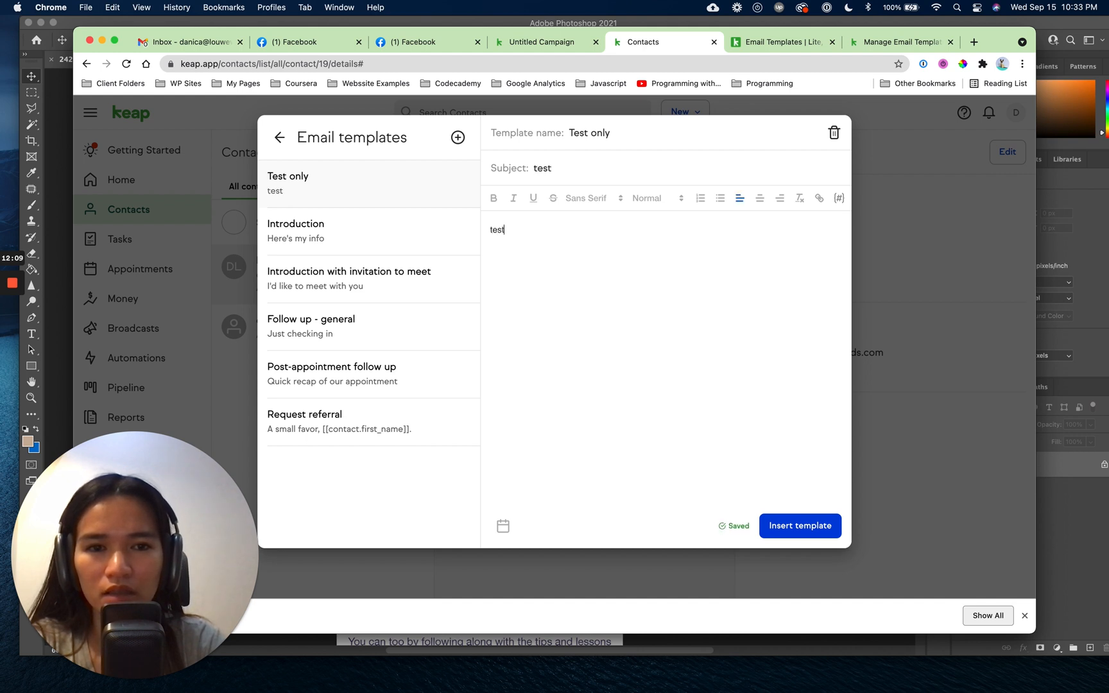
key("Return")
type("test")
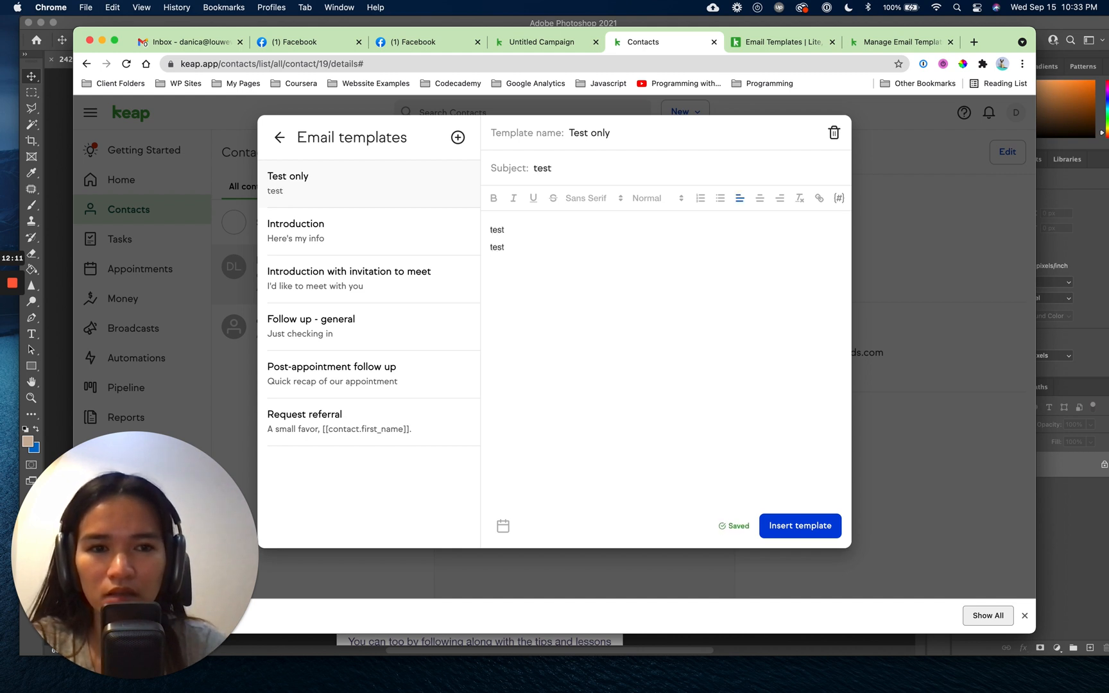
Close the email template manager and the empty email to the contact.
key("super+a")
left_click_drag(512, 230, 480, 229)
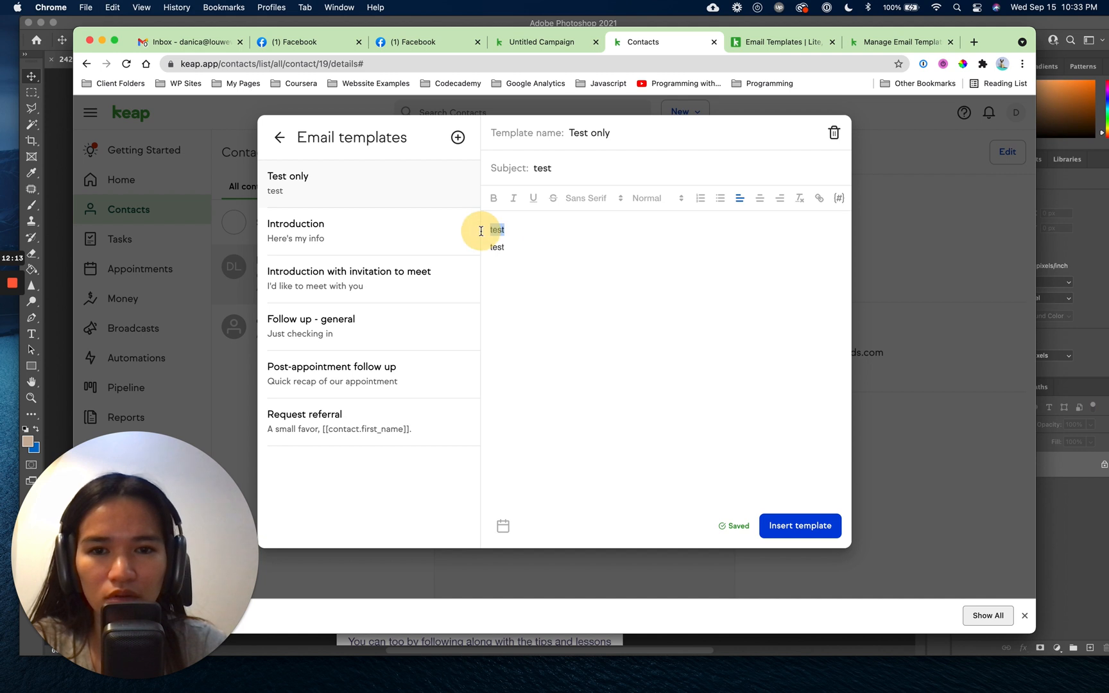
left_click(624, 268)
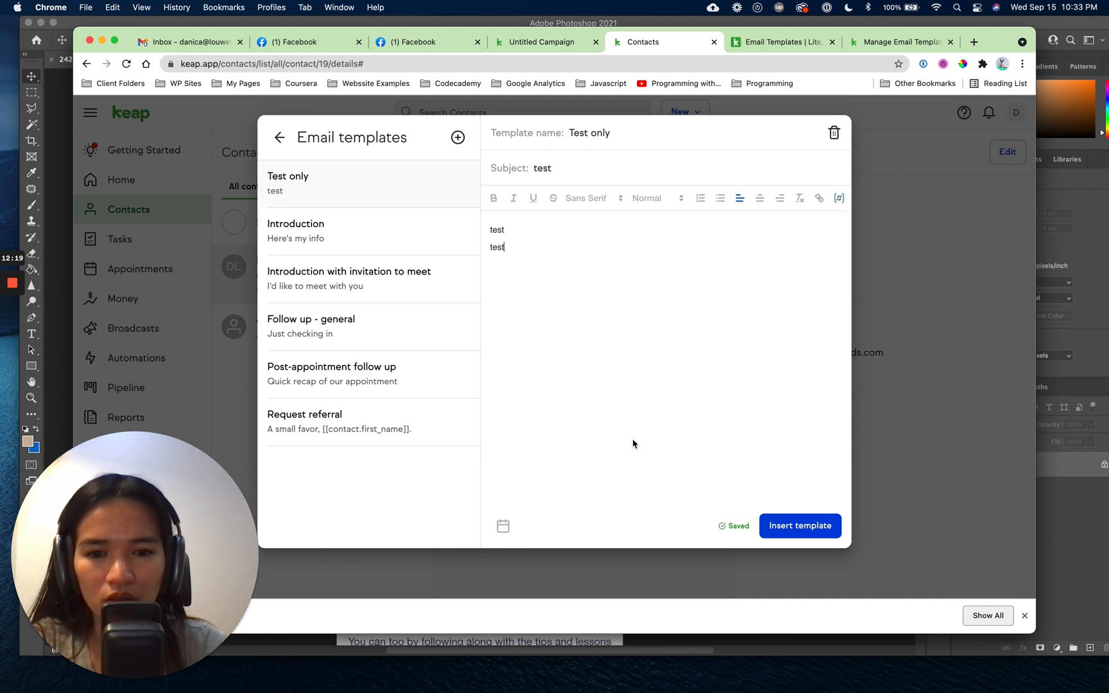
left_click(698, 423)
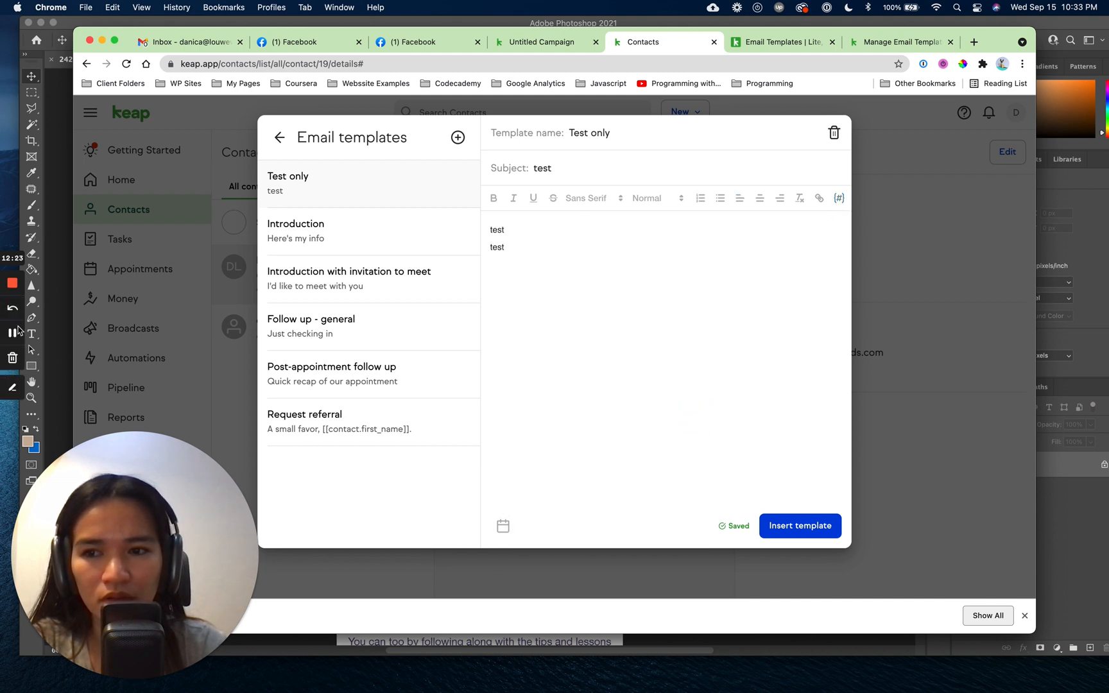
left_click(654, 303)
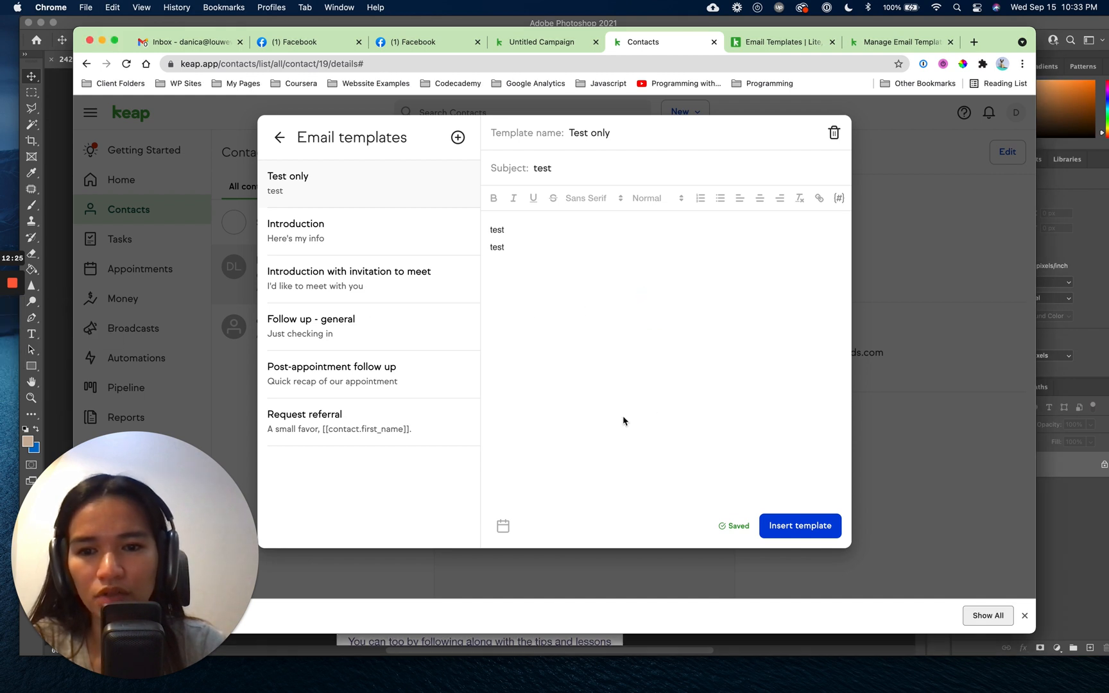
left_click(899, 305)
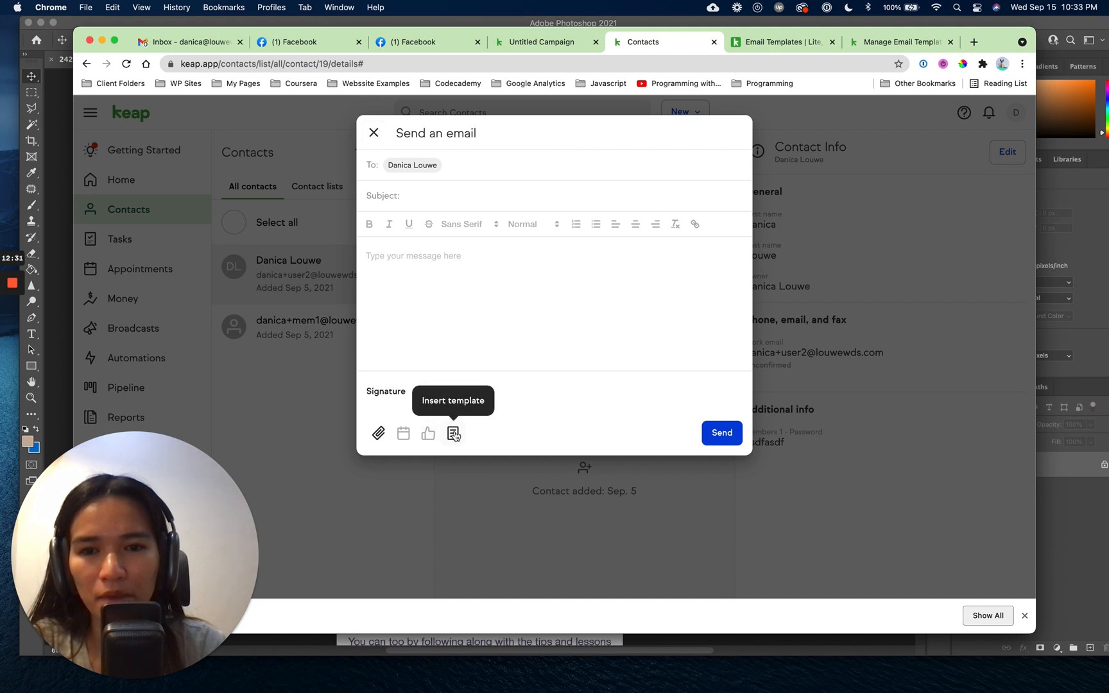
left_click(374, 132)
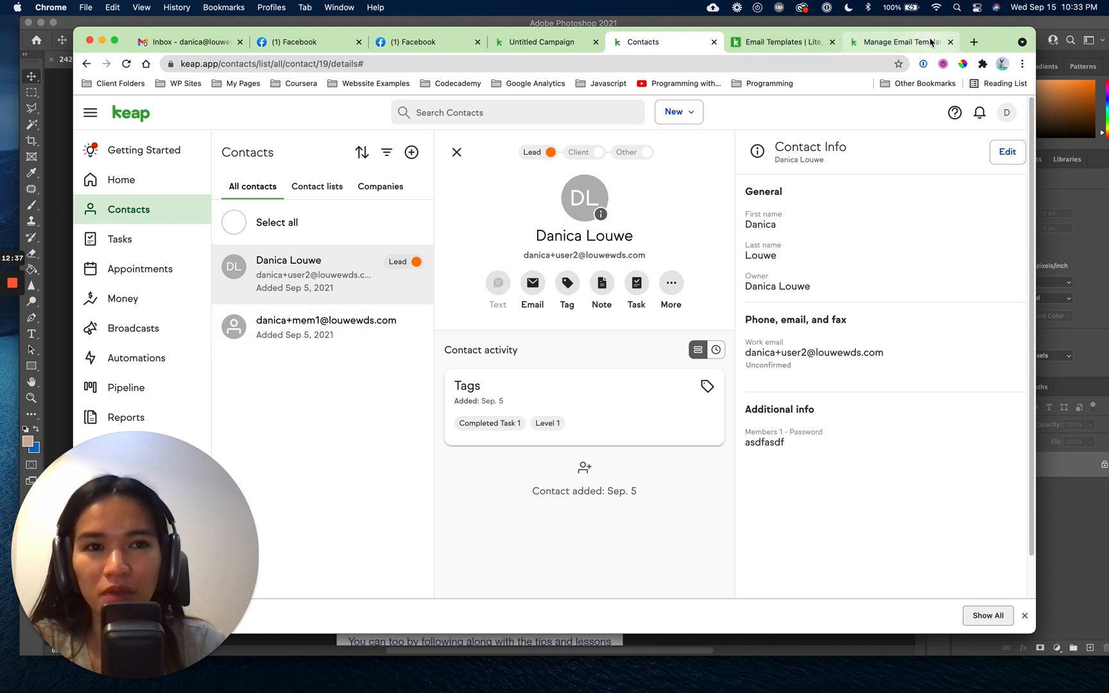
Compare the HTML in the template's Code Builder with the Untitled Campaign email's block builder.
left_click(891, 45)
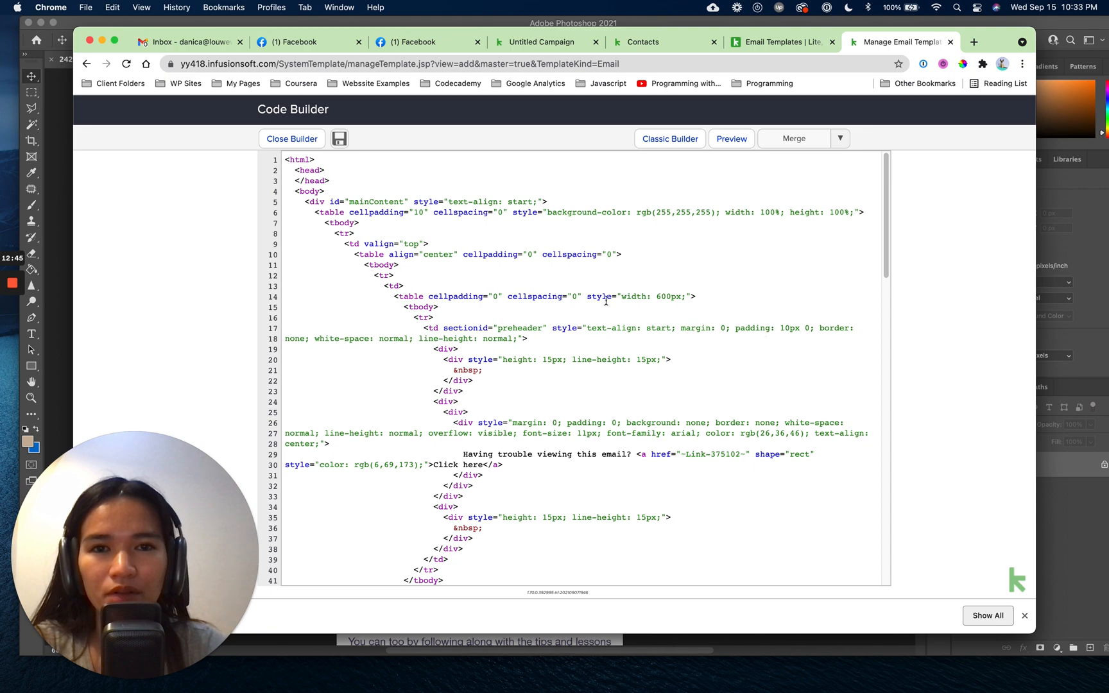
scroll(606, 300, "down", 20)
scroll(606, 303, "up", 20)
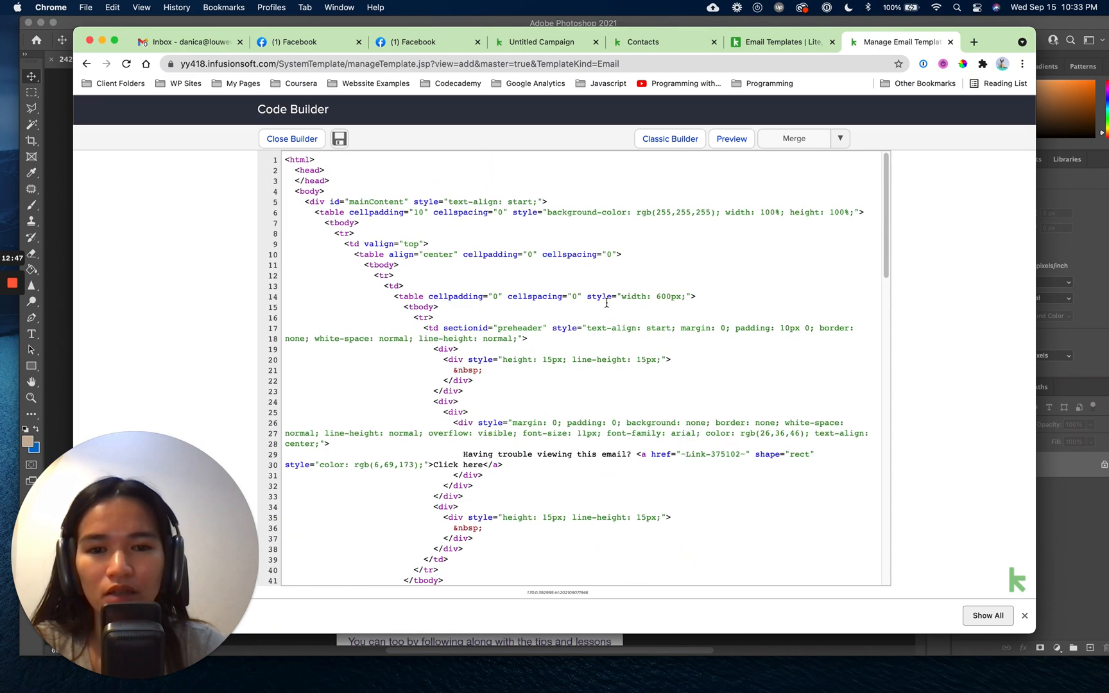
left_click(568, 49)
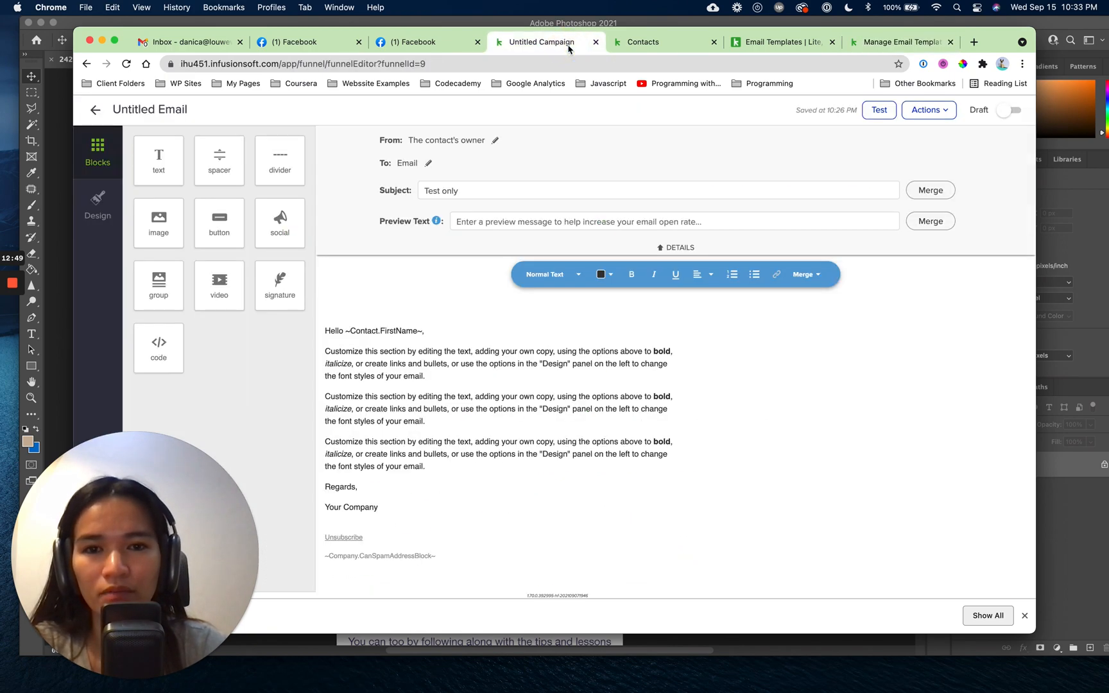
View the original design post on Facebook with the chat minimized and return to the Untitled Campaign email.
left_click(437, 45)
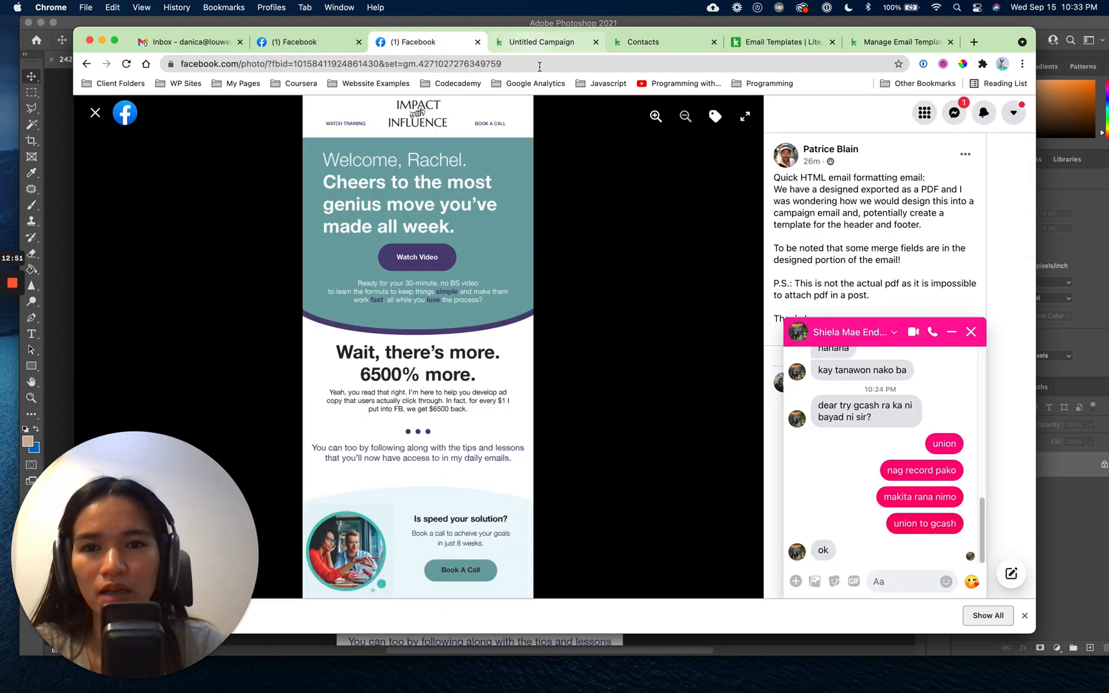
left_click(951, 332)
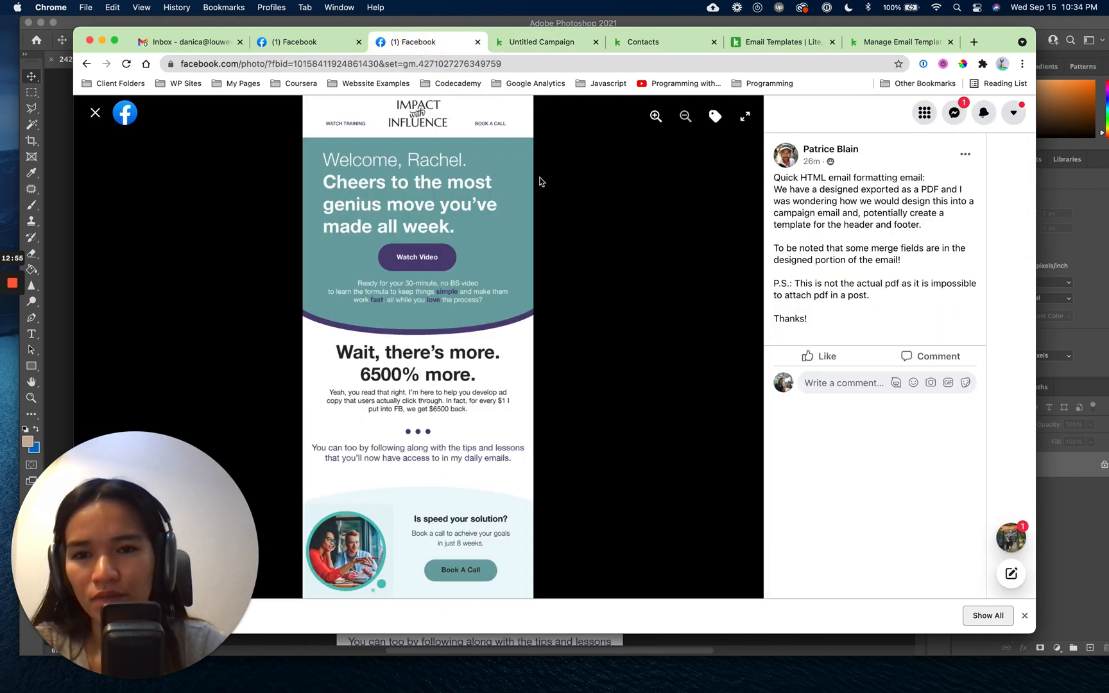
left_click(543, 42)
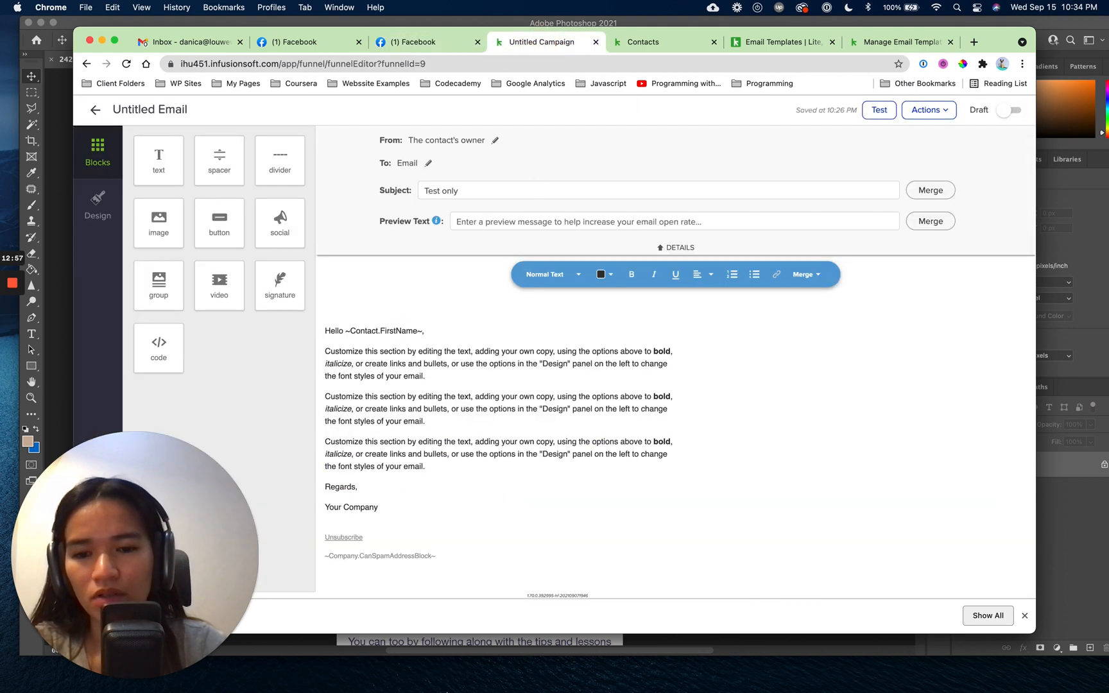
Switch to Photoshop, examine the header and hero section of the design image, and return to the Untitled Campaign email in Chrome.
mouse_move(448, 692)
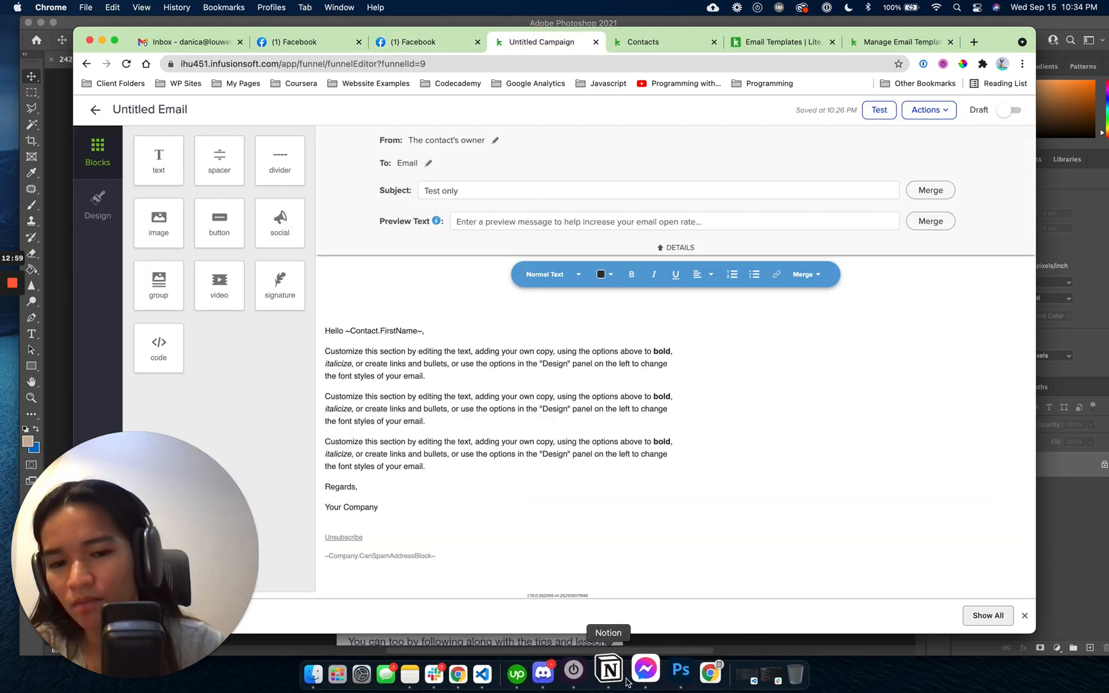
left_click(670, 678)
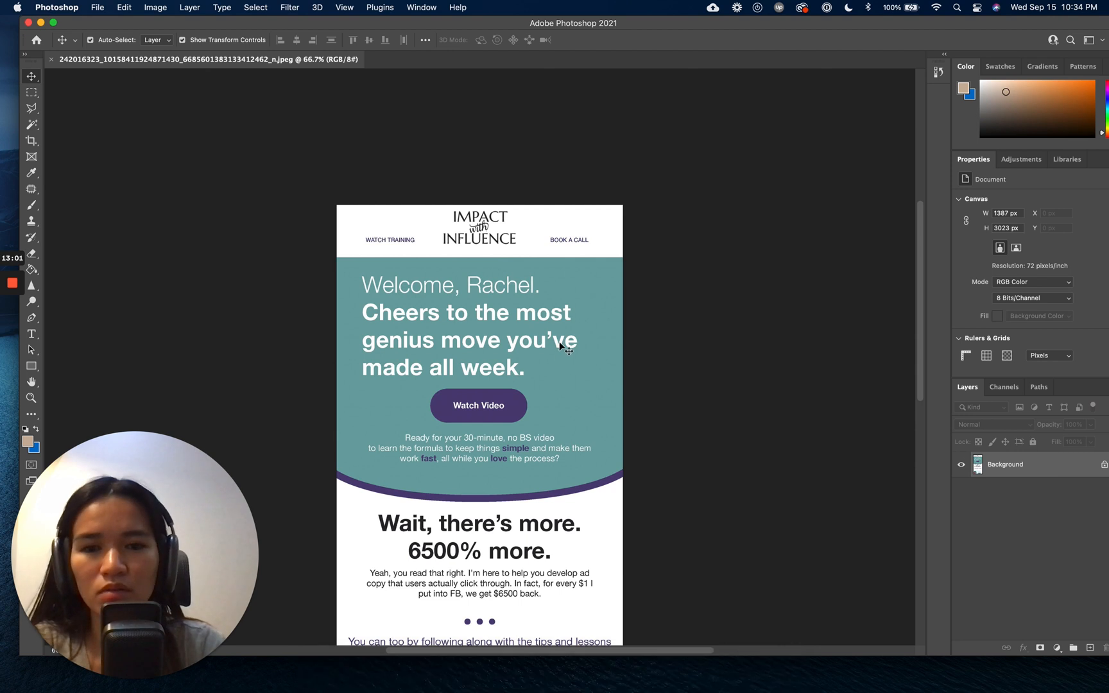
scroll(559, 339, "down", 2)
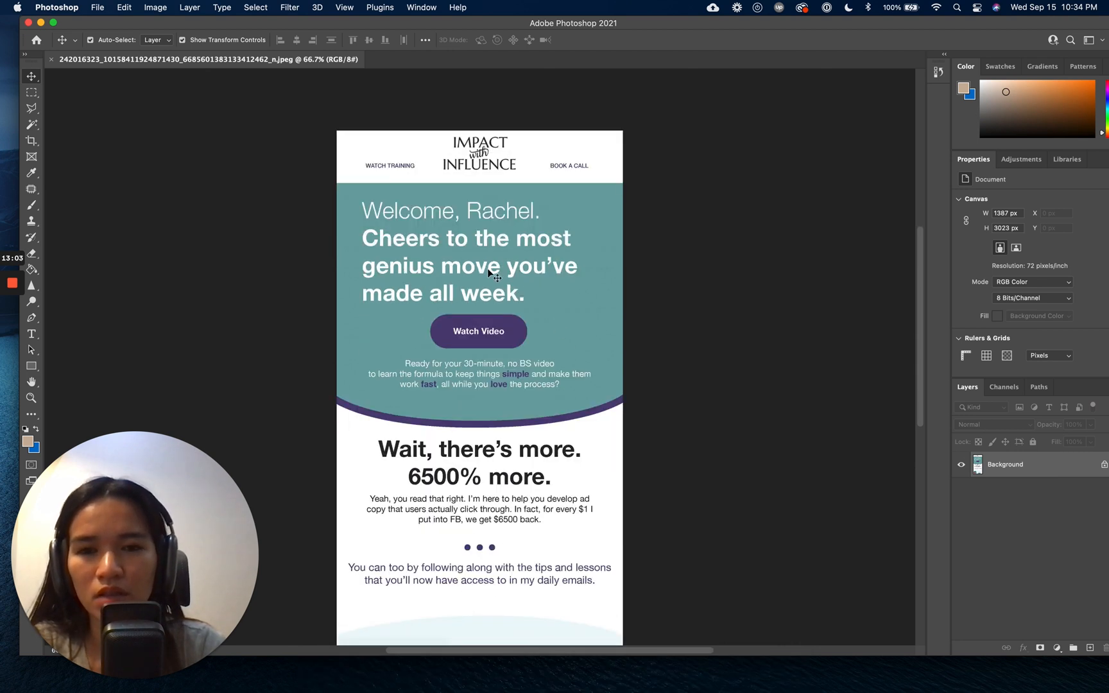
scroll(524, 272, "down", 1)
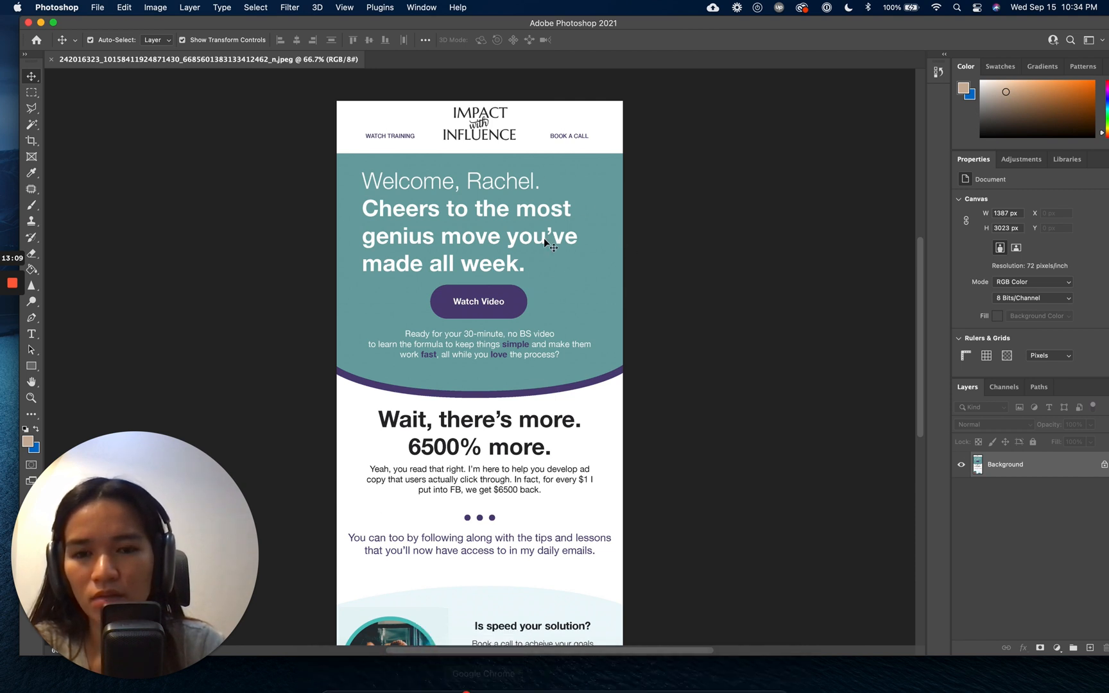
key("super+shift+r")
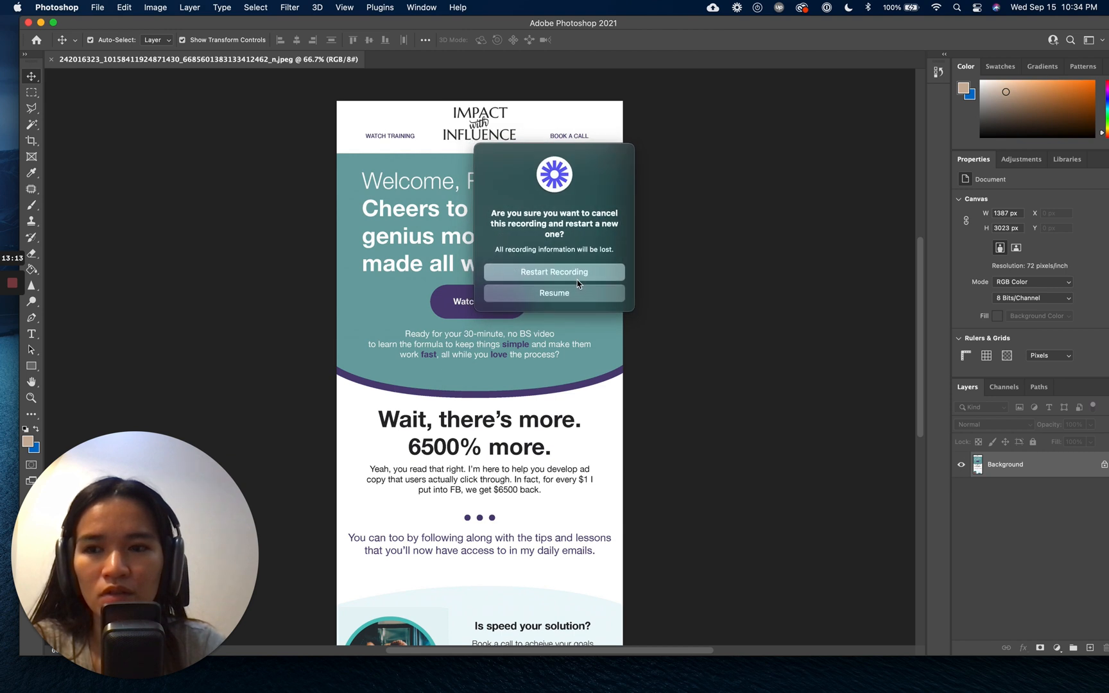
left_click(586, 297)
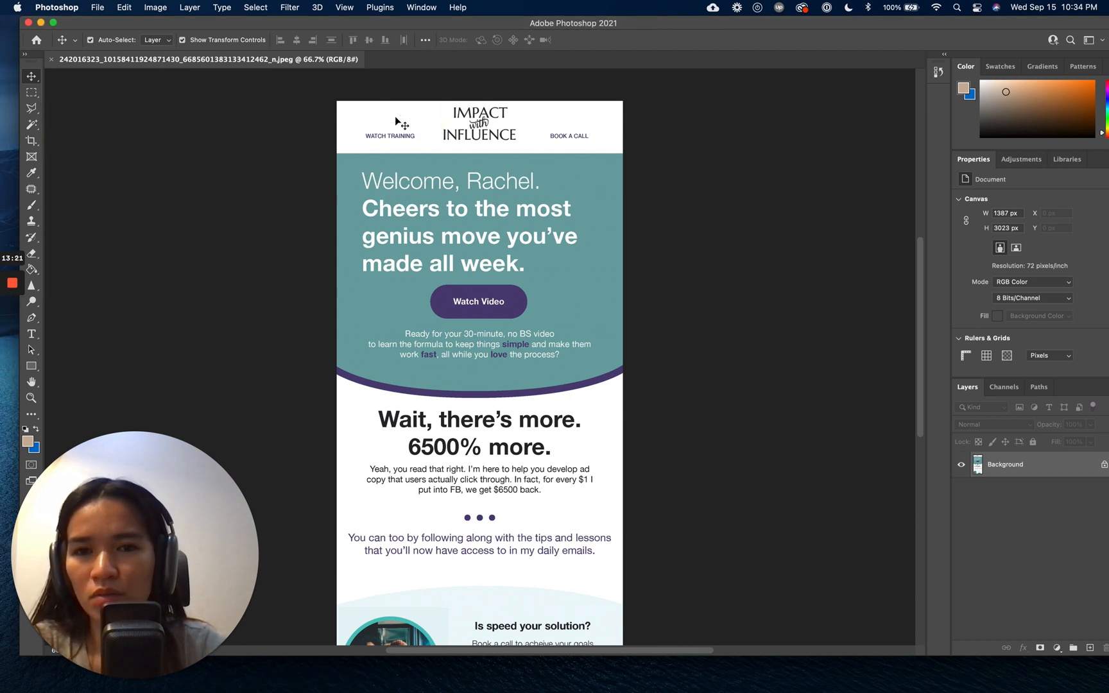
mouse_move(541, 691)
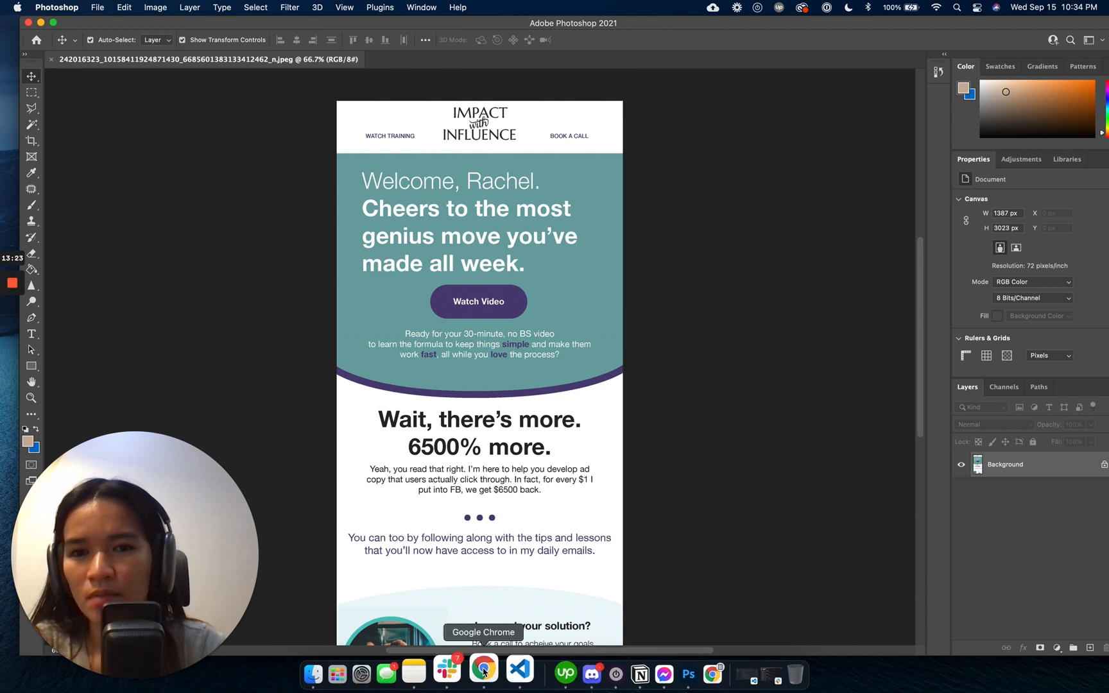
left_click(484, 670)
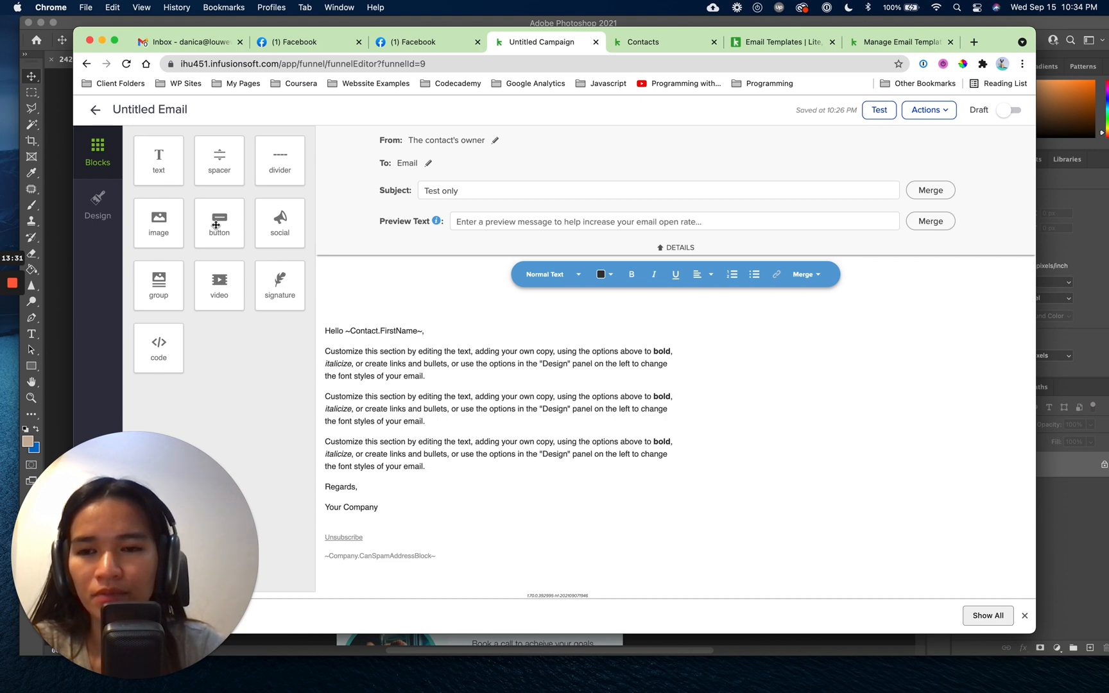
Add a text block, an image block and a second text block to the email body near the greeting.
left_click_drag(164, 162, 418, 308)
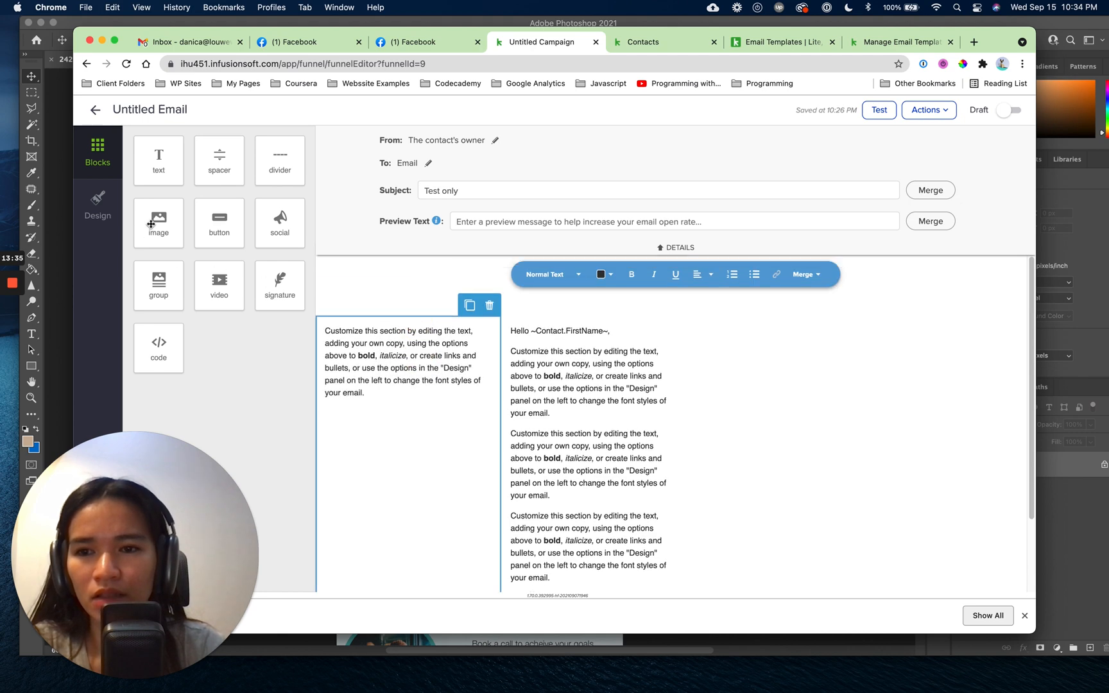
left_click_drag(151, 223, 457, 391)
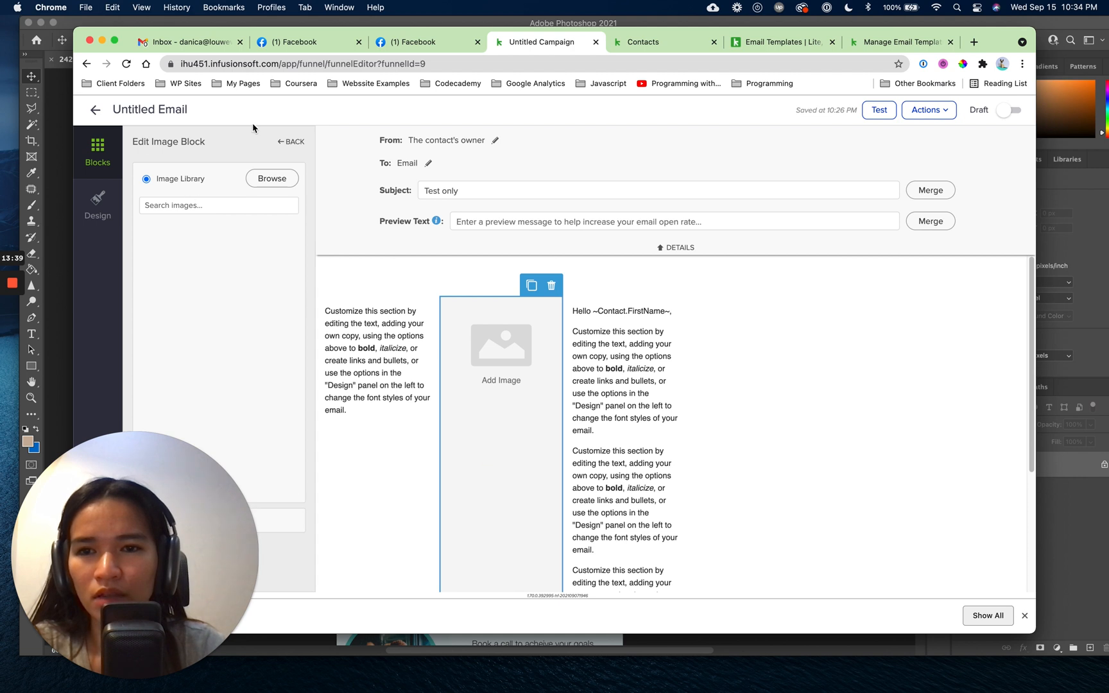
left_click(95, 160)
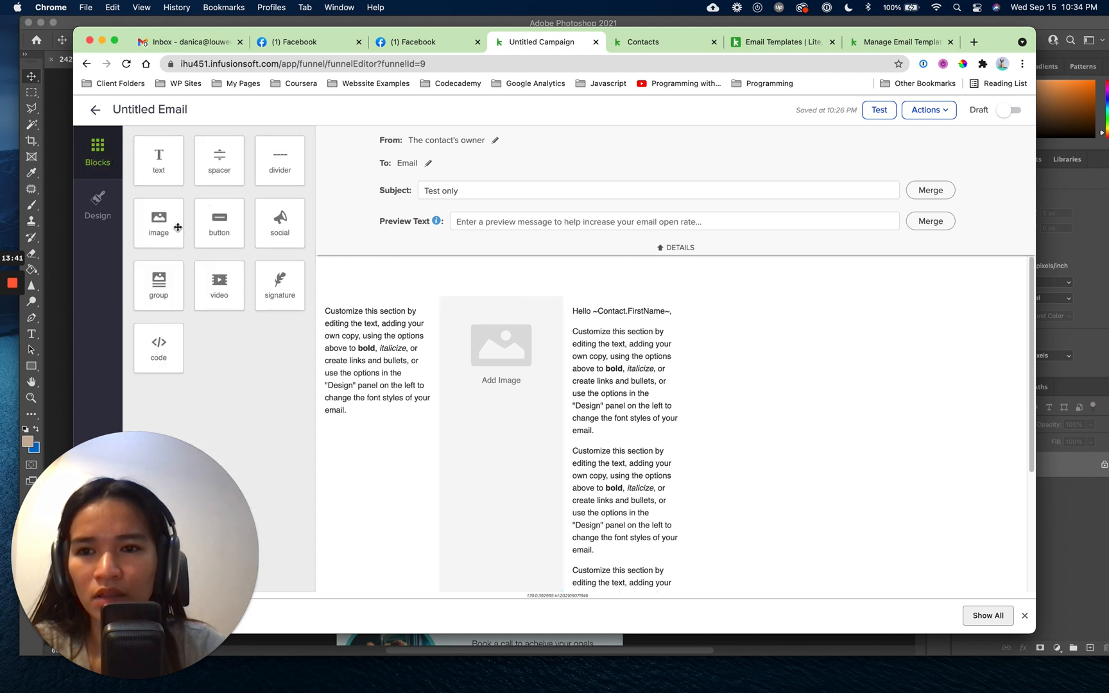
left_click_drag(169, 169, 640, 369)
Arrange the new blocks in one three-column row above the greeting, with the image between the two text blocks.
left_click(523, 393)
left_click_drag(540, 364, 379, 315)
left_click(431, 434)
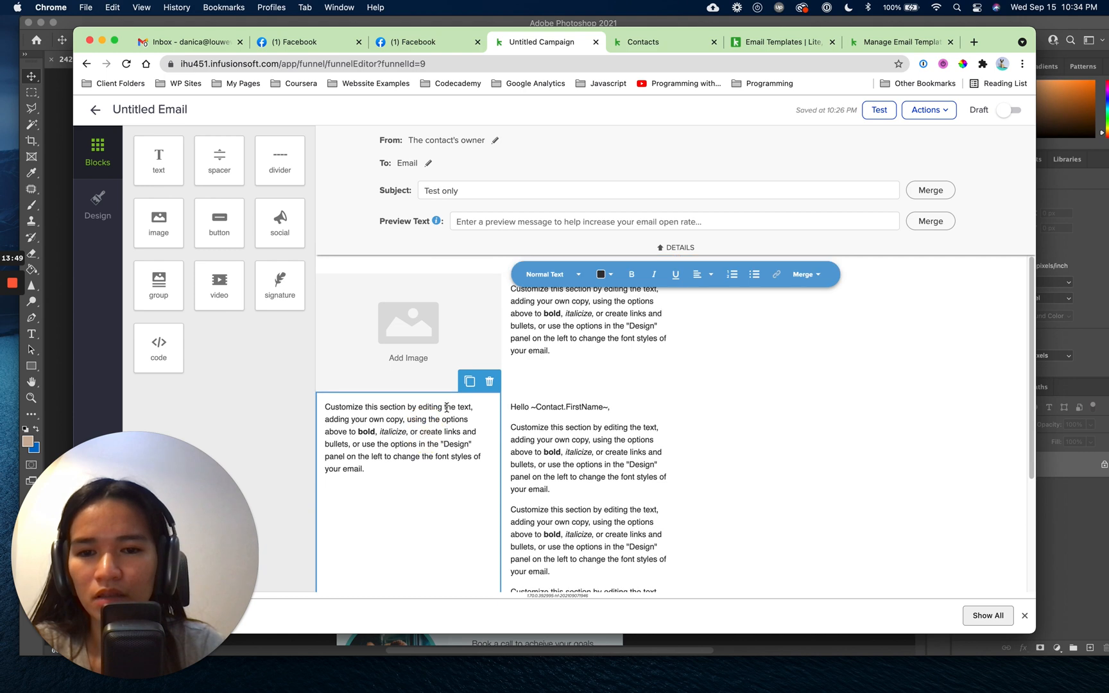
left_click_drag(448, 395, 682, 350)
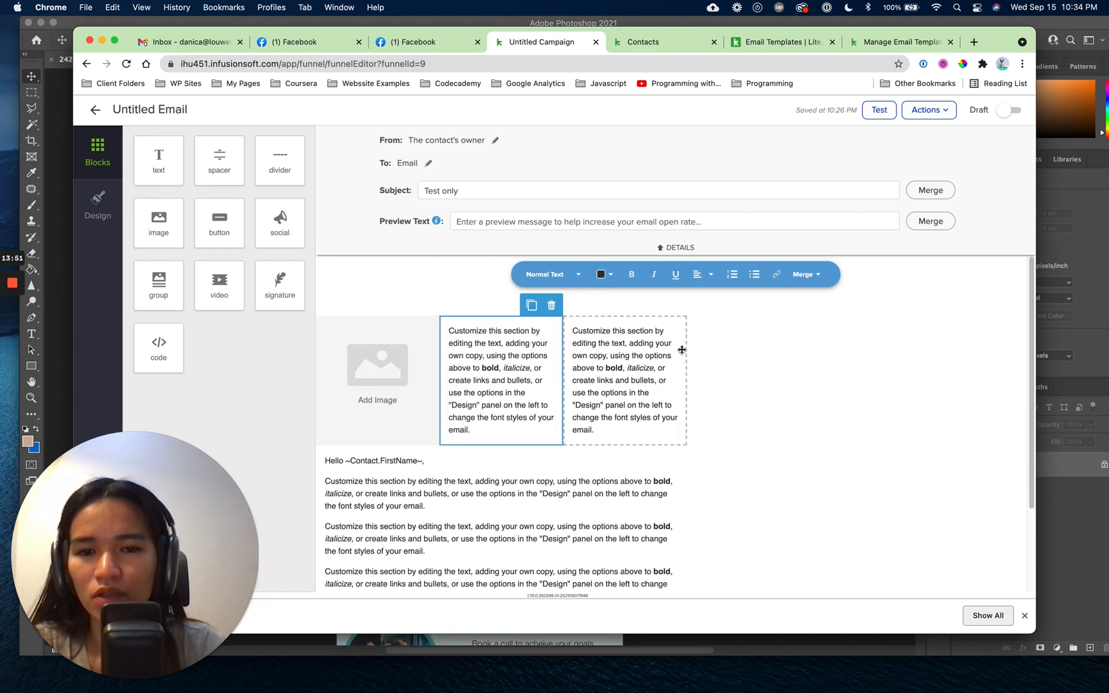
left_click(377, 364)
left_click_drag(378, 352, 530, 359)
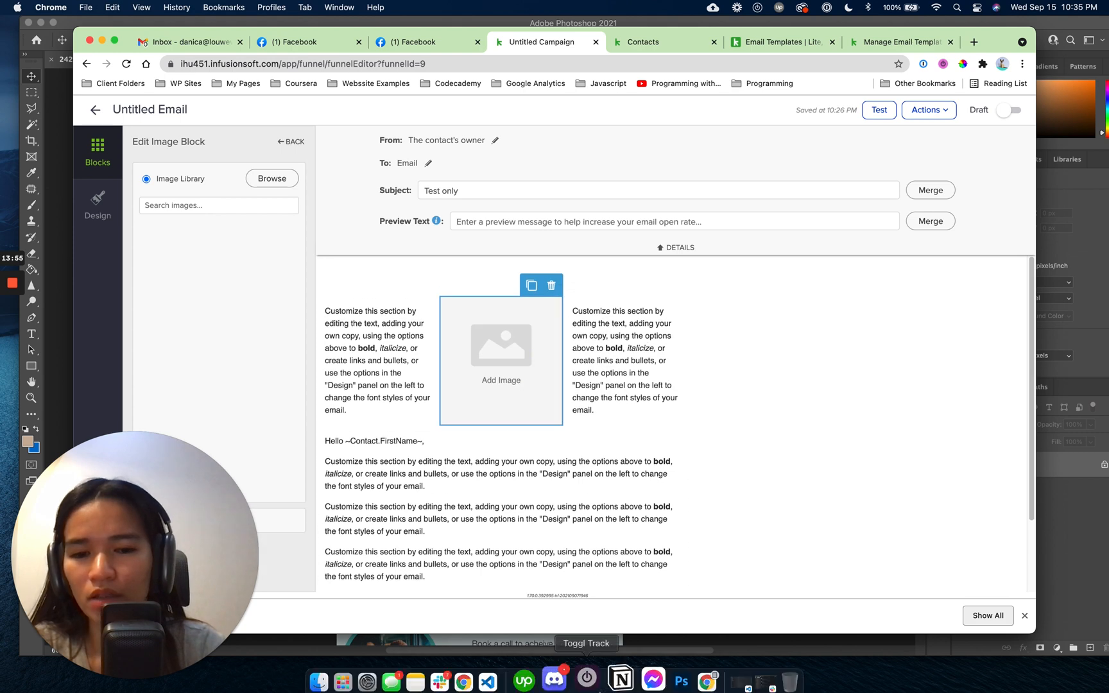
Check the header in the Photoshop design, then replace the first column's text with "WATCH TRAINING" and center it.
left_click(685, 671)
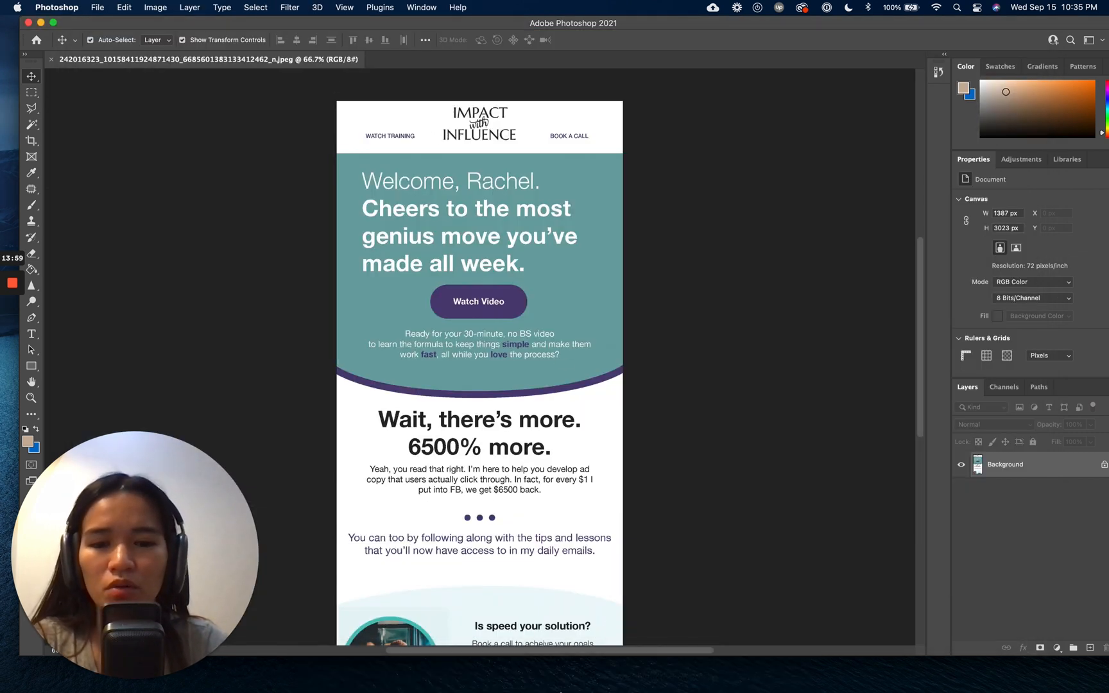
left_click(500, 681)
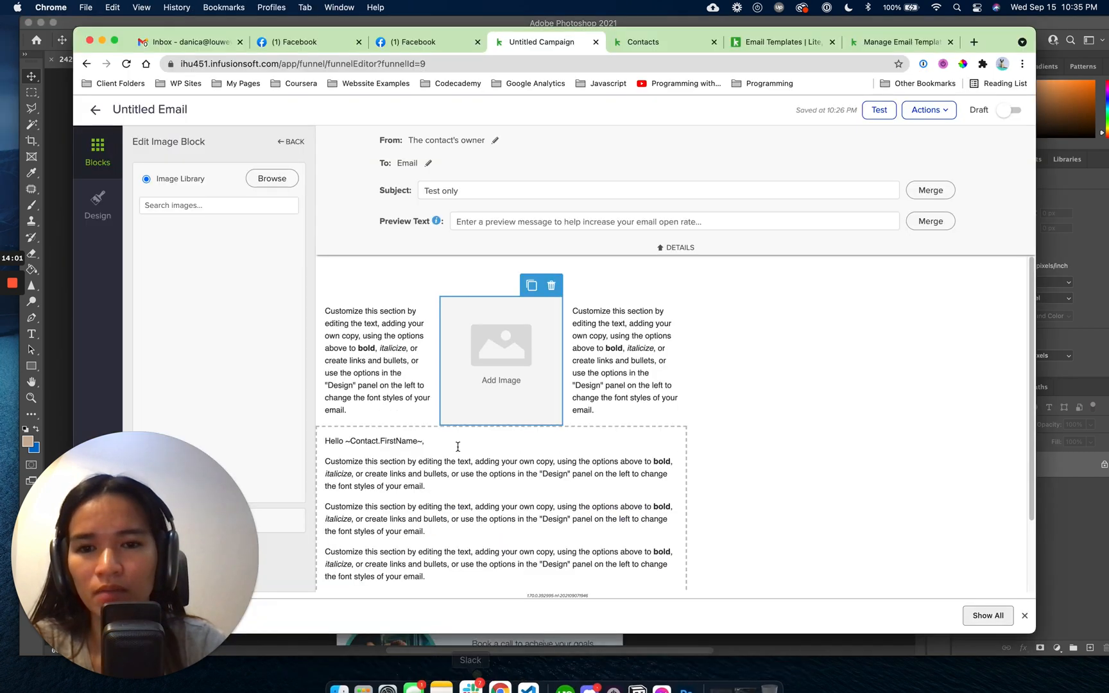
left_click(389, 370)
type("z")
key("super+a")
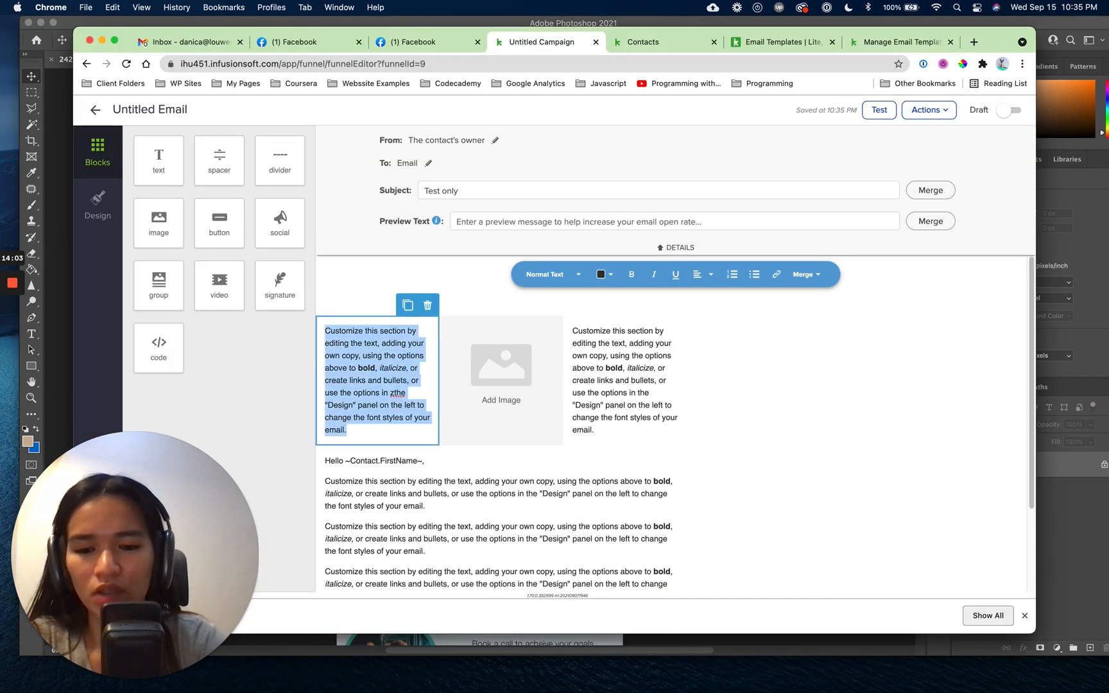
type("WATCH TRAINING")
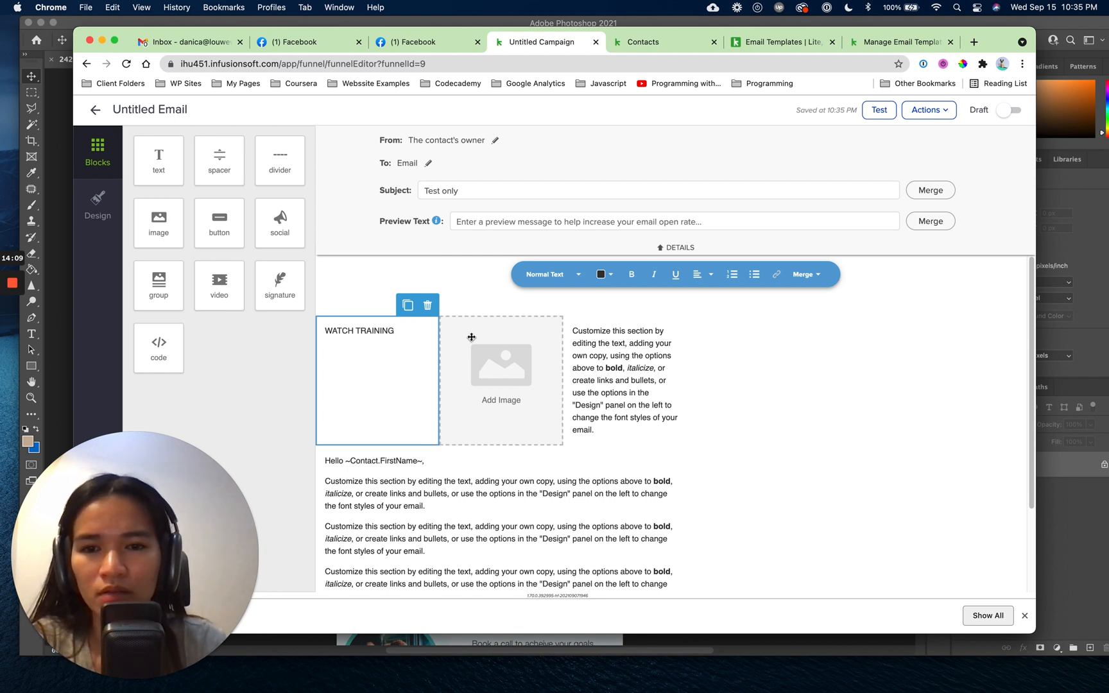
key("super+a")
left_click(698, 274)
left_click(704, 319)
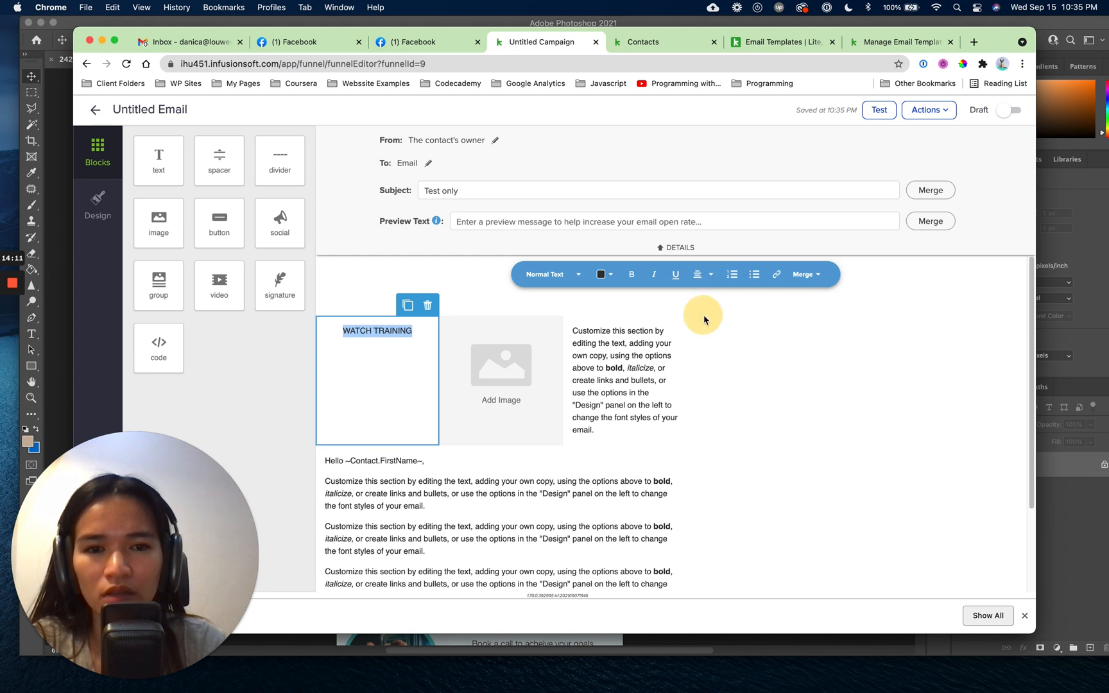
Replace the third column's placeholder text with "BOOK A CALL" and center it.
left_click(610, 381)
key("super+a")
type("B")
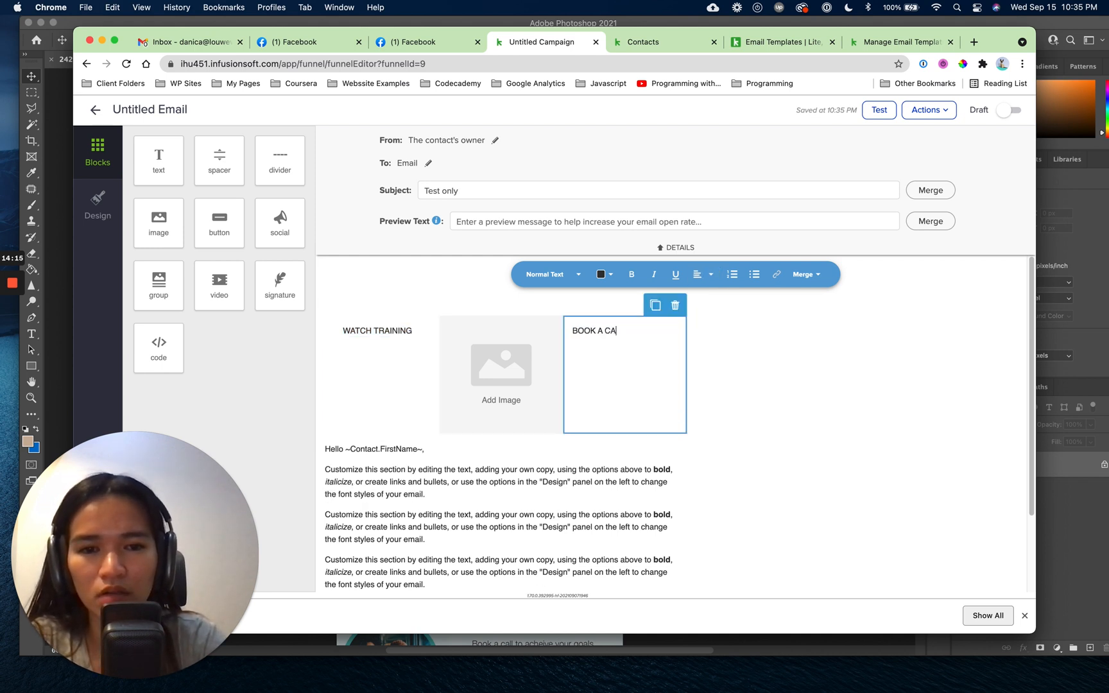
key("super+a")
left_click(698, 274)
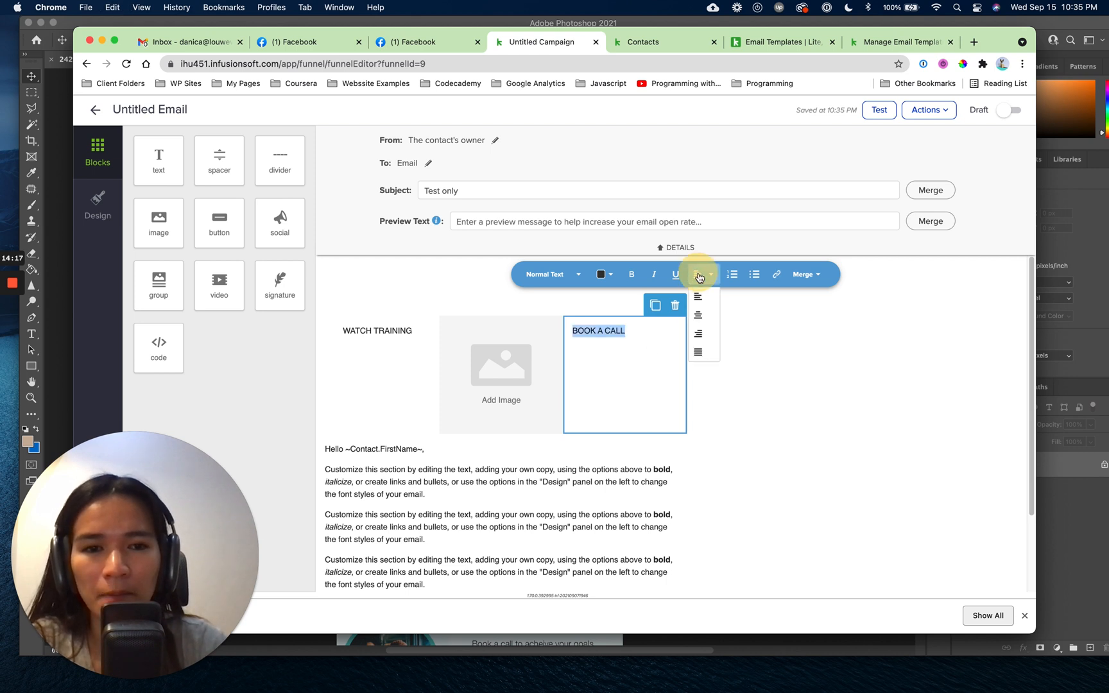
left_click(704, 316)
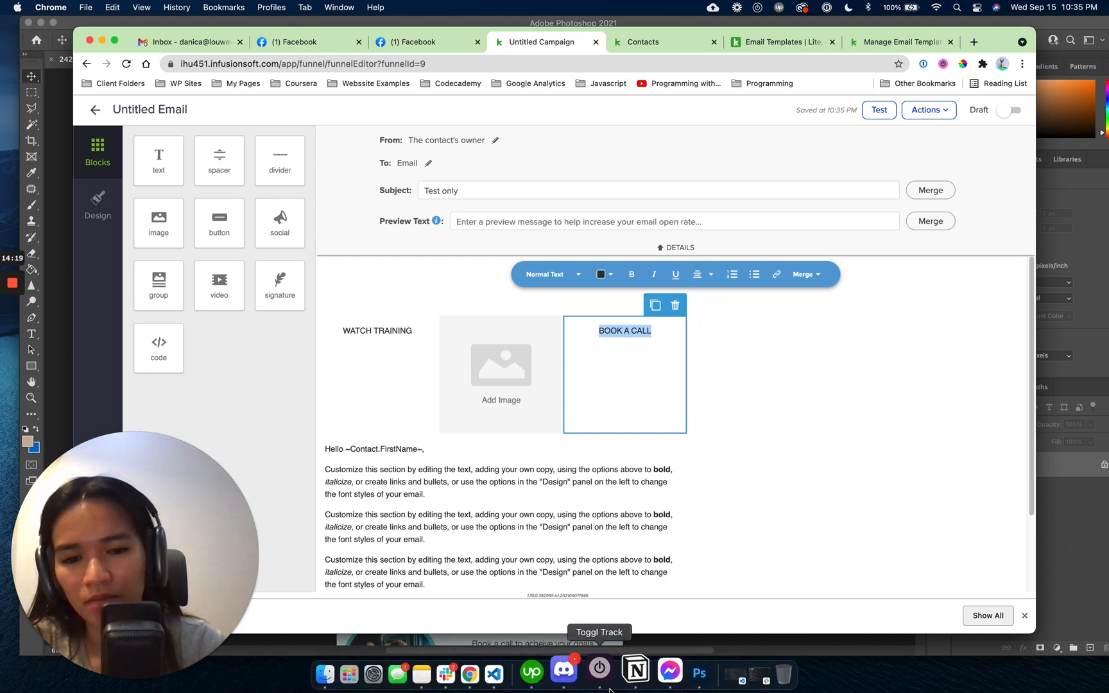
Switch to Photoshop and crop the design image to the "IMPACT with INFLUENCE" logo, about 433 by 216 px.
left_click(680, 674)
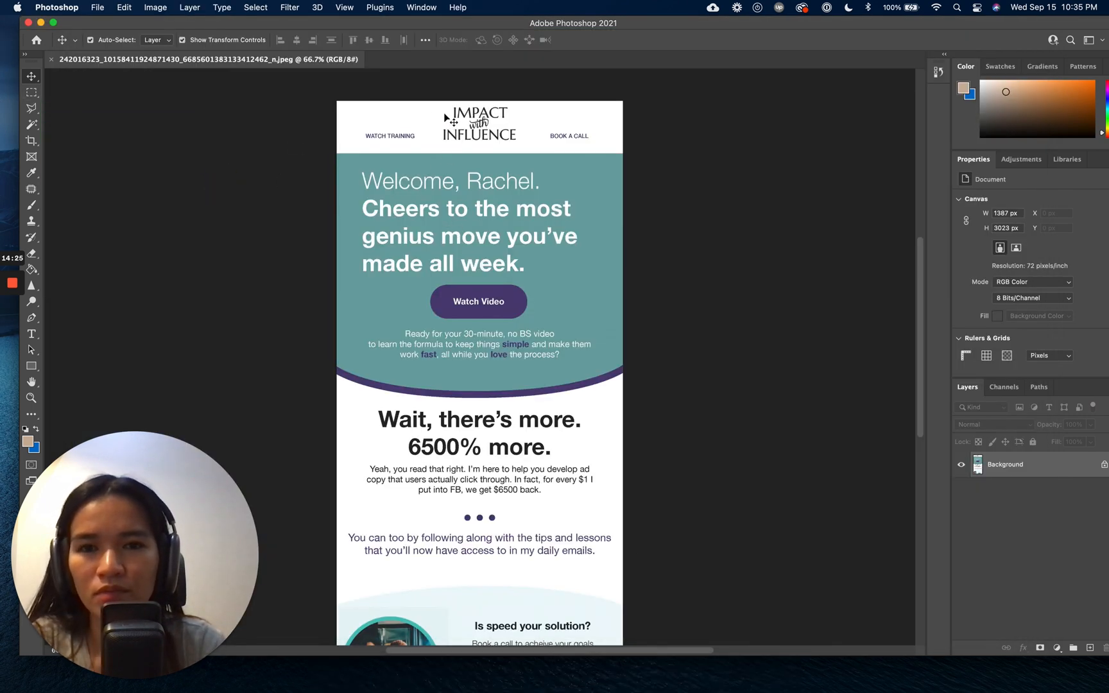
key("c")
left_click_drag(436, 102, 532, 152)
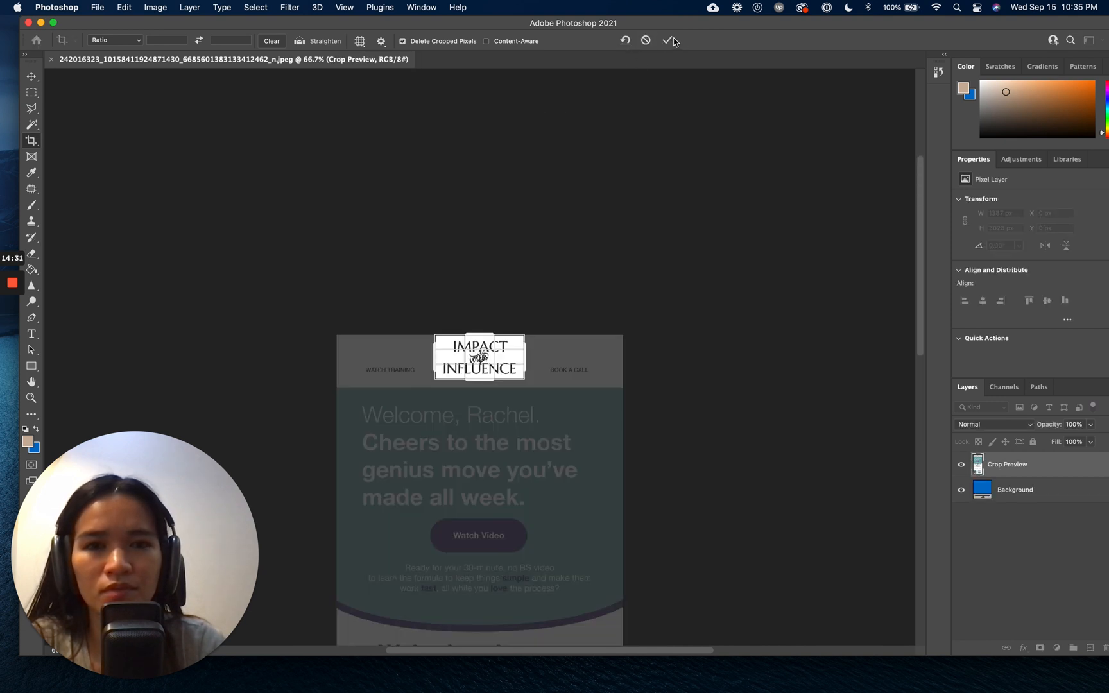
left_click(668, 40)
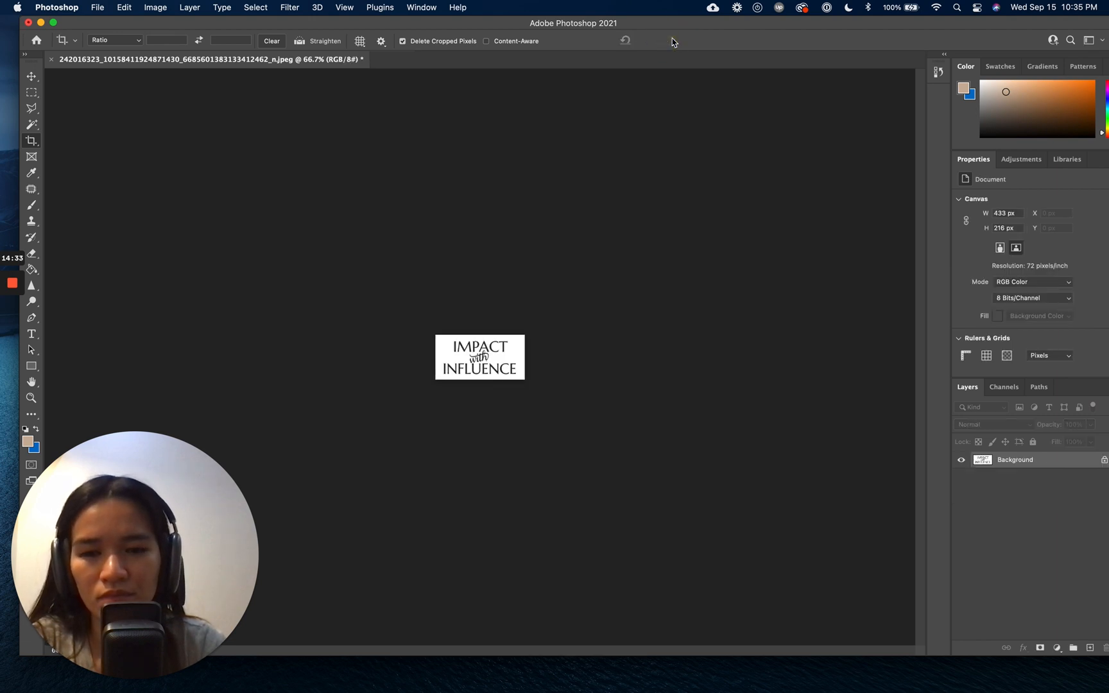
Save the cropped logo in Downloads as the JPEG "logosample1" with Low quality (3).
left_click(103, 10)
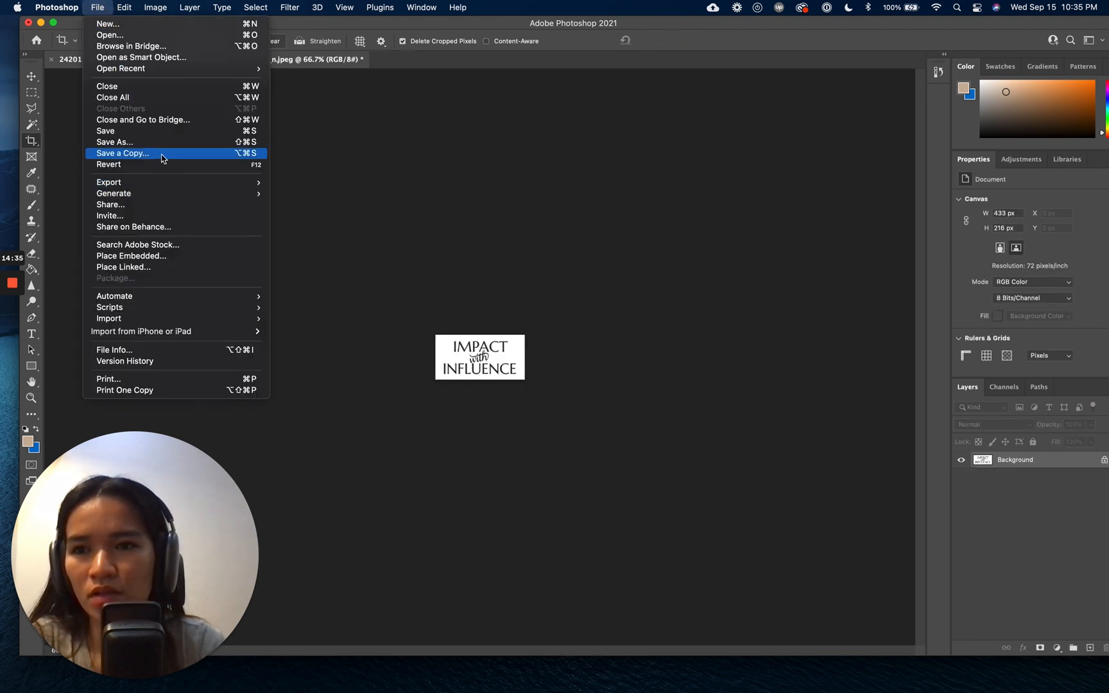
left_click(169, 144)
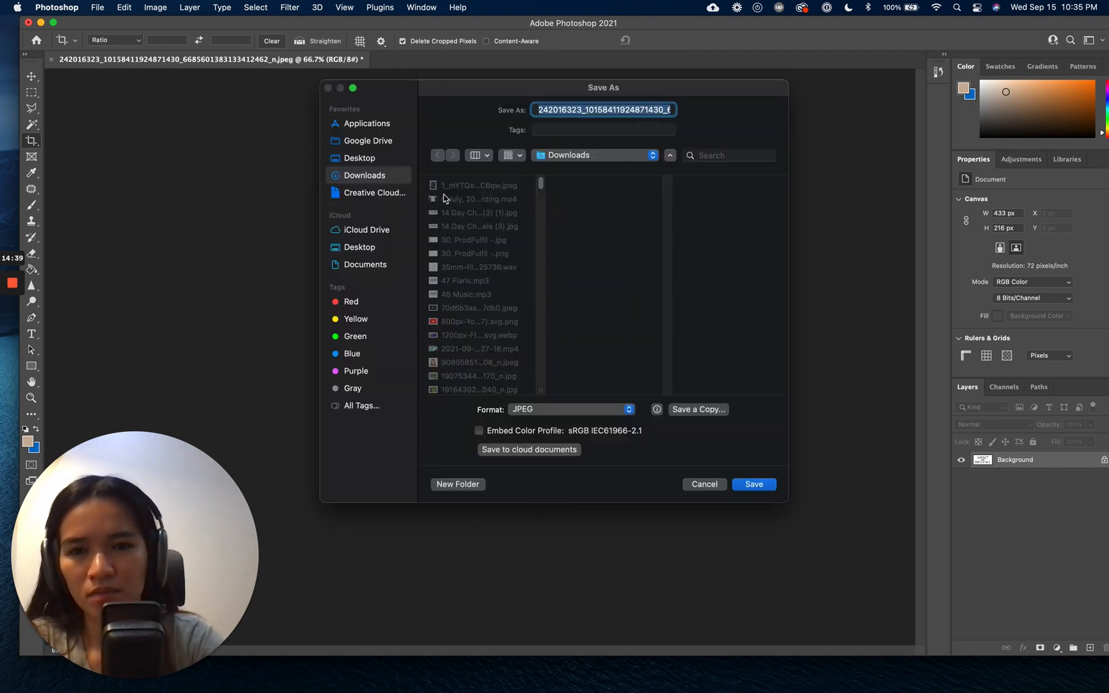
type("logo1")
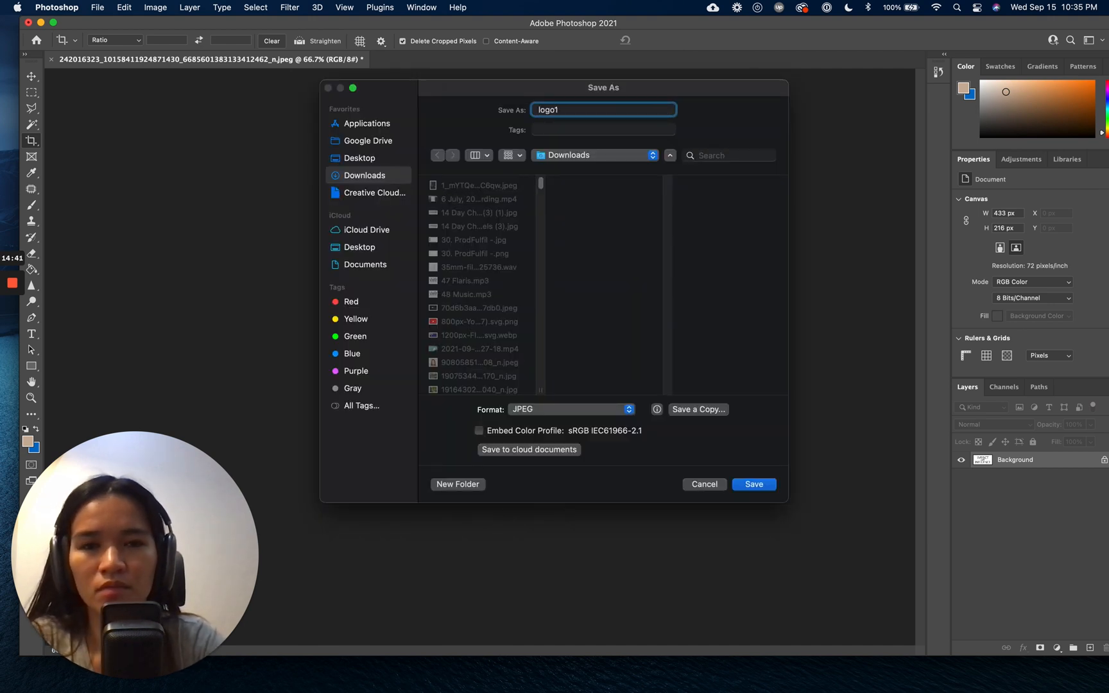
key("super+a")
type("lo")
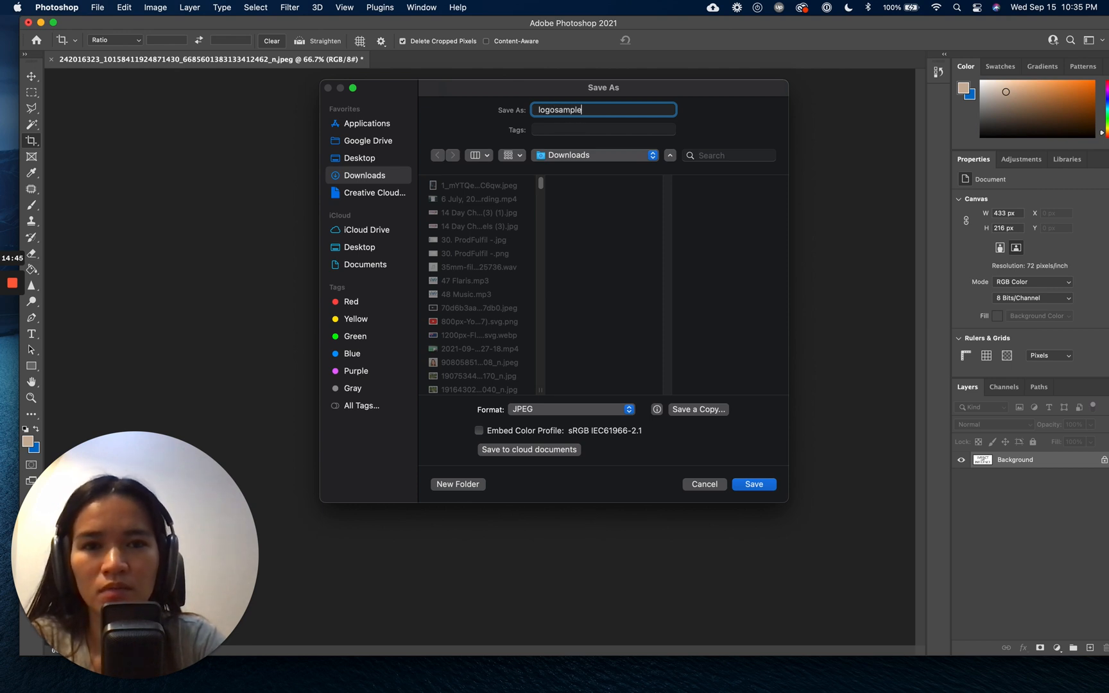
left_click(754, 487)
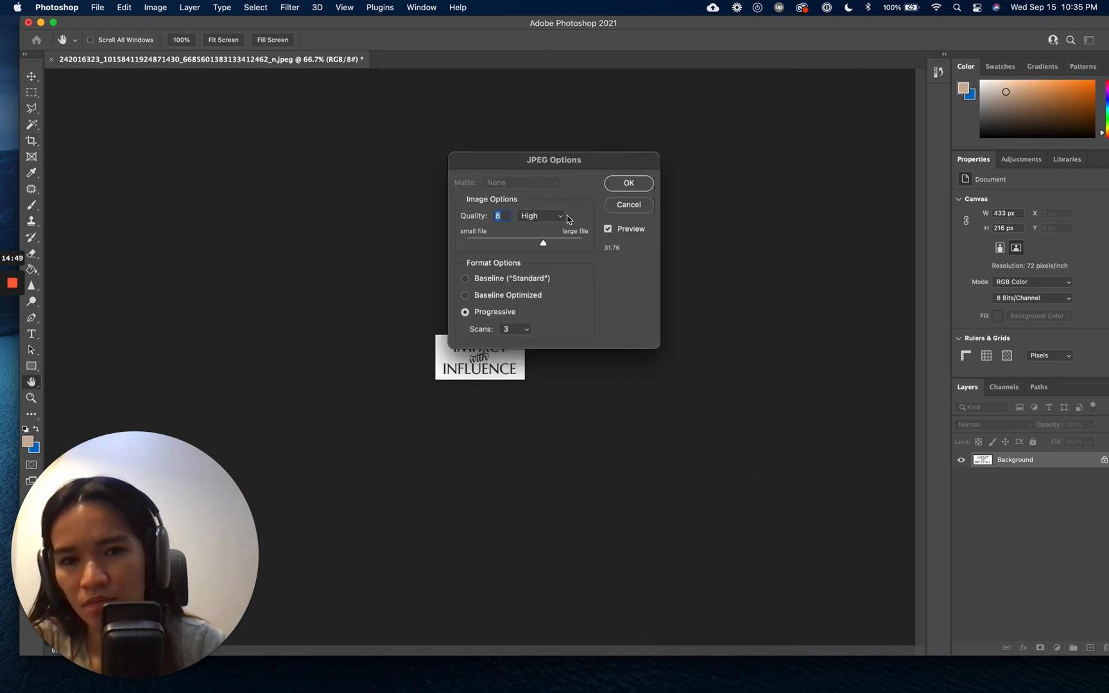
left_click(536, 216)
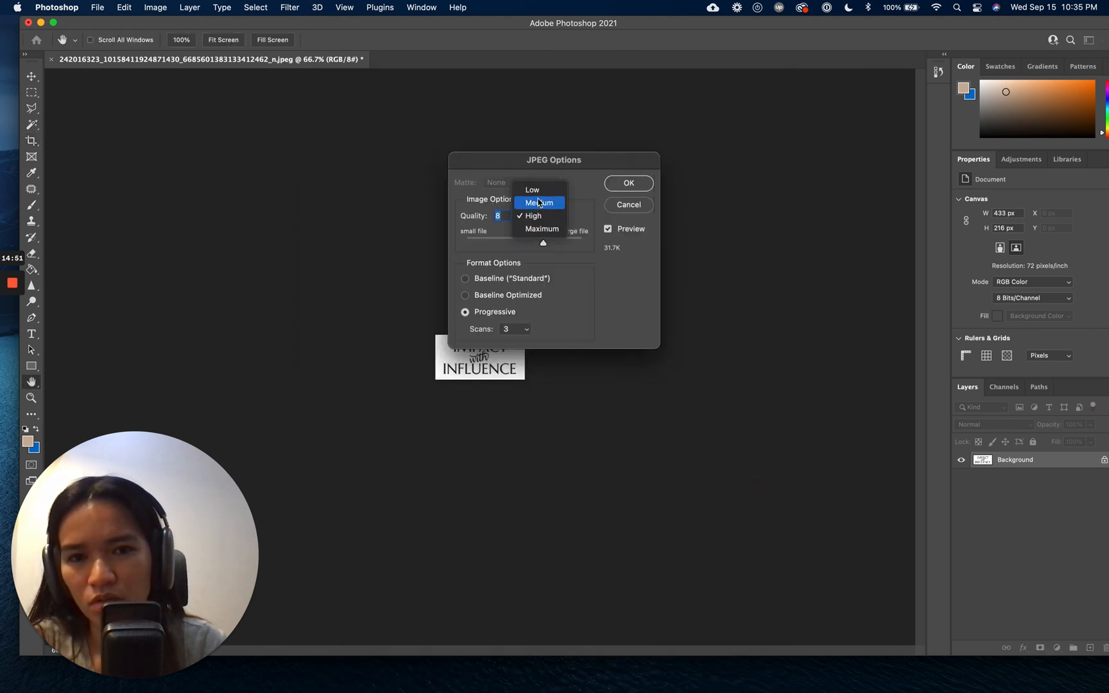
left_click(532, 189)
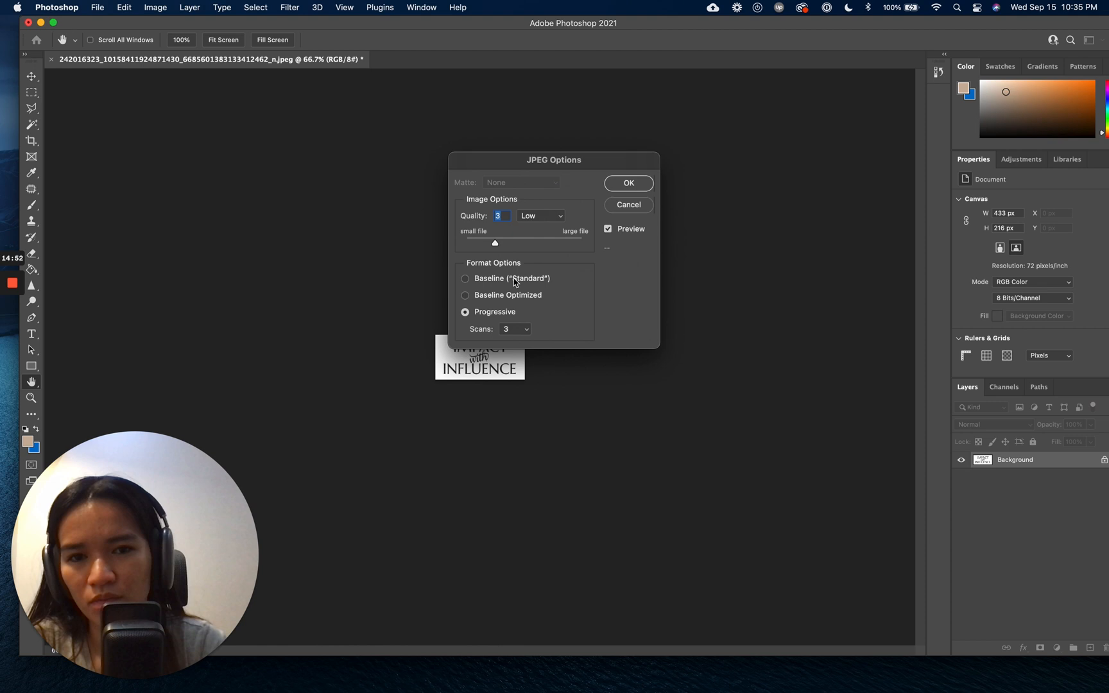
left_click(629, 183)
key("c")
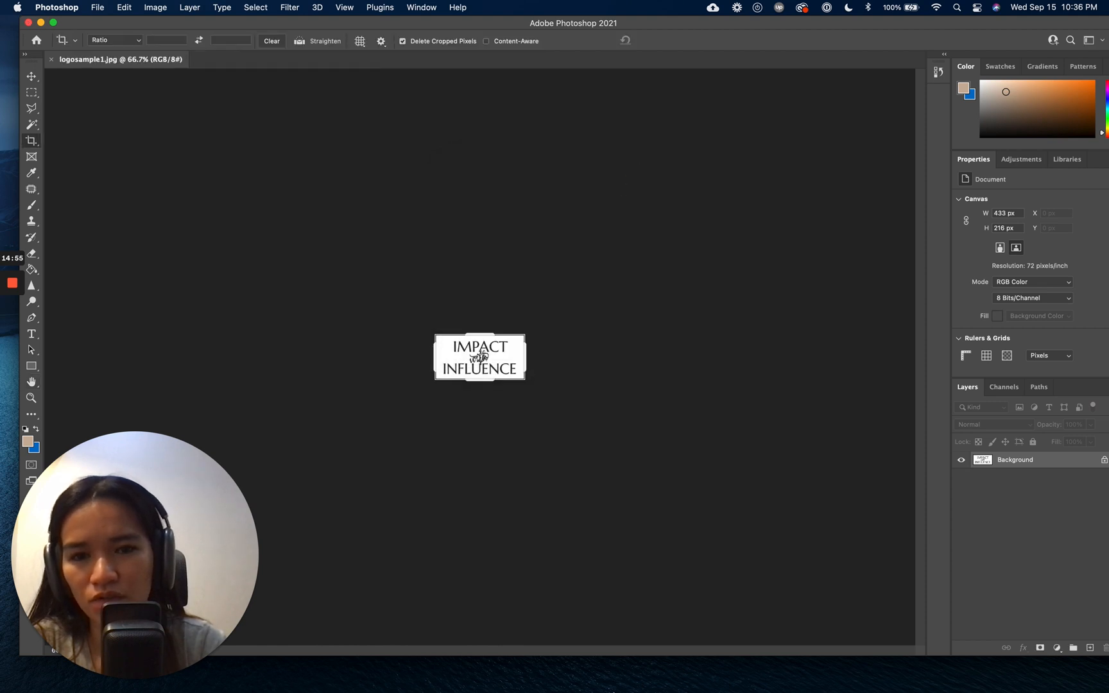
Switch to Chrome, upload logosample1.jpg into the middle header column's image block and enlarge it to about three quarters of its size range.
mouse_move(466, 656)
left_click(492, 669)
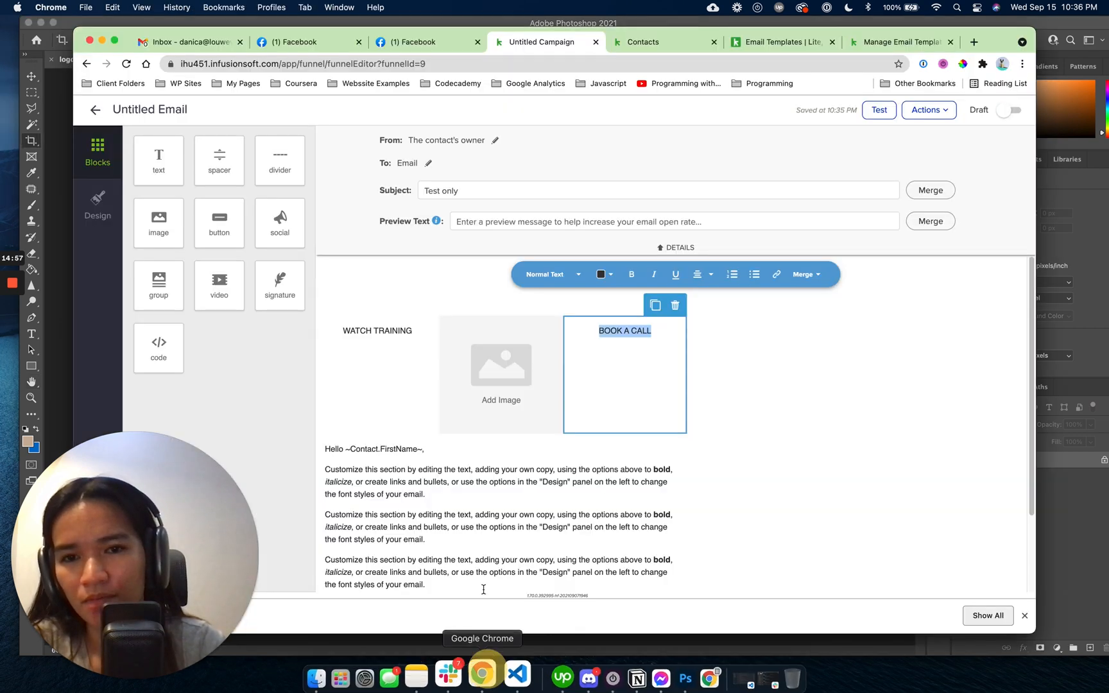
left_click(496, 385)
left_click(276, 179)
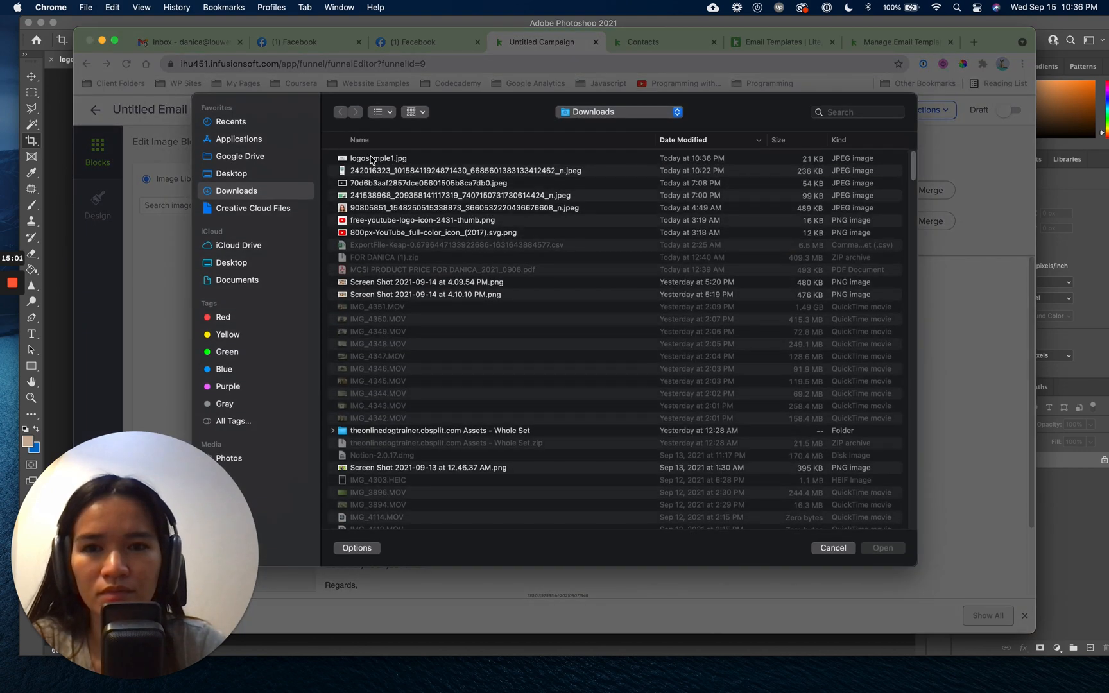
double_click(375, 158)
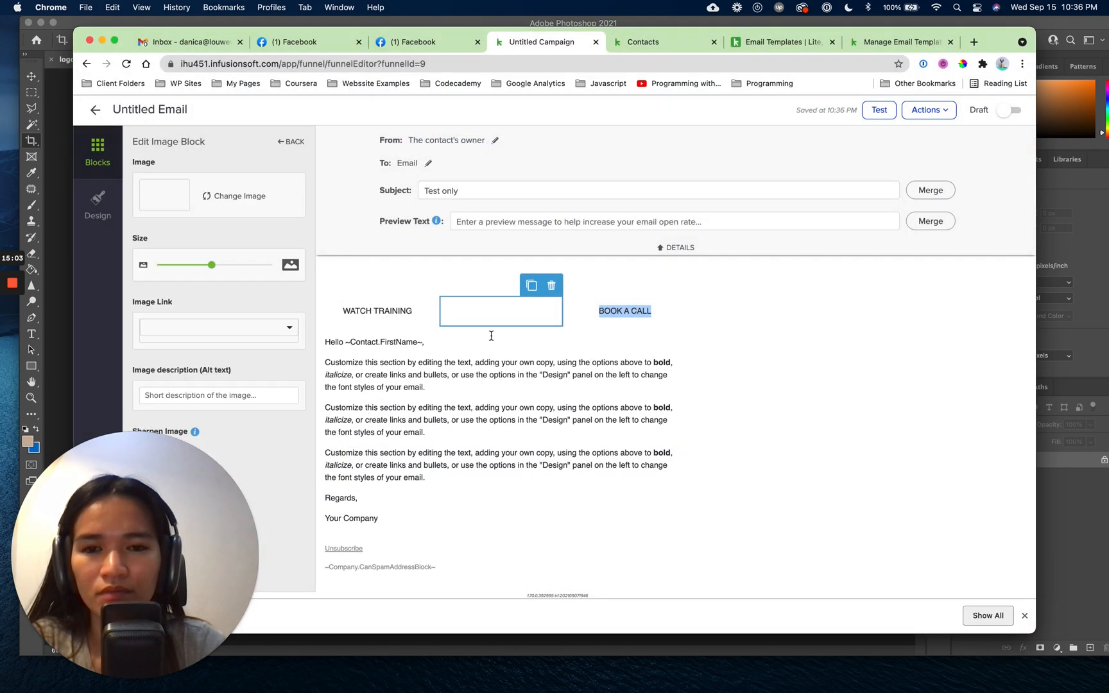
left_click(513, 396)
left_click(507, 293)
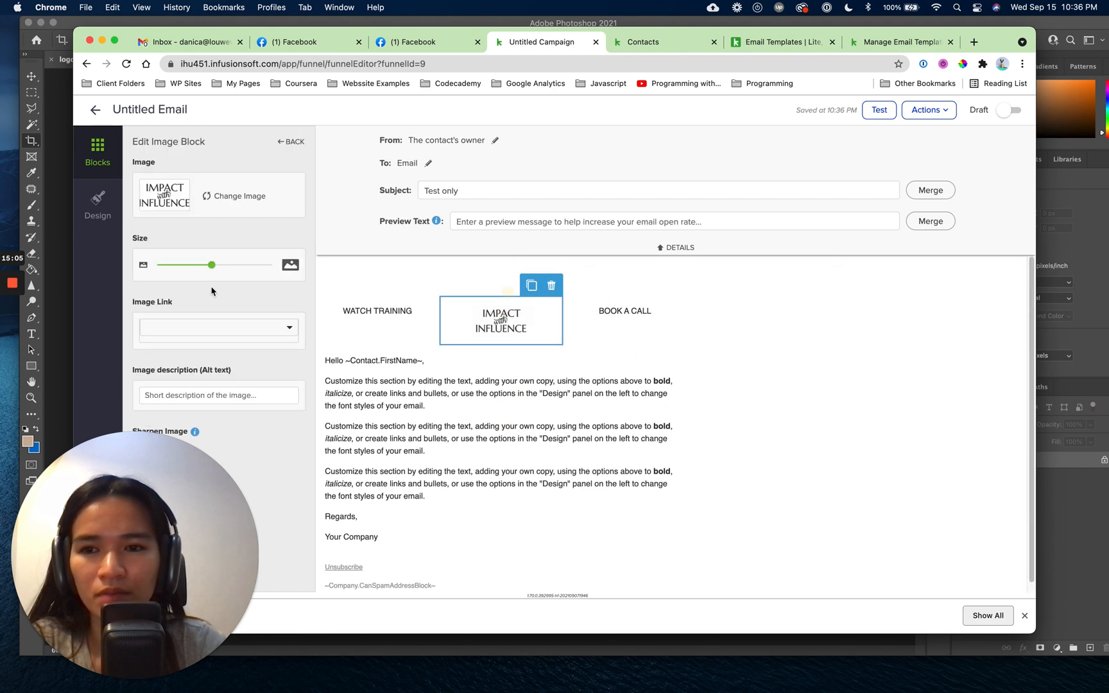
left_click_drag(212, 268, 244, 271)
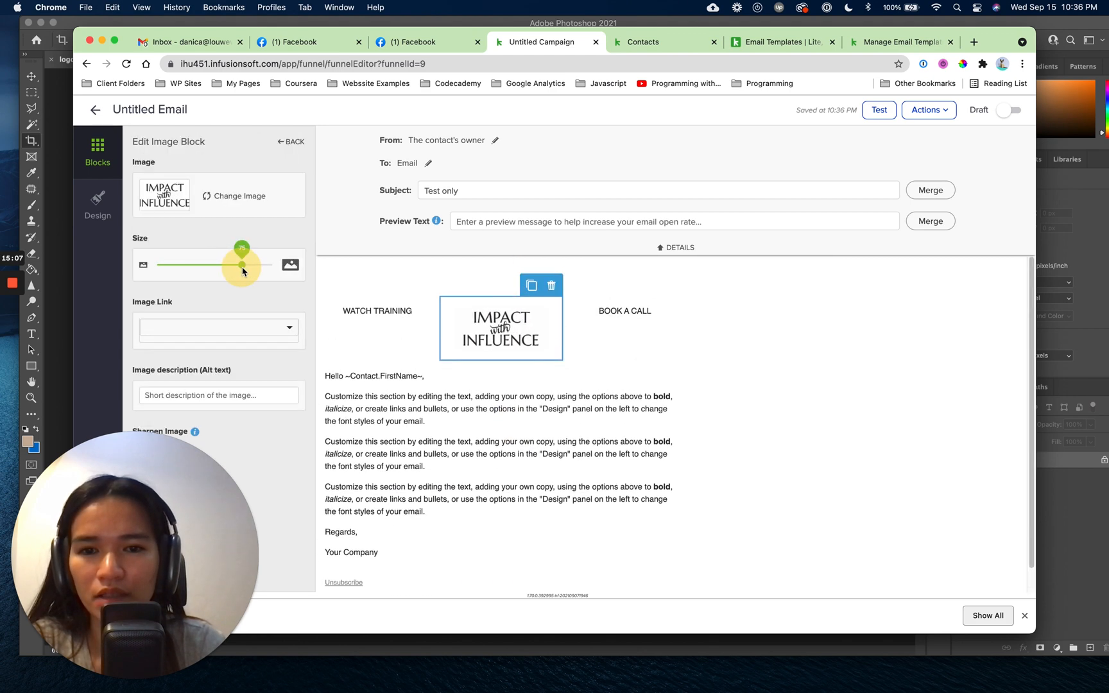
left_click(658, 370)
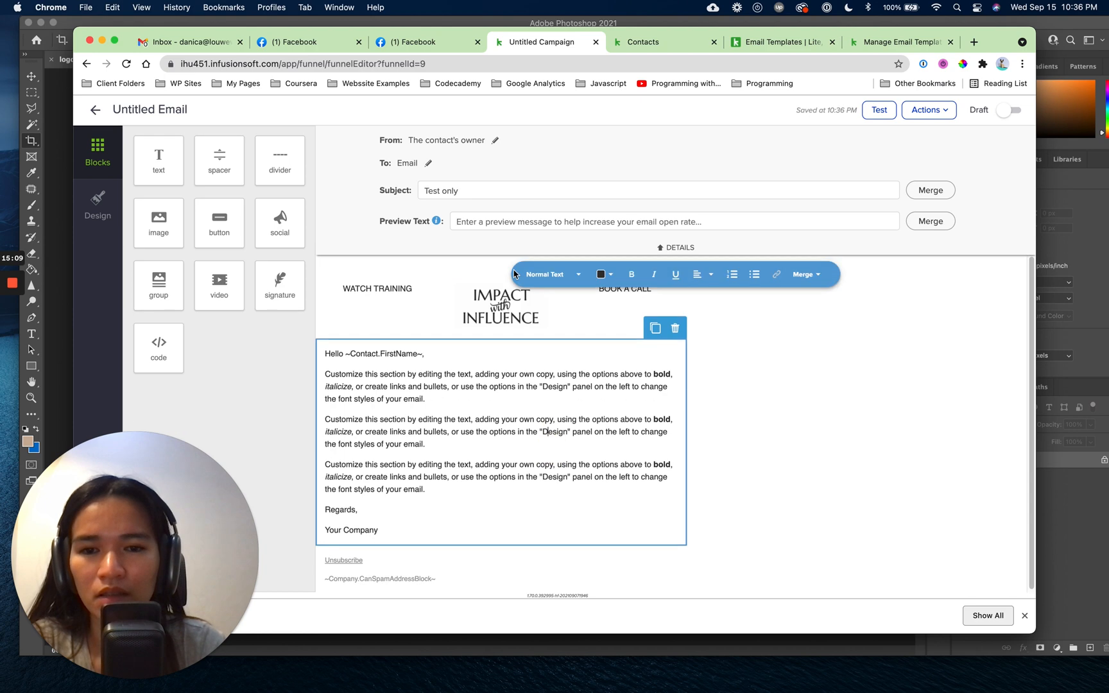
Switch to Photoshop and restore the full, uncropped email design from the original history snapshot.
mouse_move(543, 677)
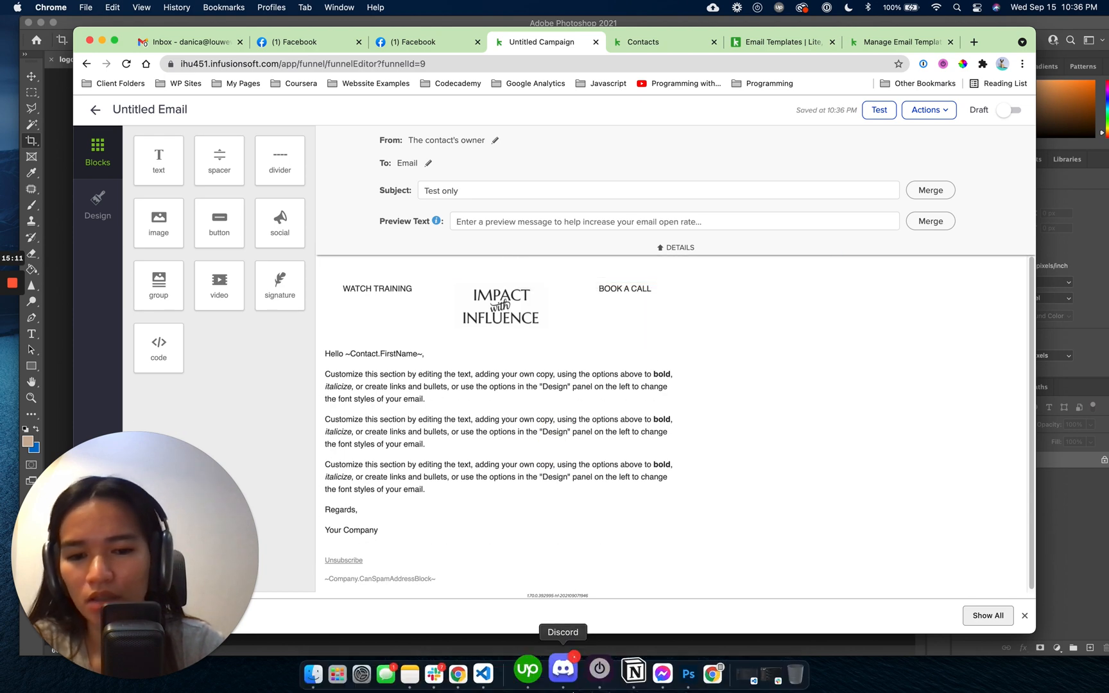
left_click(664, 677)
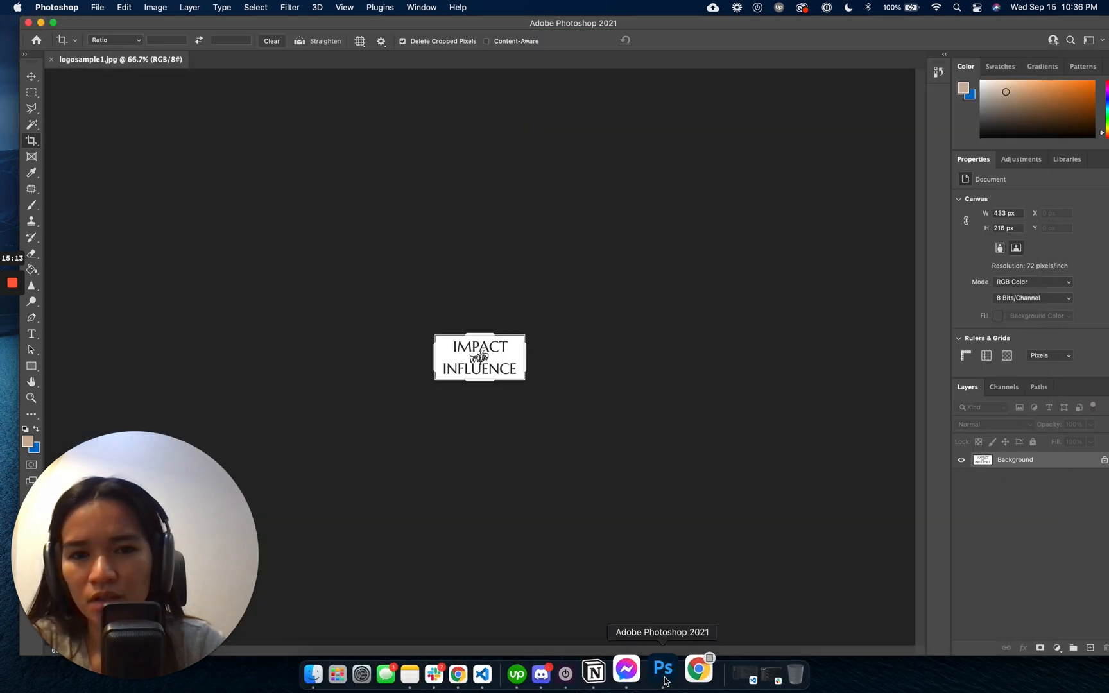
left_click(932, 76)
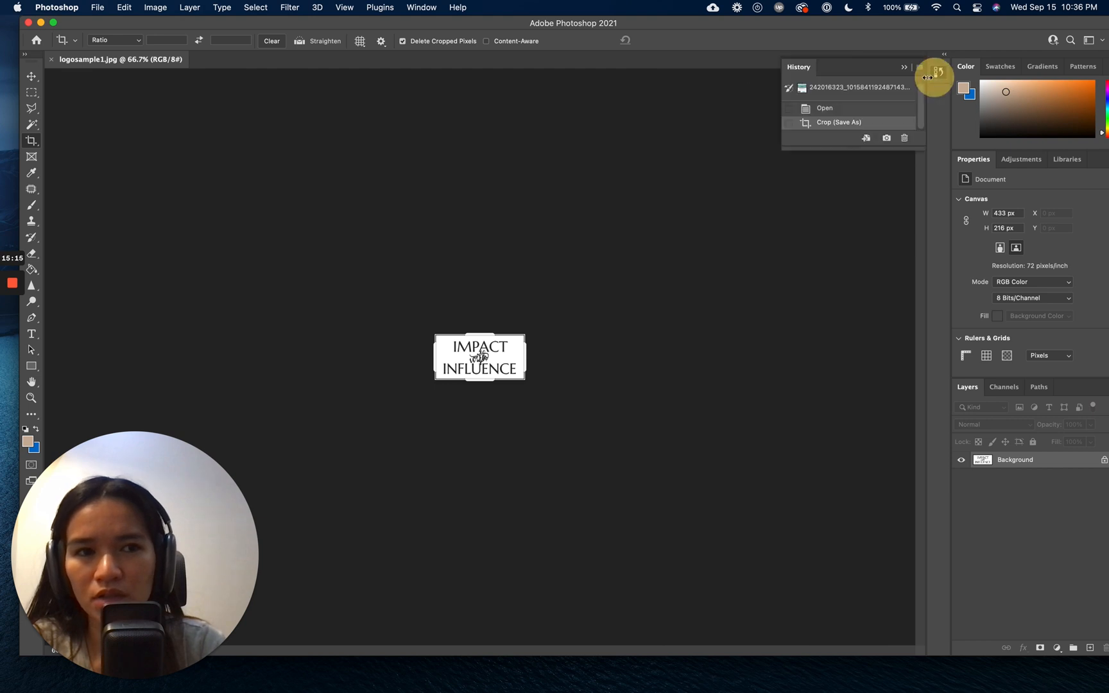
left_click(856, 96)
scroll(488, 201, "up", 3)
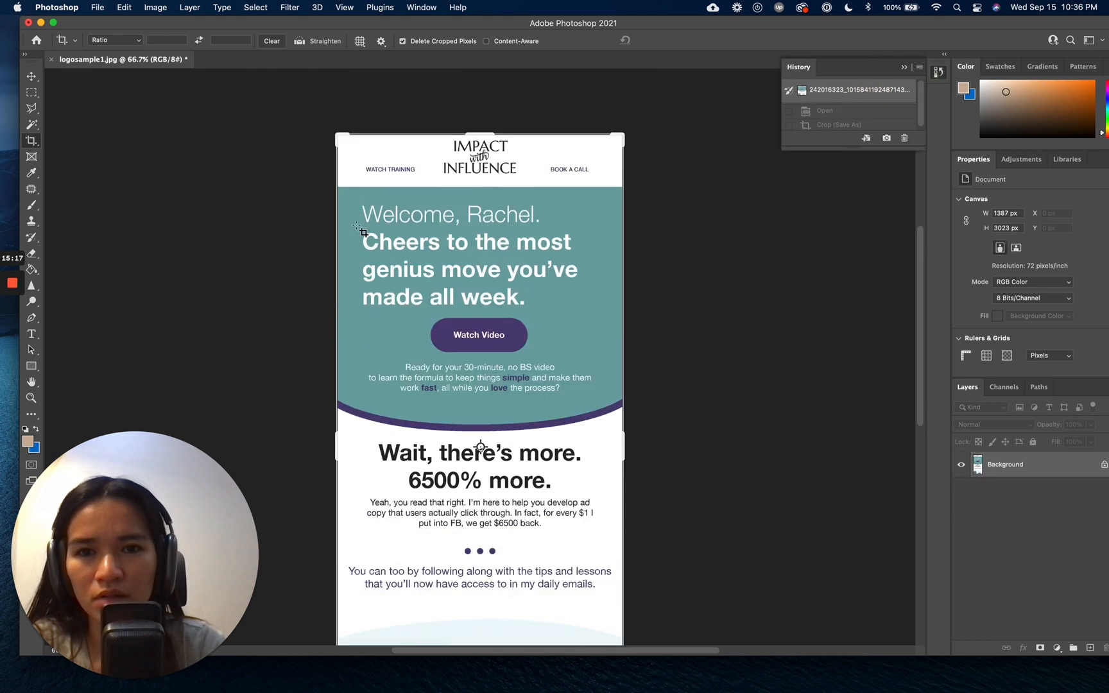
Switch to Chrome and add an empty line above both "WATCH TRAINING" and "BOOK A CALL" in the header.
mouse_move(460, 674)
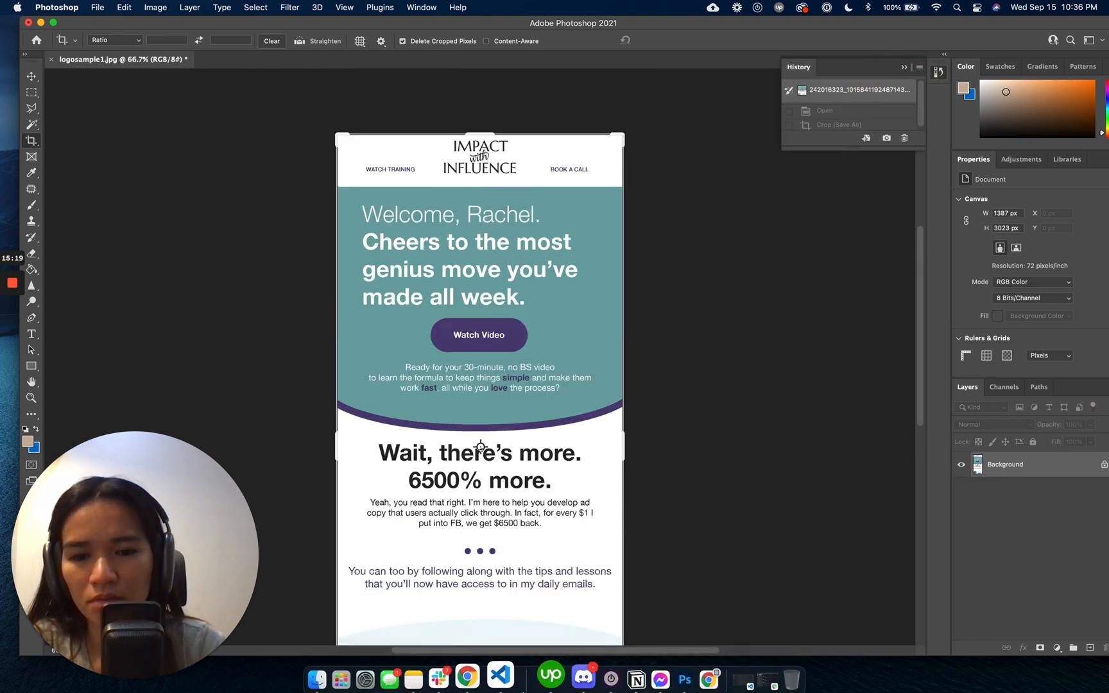
left_click(483, 674)
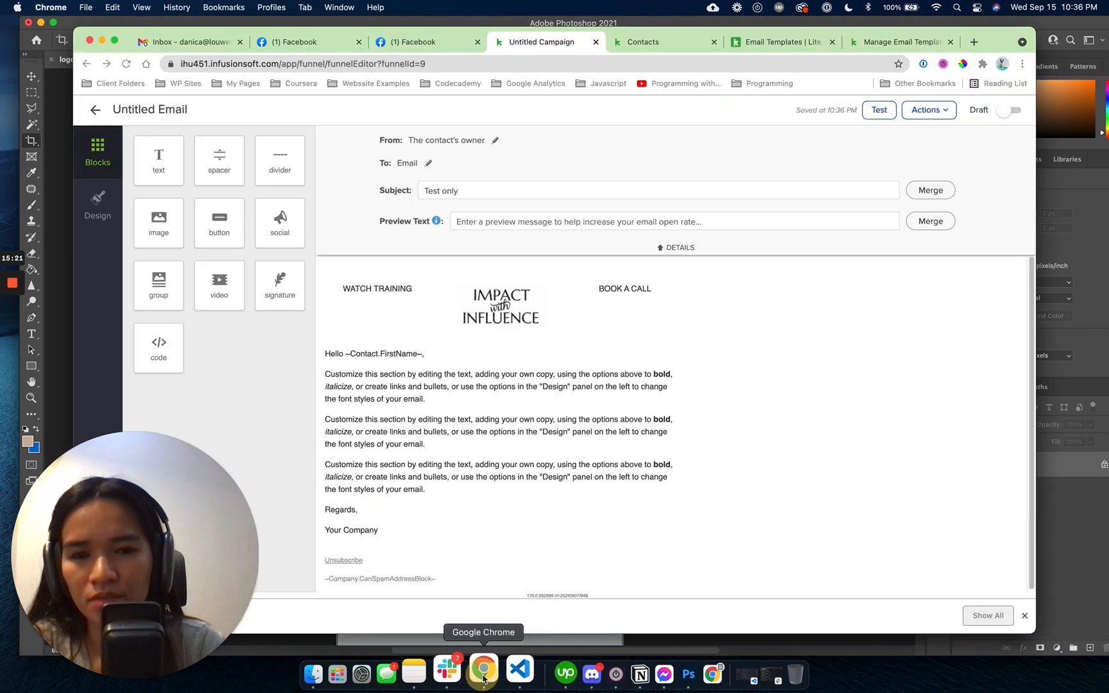
left_click(369, 315)
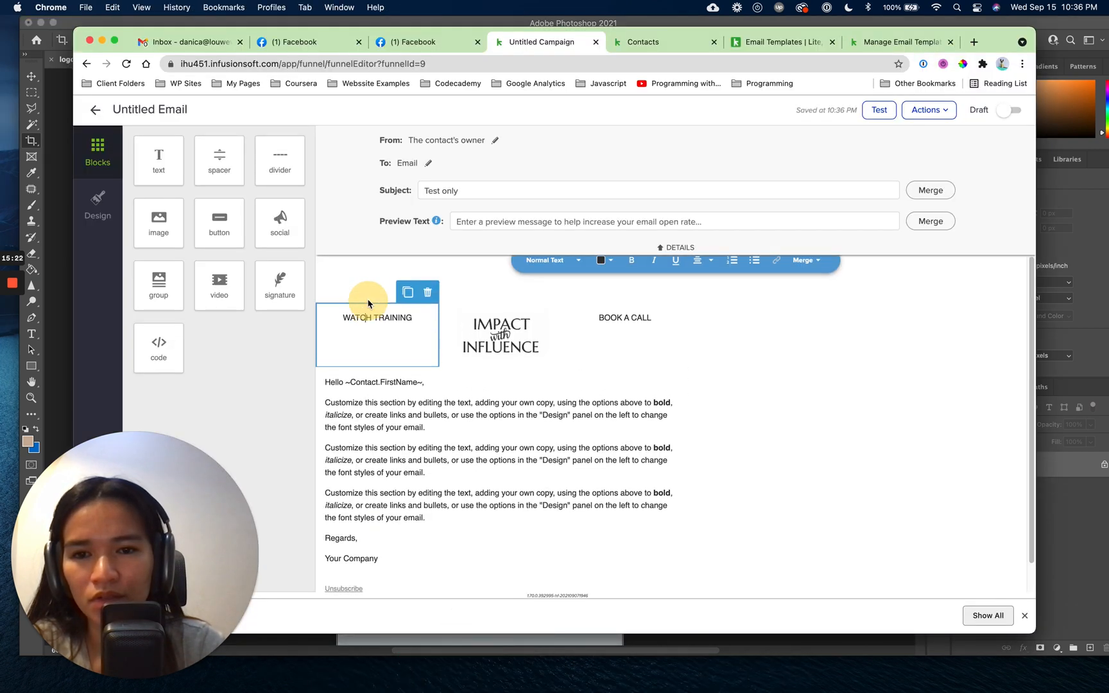
left_click(333, 326)
key("Return")
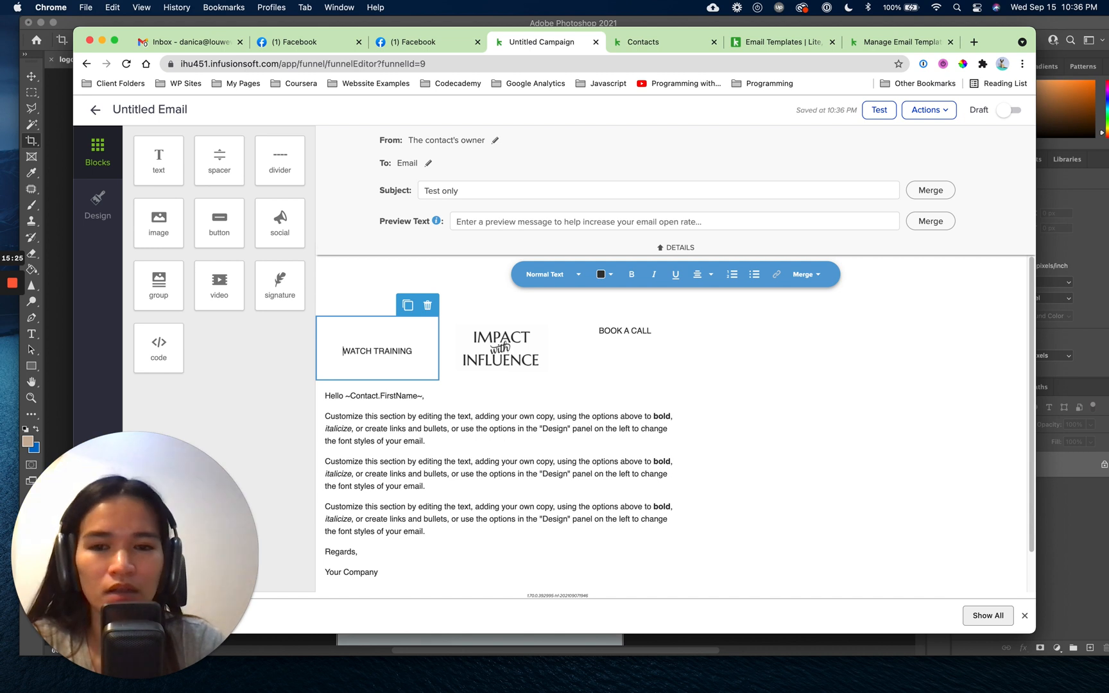
left_click(600, 323)
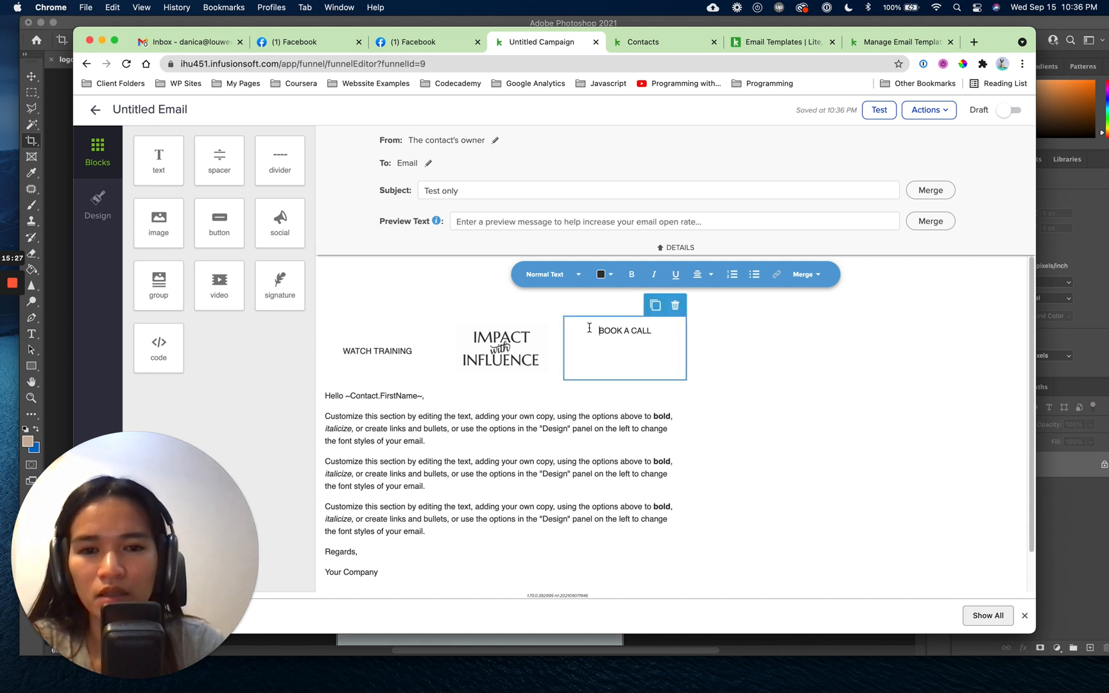
key("Return")
left_click(835, 390)
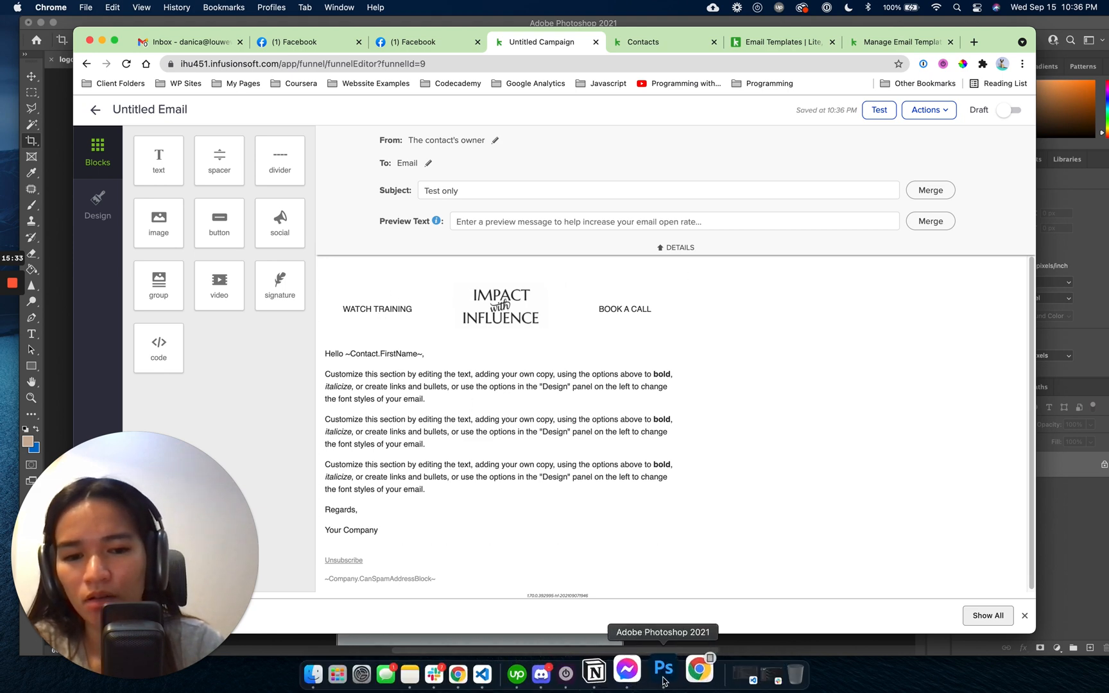
Switch to Photoshop and sample the purple of the "Watch Video" button with the Eyedropper.
left_click(664, 677)
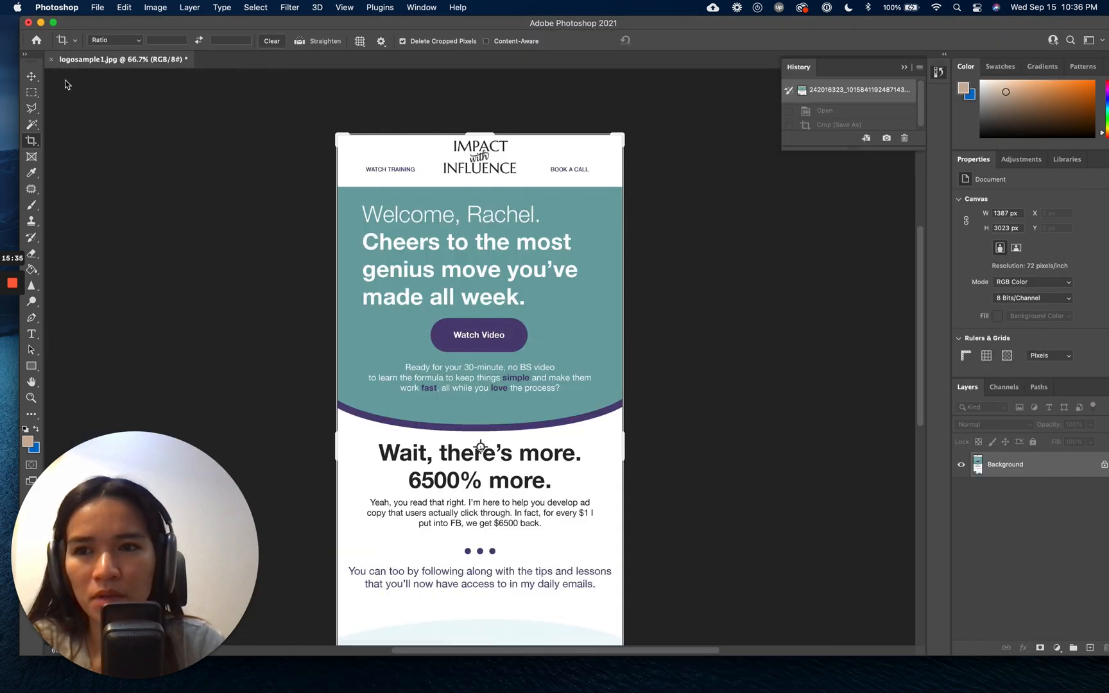
left_click(31, 75)
key("i")
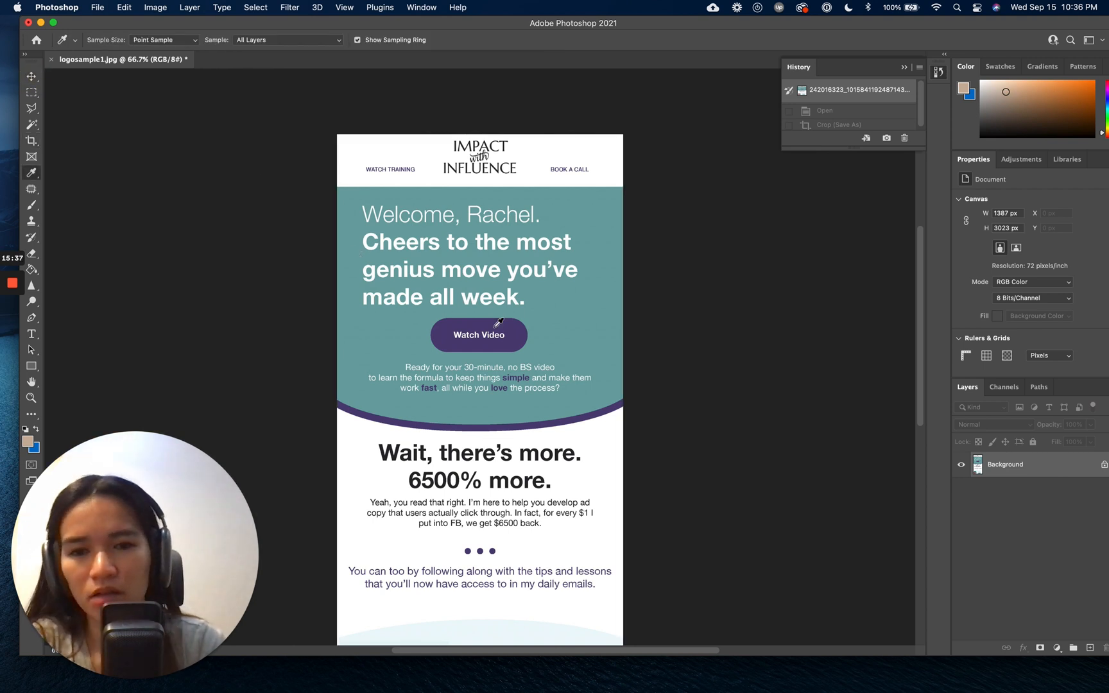
left_click(517, 332)
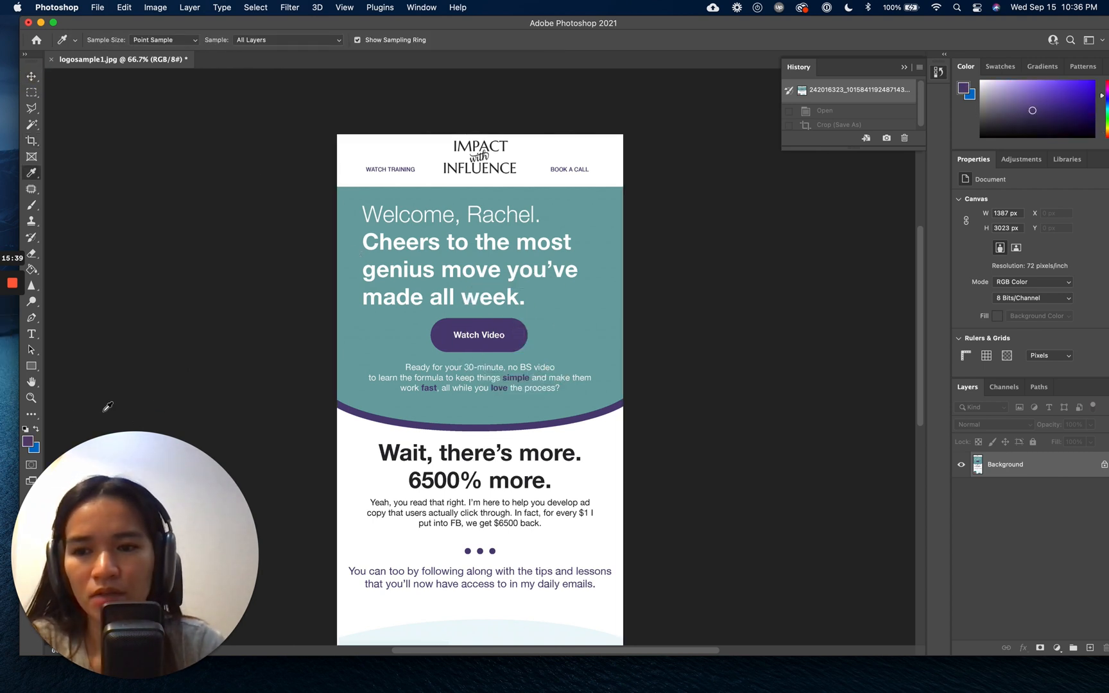
left_click(28, 443)
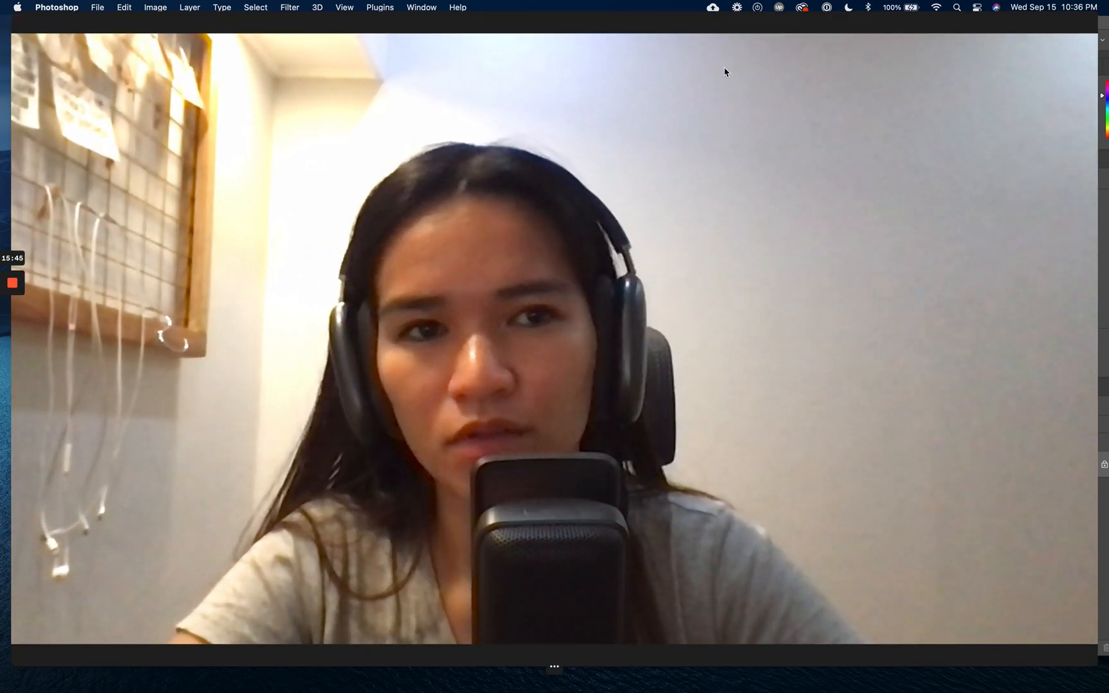
mouse_move(4, 328)
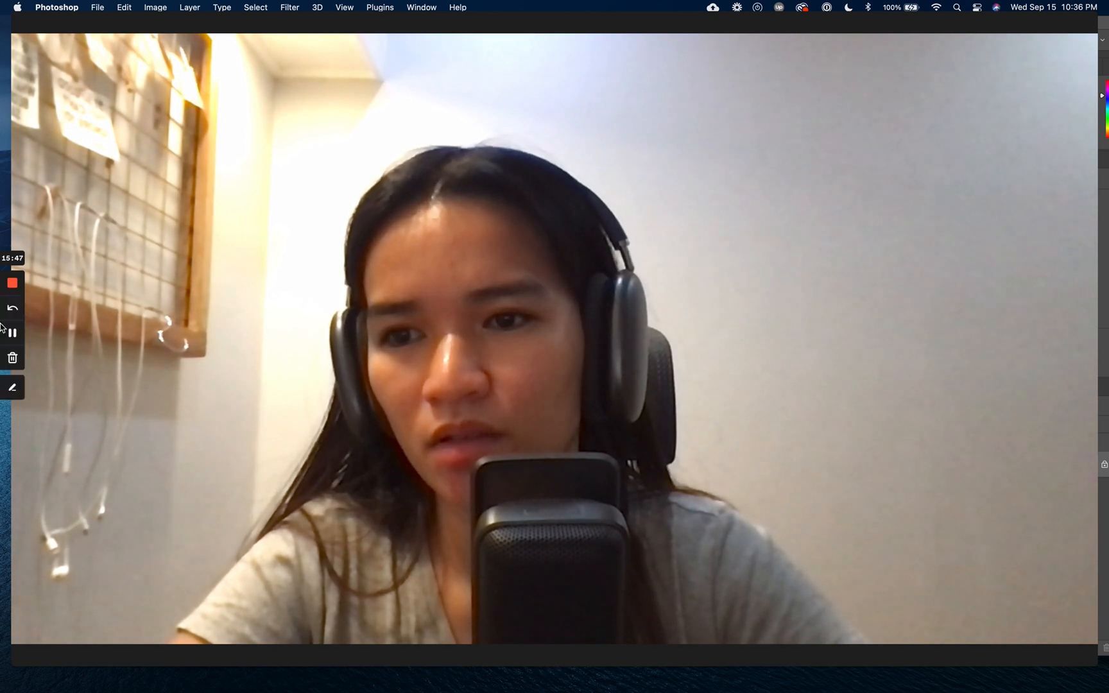
mouse_move(101, 652)
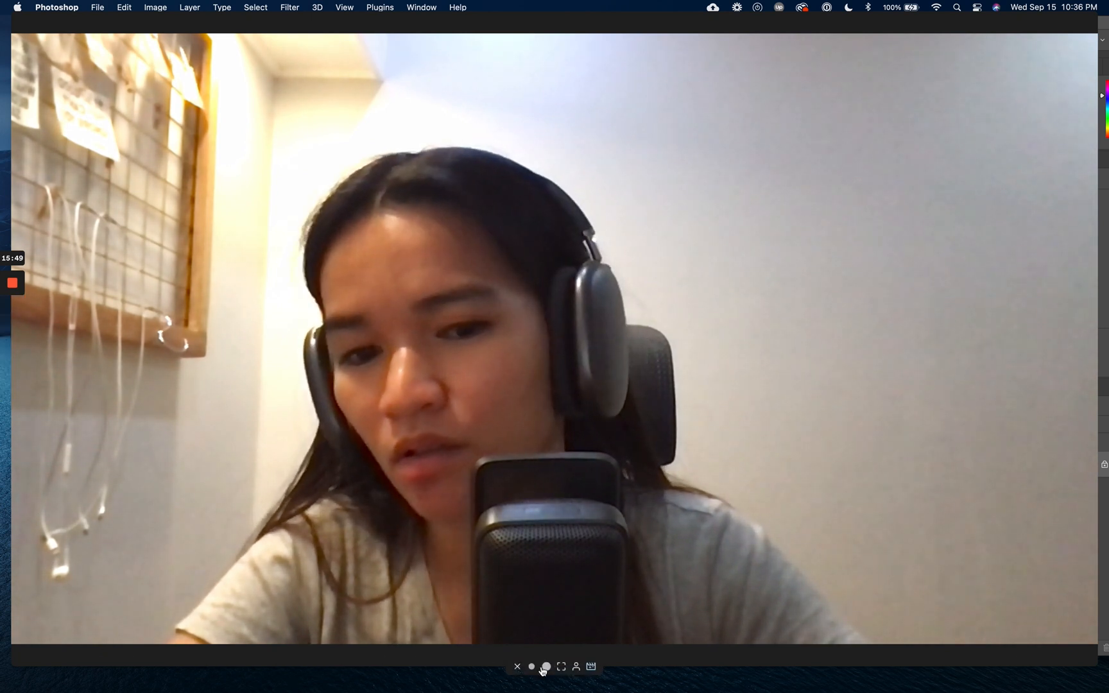
left_click(545, 668)
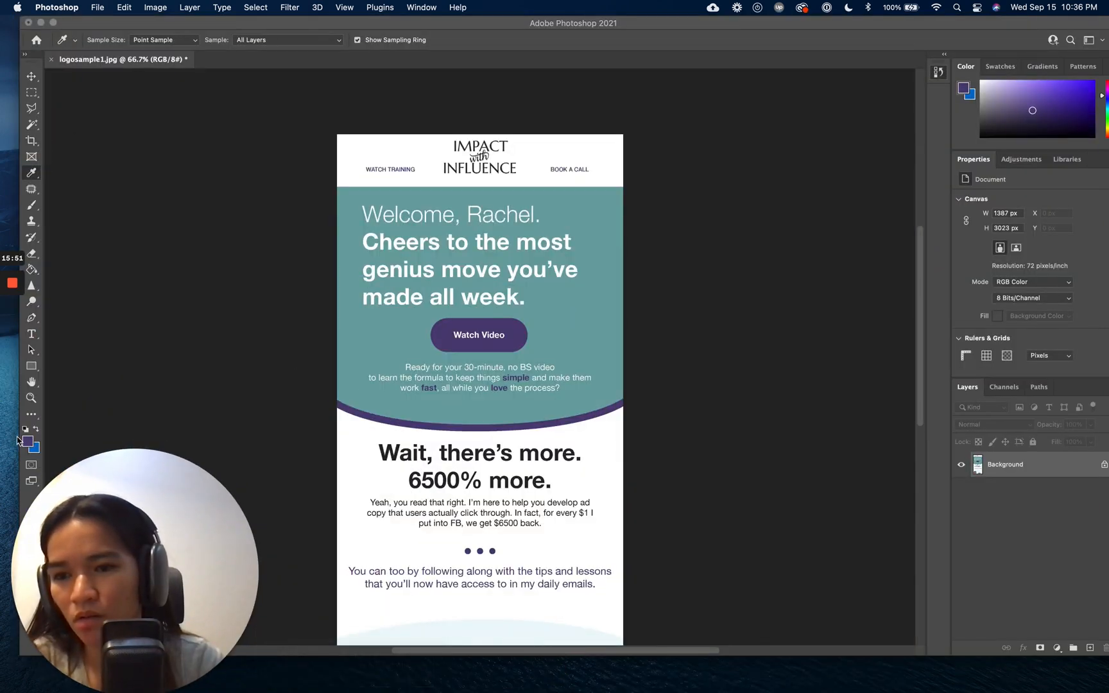
left_click_drag(94, 477, 185, 480)
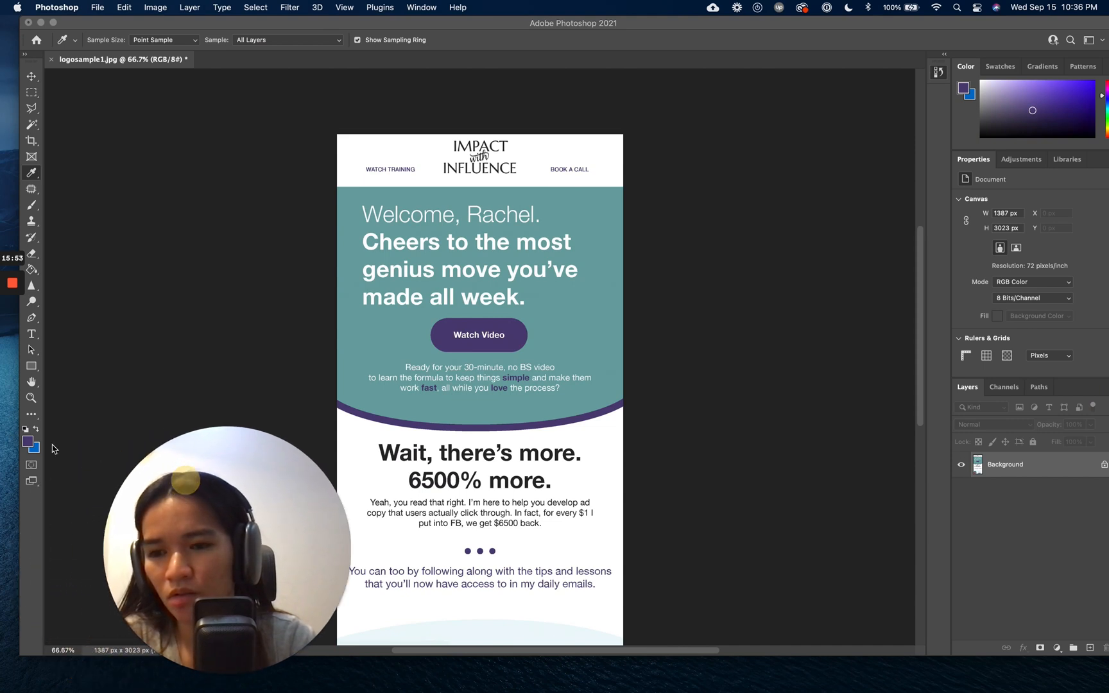
Get the hex code of the sampled purple foreground color, leaving the color unchanged.
left_click(27, 442)
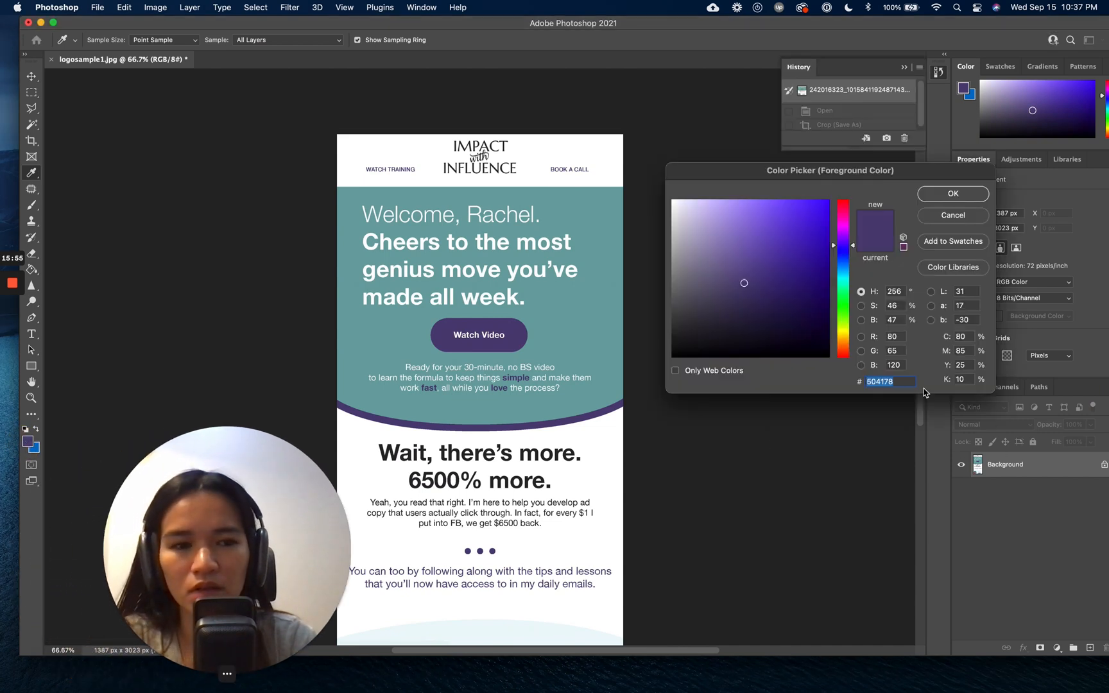
left_click(941, 218)
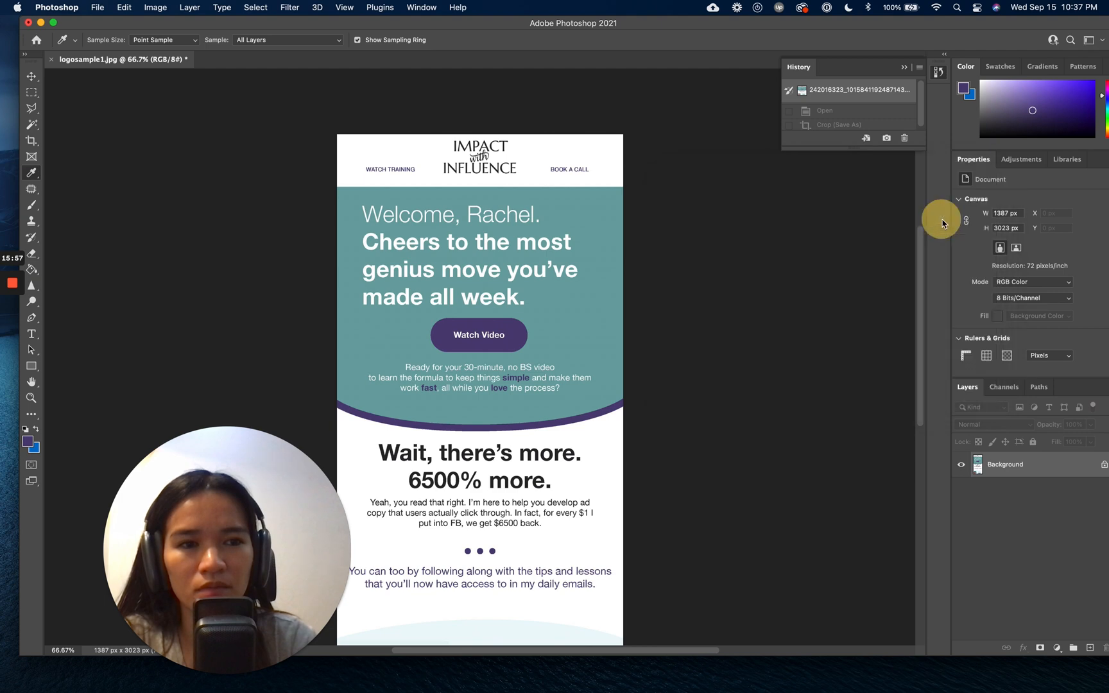
Switch to Chrome and set the "WATCH TRAINING" text color to #504178.
mouse_move(382, 687)
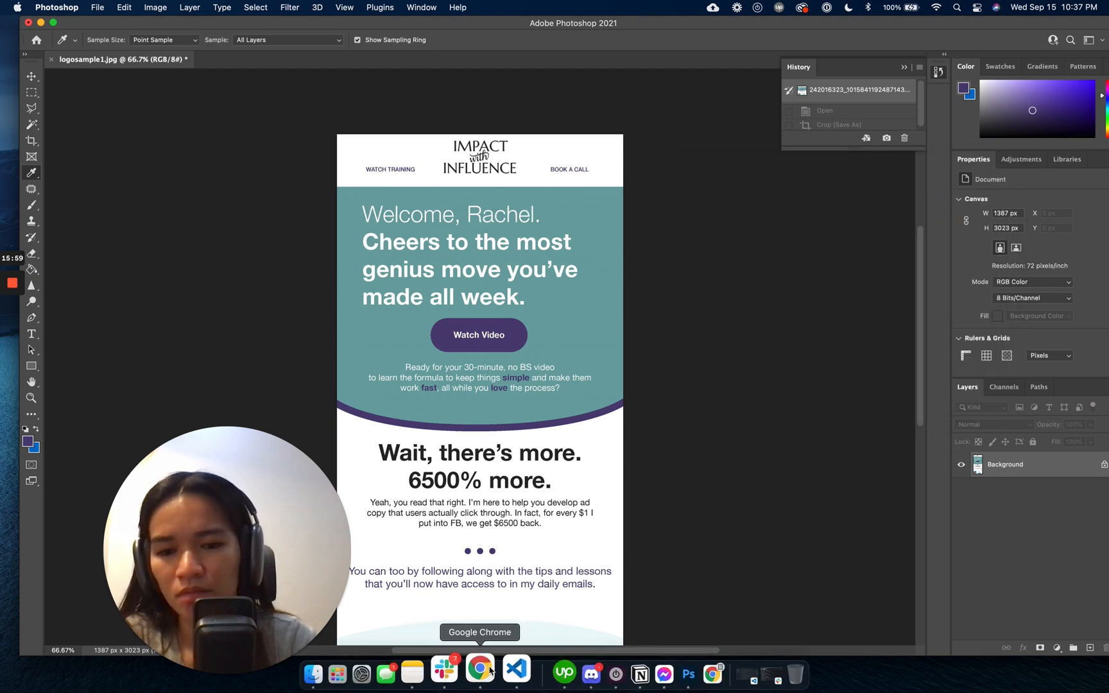
left_click(490, 670)
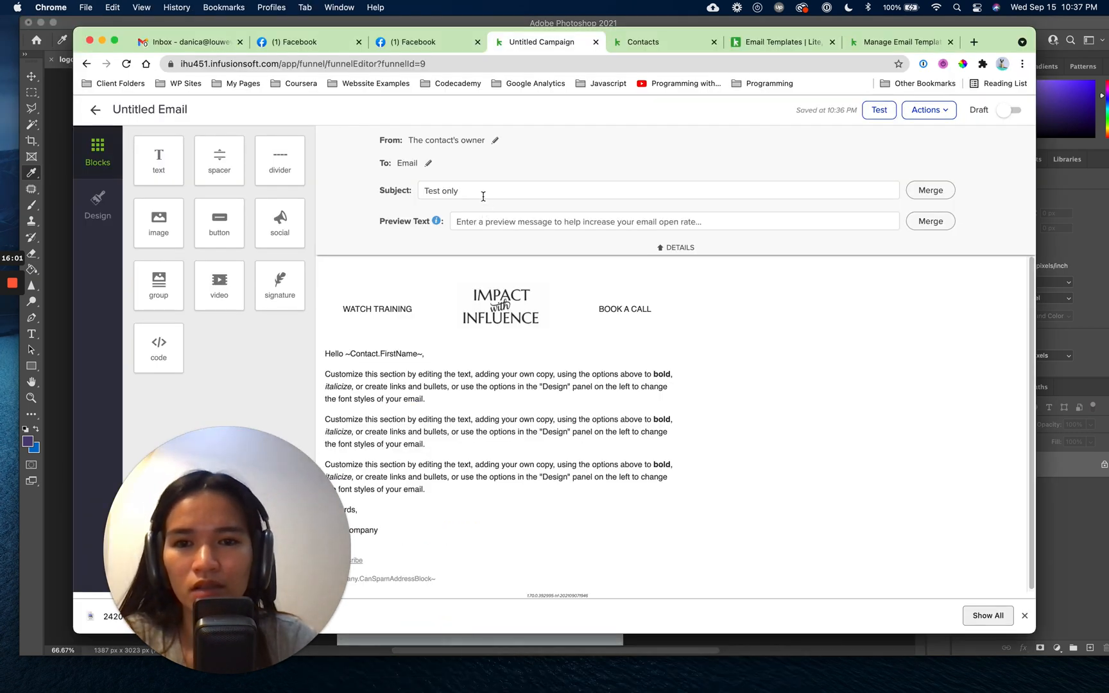
left_click(422, 337)
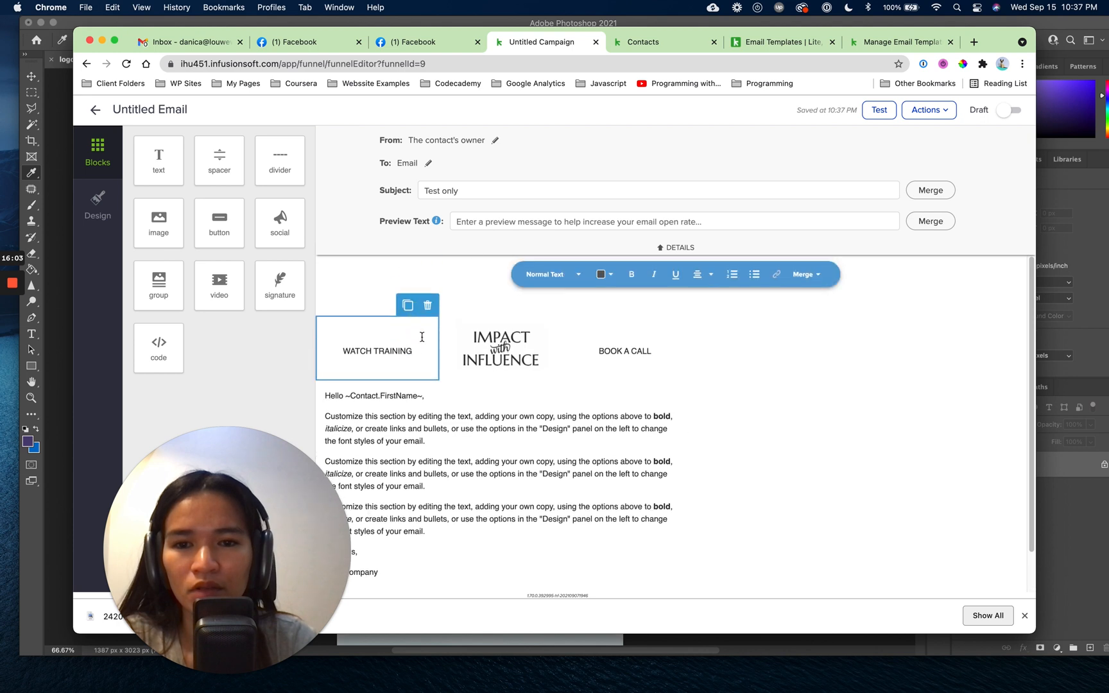
key("super+a")
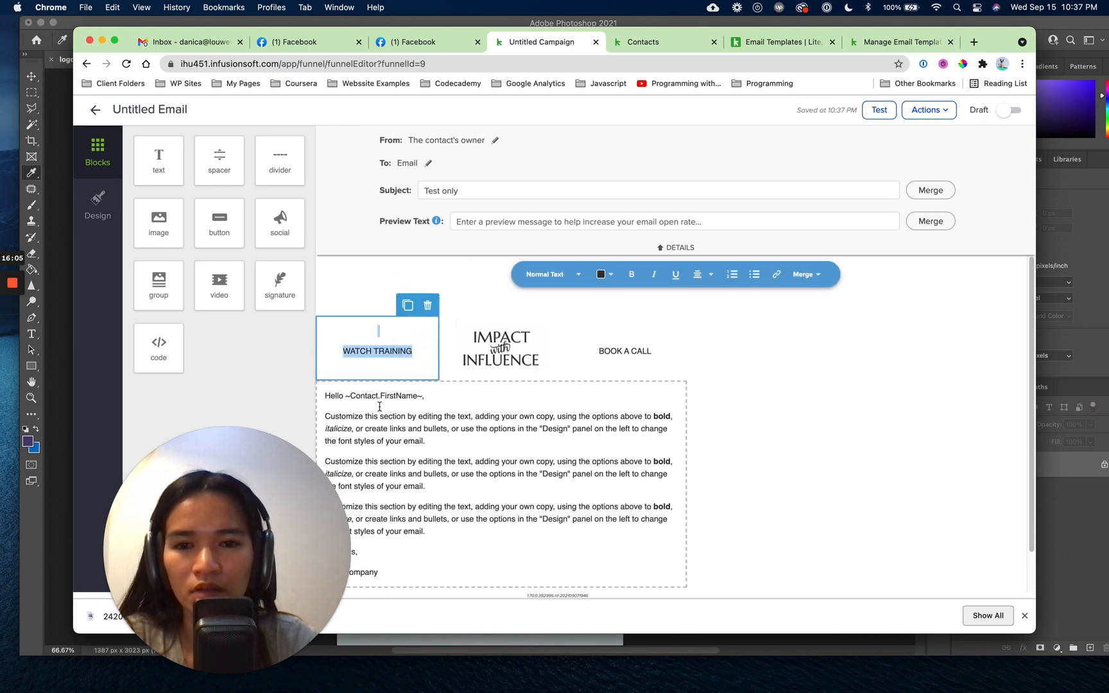
left_click(604, 274)
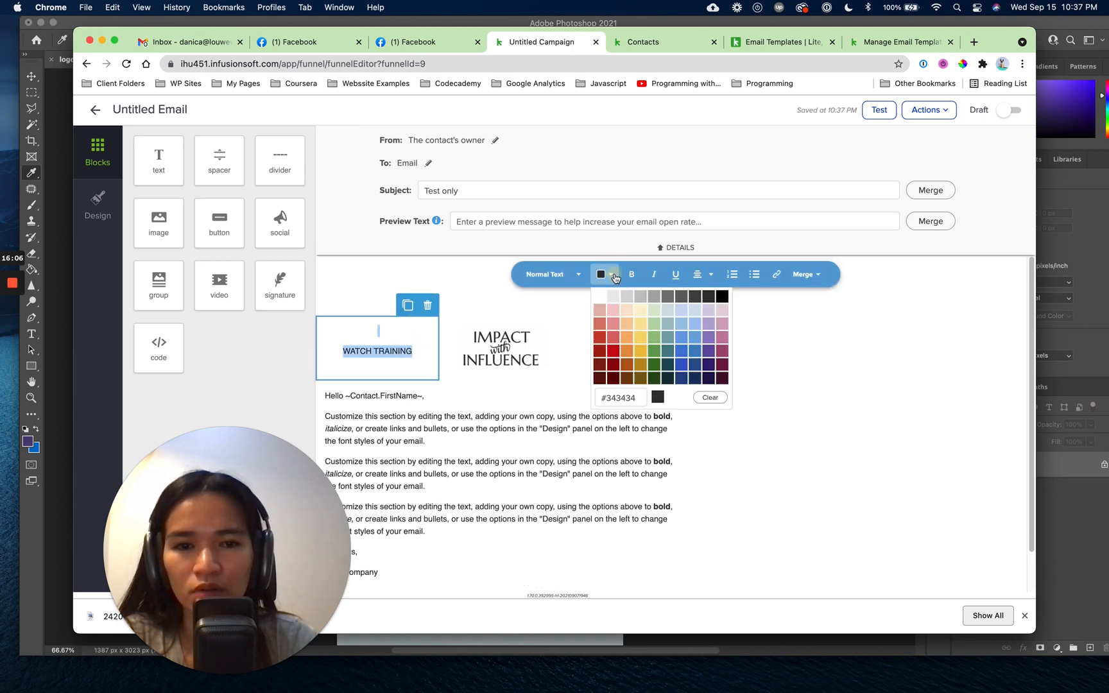
left_click(627, 400)
key("super+a")
type("504178")
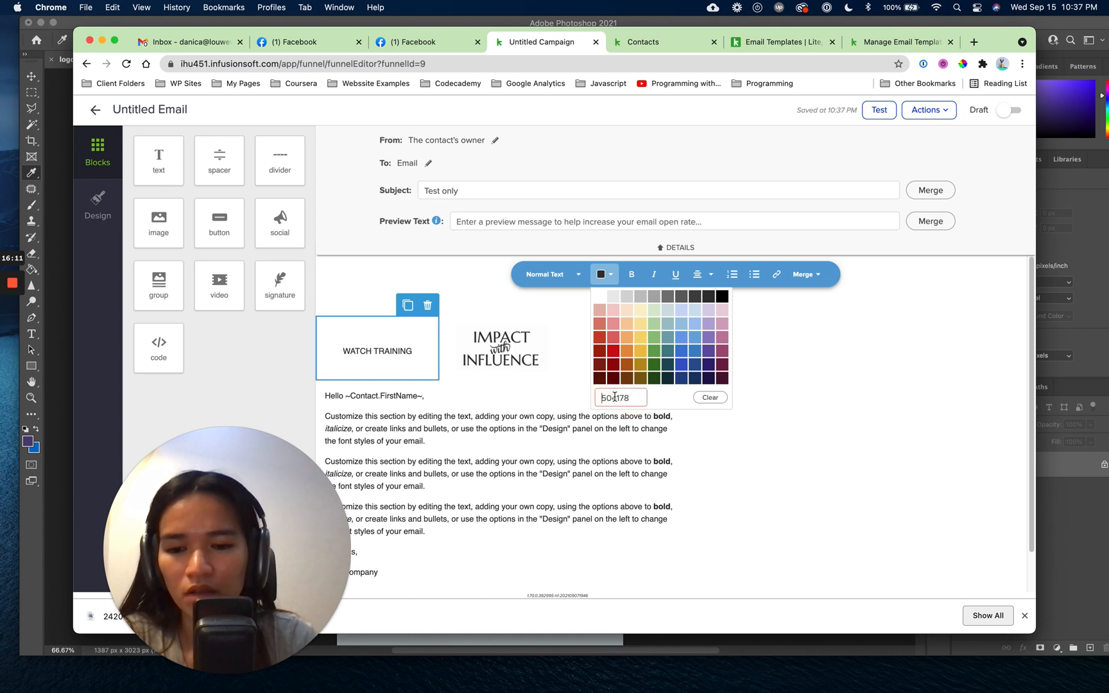
type("#")
key("super+a")
key("Return")
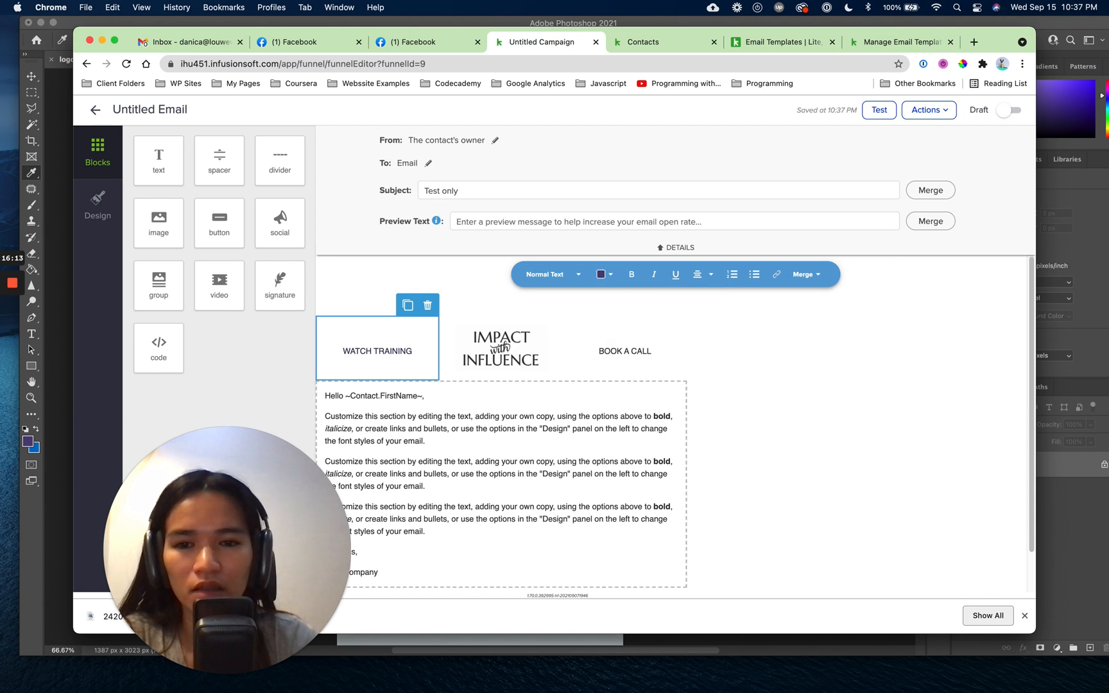
Set the "BOOK A CALL" text color in the header to #504178.
left_click(640, 352)
left_click_drag(658, 352, 597, 353)
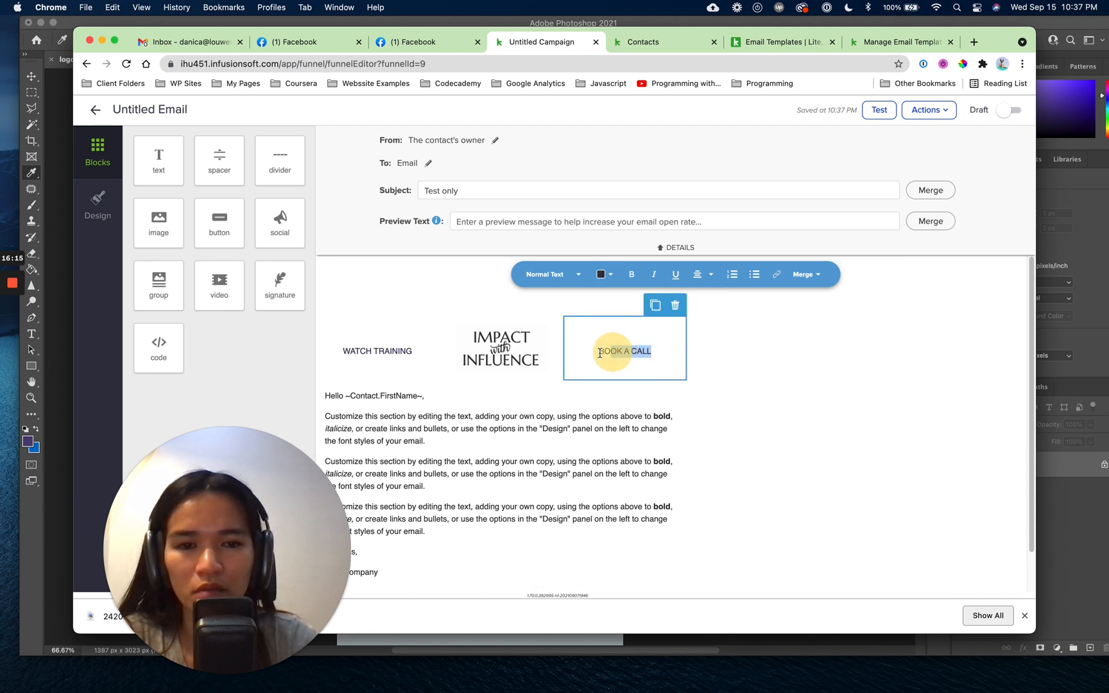
left_click(603, 274)
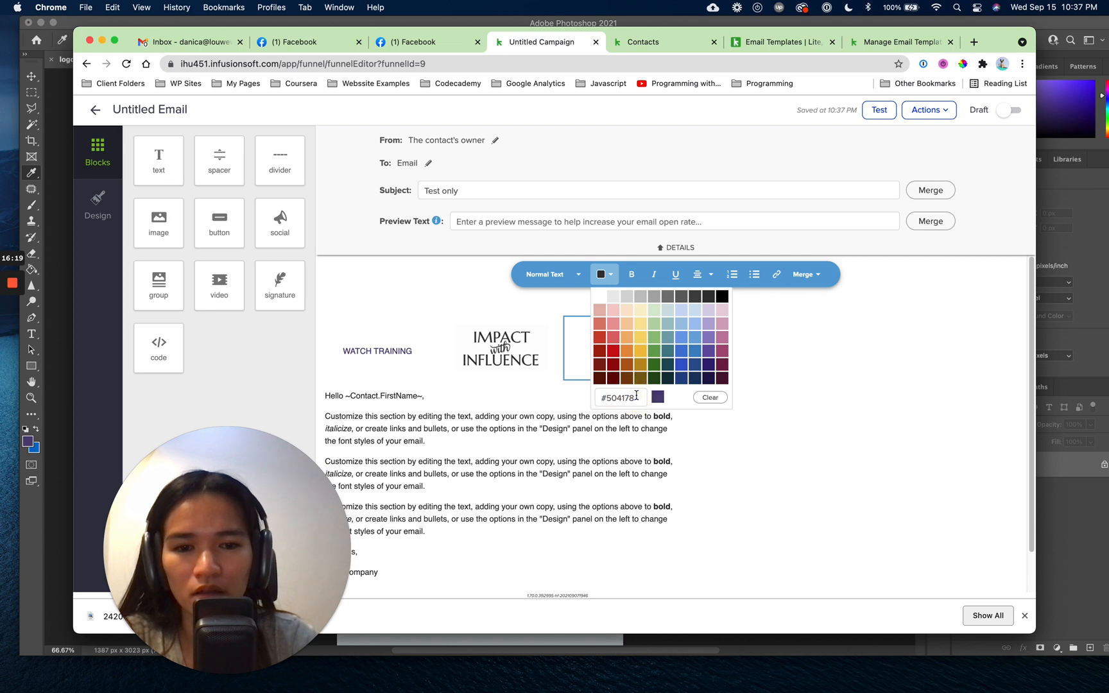
key("Return")
left_click(719, 409)
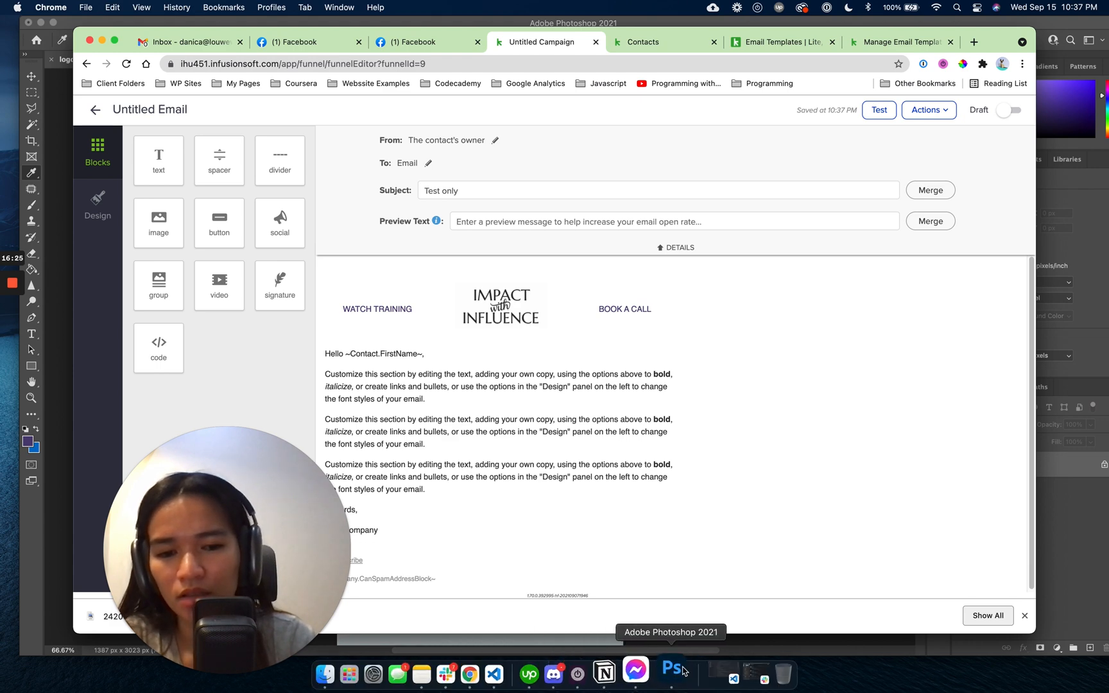
Switch to Photoshop and sample the teal background of the welcome section with the Eyedropper.
left_click(672, 671)
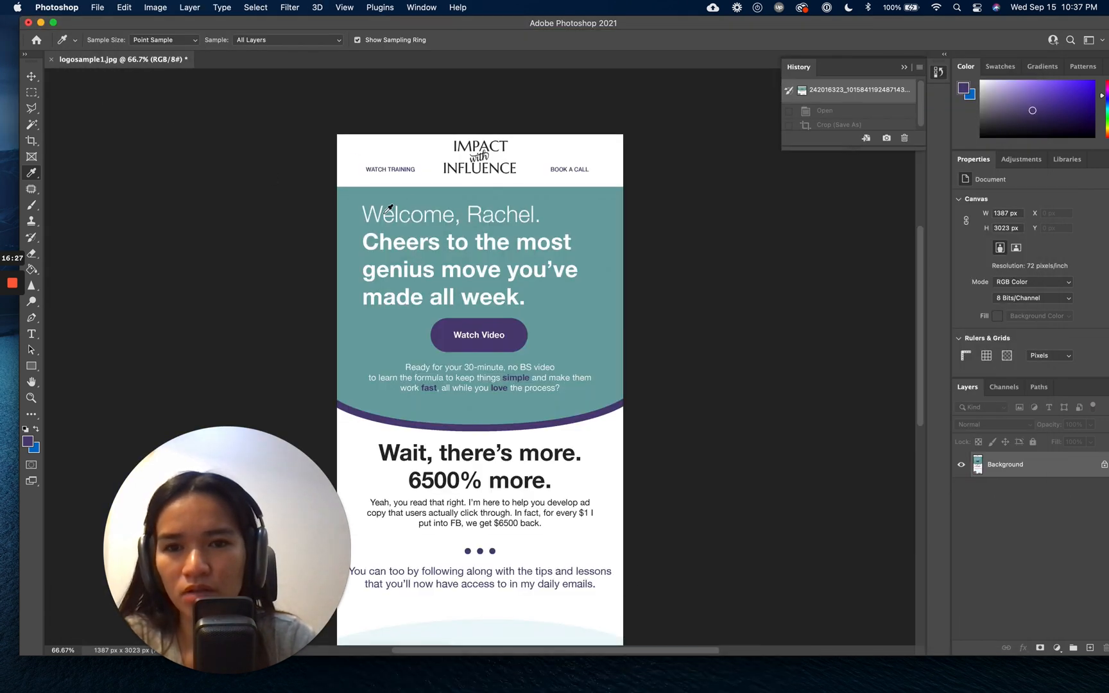
left_click(588, 205)
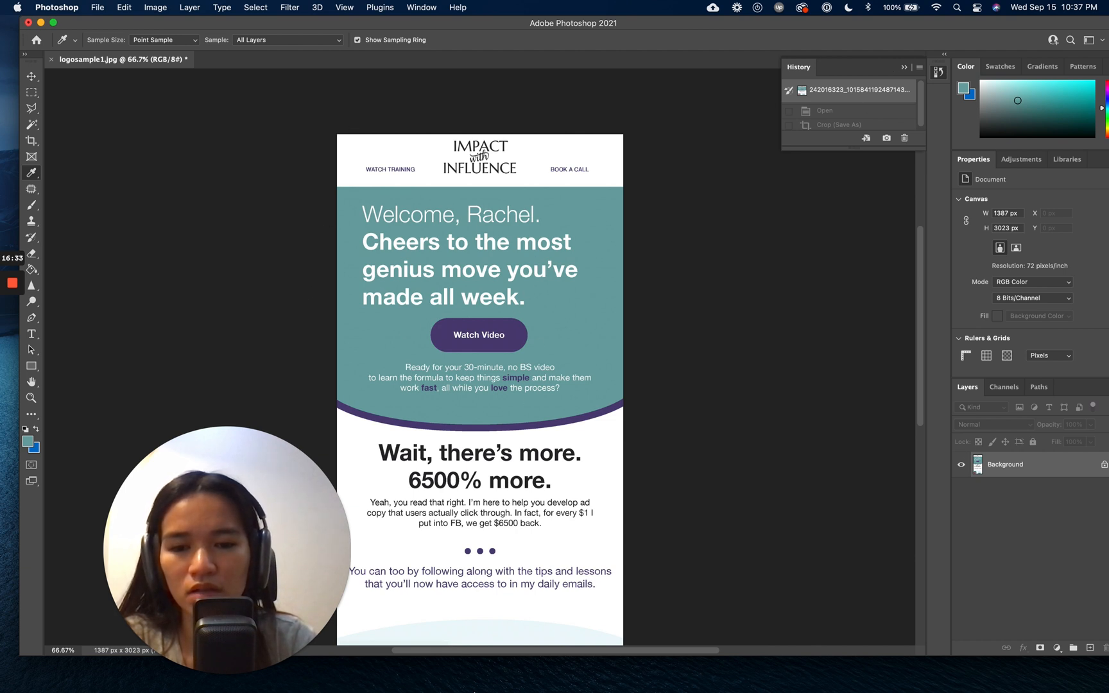
Switch to Chrome and add an HTML code block between the header row and the greeting text.
mouse_move(460, 681)
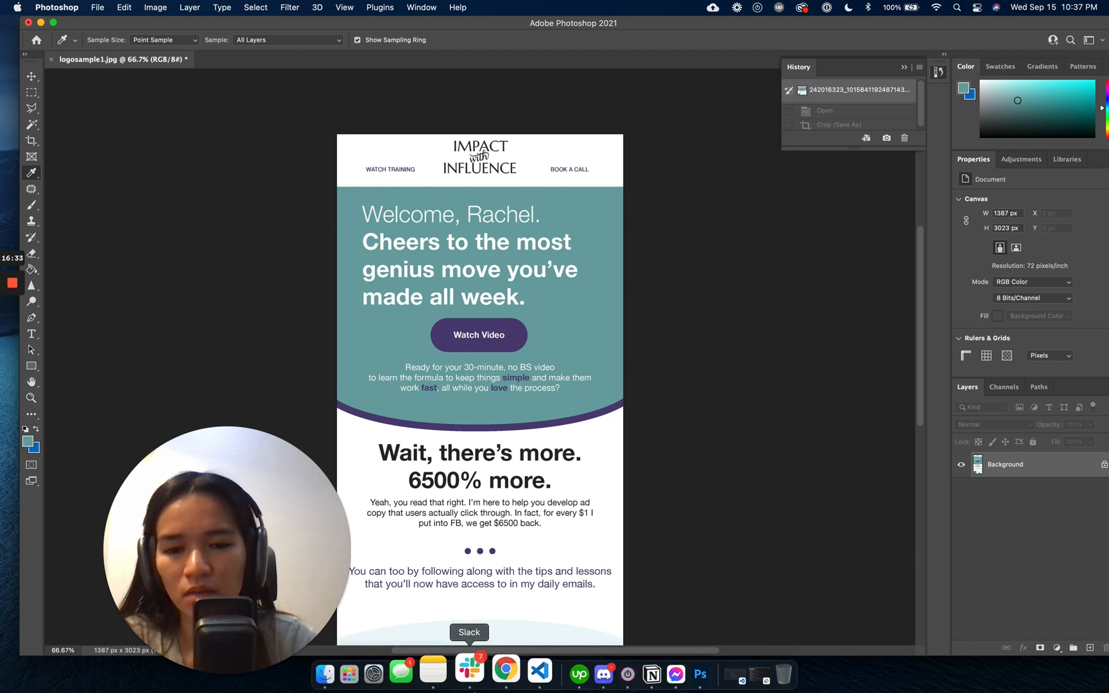
left_click(495, 670)
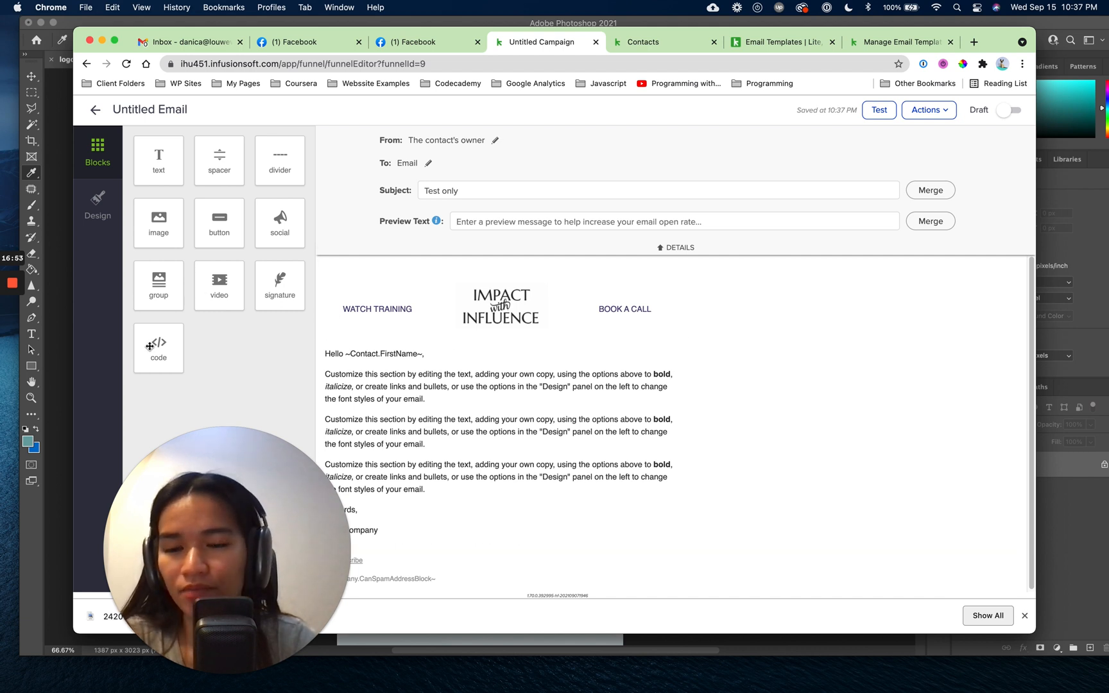
left_click_drag(157, 341, 521, 331)
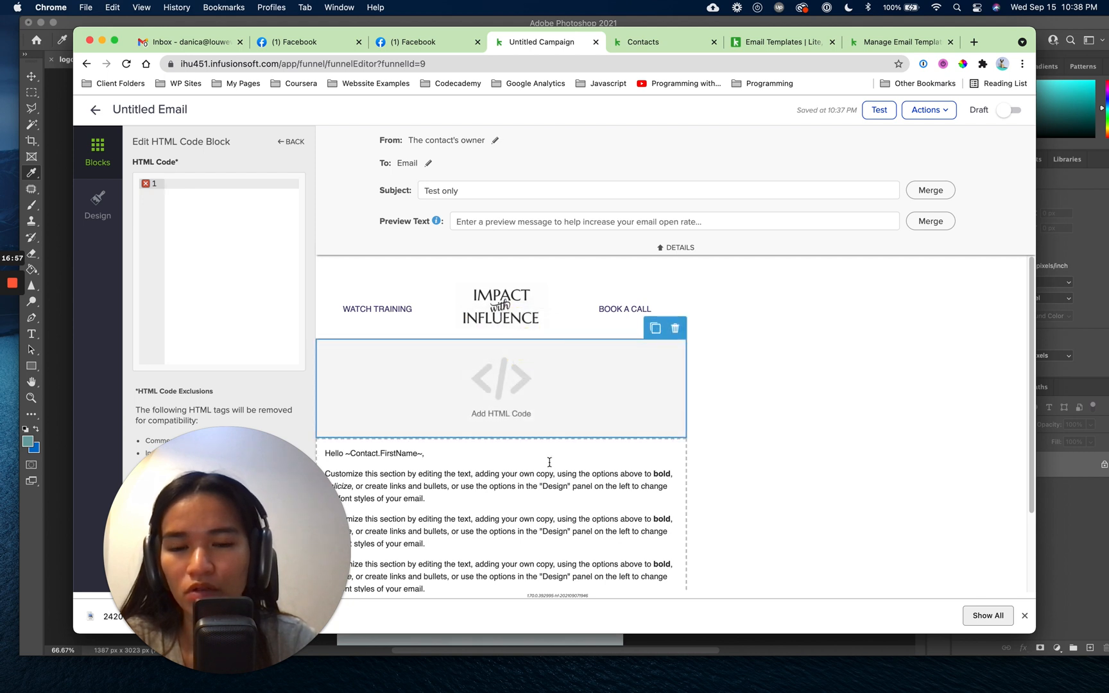
Switch to Photoshop and get the hex code of the sampled teal foreground color.
mouse_move(595, 692)
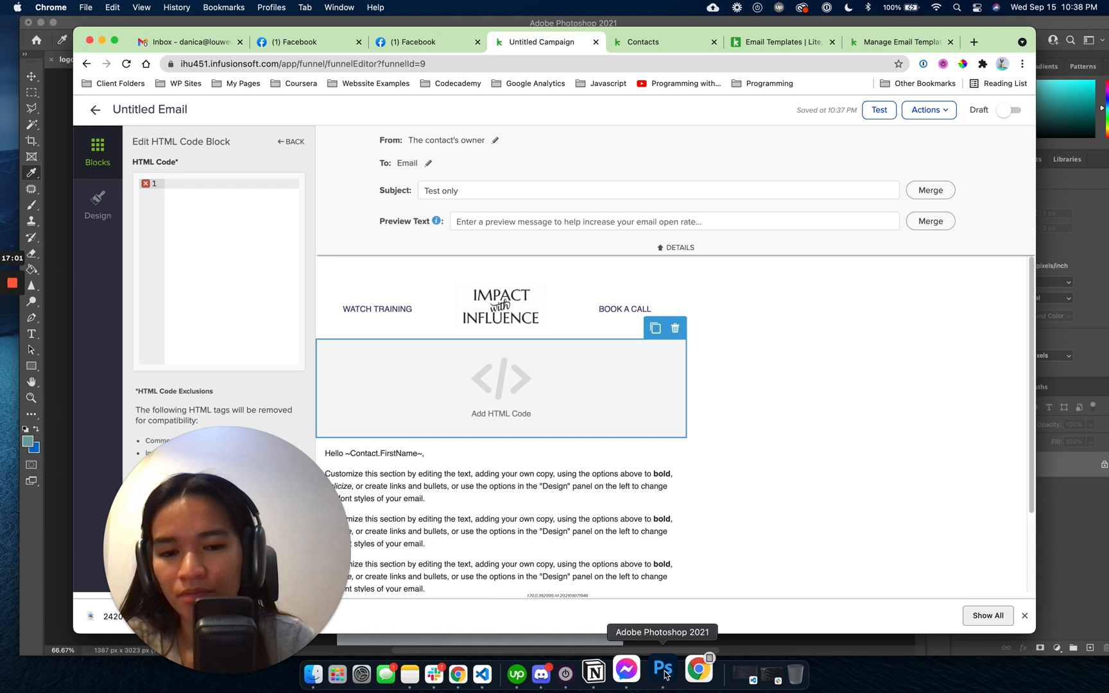
left_click(663, 672)
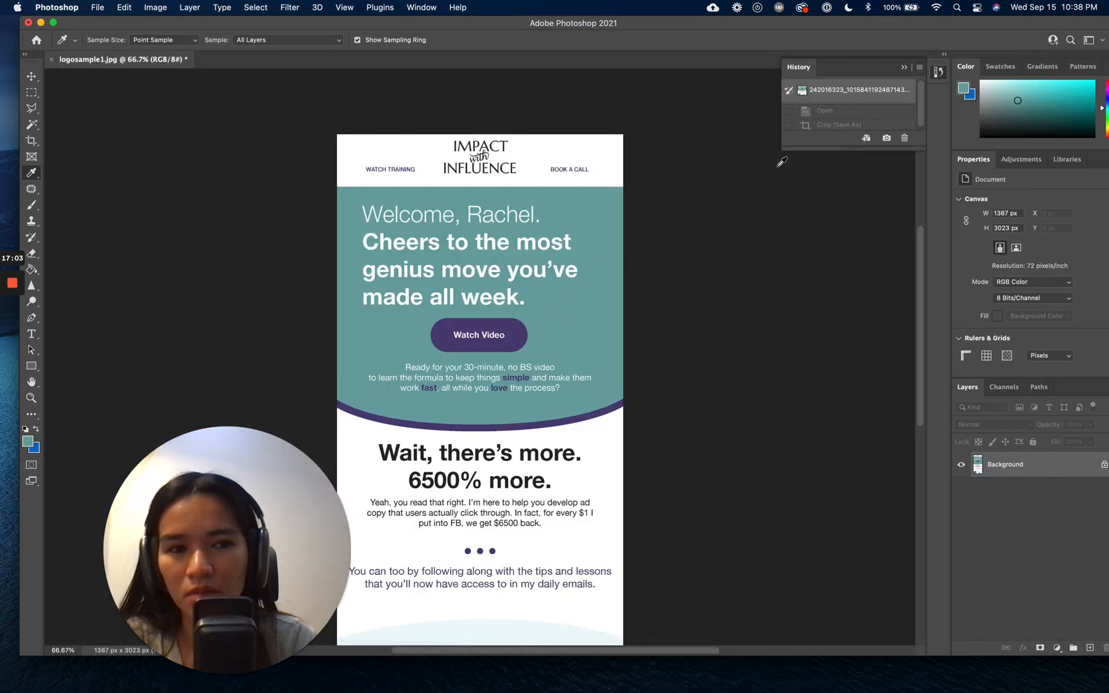
left_click(28, 444)
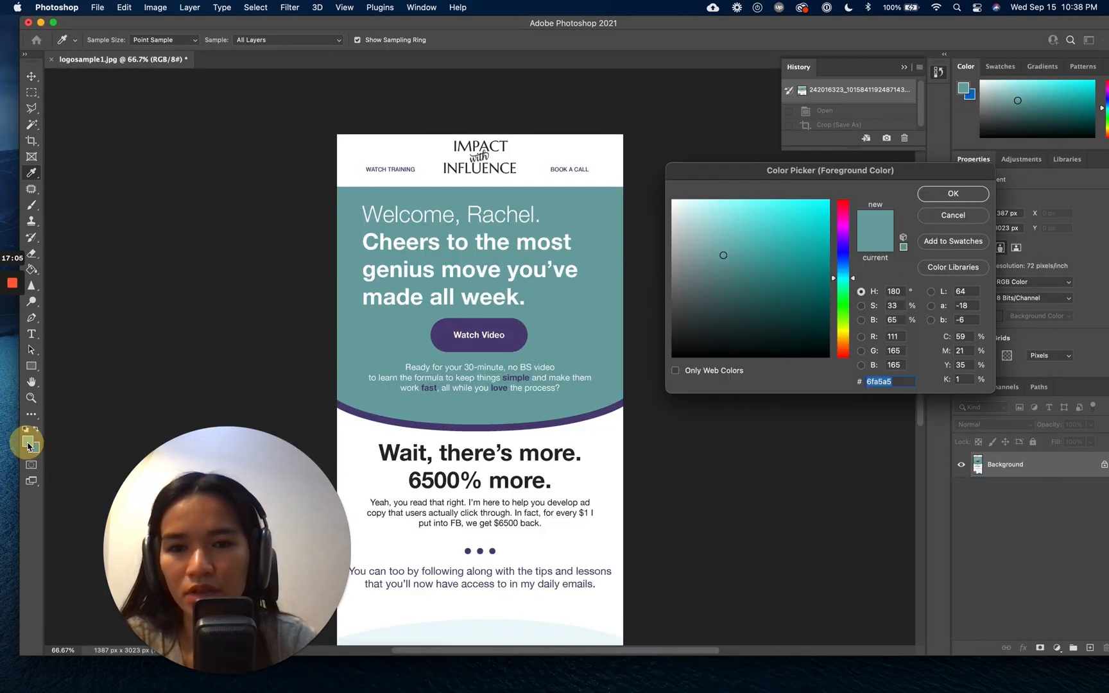
left_click(909, 380)
key("super+a")
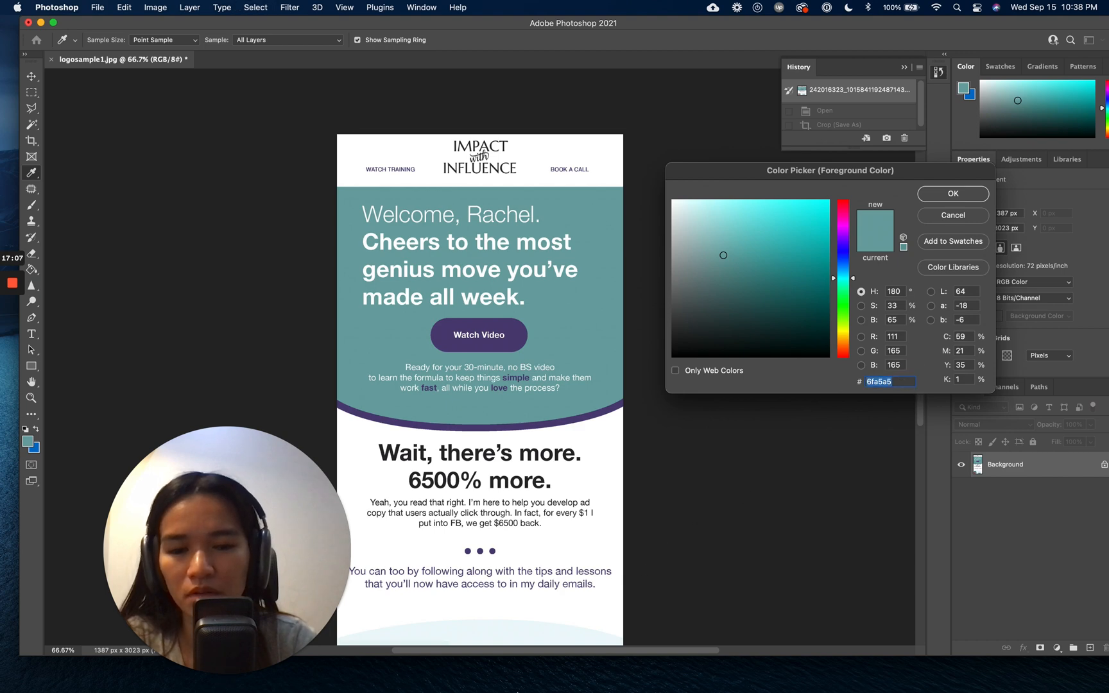
Switch to Chrome and write an empty div element, with its closing tag on a second line, in the HTML code block.
left_click(489, 682)
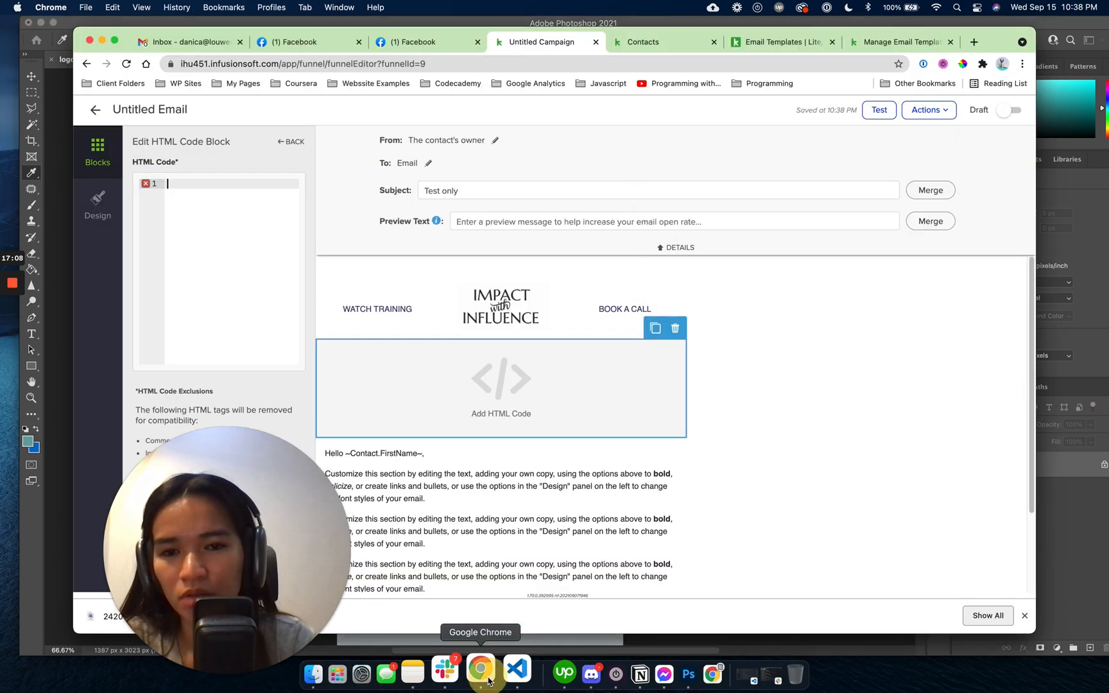
left_click(227, 248)
type("<div")
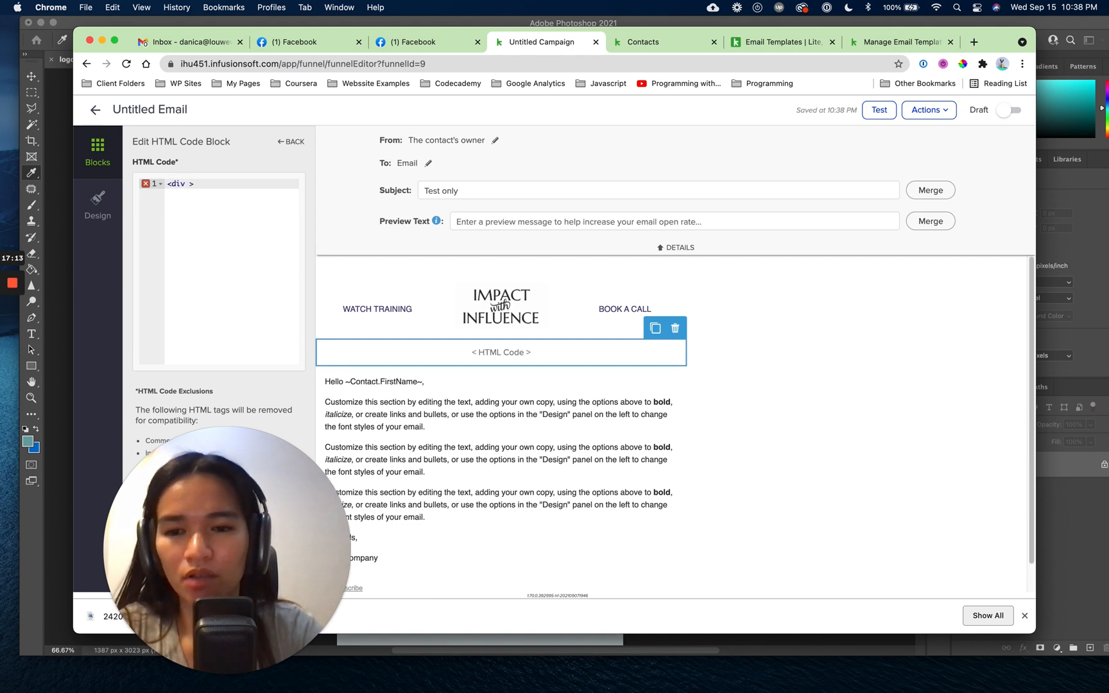
type(" >")
key("Return")
type("<")
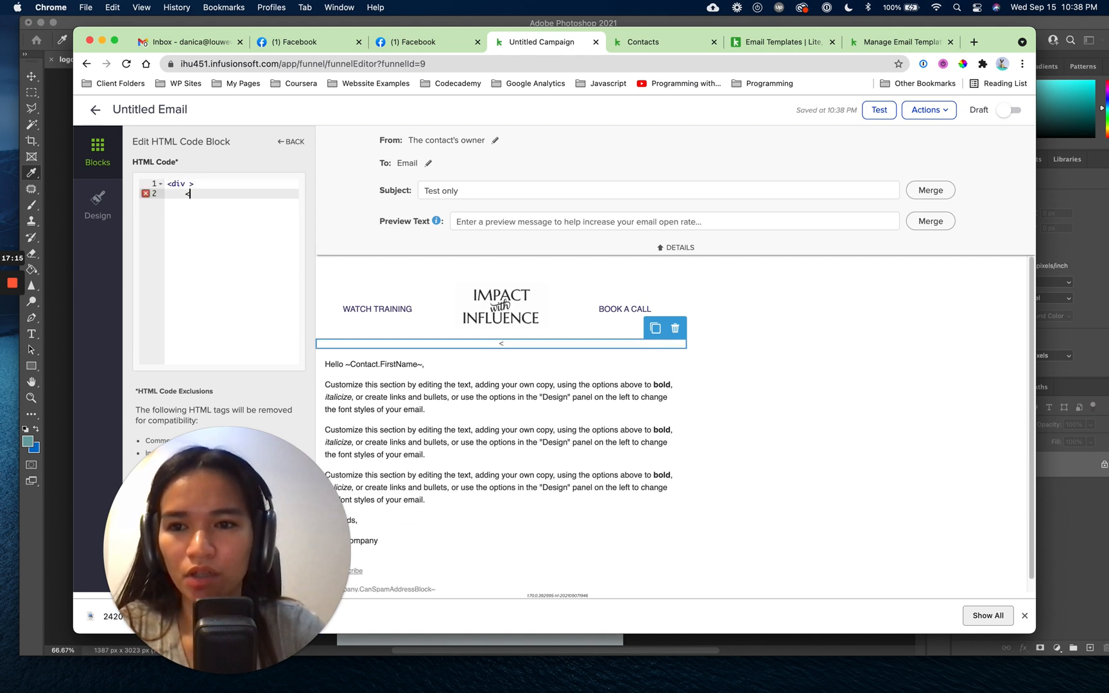
type("/div")
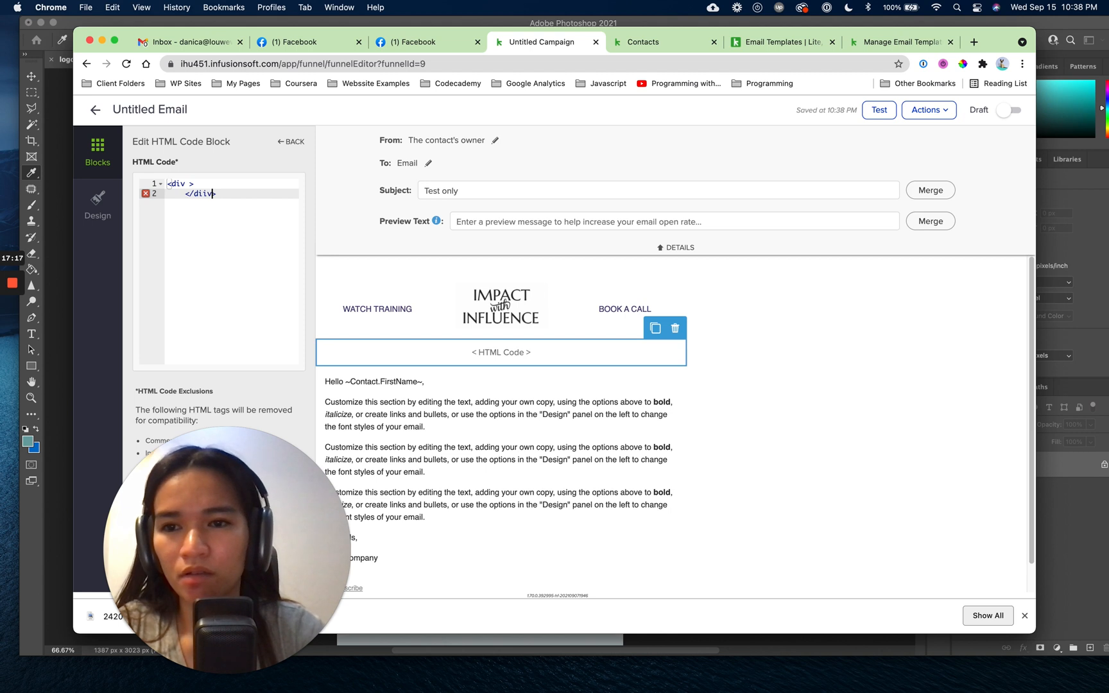
Add the inline style "background-color:6fa5a5" to the opening div tag.
key("Up")
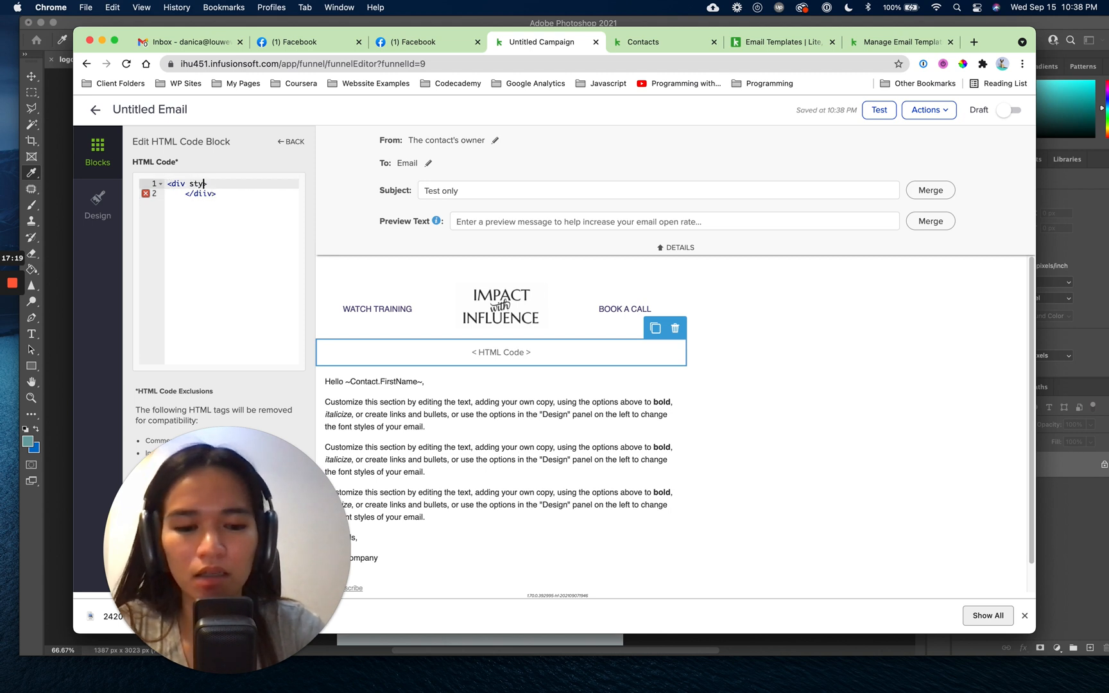
type("style=\"")
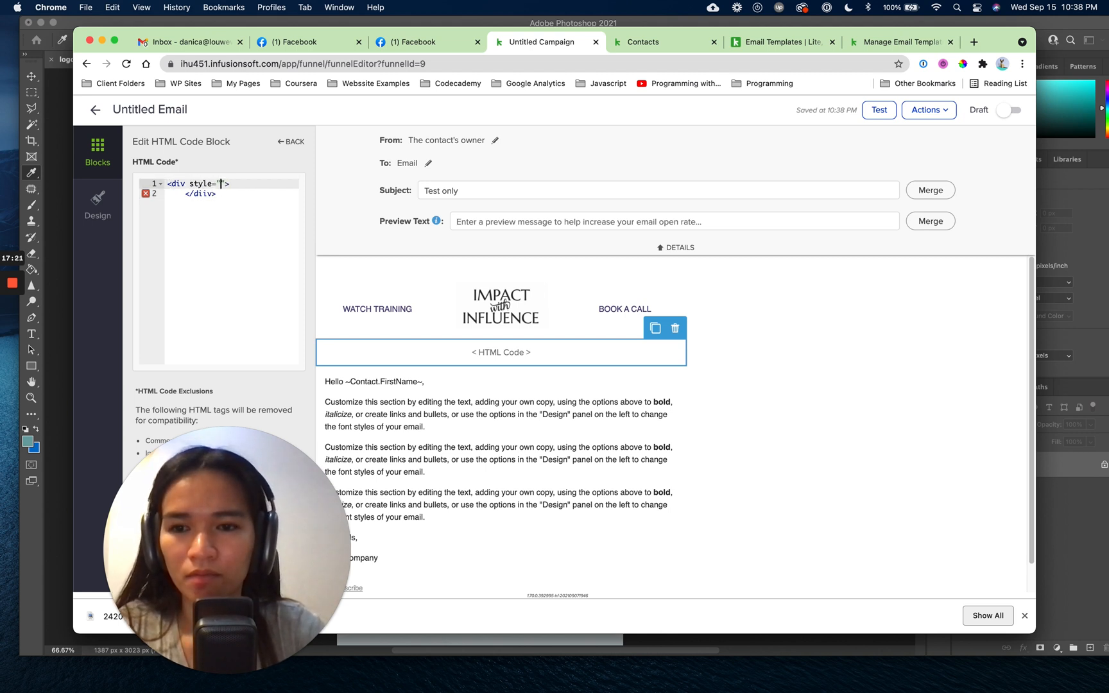
type("backgr")
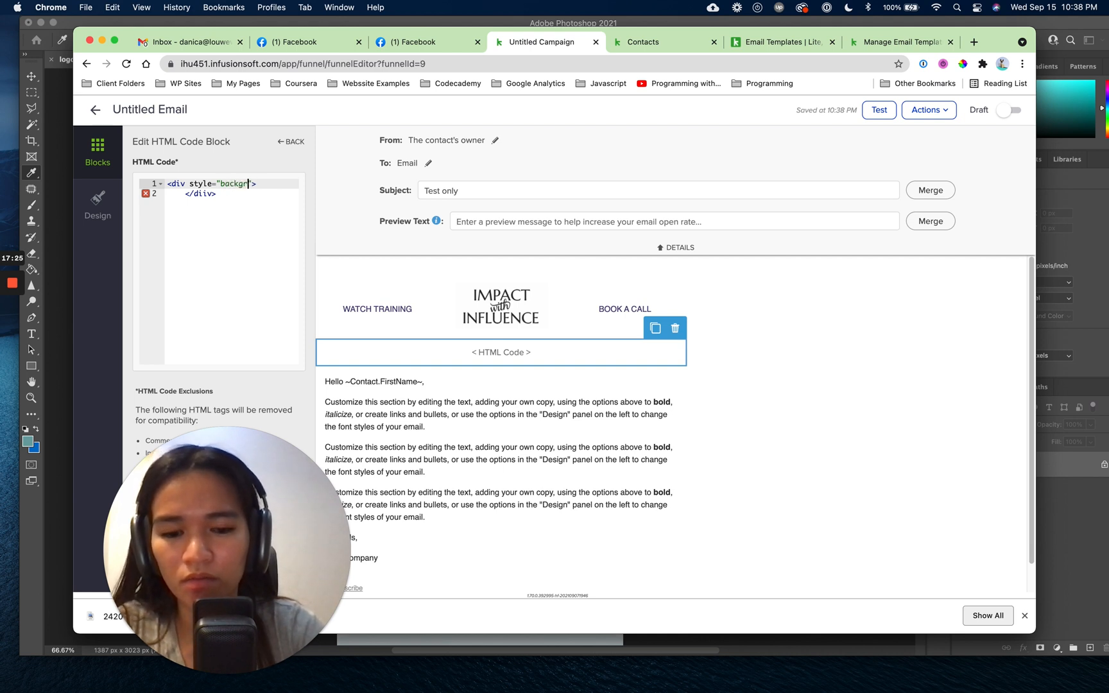
type("ound-color:6fa5a5")
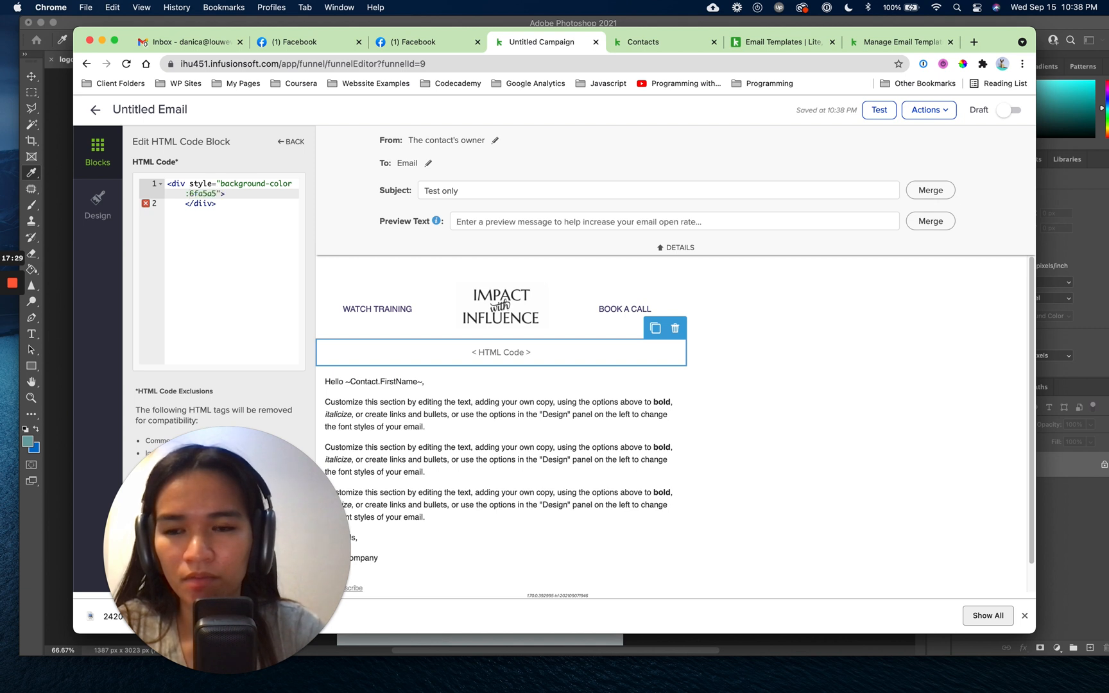
Complete the div's inline style with background color #6fa5a5 and a height of 400px.
type("#")
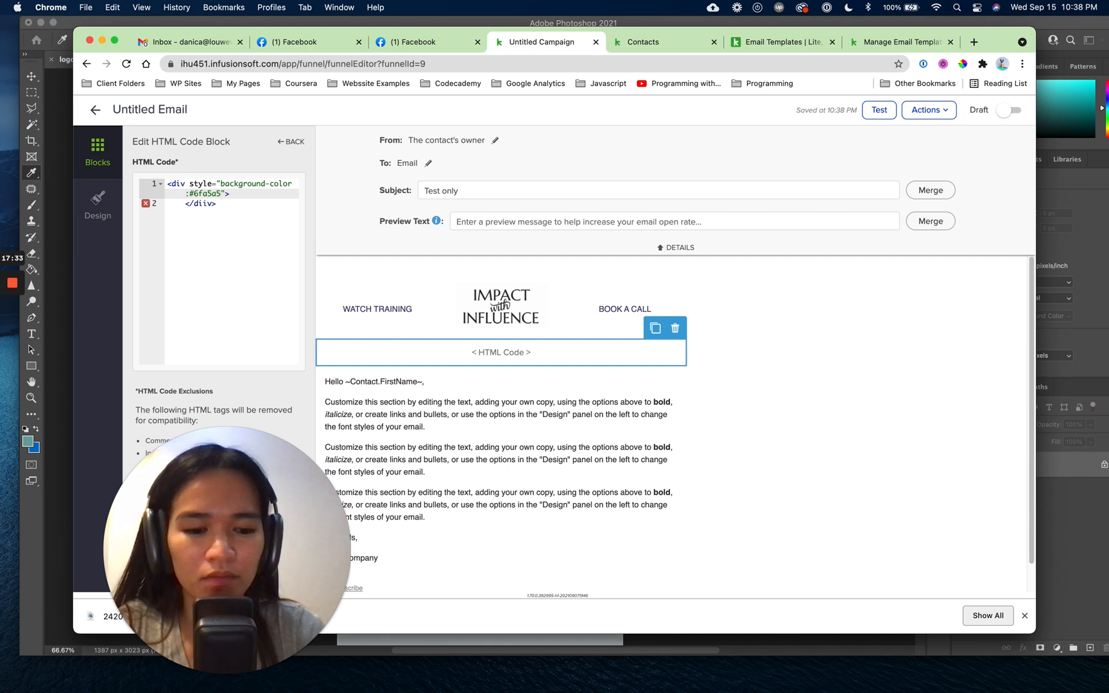
type(";height:")
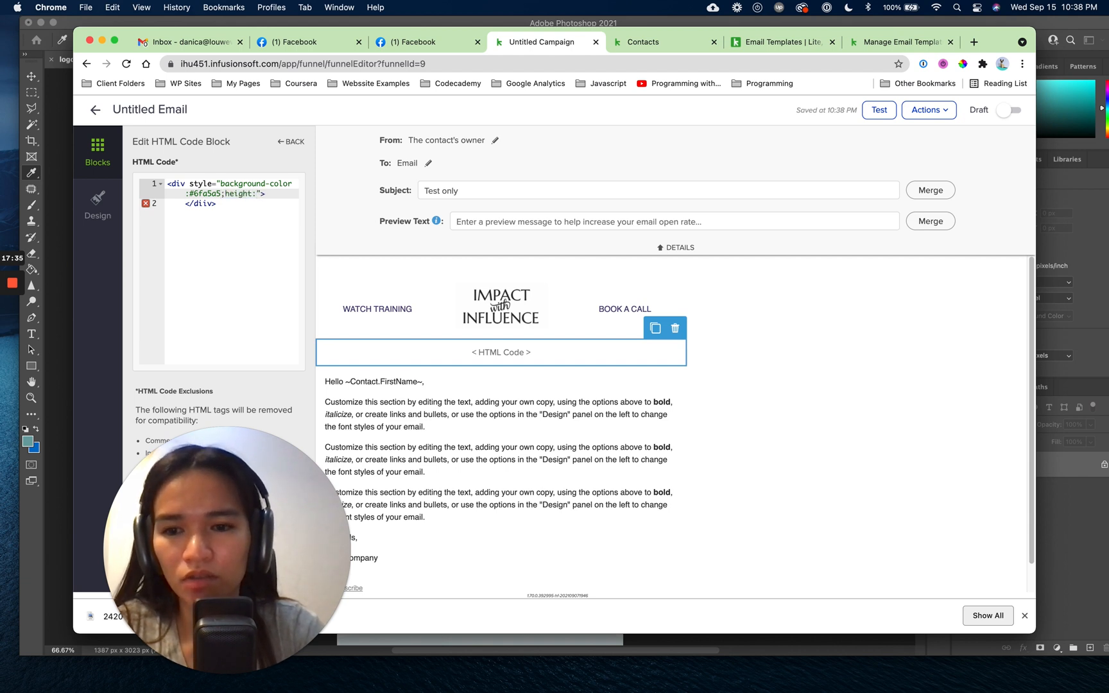
type("400px;")
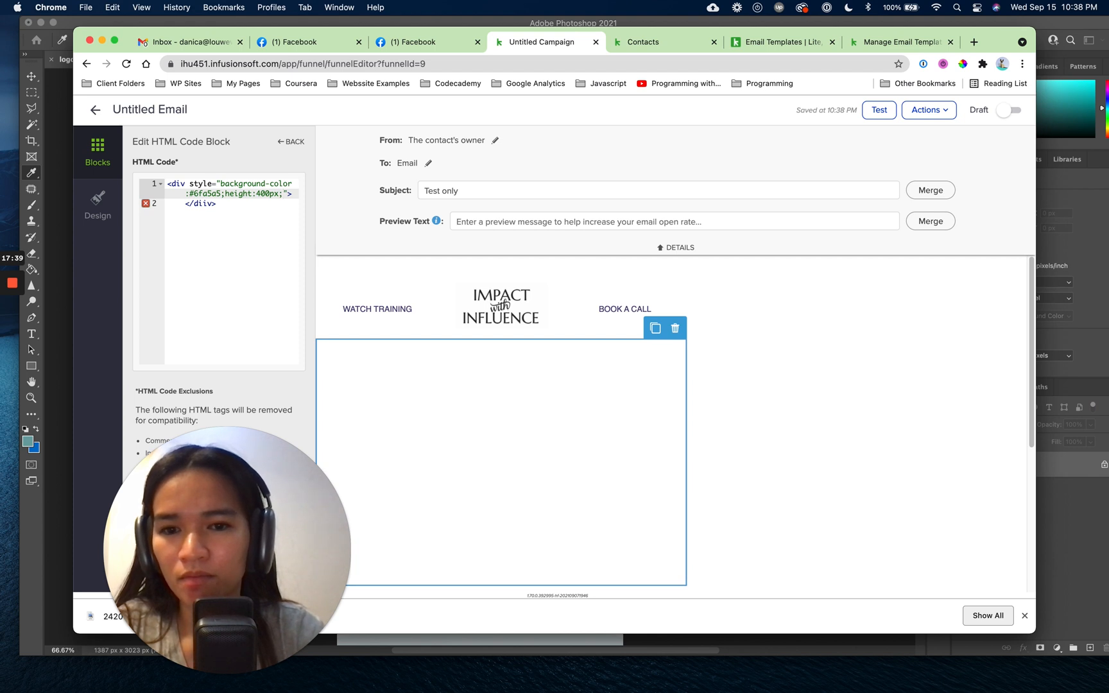
Add the text "Welcome" on its own line inside the div.
left_click(227, 252)
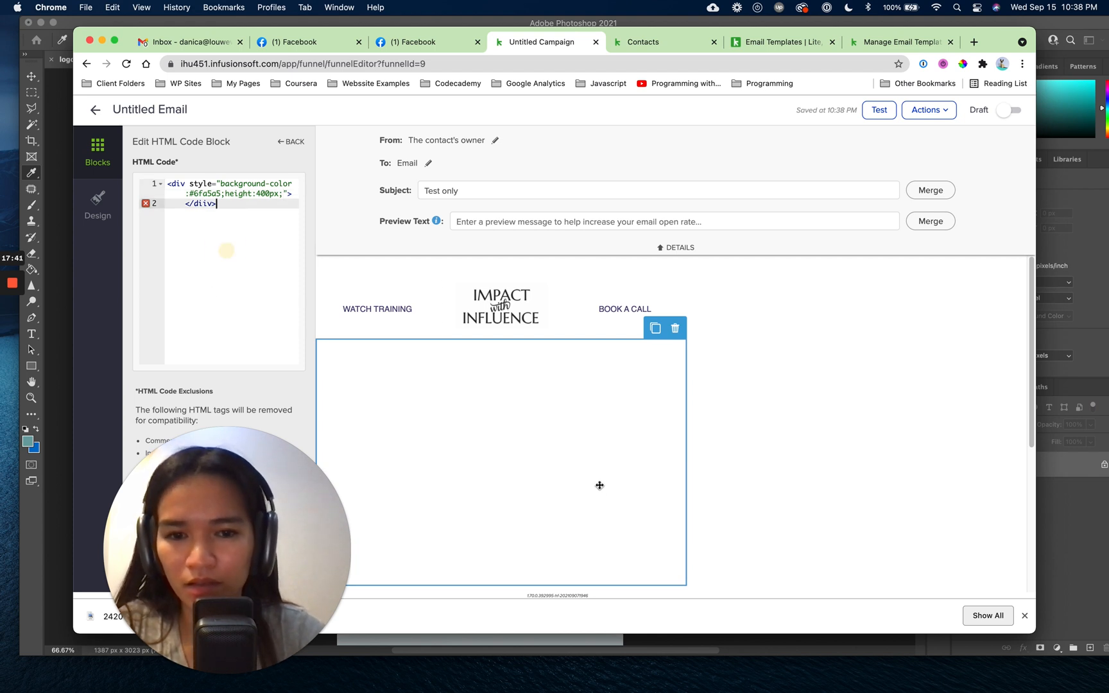
left_click(294, 193)
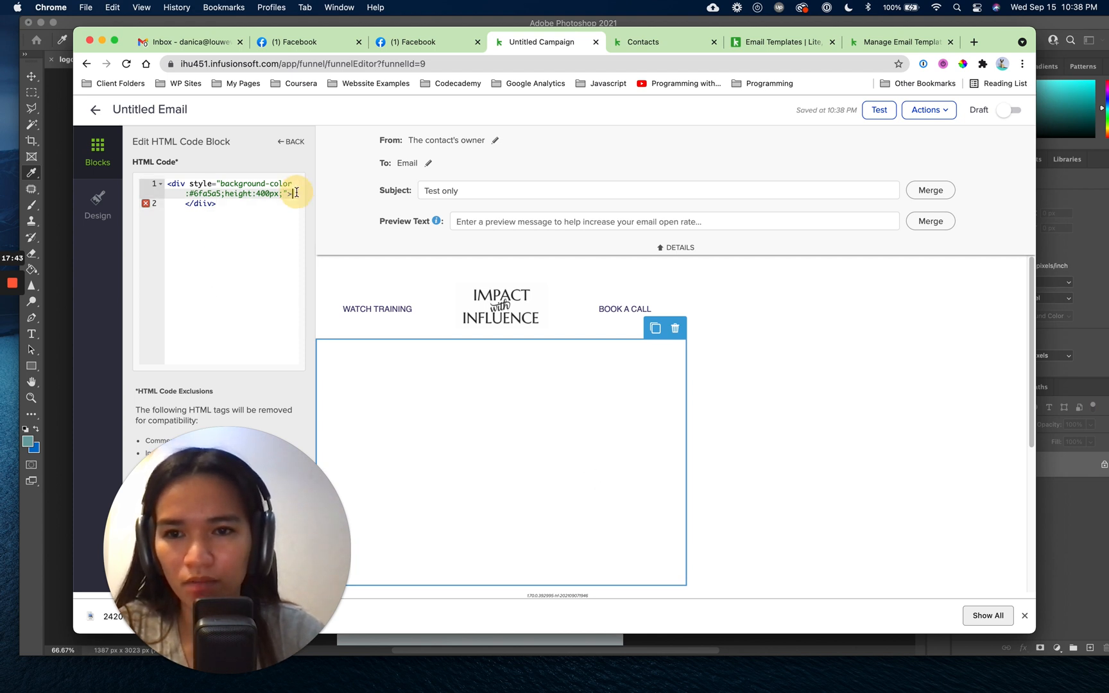
key("Return")
type("Welcome")
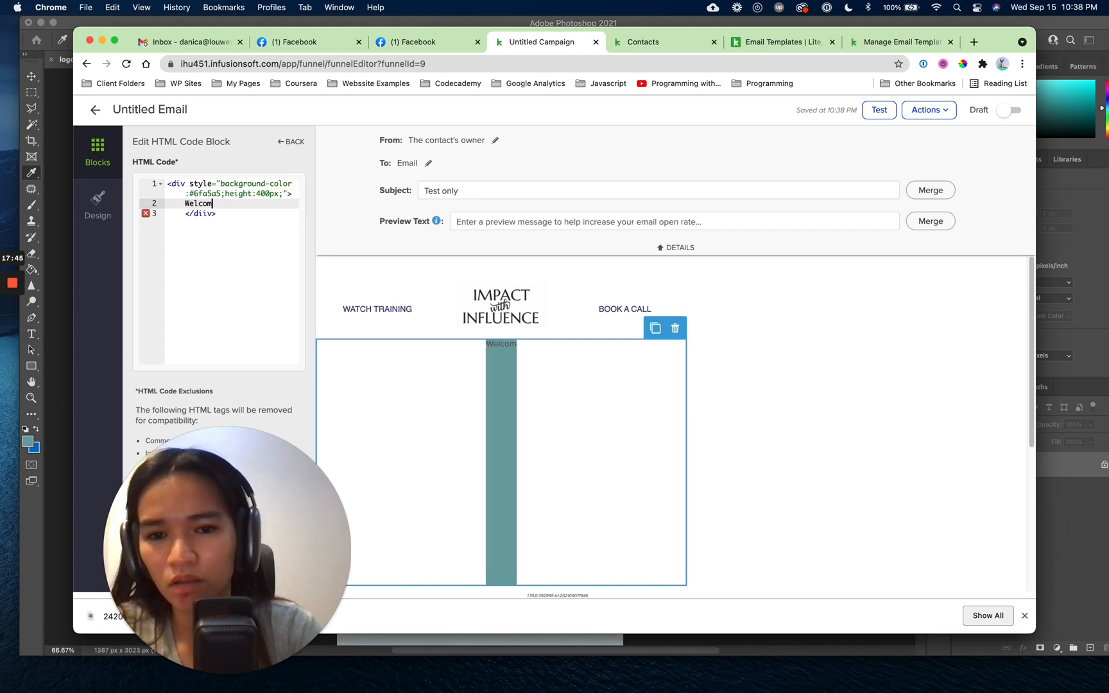
Add width:100%; to the div's inline style so the colored block spans the email.
left_click(281, 194)
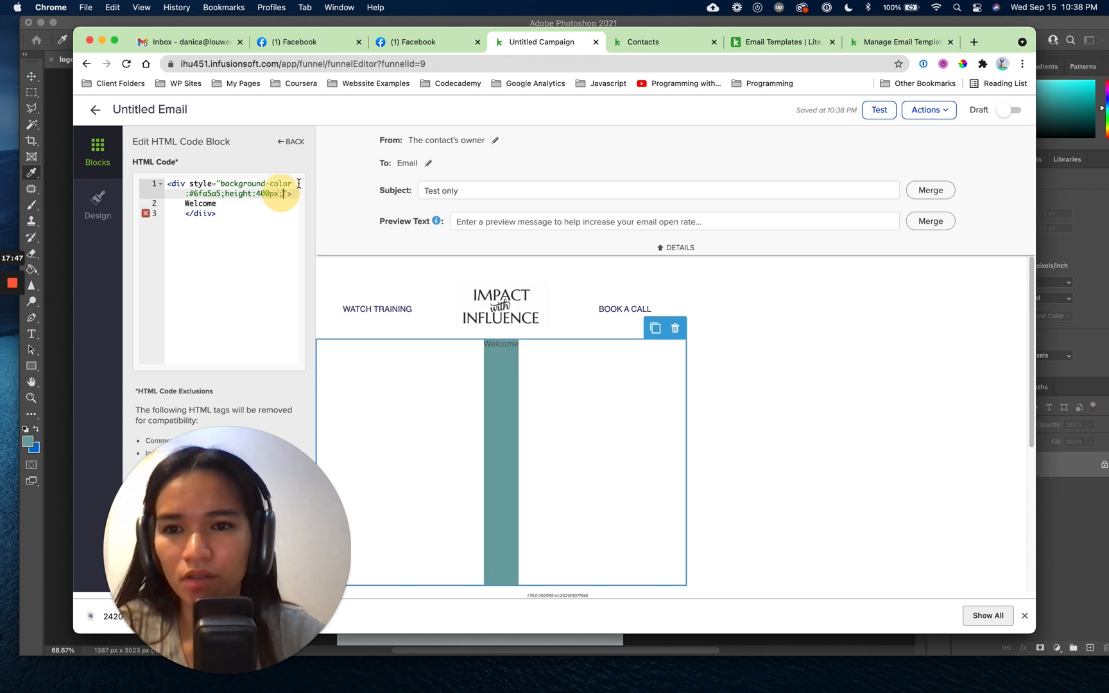
type(";width")
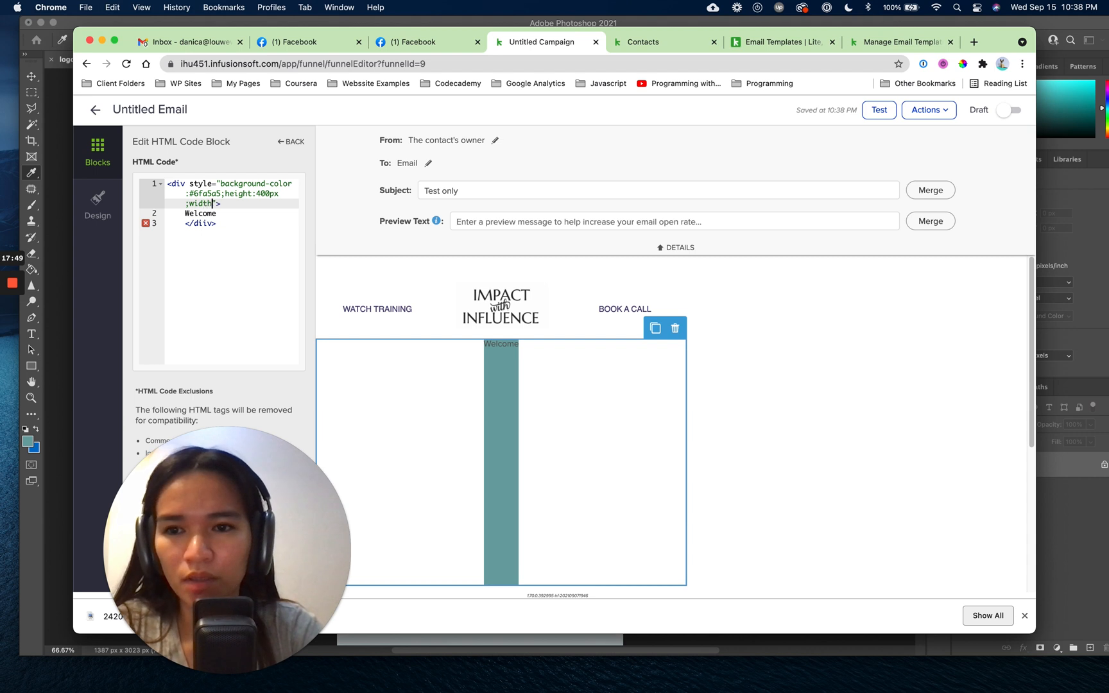
type(":100%")
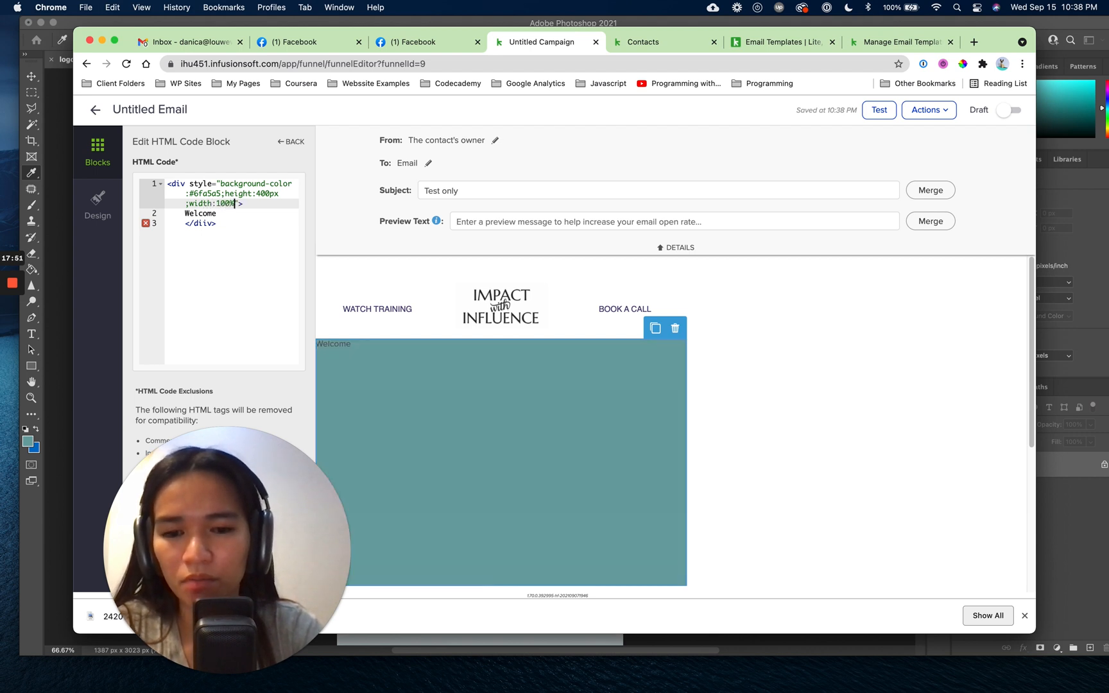
type(";")
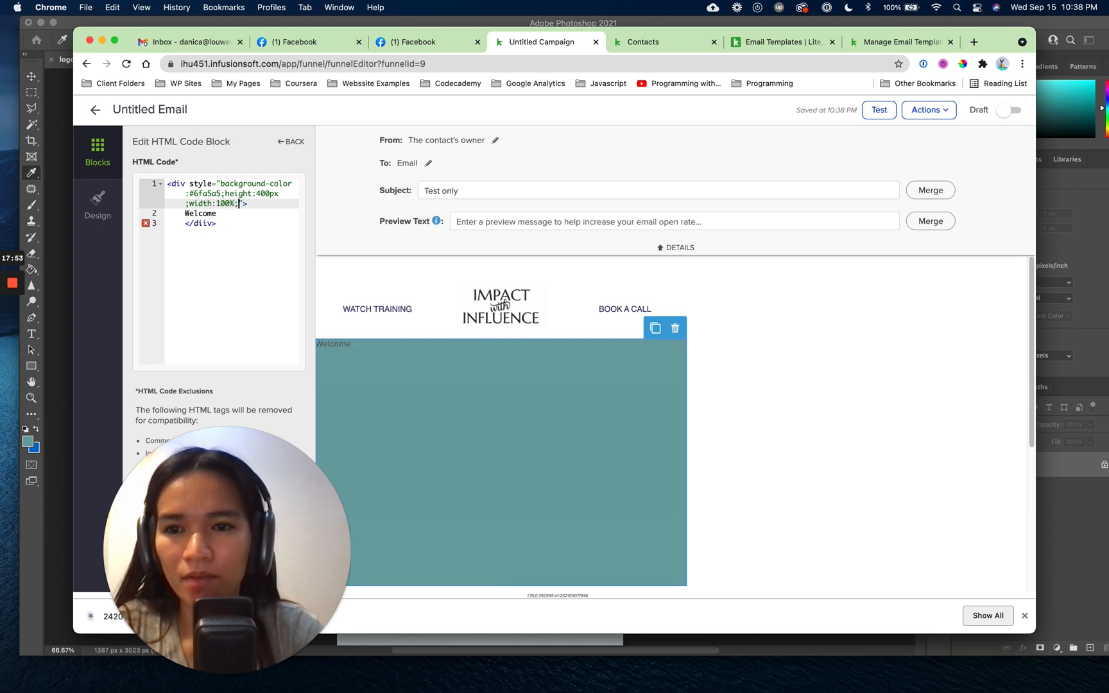
scroll(642, 353, "down", 3)
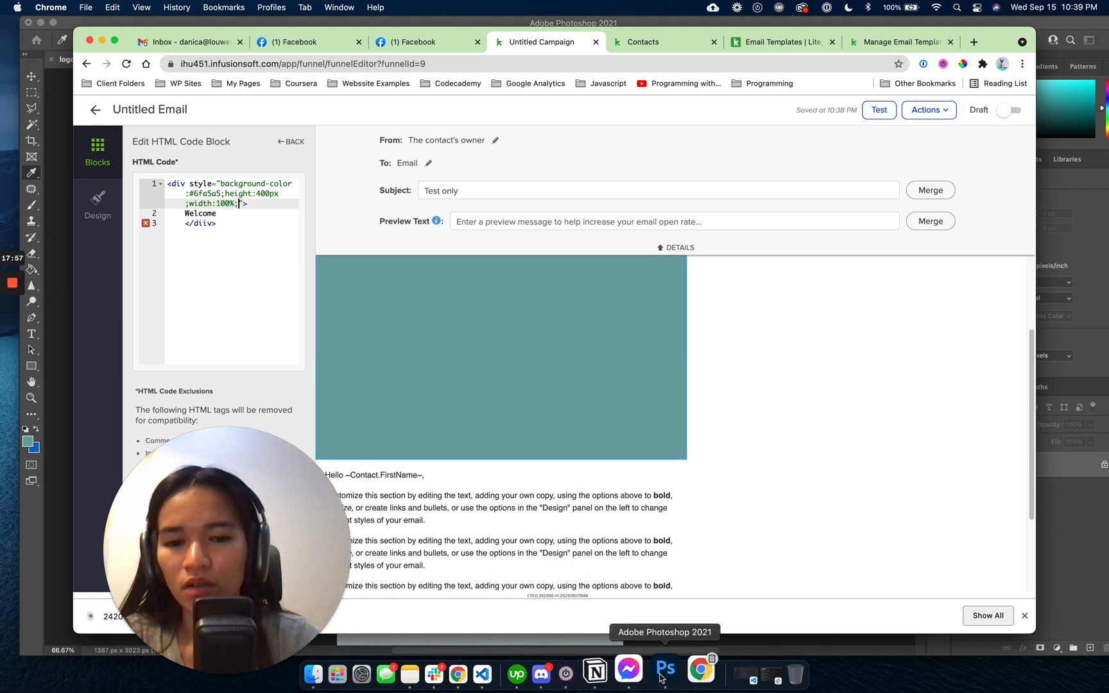
Switch to Photoshop, dismiss the foreground color picker without changes and activate the Move tool.
left_click(661, 676)
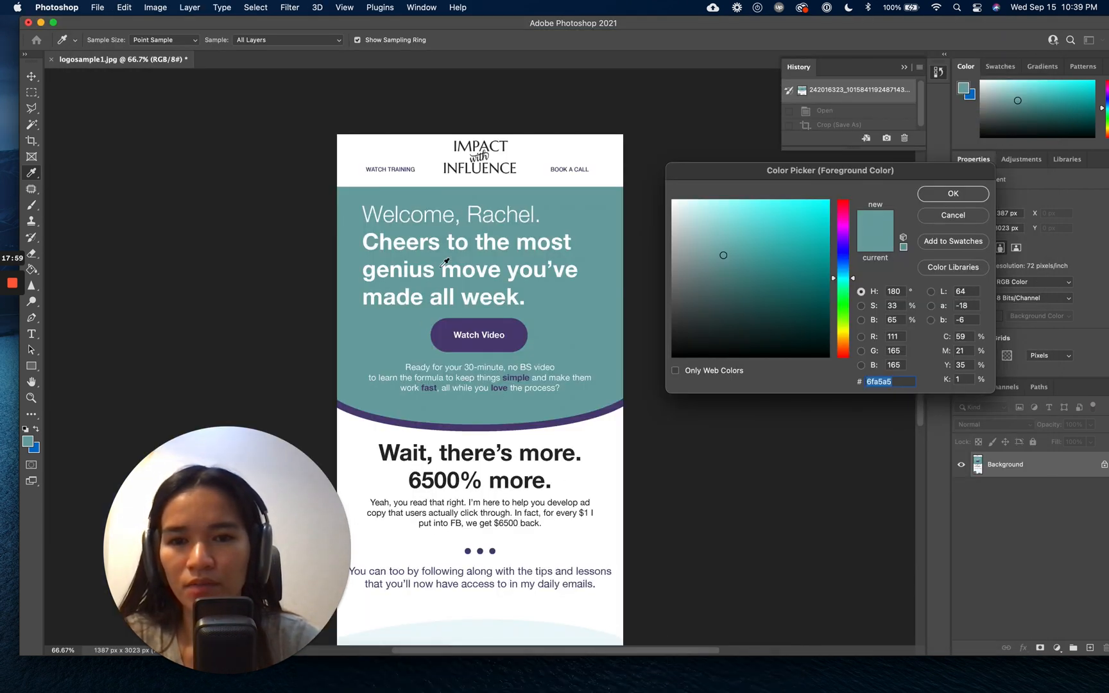
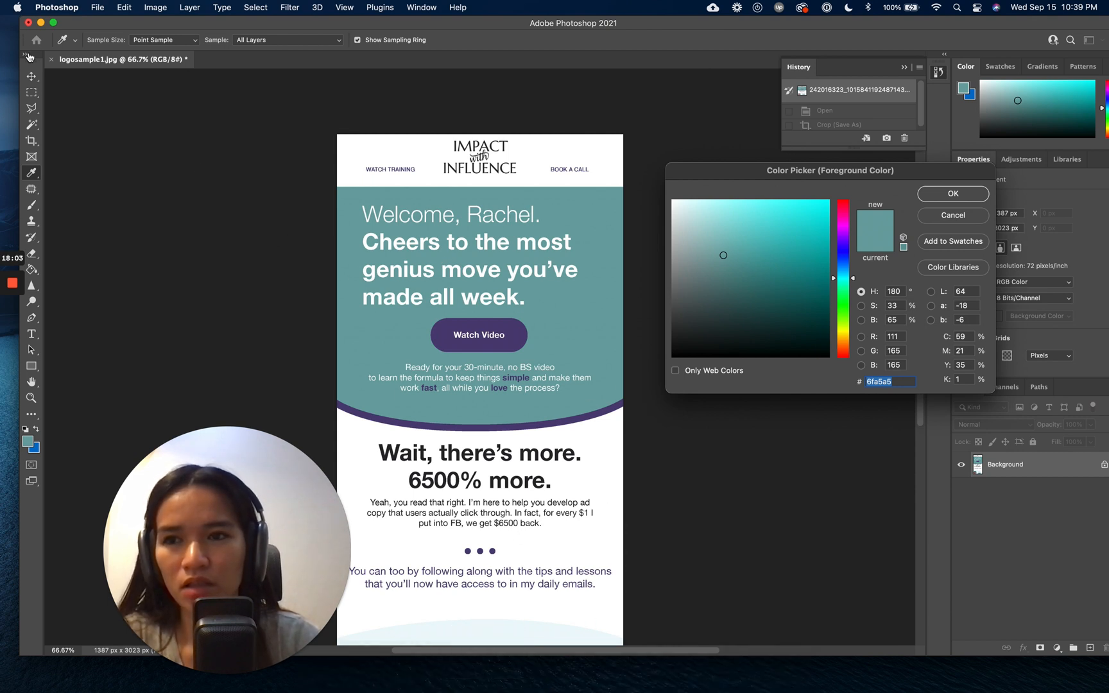
left_click(943, 215)
left_click(30, 76)
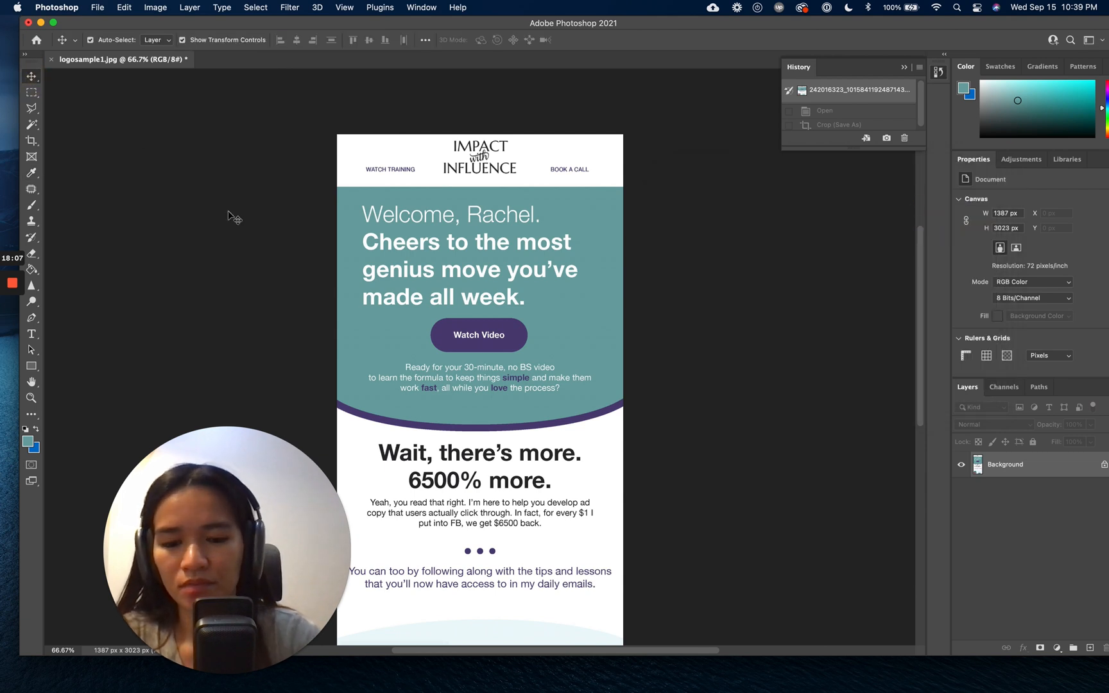
Open TextEdit with a new blank document and place its window beside the email mockup.
key("super+space")
type("text")
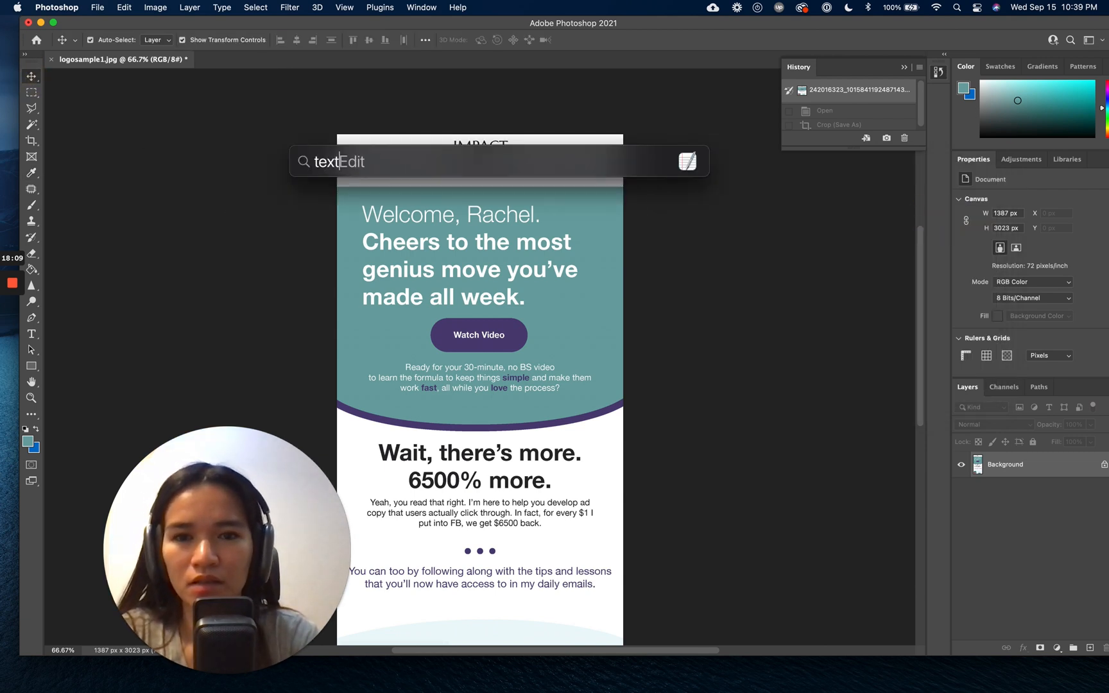
key("Return")
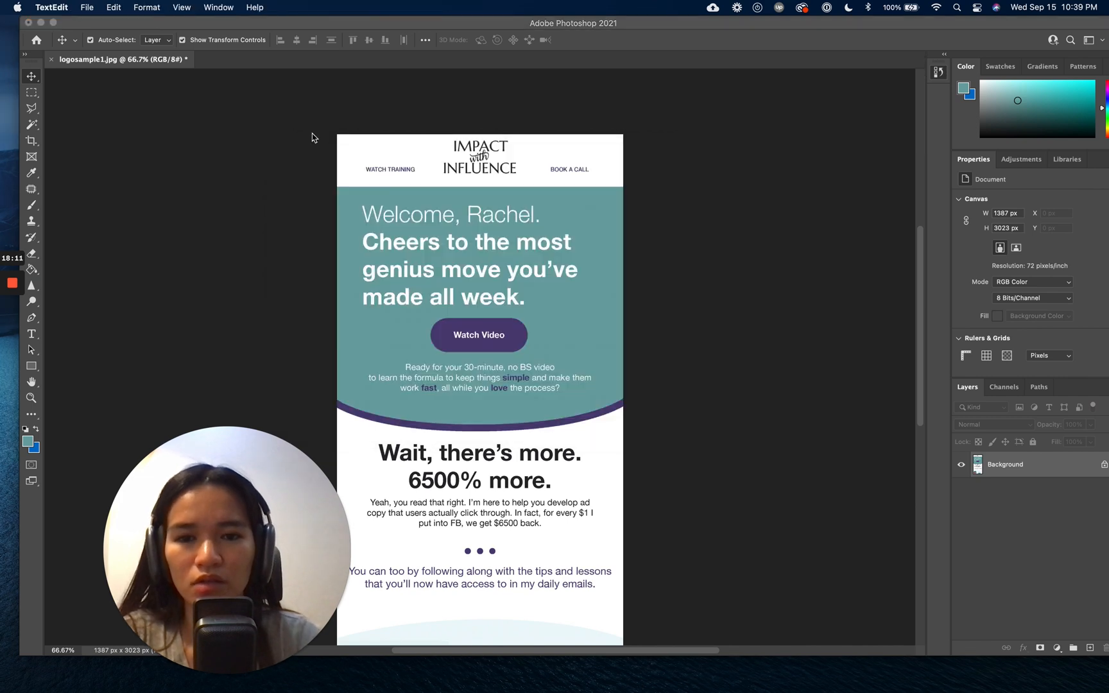
left_click_drag(486, 131, 805, 124)
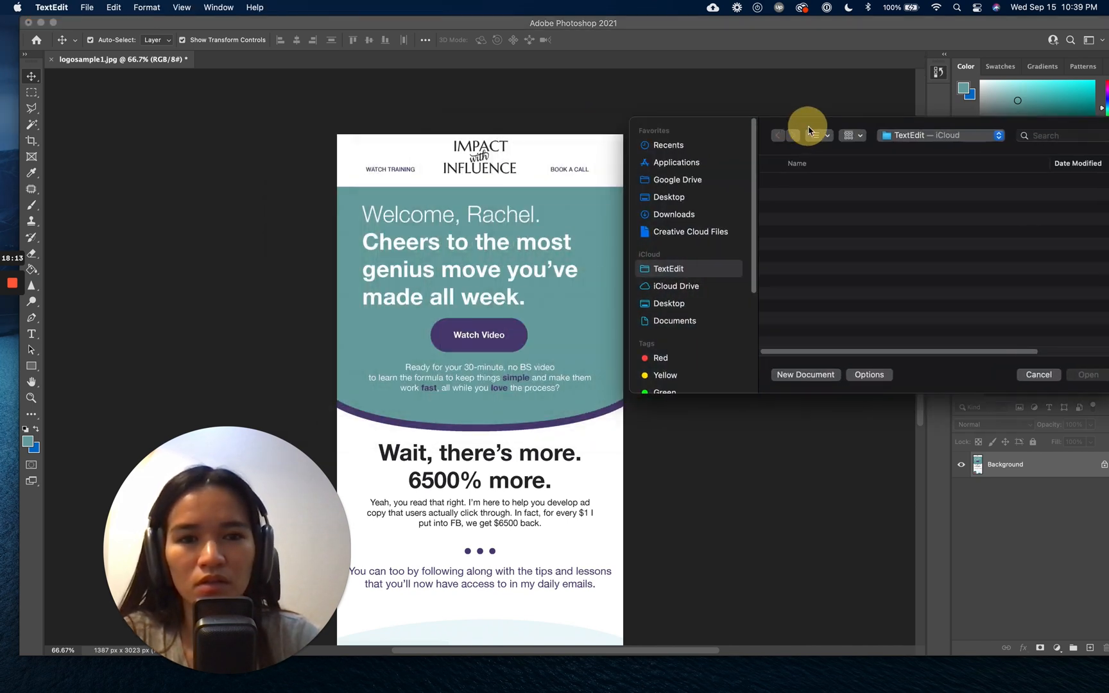
left_click(782, 380)
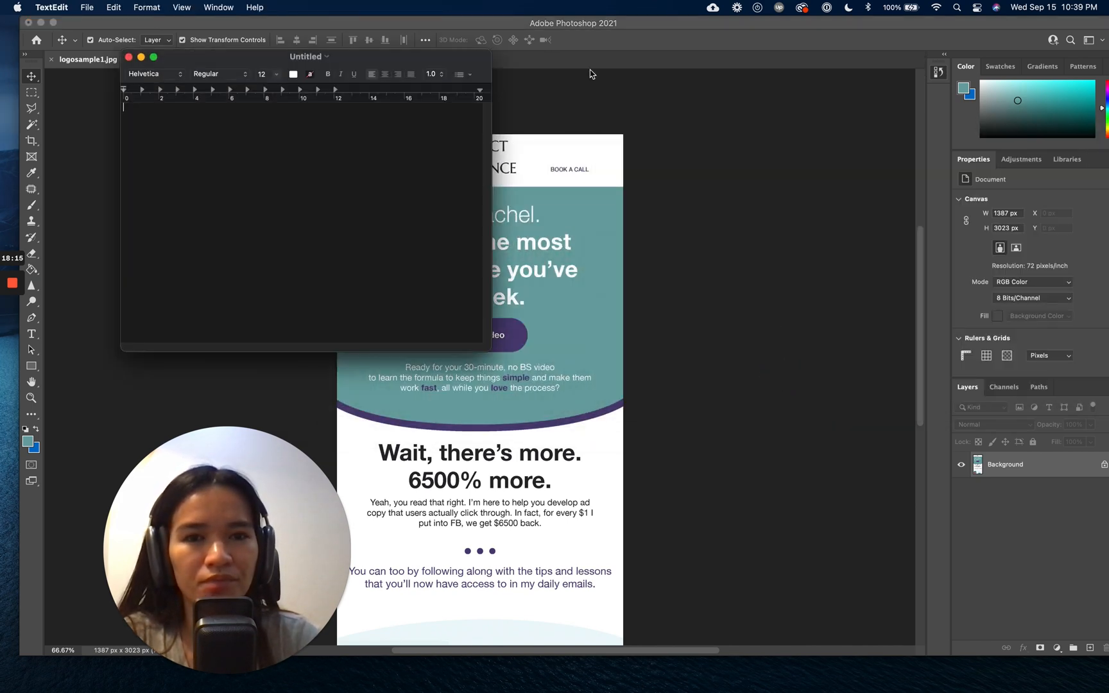
left_click_drag(257, 64, 774, 114)
Write the draft heading "Welcome, ." in the text document at font size 48.
type("Welcome")
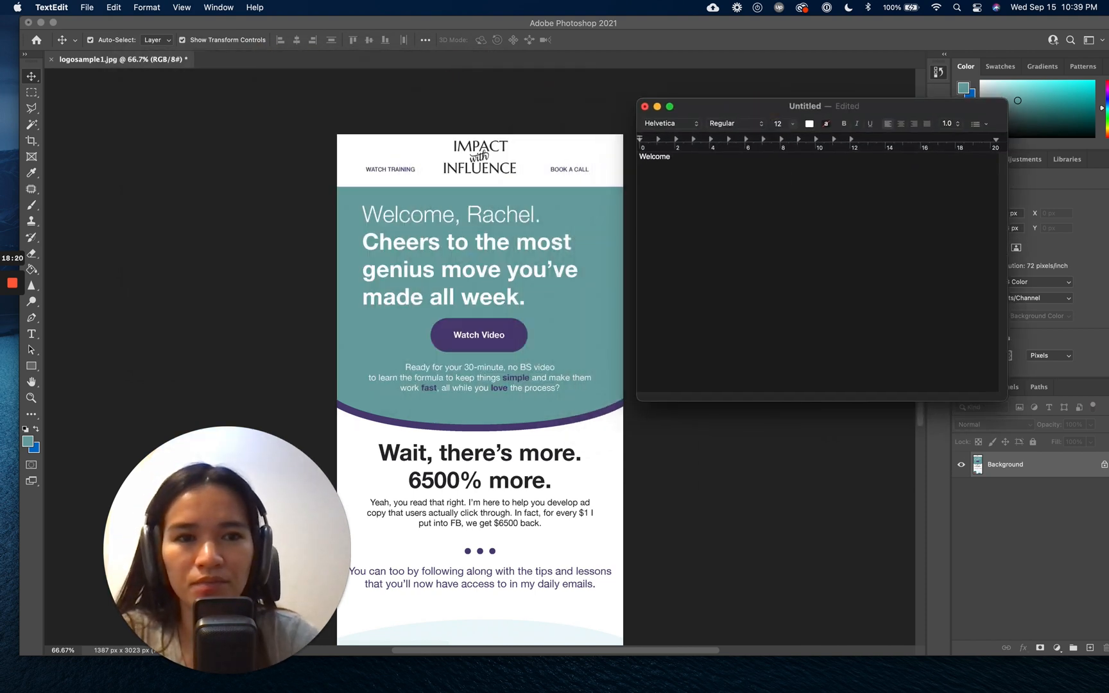
key("super+a")
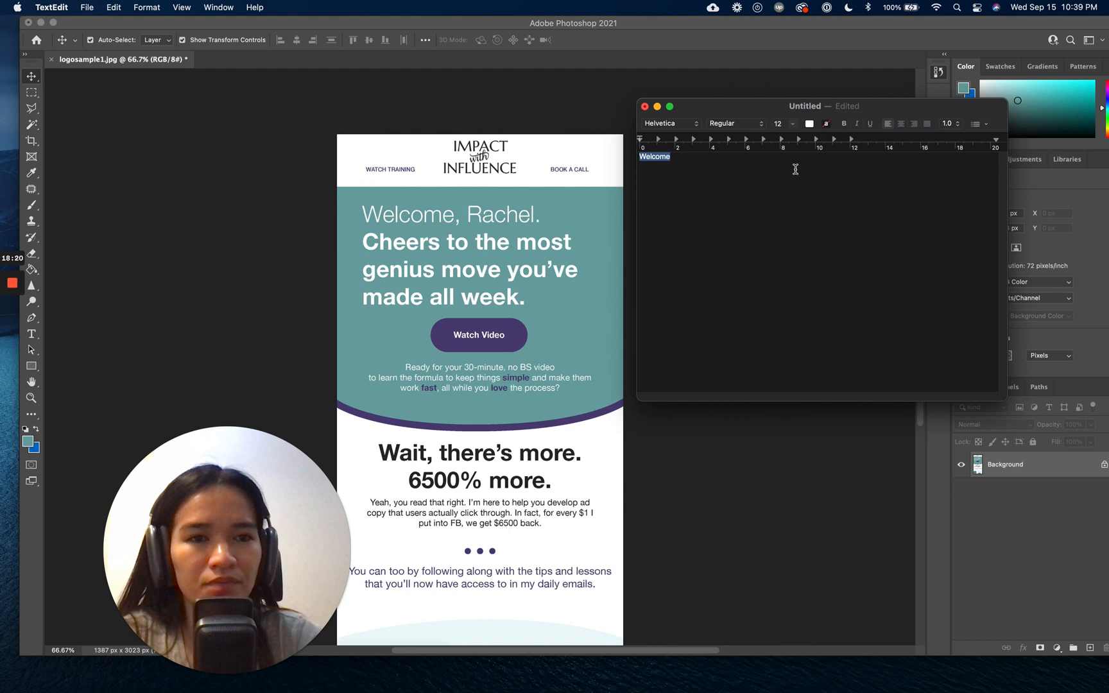
left_click(793, 123)
left_click(790, 229)
left_click(780, 169)
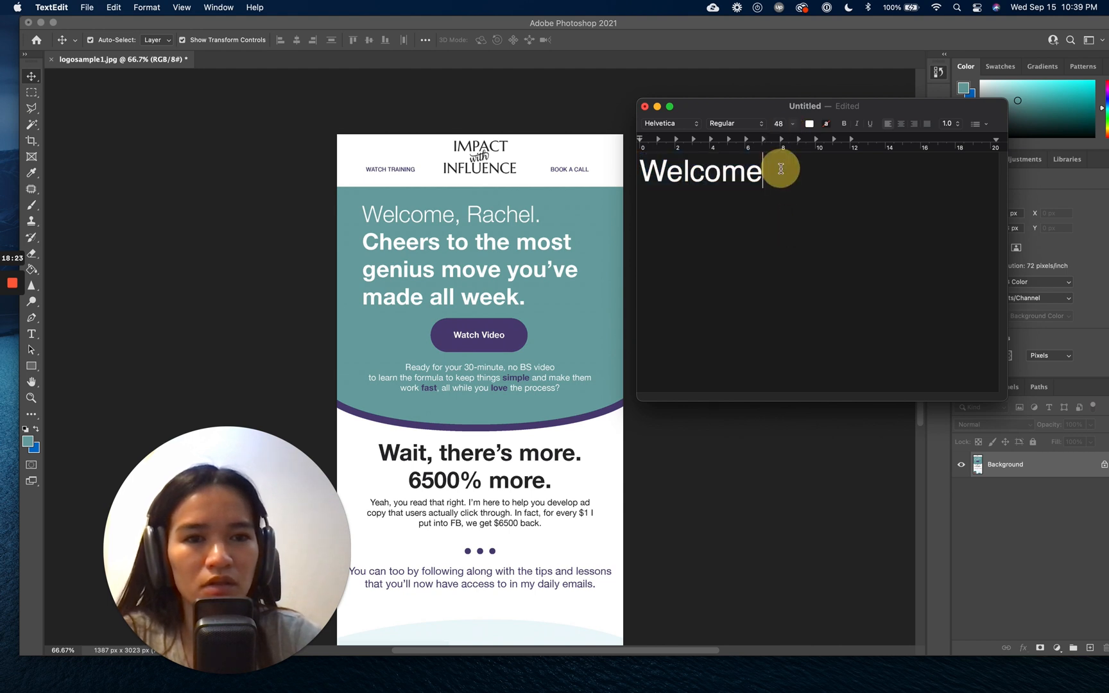
type(",")
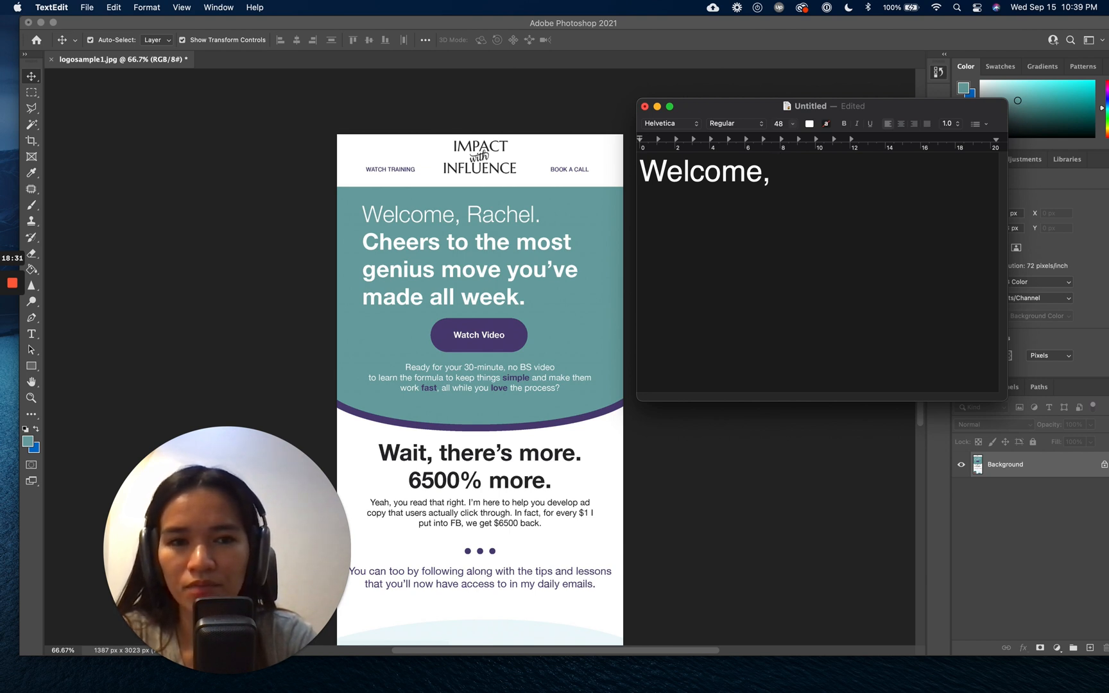
type(".")
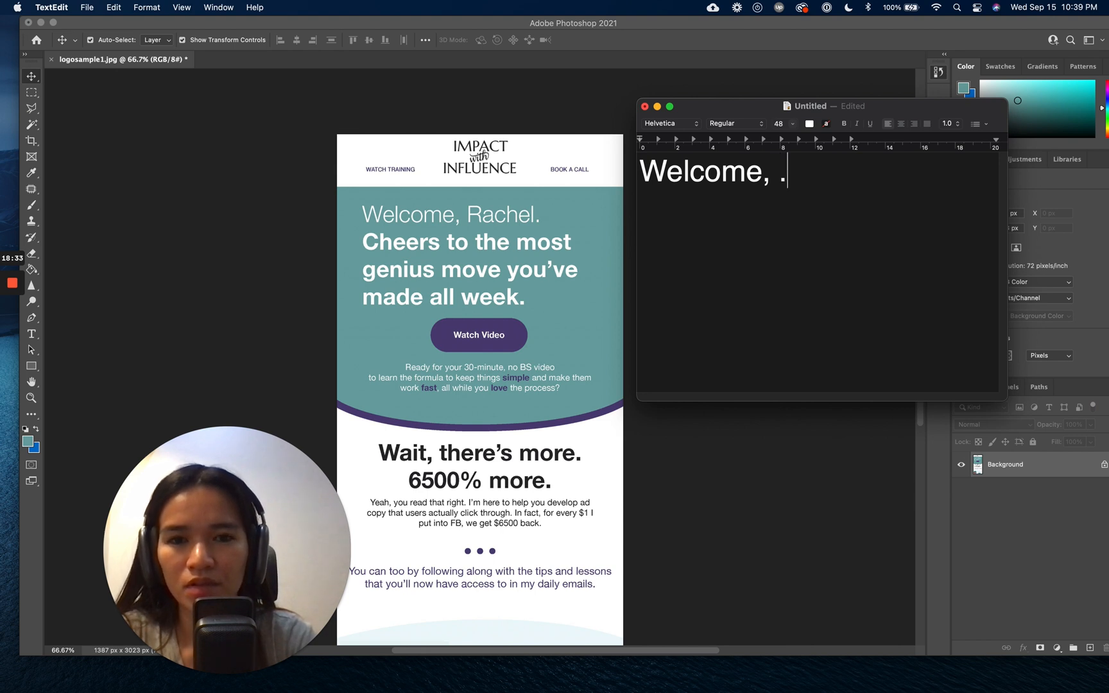
Copy the draft heading and, back in Chrome, replace the div's text with <h1>Welcome, .</h1>.
triple_click(777, 178)
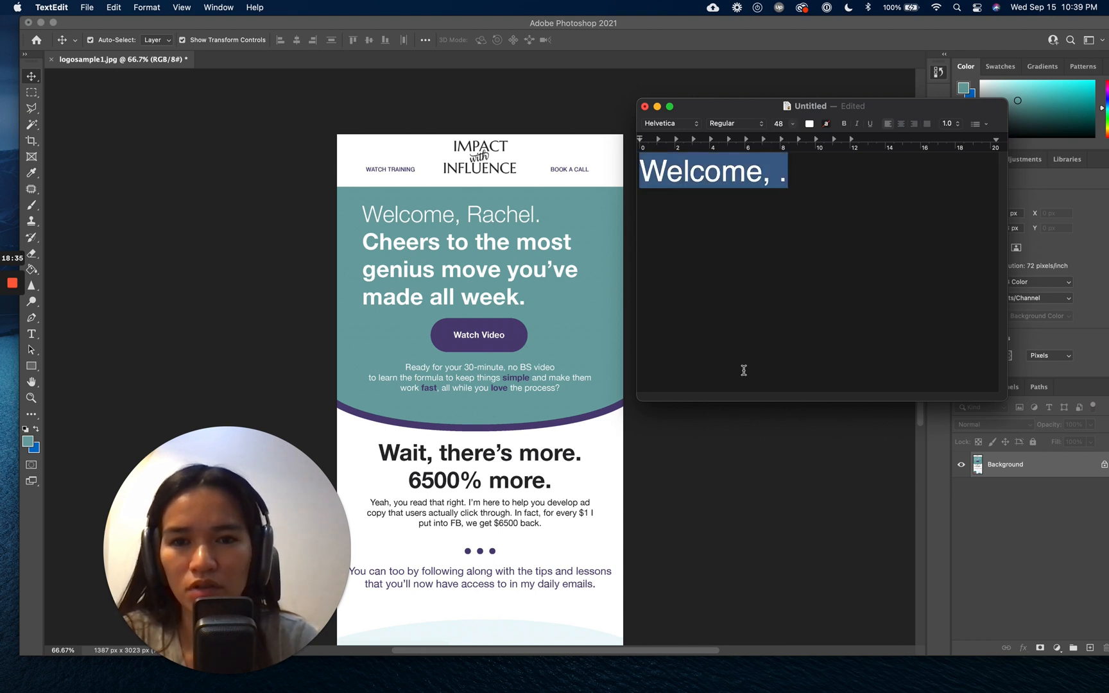
mouse_move(578, 679)
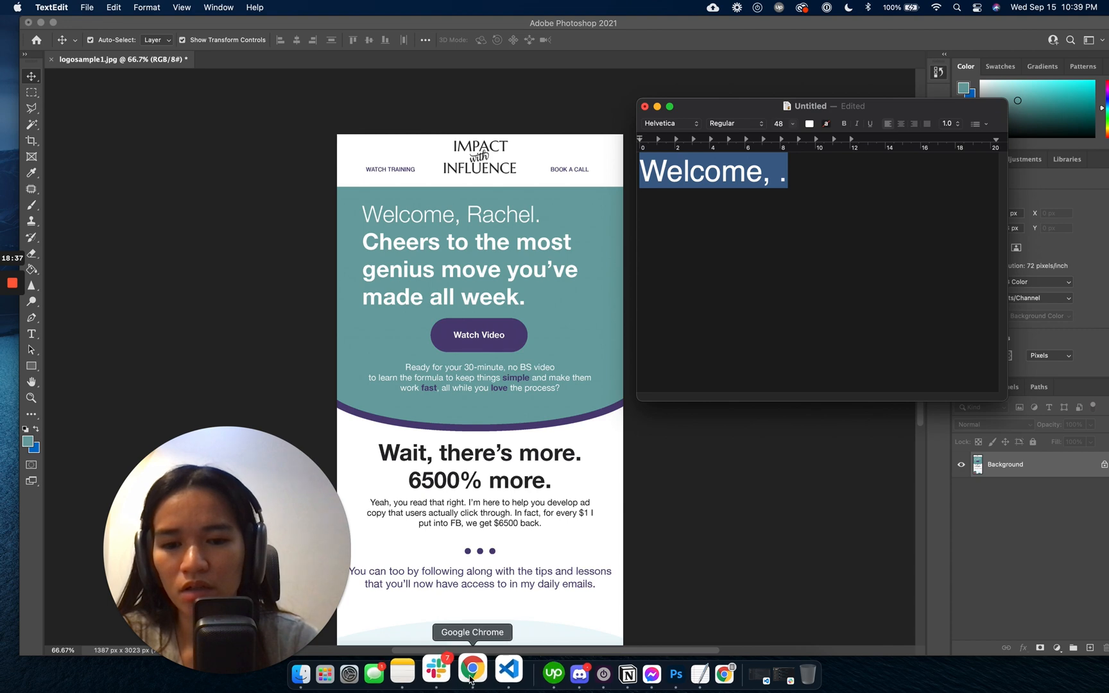
left_click(473, 671)
left_click(208, 214)
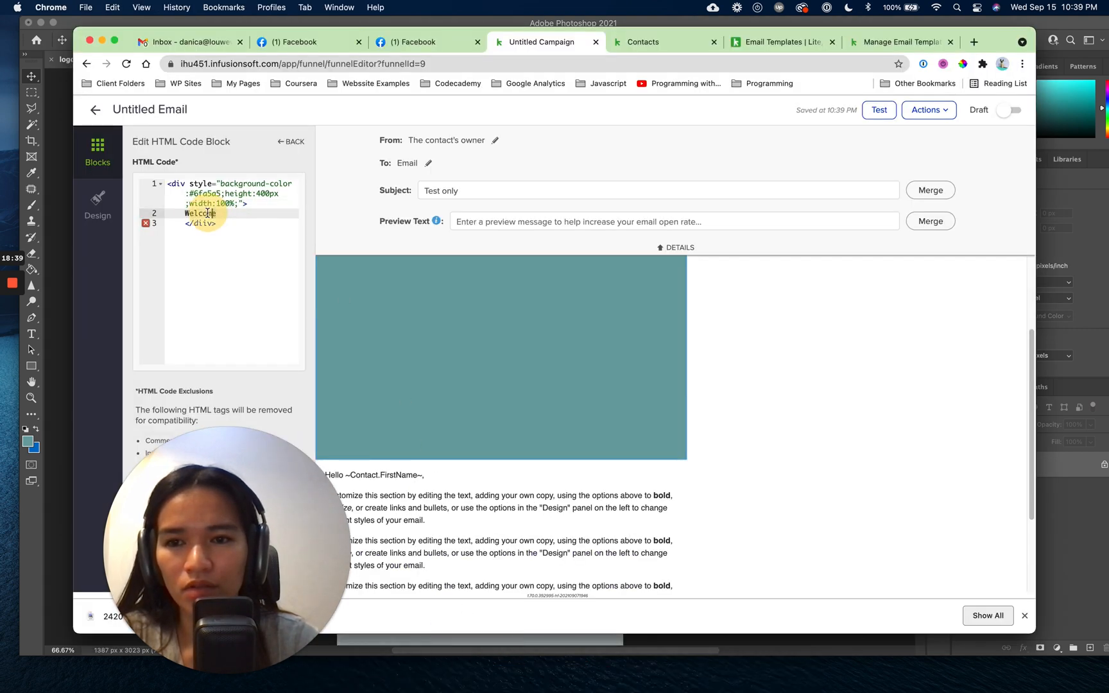
double_click(208, 213)
type("<")
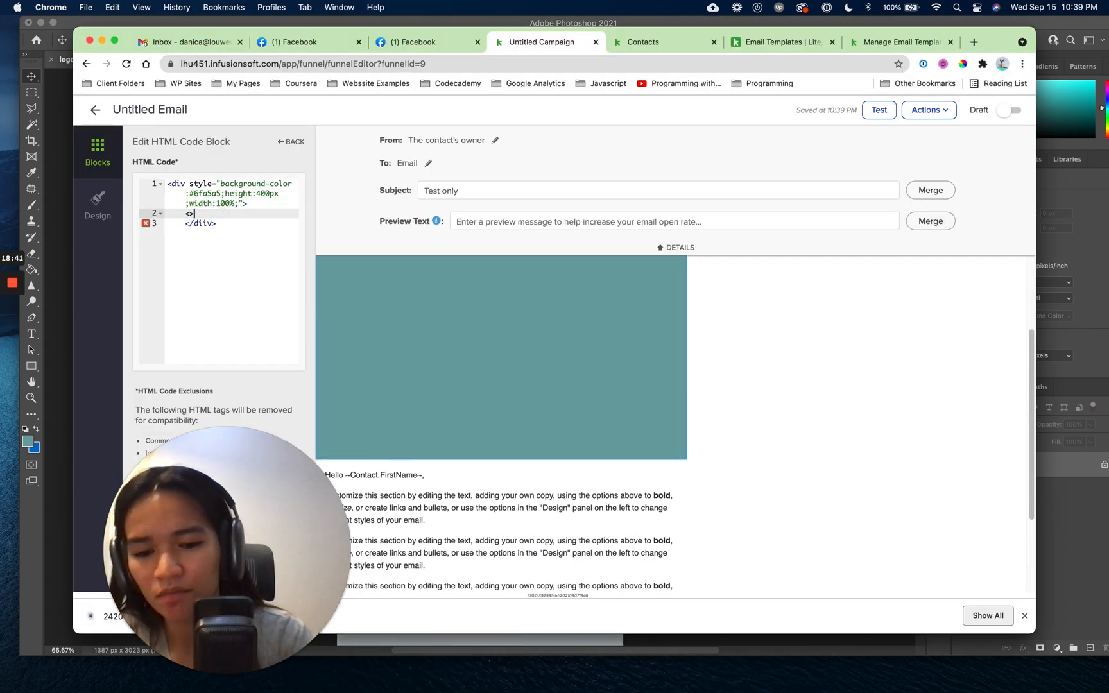
type("h1")
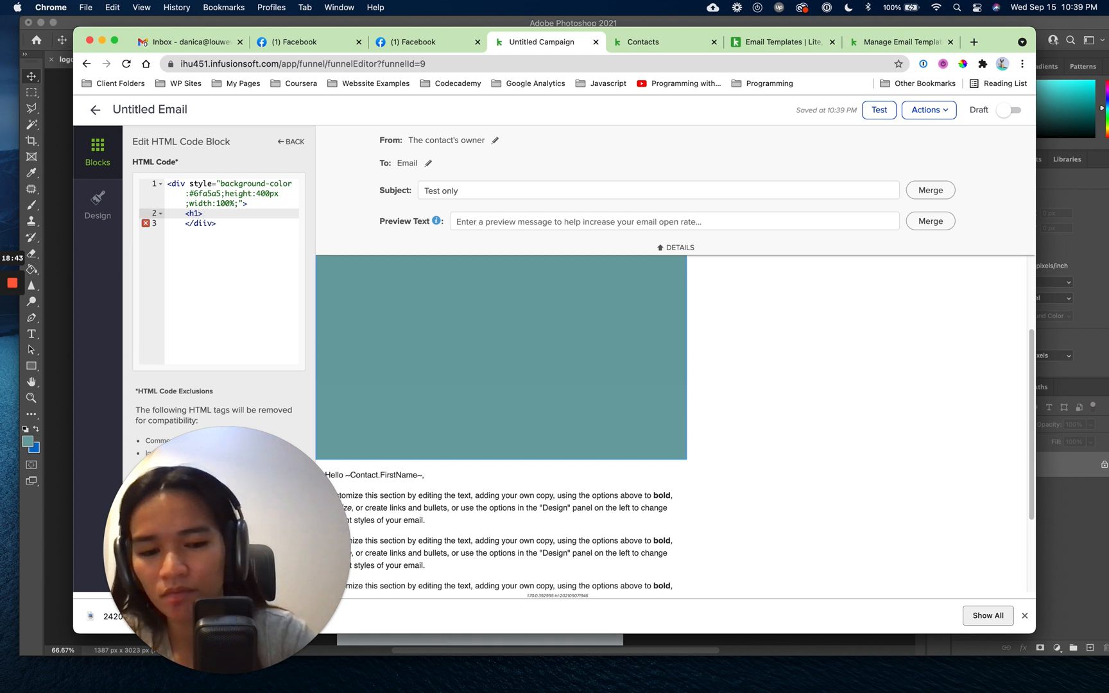
type("</h1>")
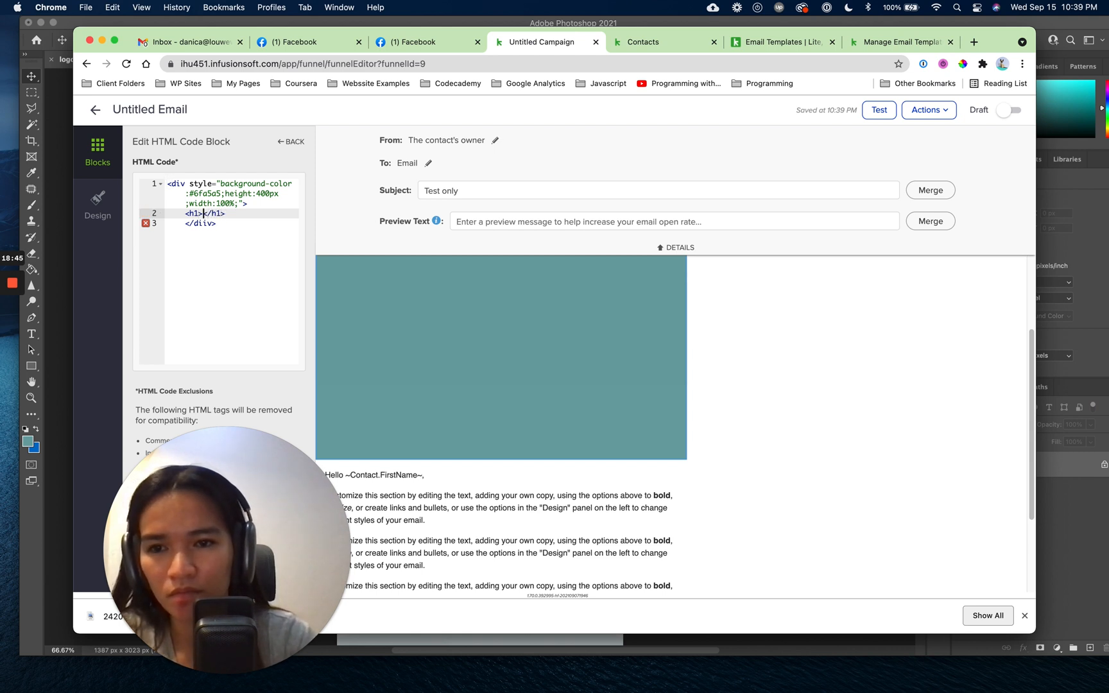
type("Welcome, .")
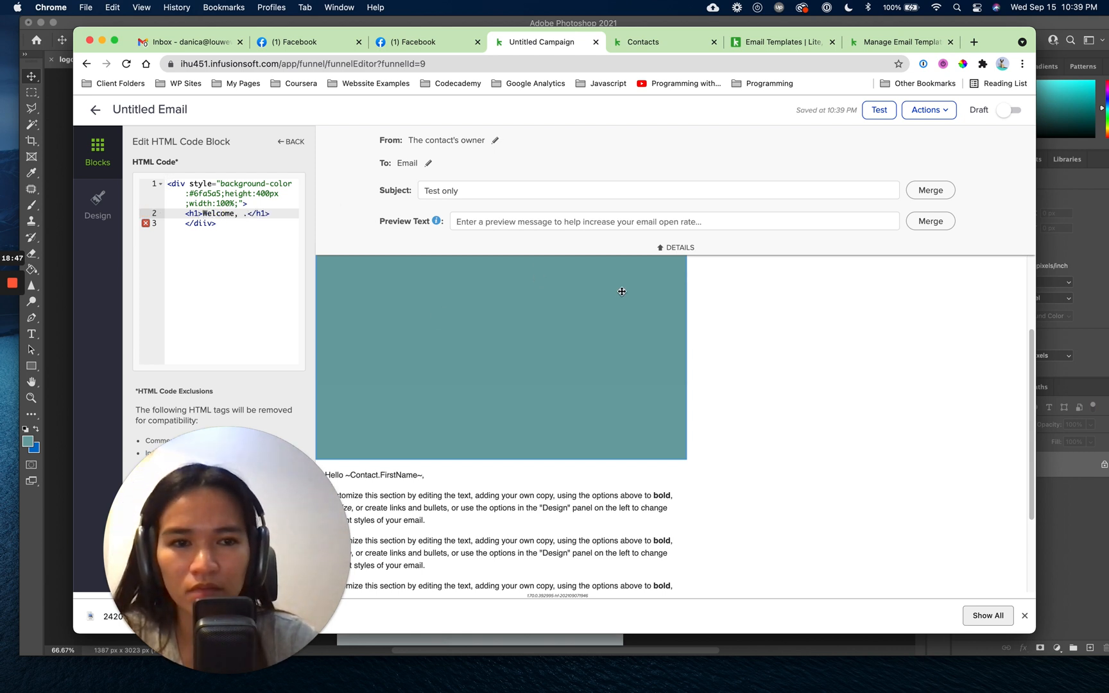
Copy the ~Contact.FirstName~ merge field from the greeting line of the email's text block.
left_click(944, 222)
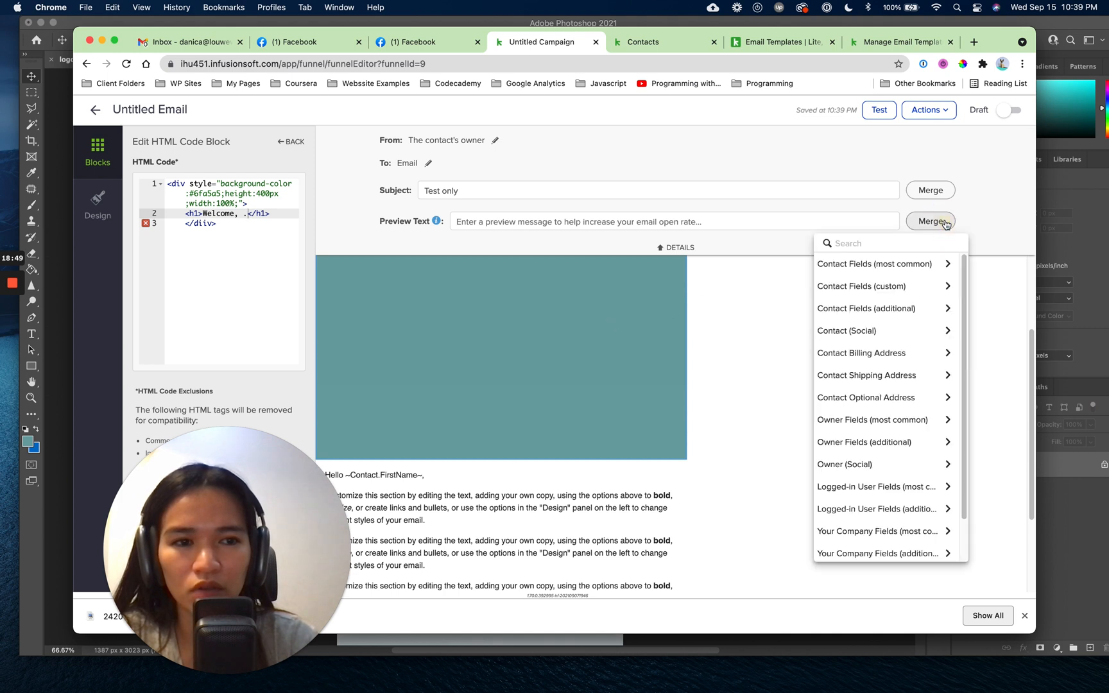
left_click(456, 480)
left_click(420, 475)
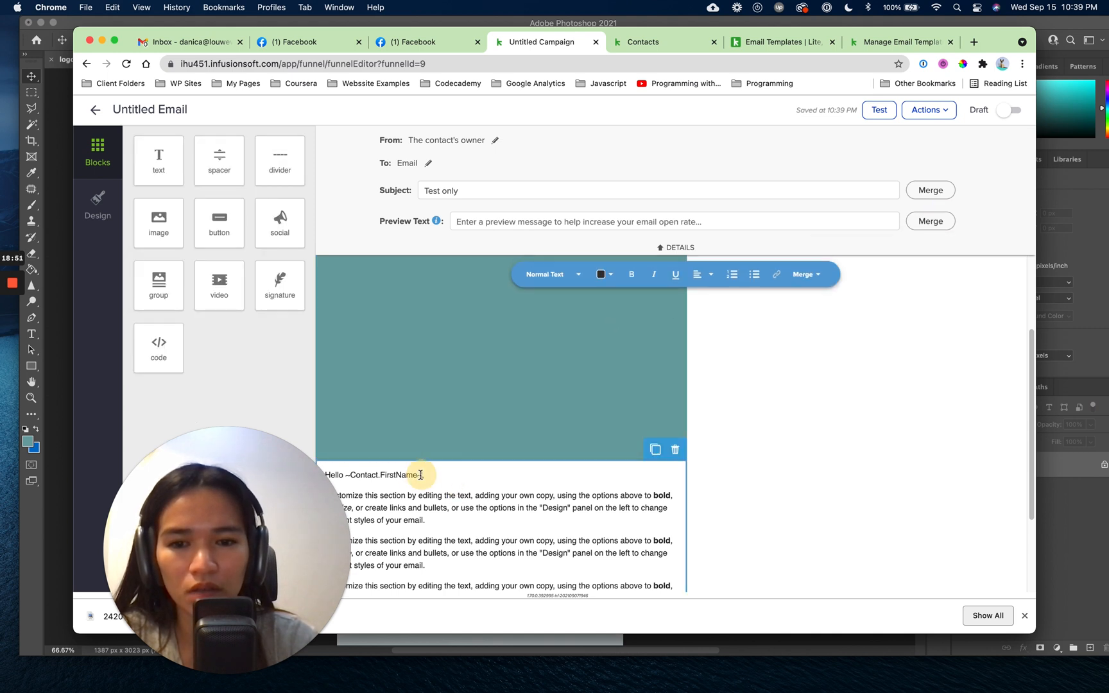
left_click_drag(420, 475, 345, 476)
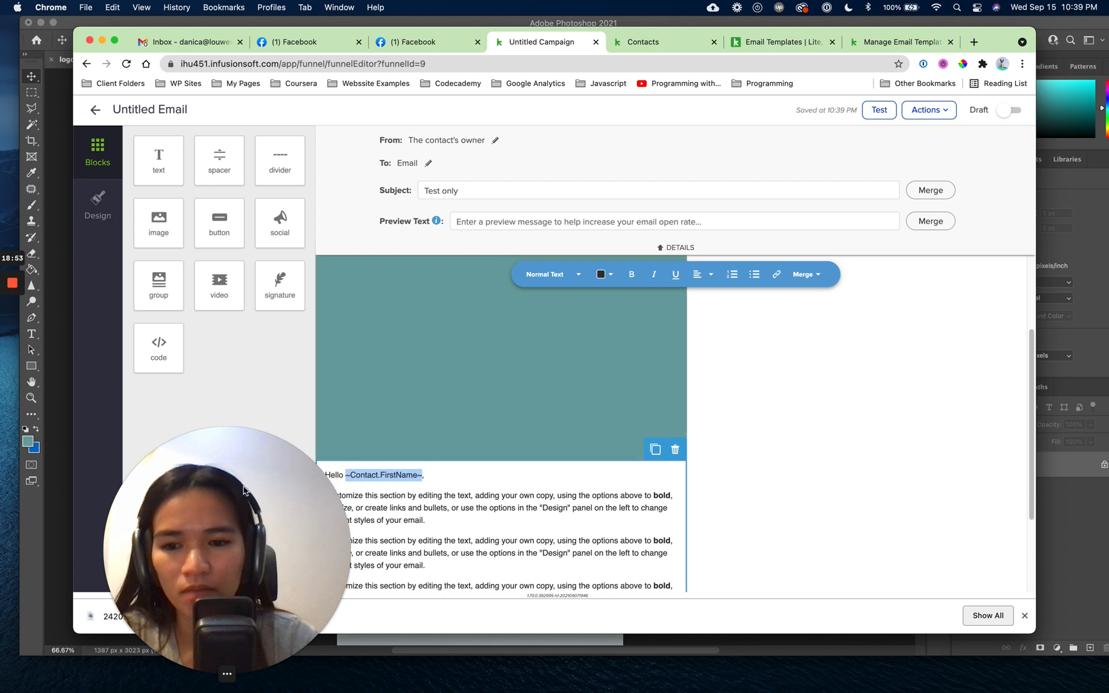
left_click_drag(243, 491, 921, 433)
left_click(451, 478)
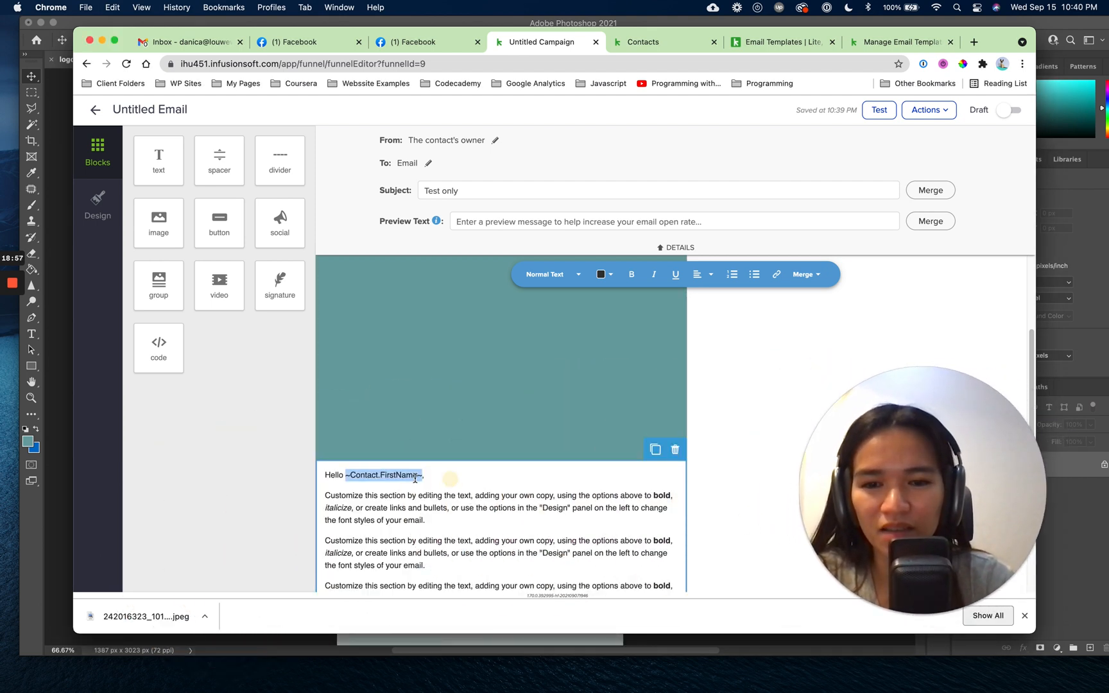
left_click(415, 478)
left_click_drag(421, 475, 348, 478)
key("super+c")
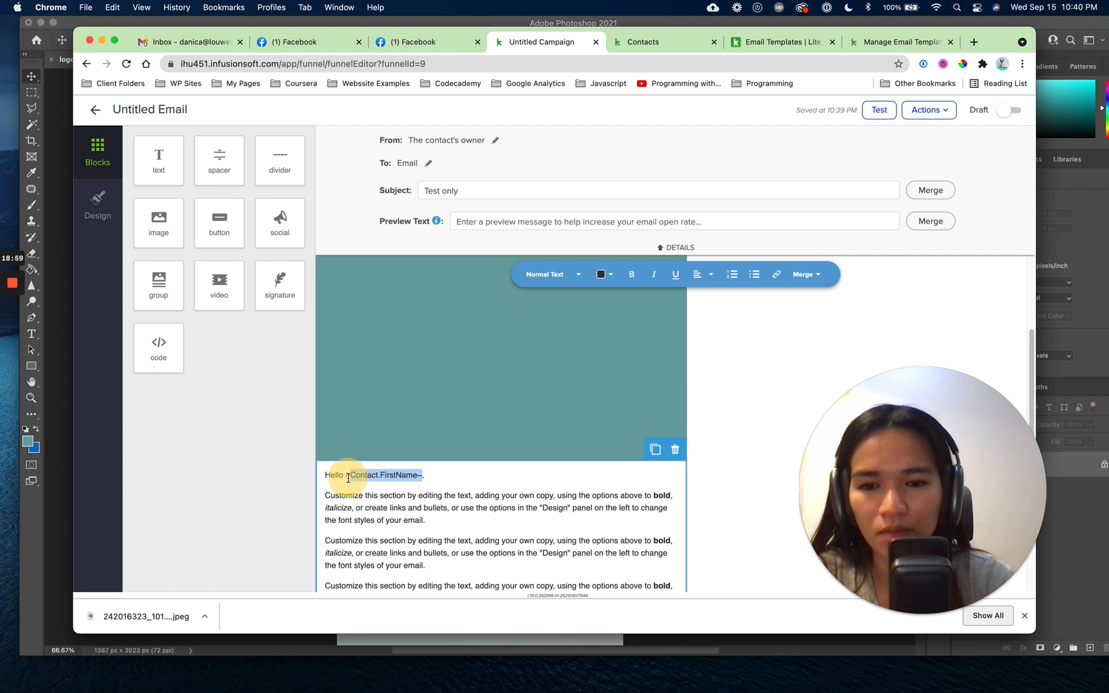
Paste the copied ~Contact.FirstName~ merge field before the period in the code block's h1 heading.
left_click(458, 366)
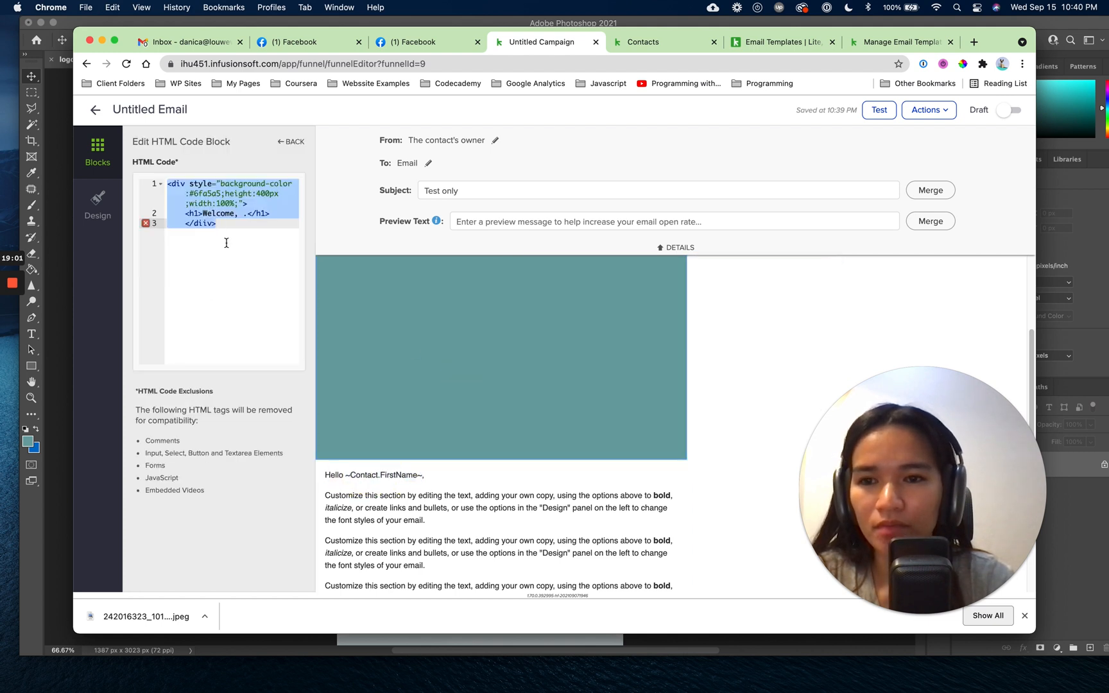
left_click(242, 226)
left_click(244, 216)
key("super+v")
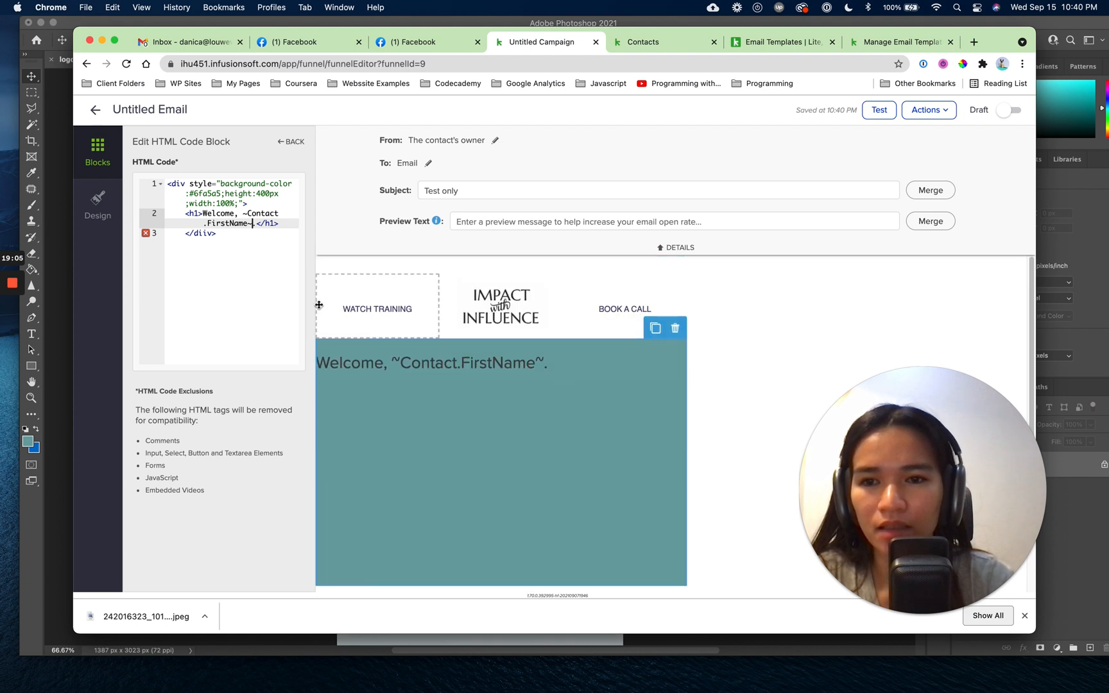
Try a padding of 3% in the div's inline style and remove the declaration again.
left_click(241, 204)
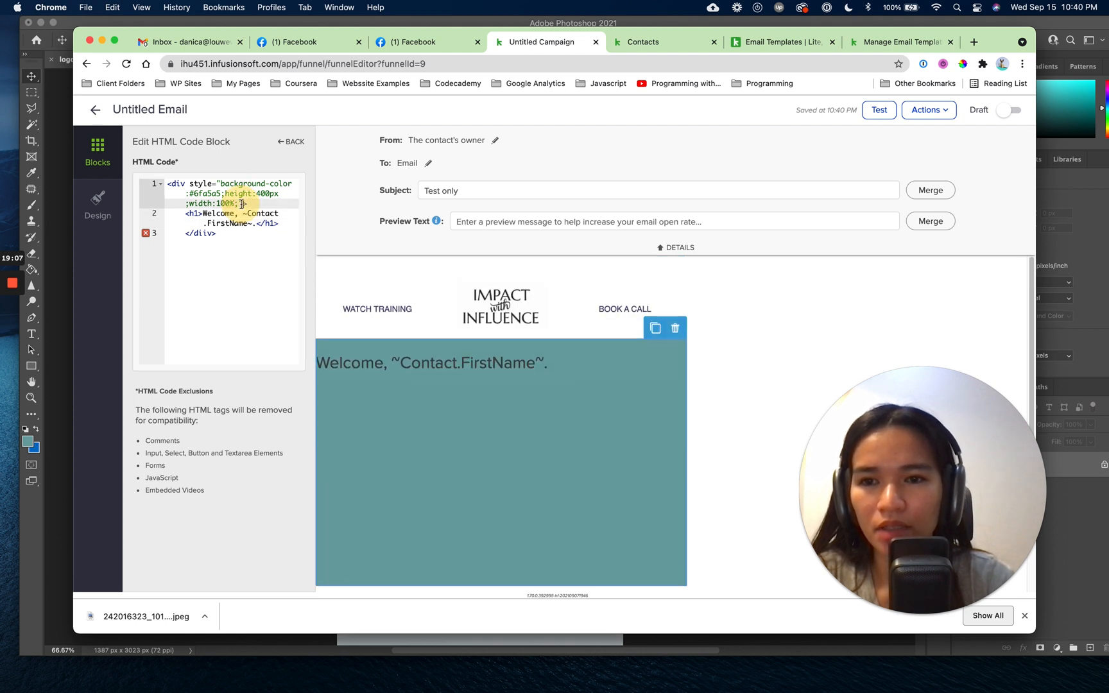
type("p")
type("adding:")
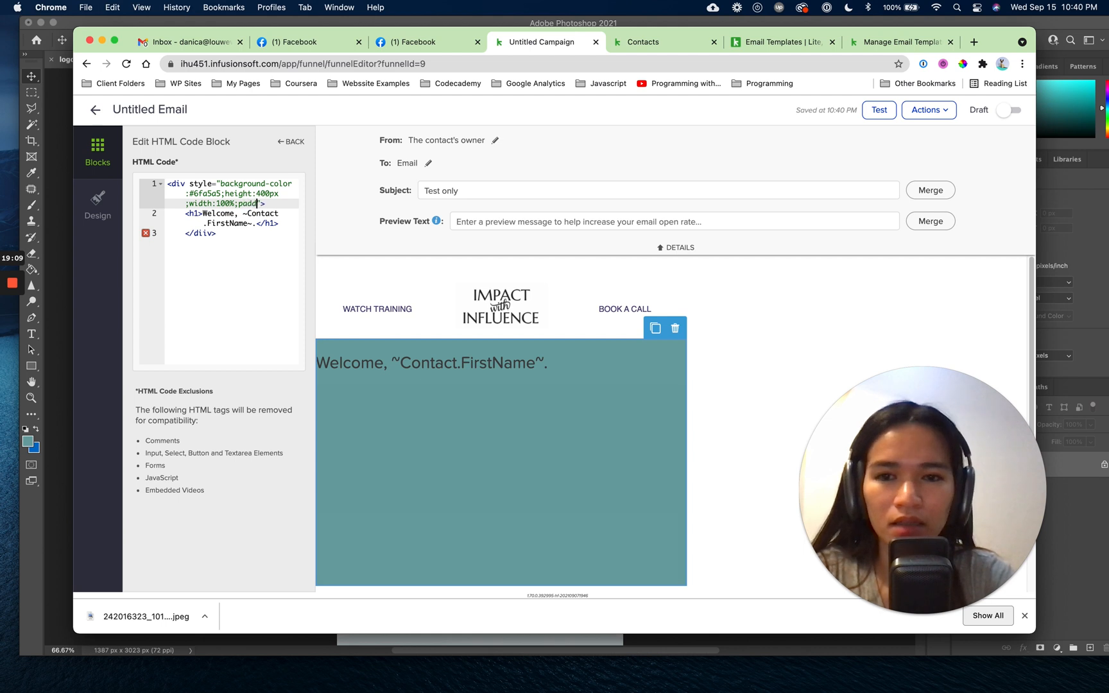
type("3%")
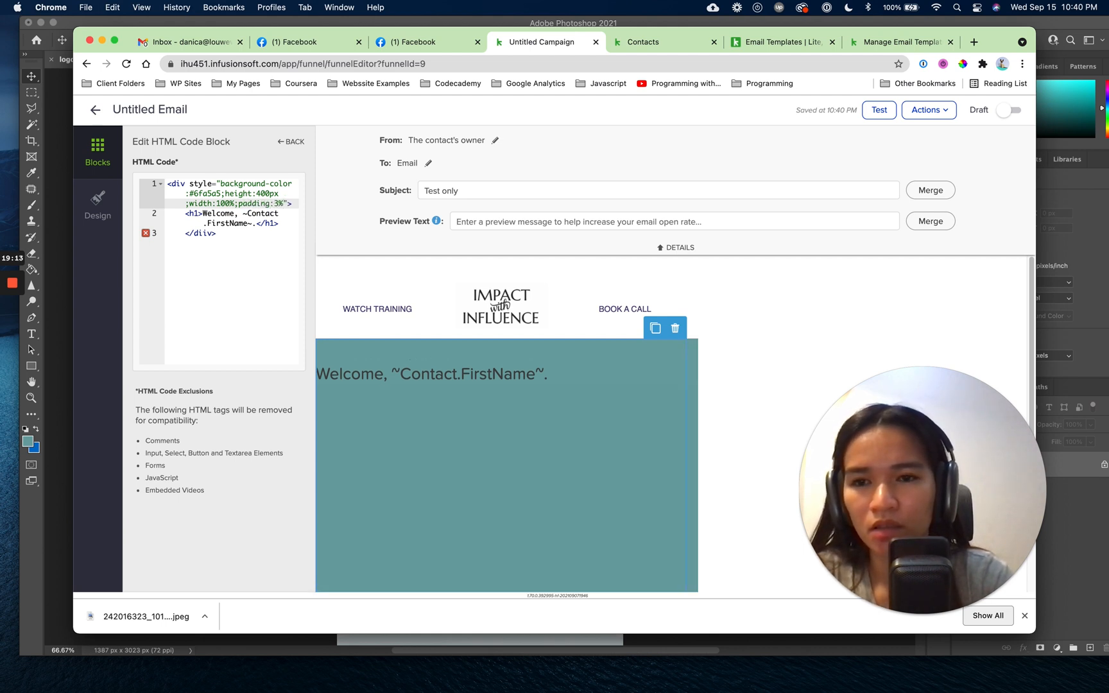
key("BackSpace")
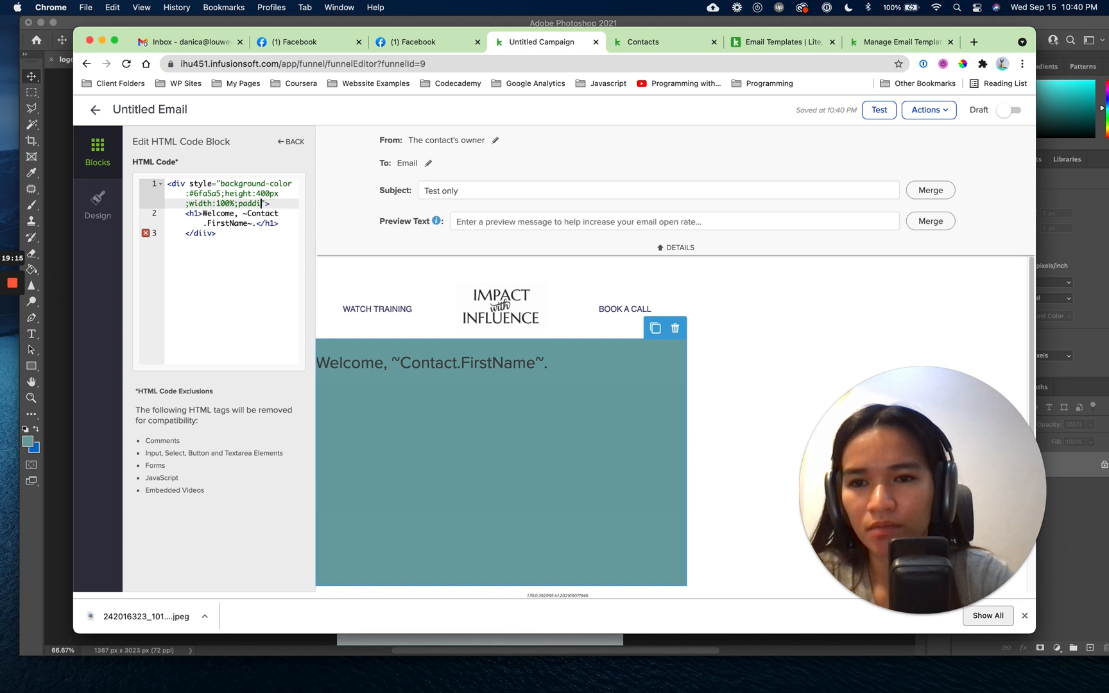
key("BackSpace")
key("BackSpace")
key("BackSpace")
key("BackSpace")
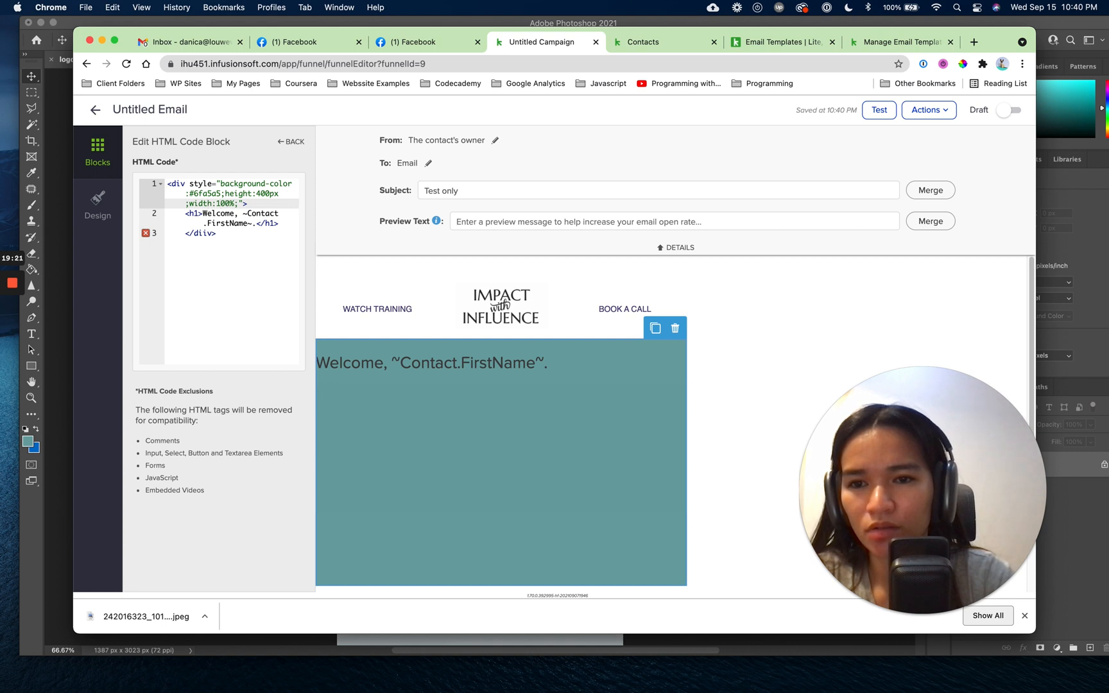
Compare the welcome section with the mockup in Photoshop, returning to Chrome to discard the unfinished style text.
type("tex")
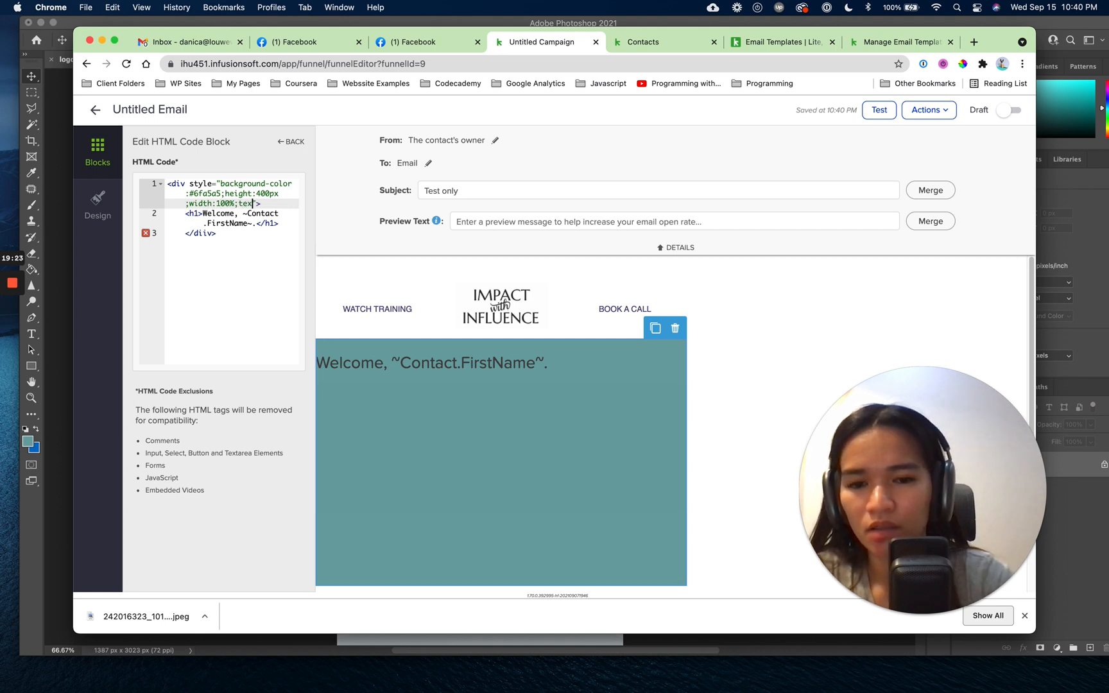
mouse_move(487, 690)
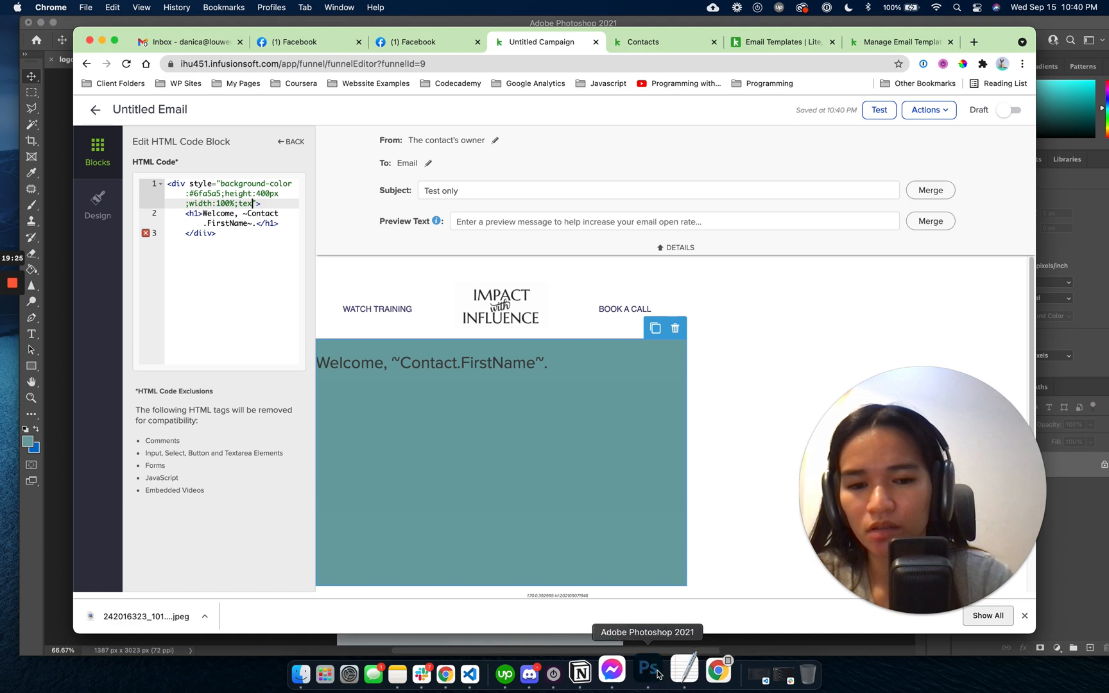
left_click(658, 673)
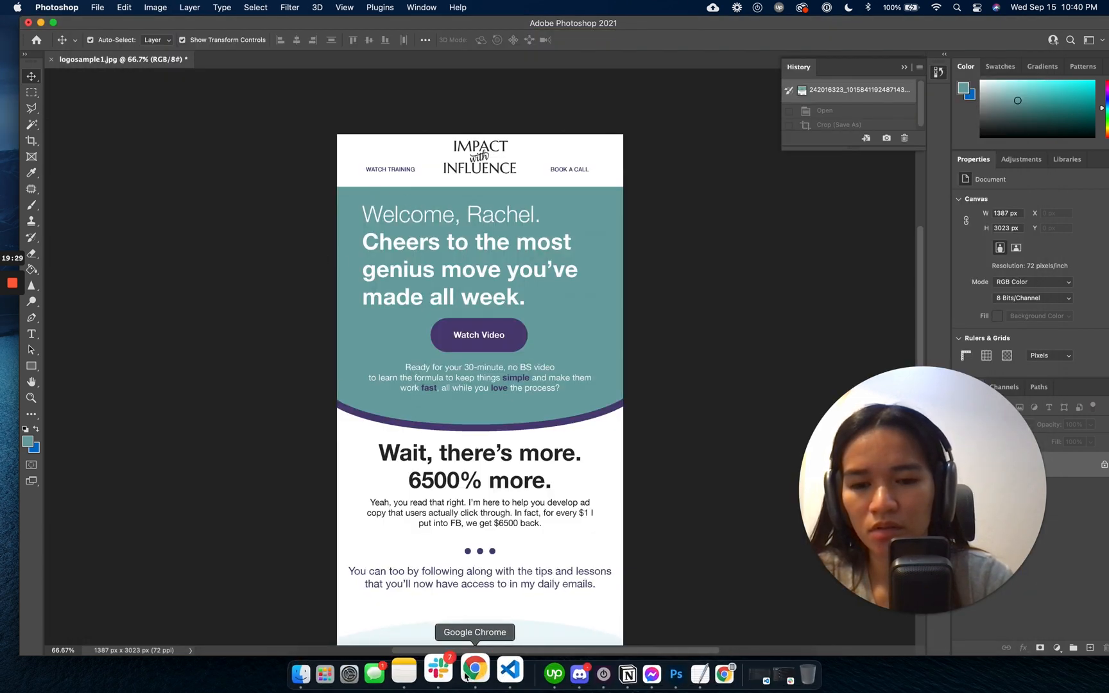
left_click(456, 671)
left_click(259, 204)
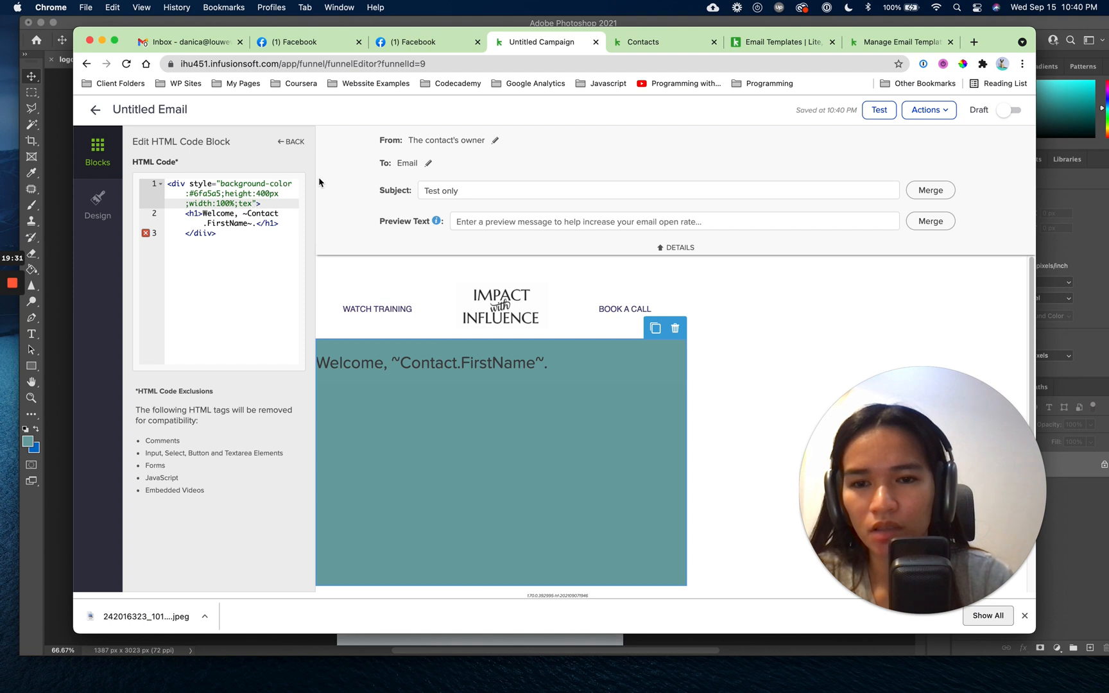
key("BackSpace")
key("BackSpace")
key("BackSpace")
Add padding:30px; to the end of the div's inline style.
type("padding:30")
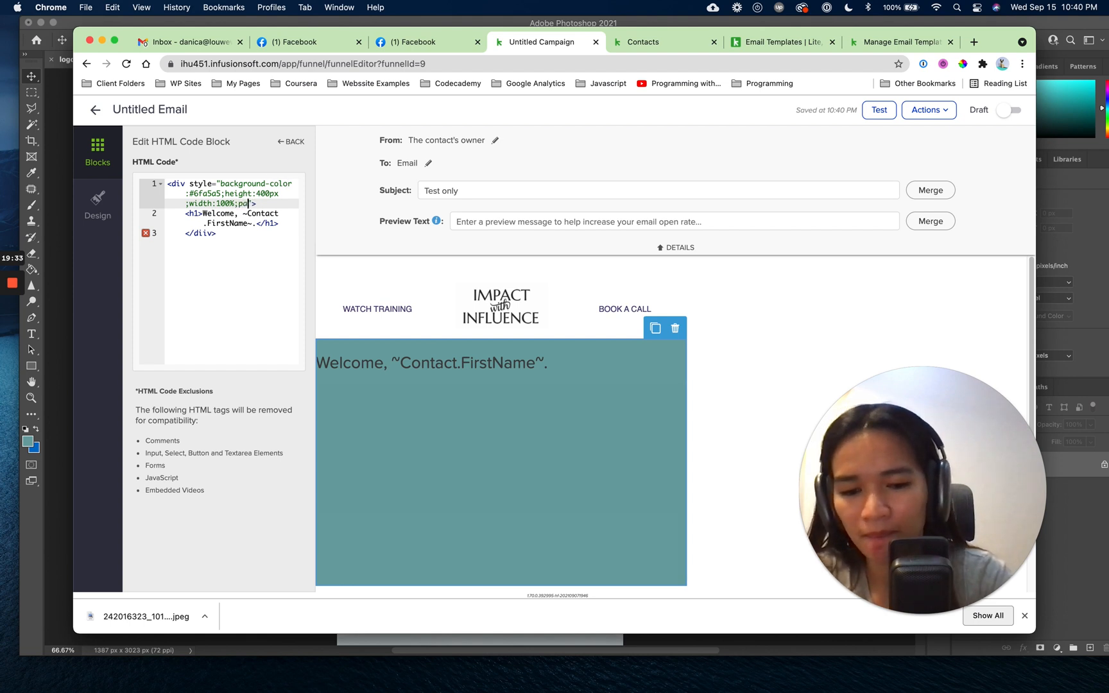
type("px")
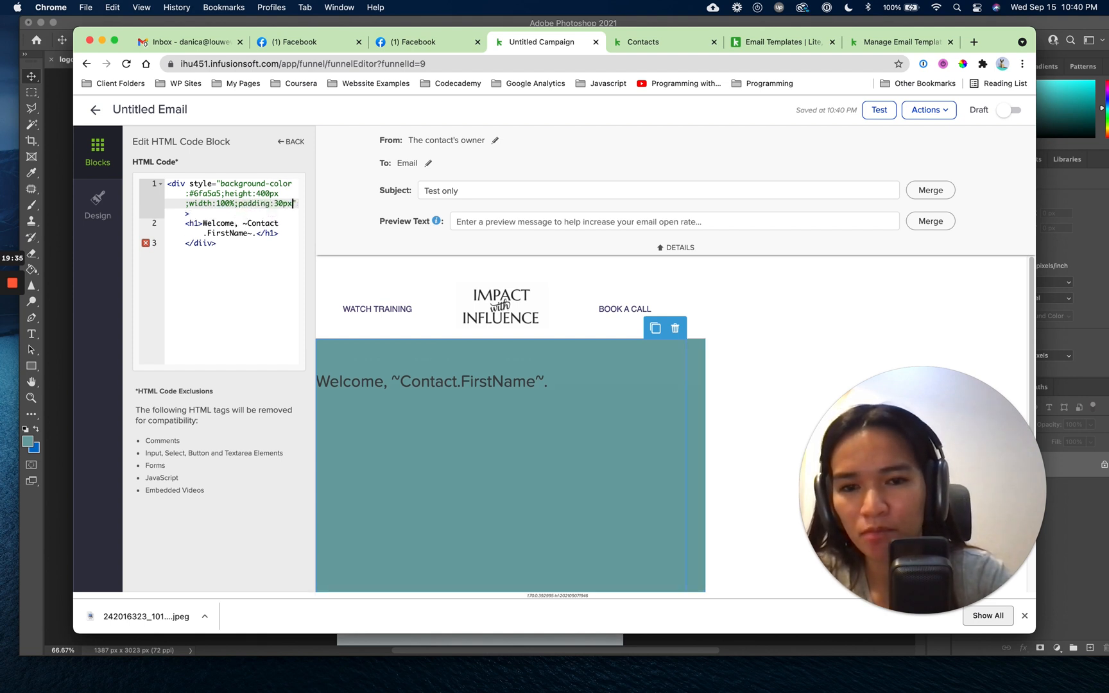
type(";")
Try a width of auto for the teal div and inspect the section in the email preview.
key("Up")
key("Up")
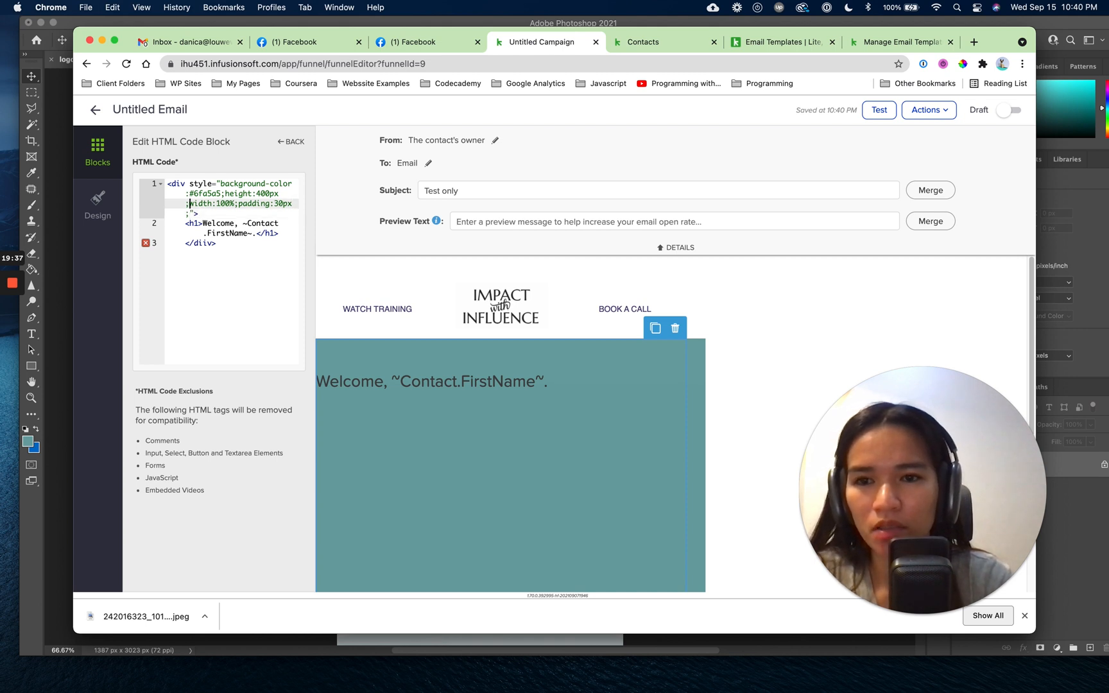
key("Down")
key("Right")
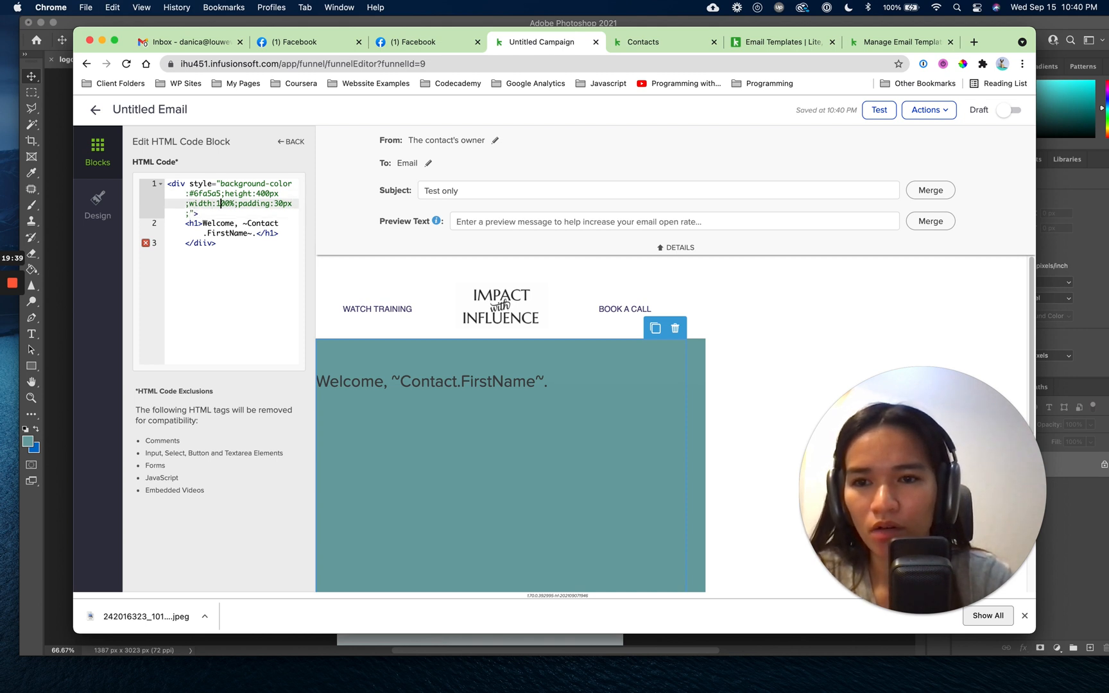
key("BackSpace")
key("BackSpace")
key("BackSpace")
key("BackSpace")
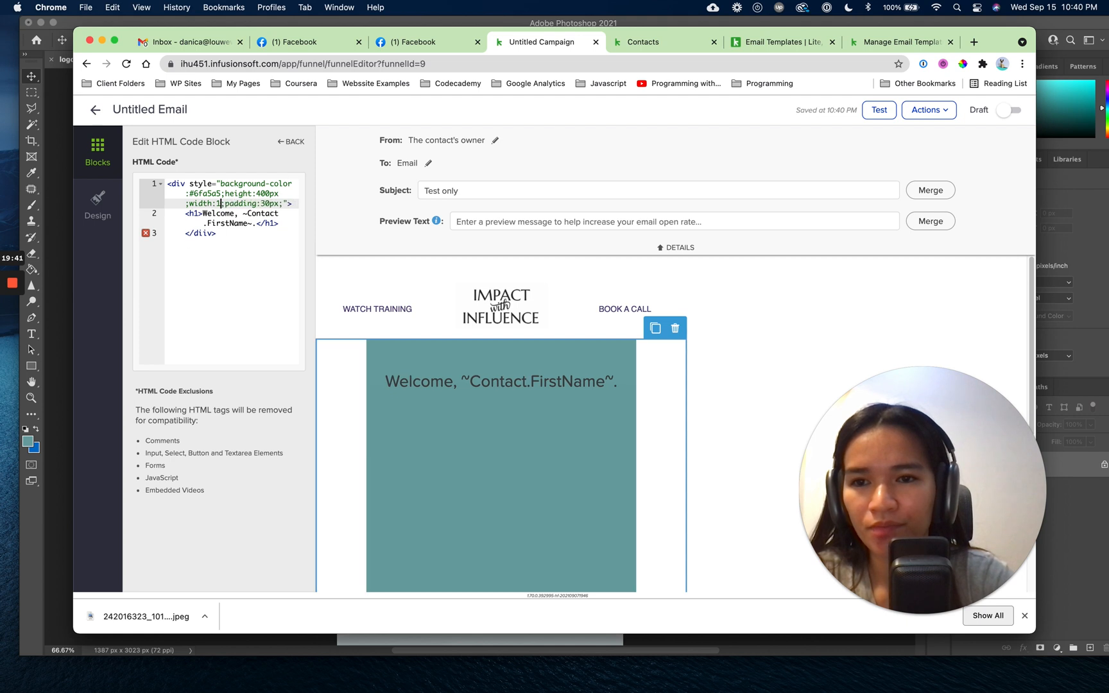
type("auto")
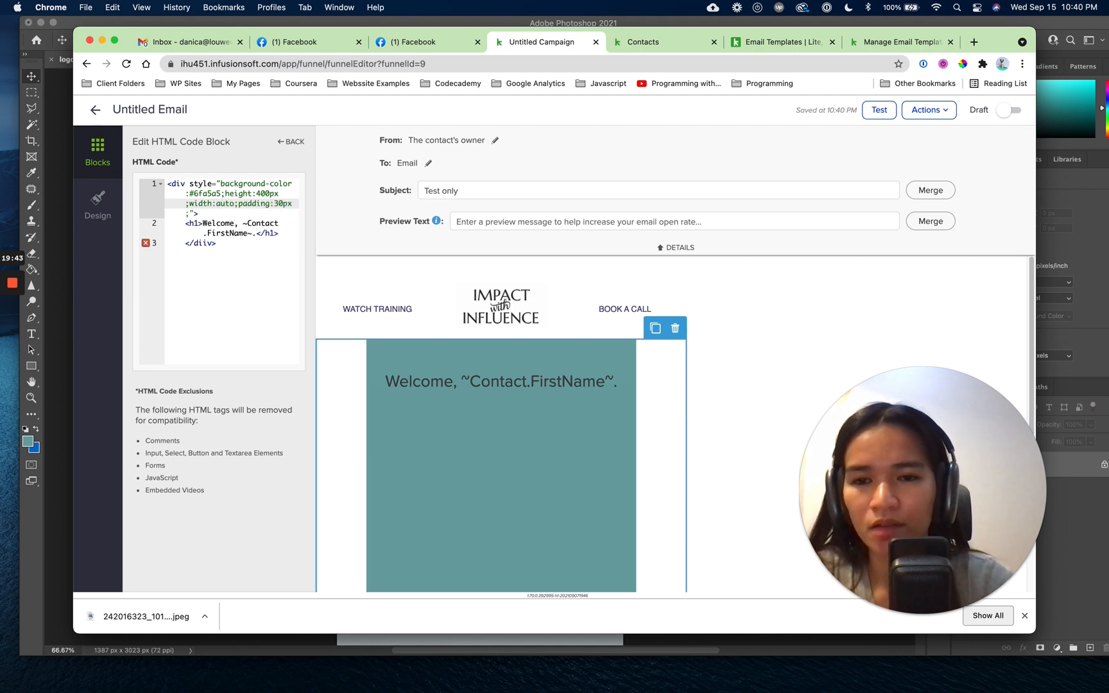
scroll(753, 384, "down", 5)
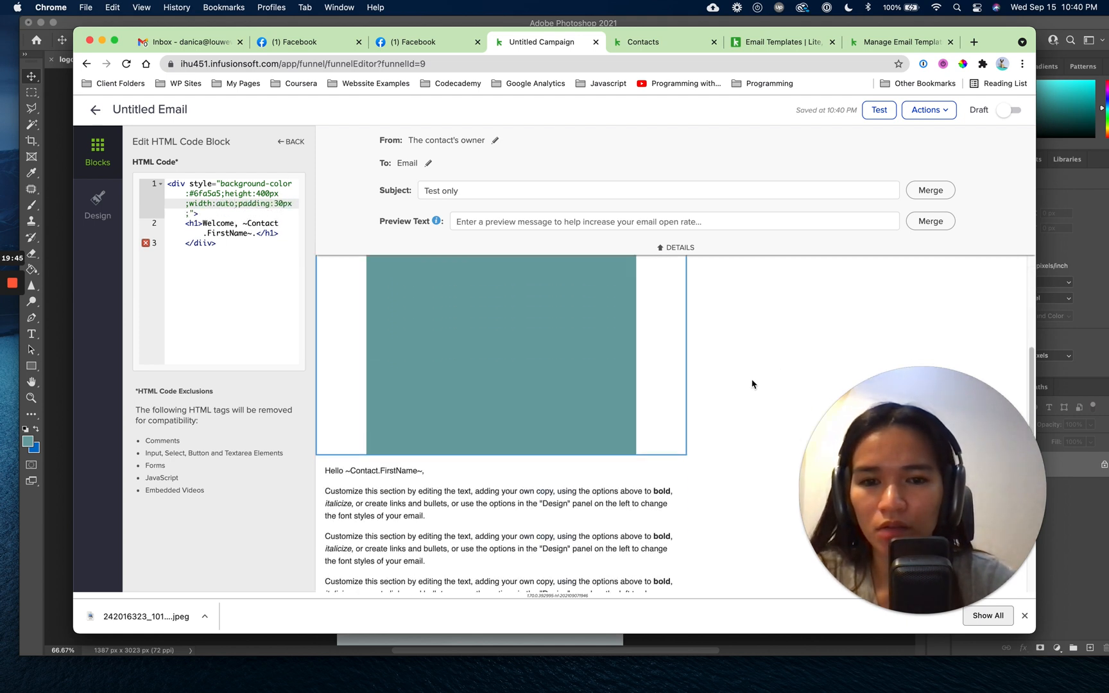
scroll(753, 384, "up", 5)
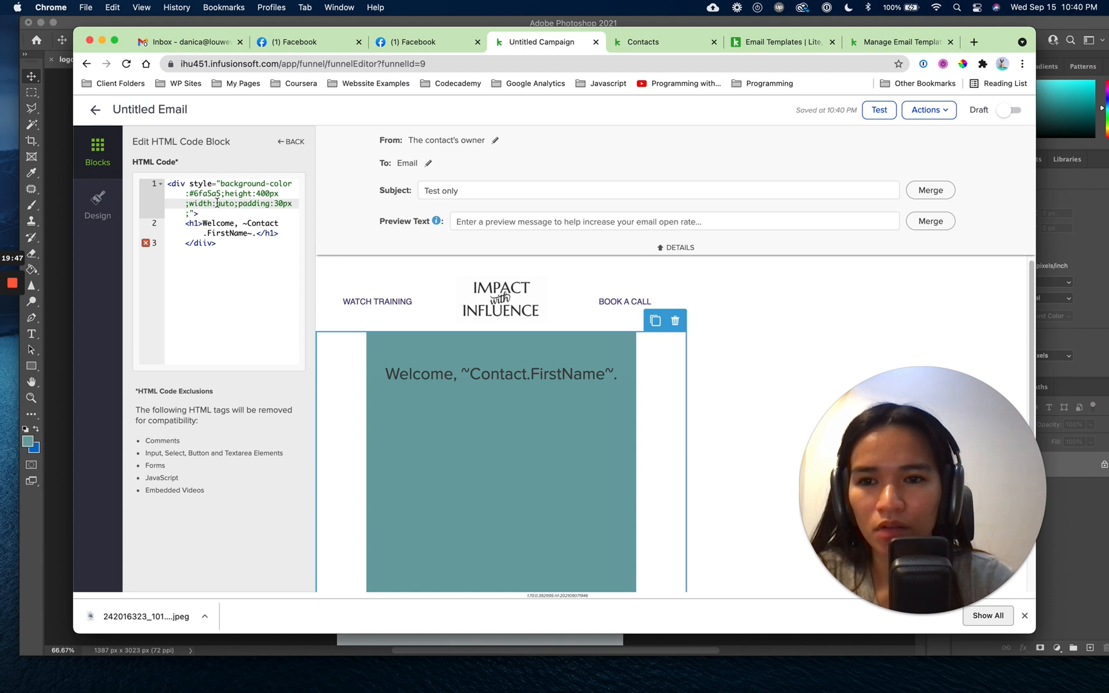
Set the div's width to 500px after trying 550px.
left_click_drag(217, 203, 237, 202)
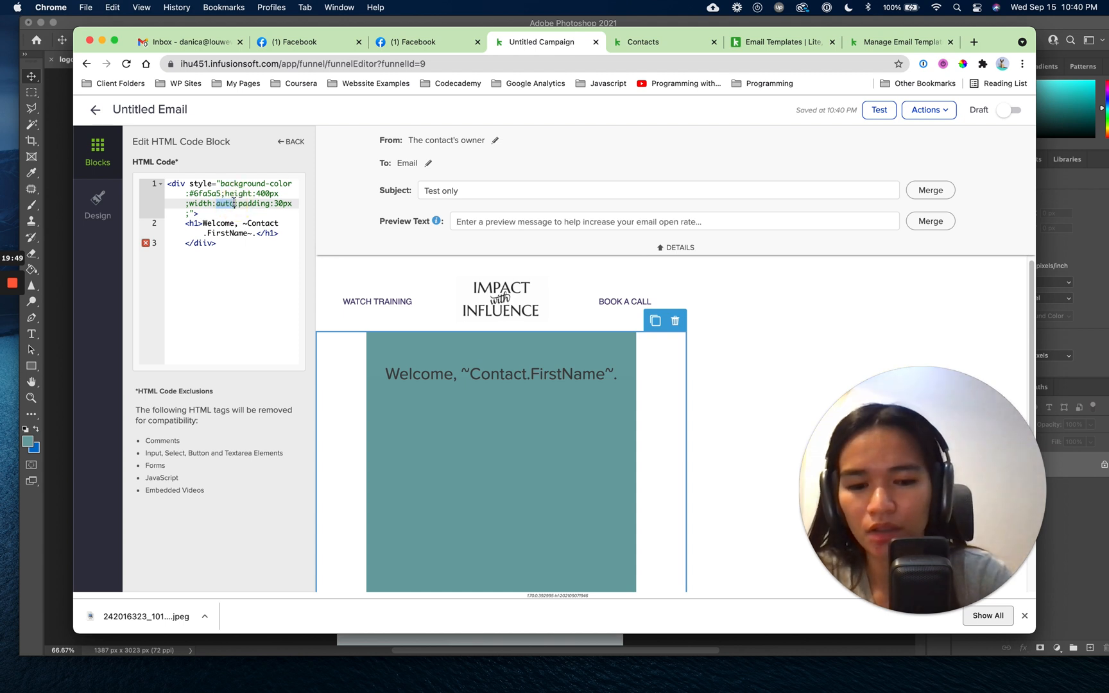
type("500px")
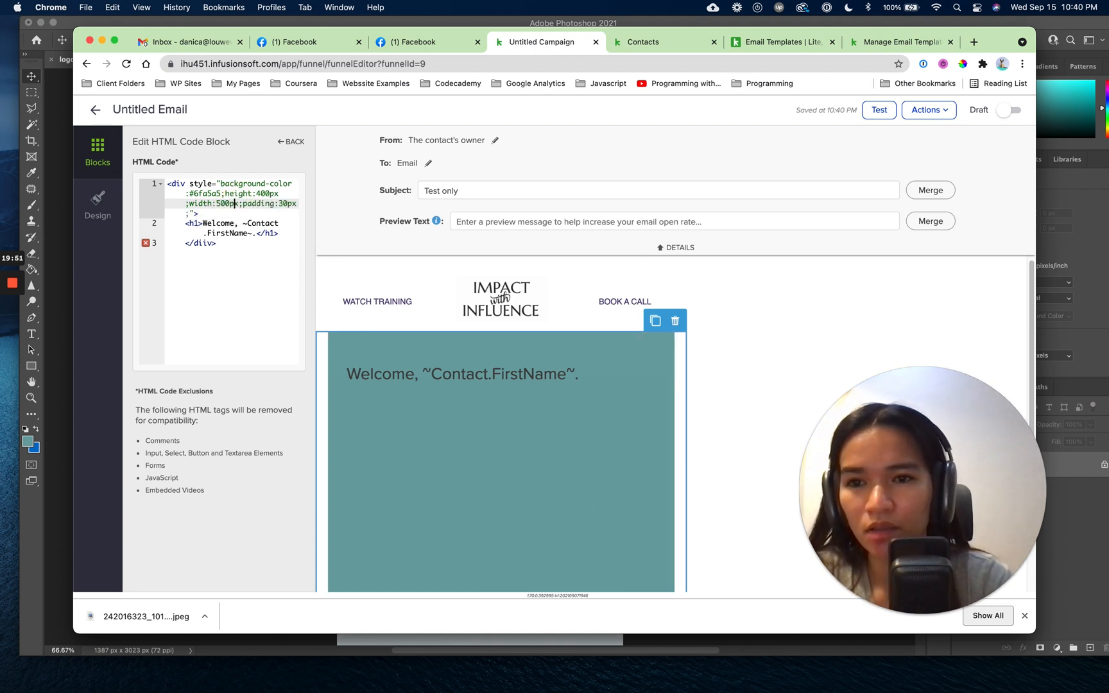
key("BackSpace")
type("5")
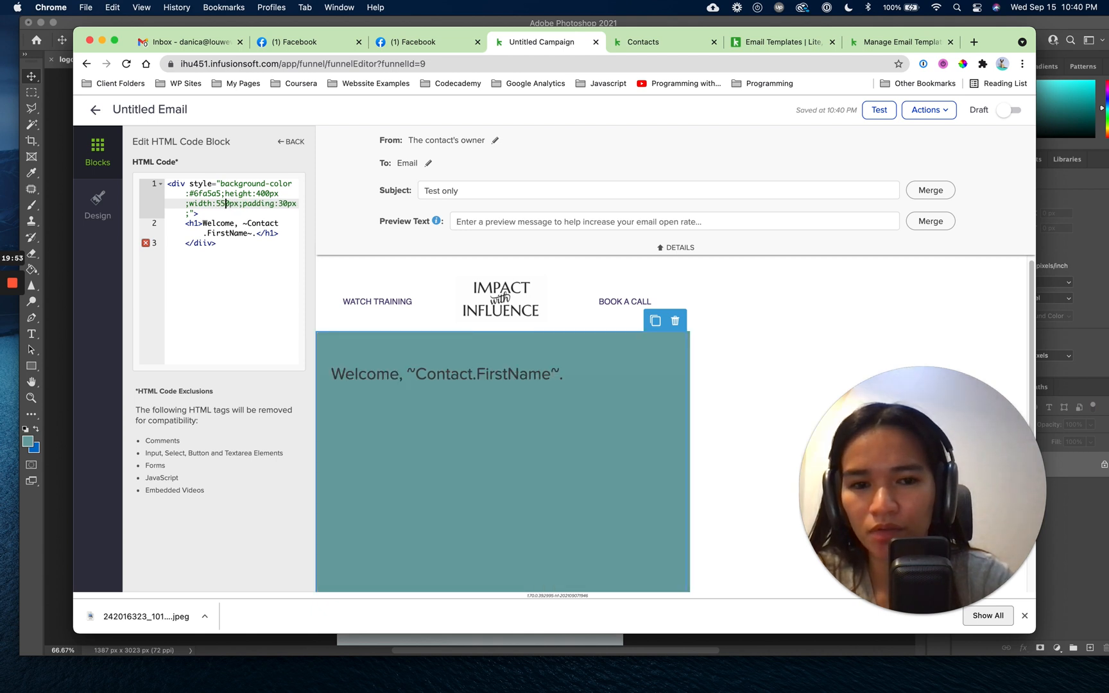
key("BackSpace")
type("0")
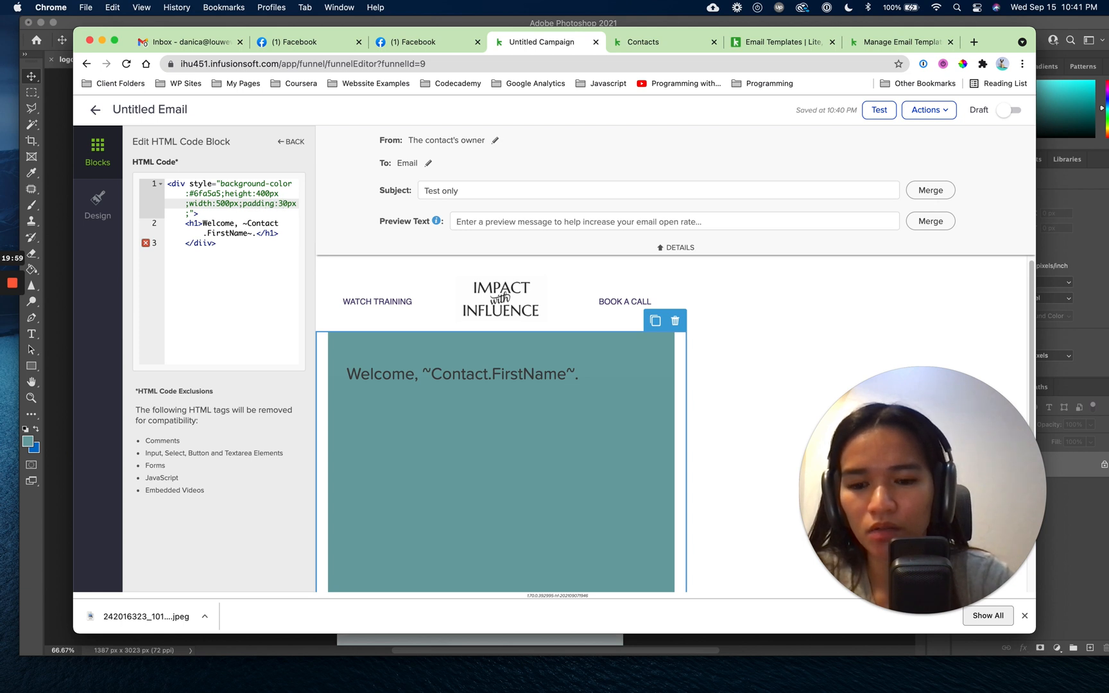
Set the div's padding to 50px and check the welcome section in the preview.
key("BackSpace")
type("4")
key("BackSpace")
type("5")
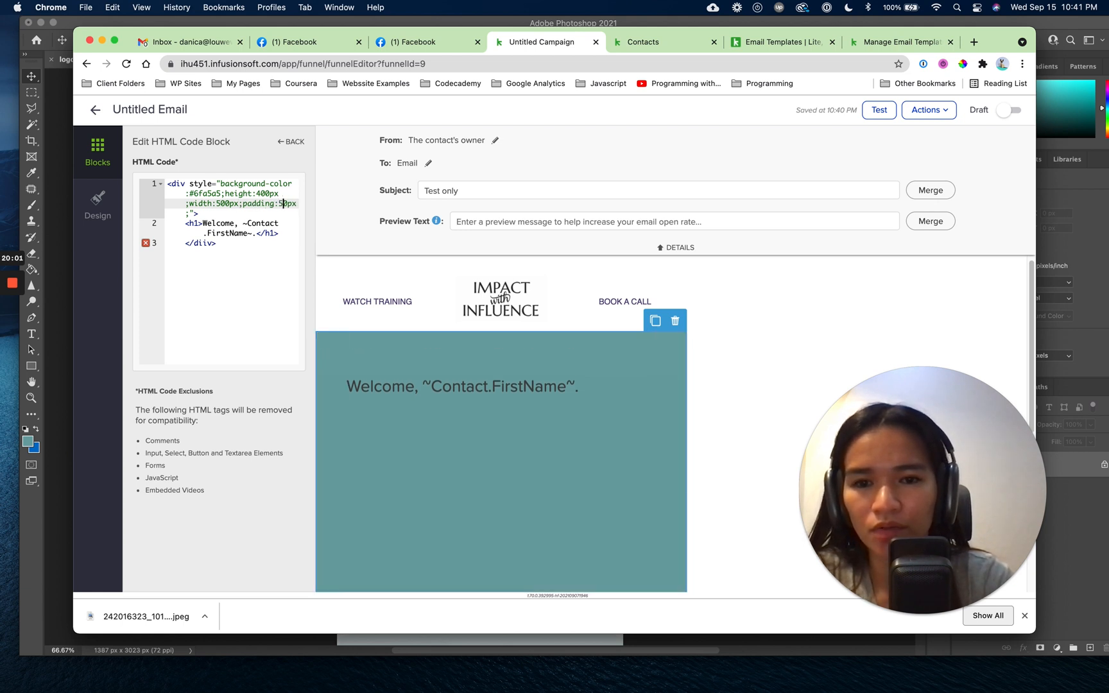
scroll(554, 568, "down", 1)
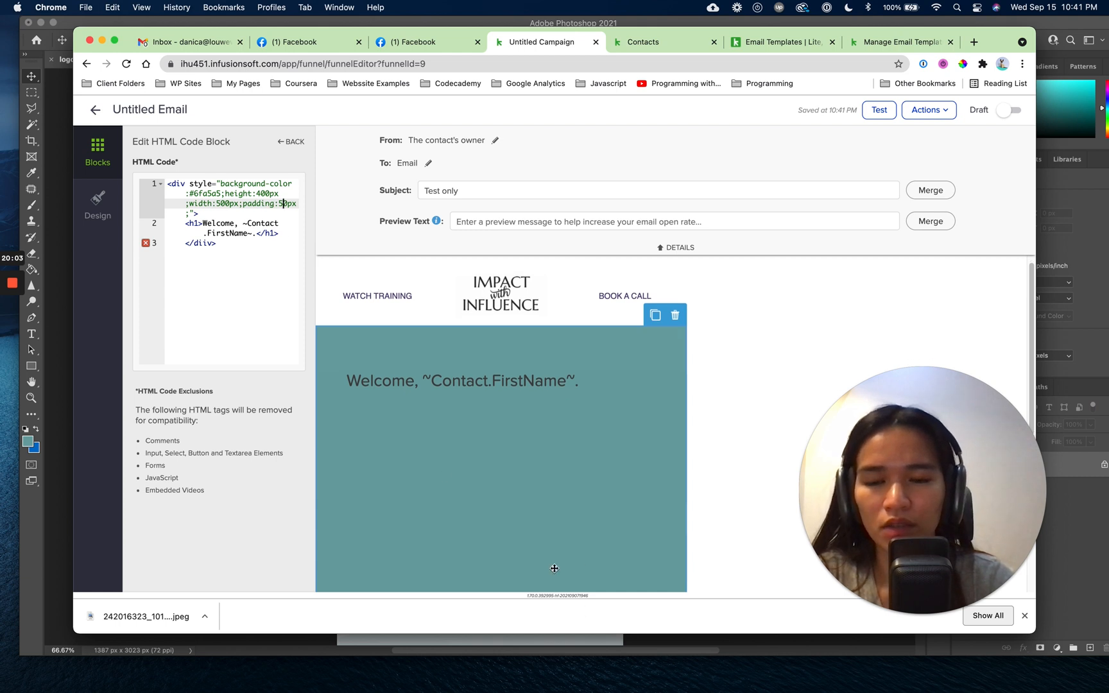
Try a white text color of #fff with !important in the div's style and remove the declaration again.
left_click(215, 215)
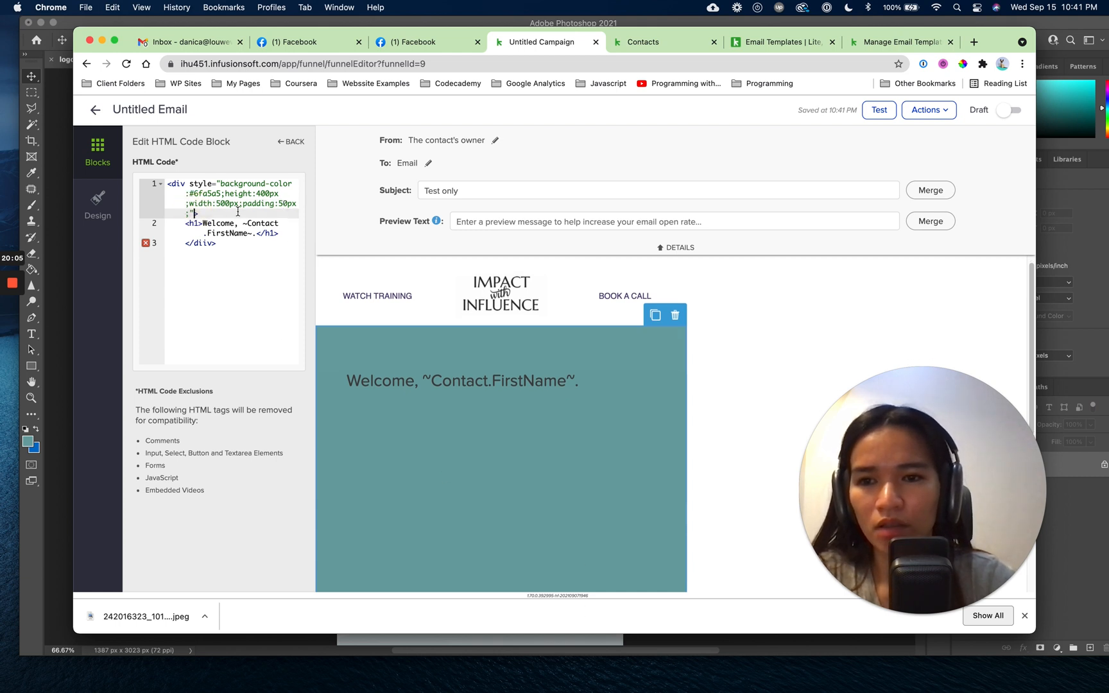
key("Left")
key("Left")
type("color:")
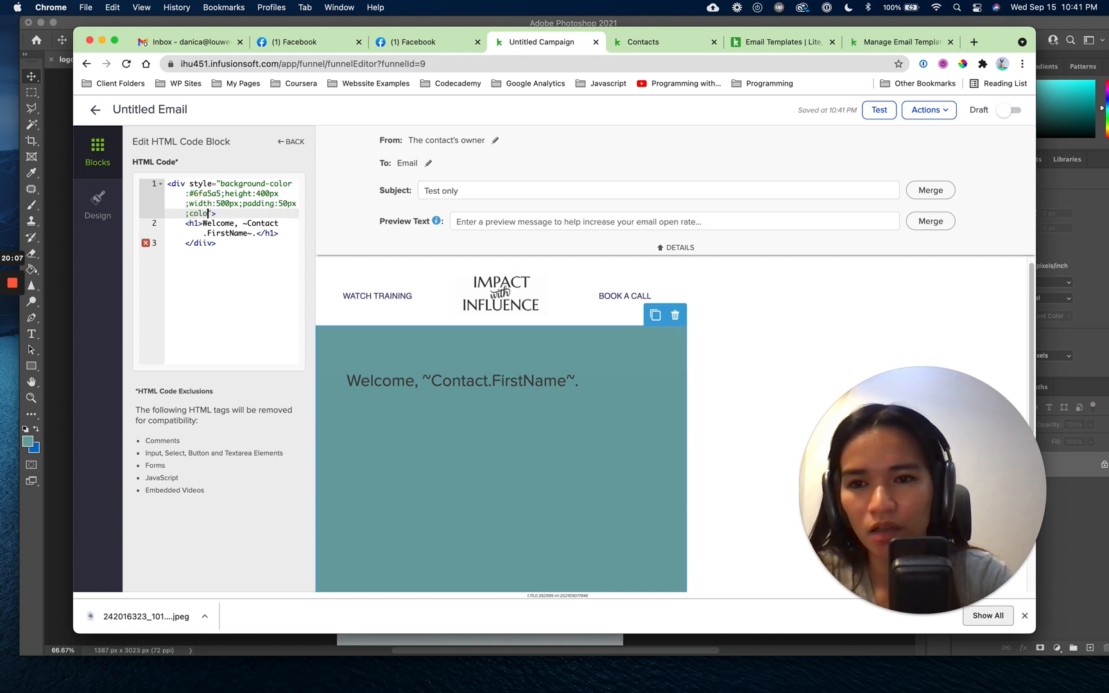
type("#ff")
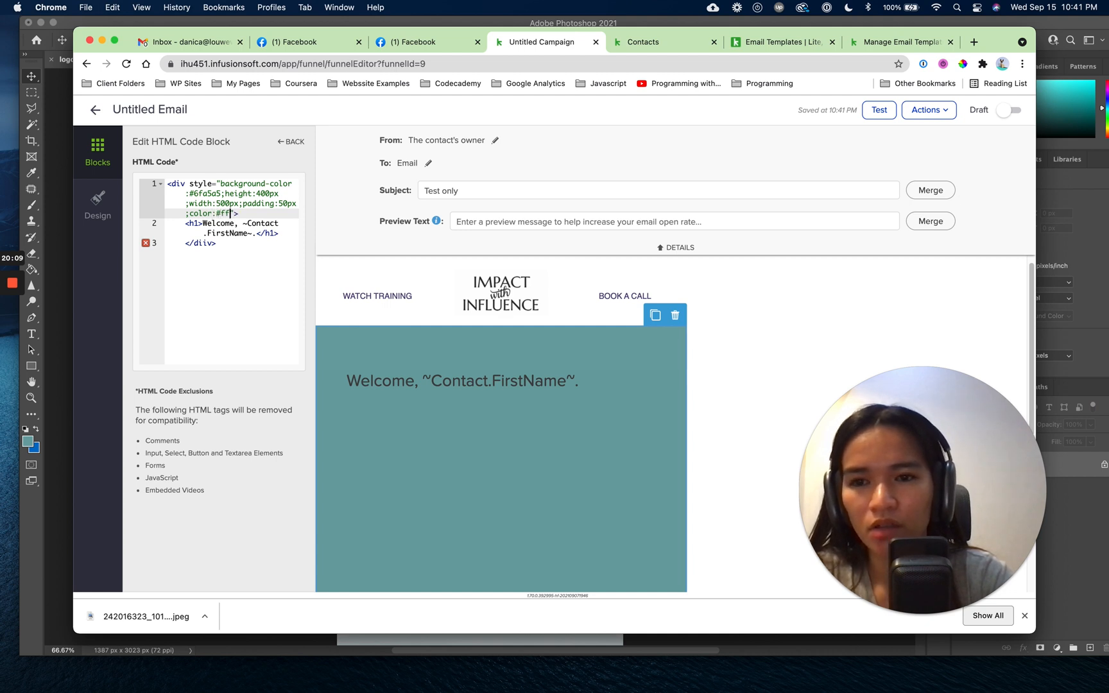
type("f;")
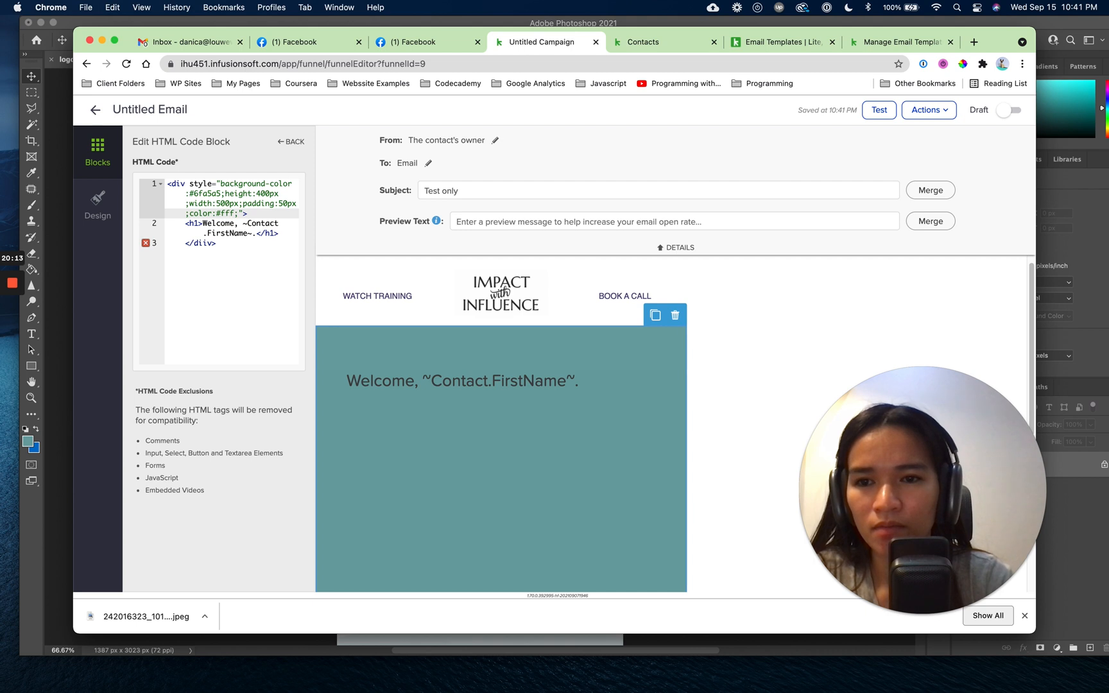
type(" !")
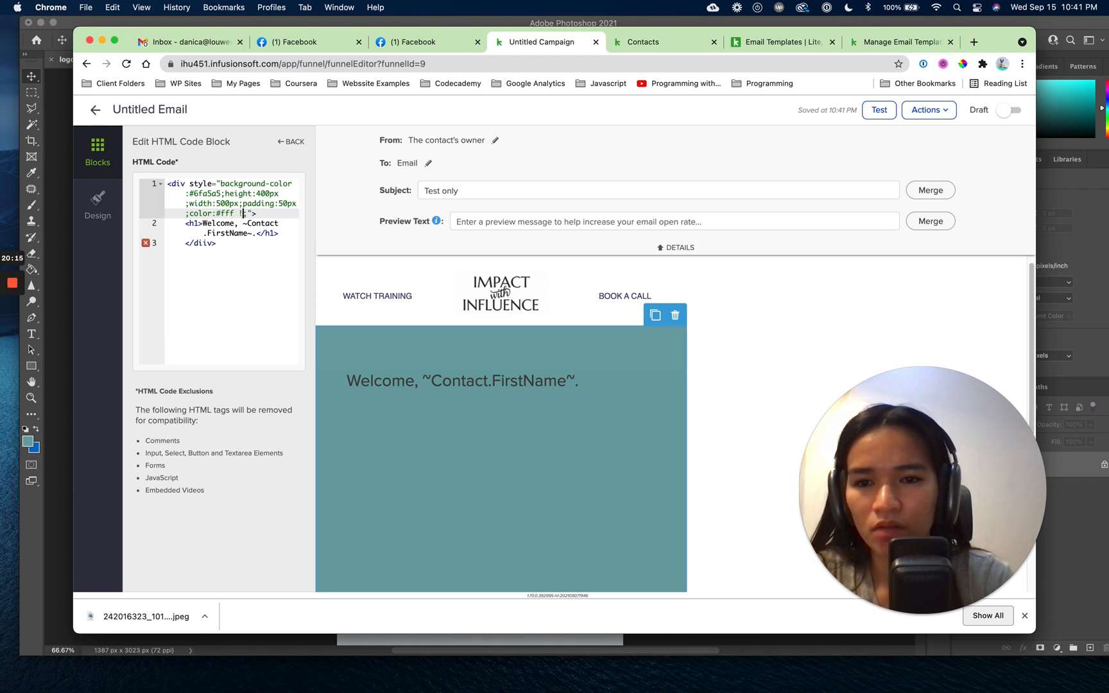
type("important")
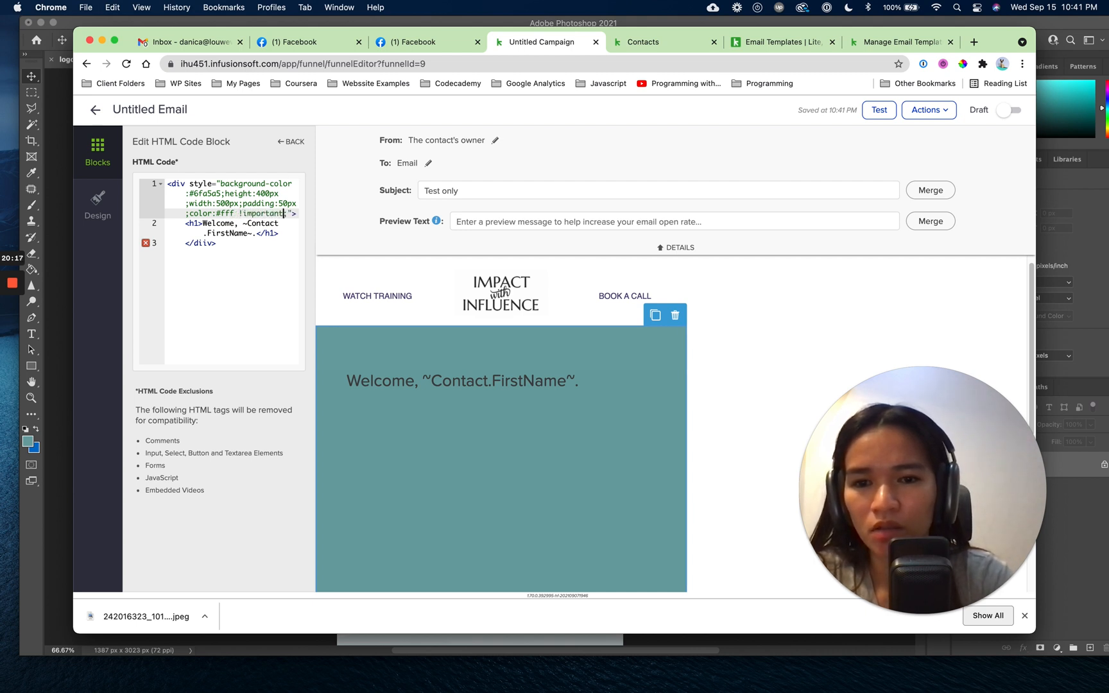
left_click(218, 269)
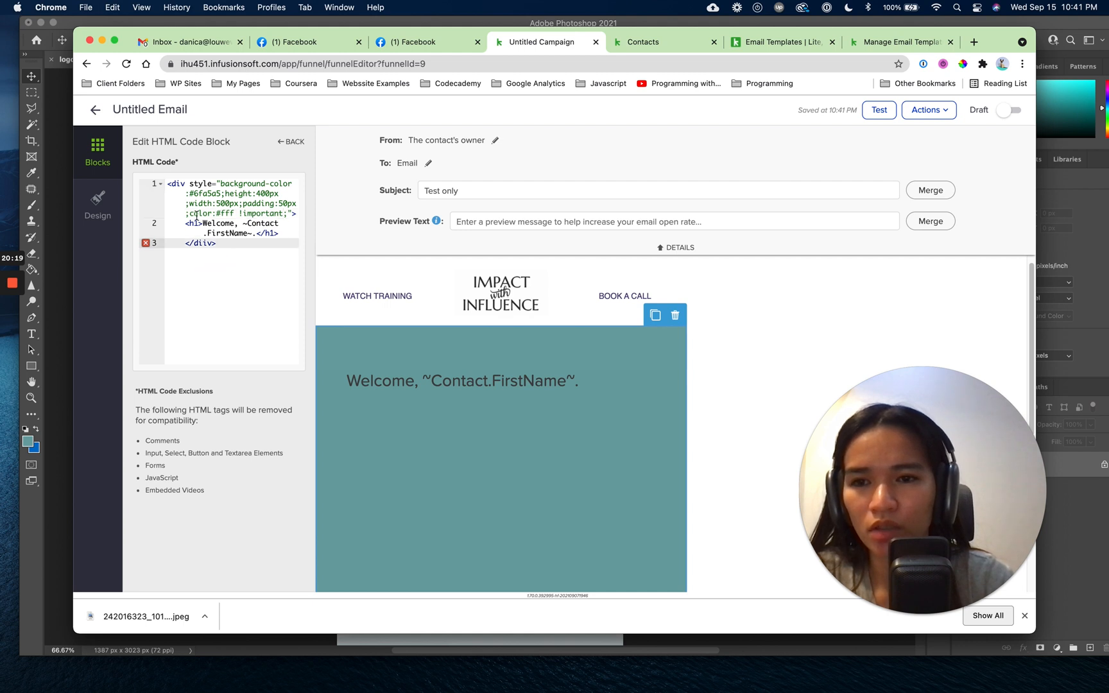
left_click_drag(191, 212, 288, 215)
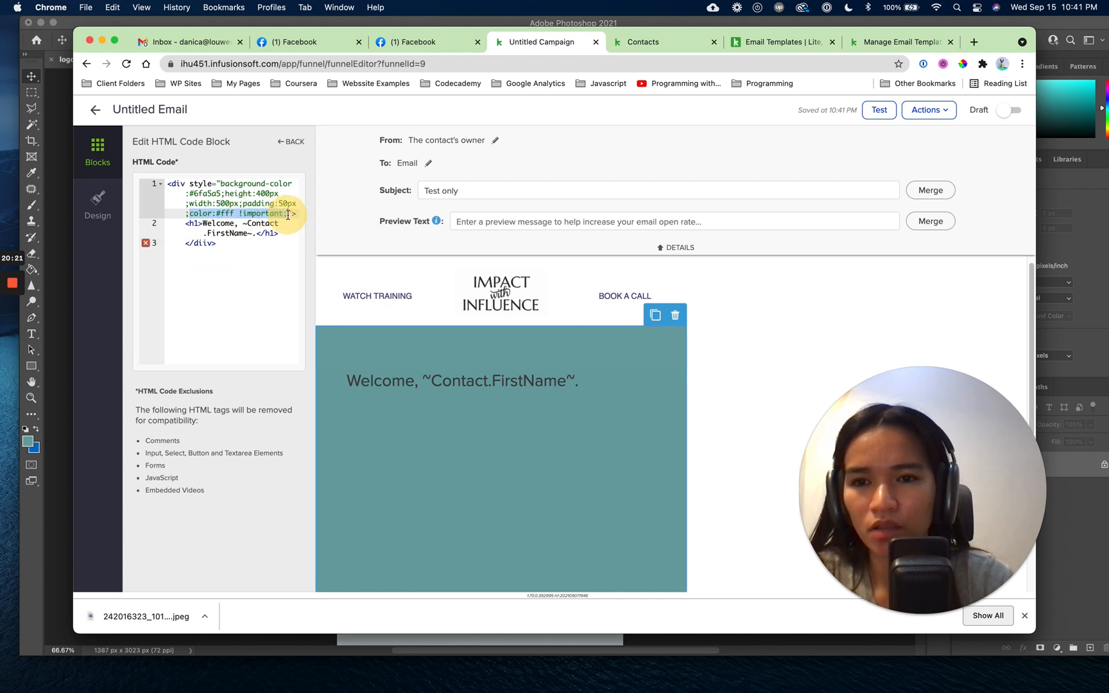
key("BackSpace")
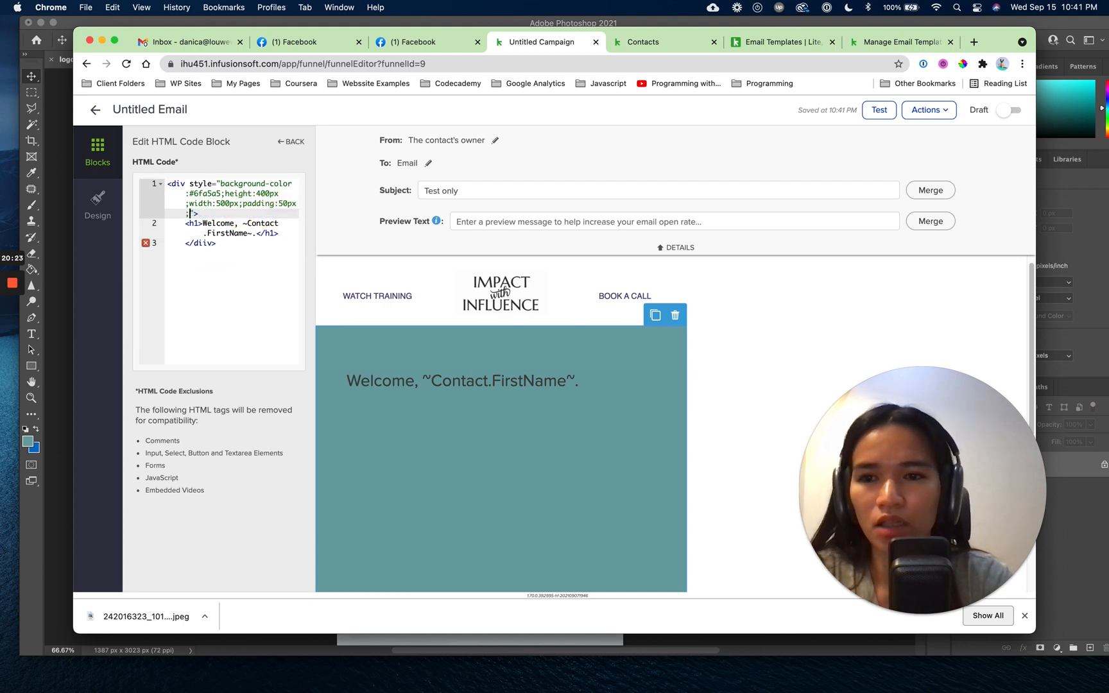
Check the email's heading style settings, then switch to Photoshop and examine the welcome section in the mockup.
left_click(90, 205)
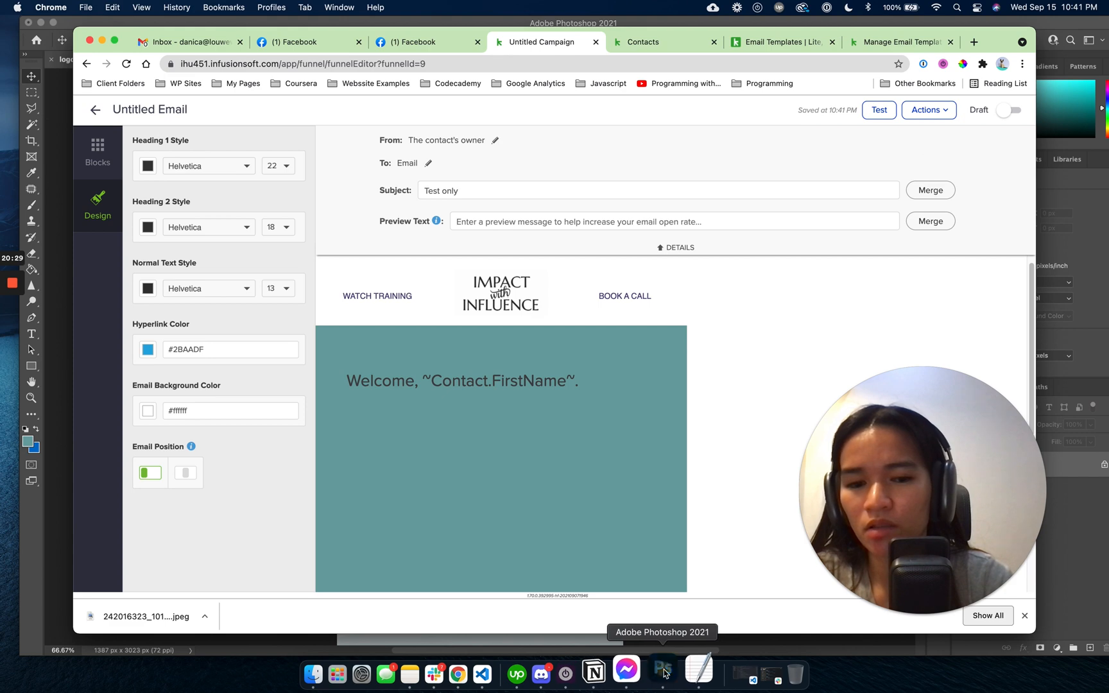
left_click(668, 671)
scroll(488, 411, "down", 5)
scroll(487, 409, "up", 3)
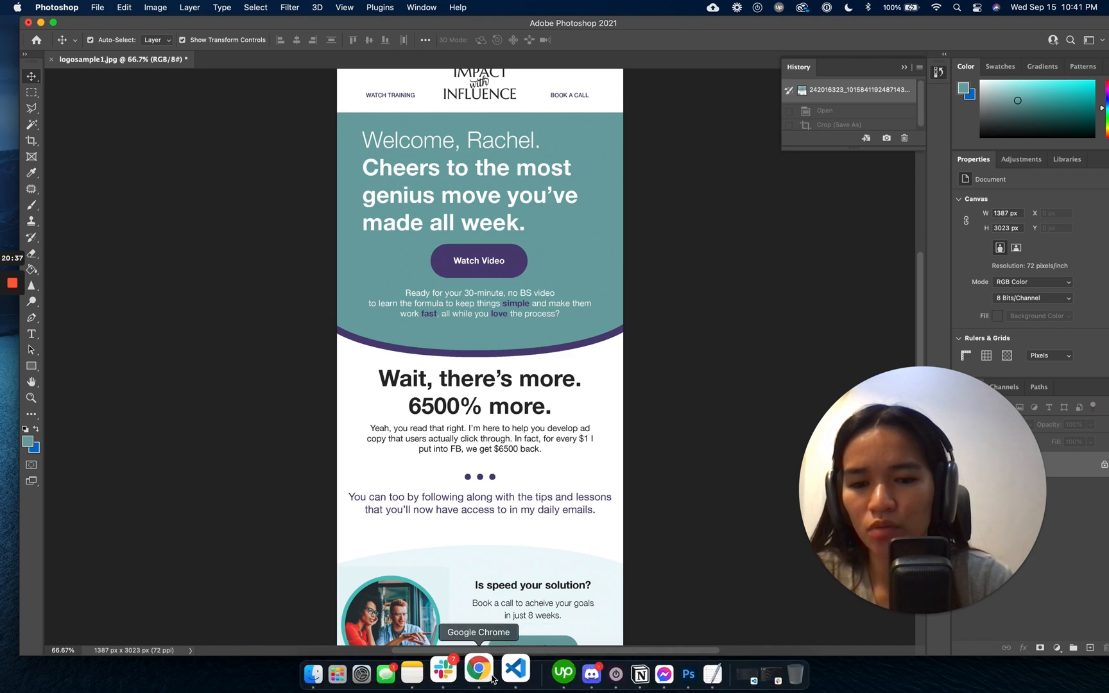
Switch back to Chrome and give the welcome h1 in the HTML code block an inline text color of #fff.
left_click(493, 679)
left_click(395, 379)
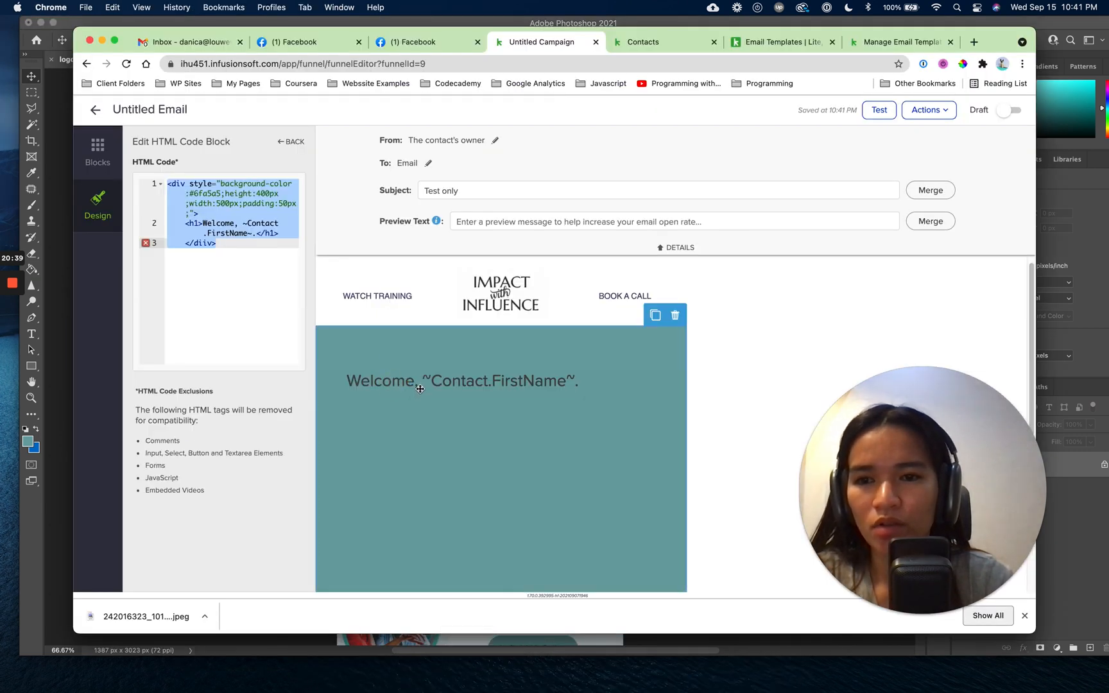
left_click(187, 221)
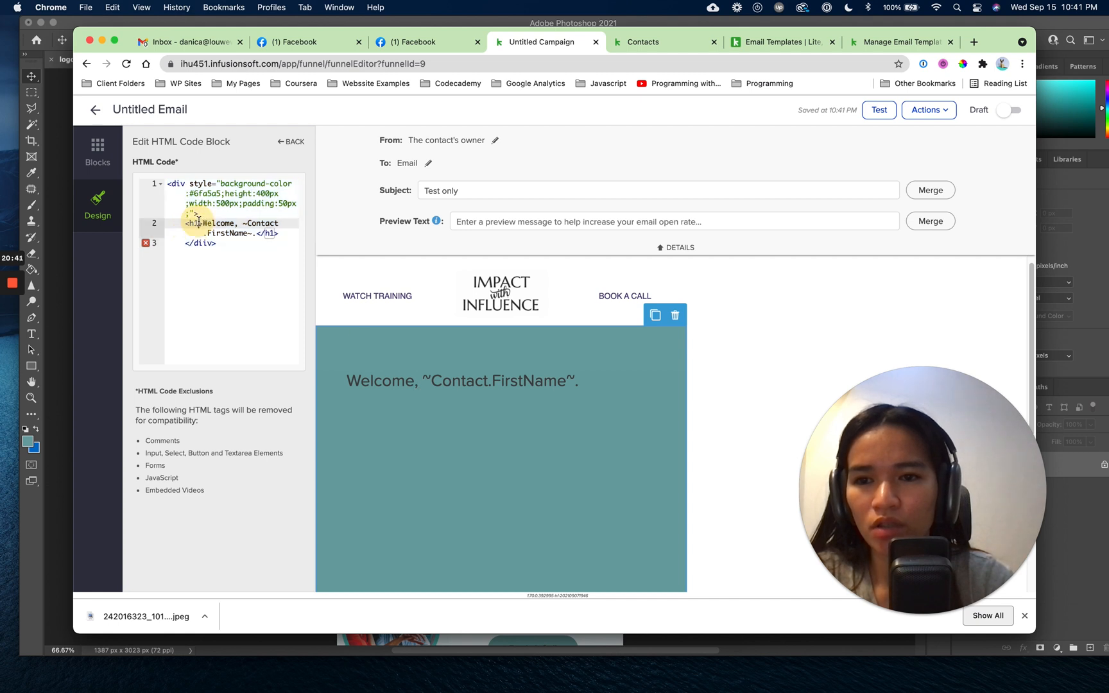
type("style=")
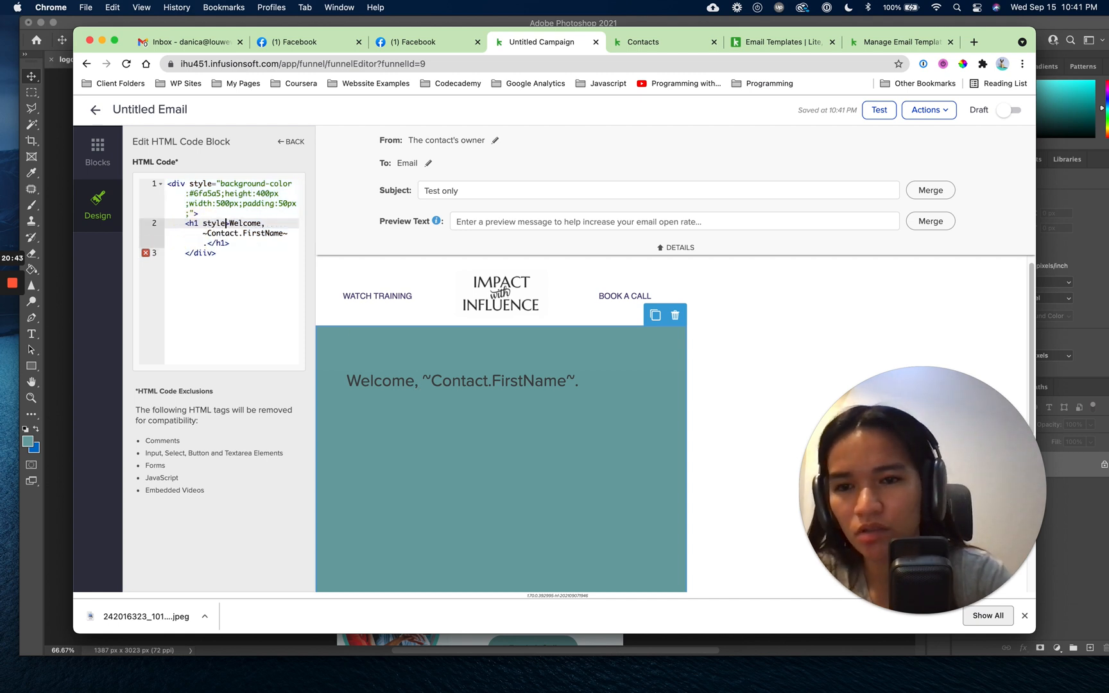
type("\"")
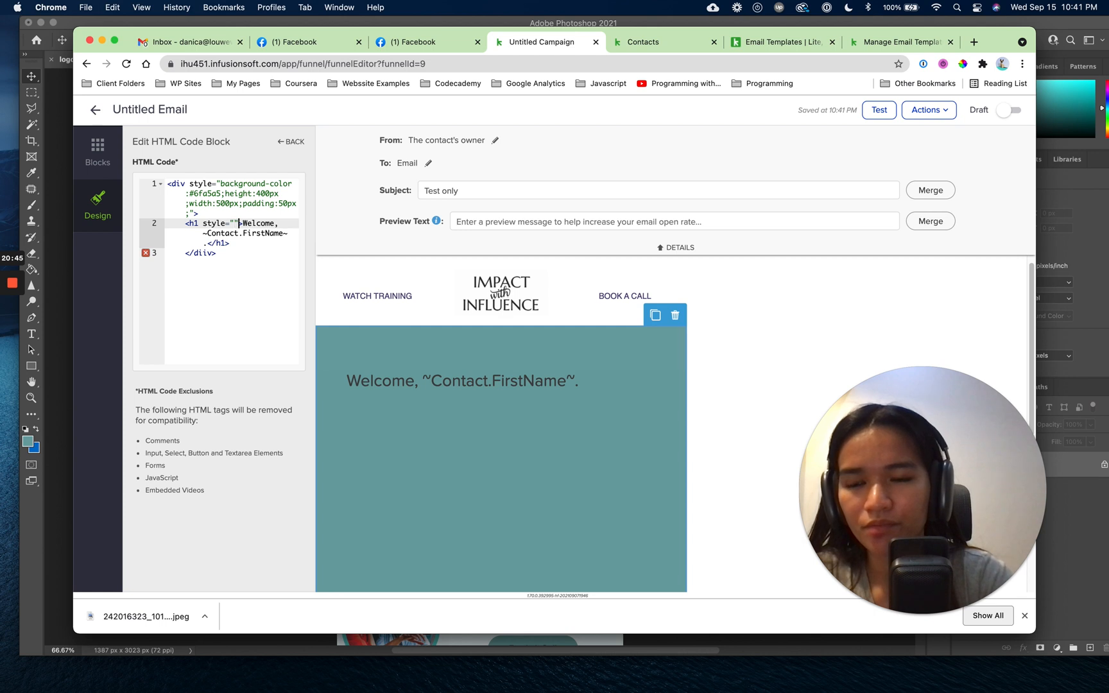
type("color:")
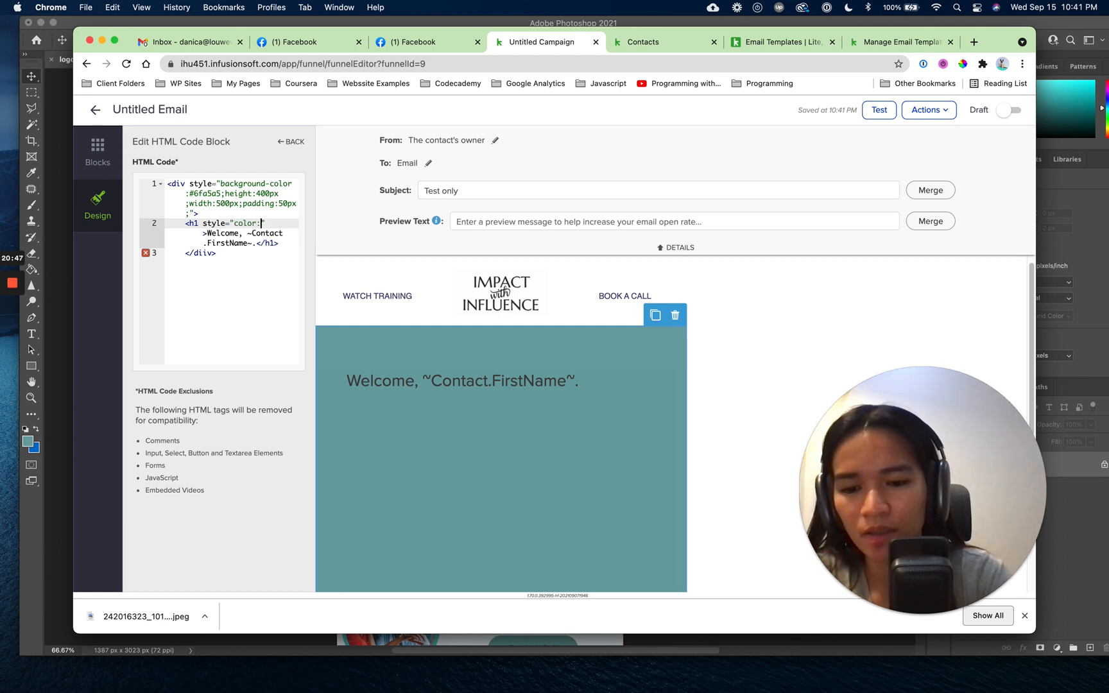
type("#fff;")
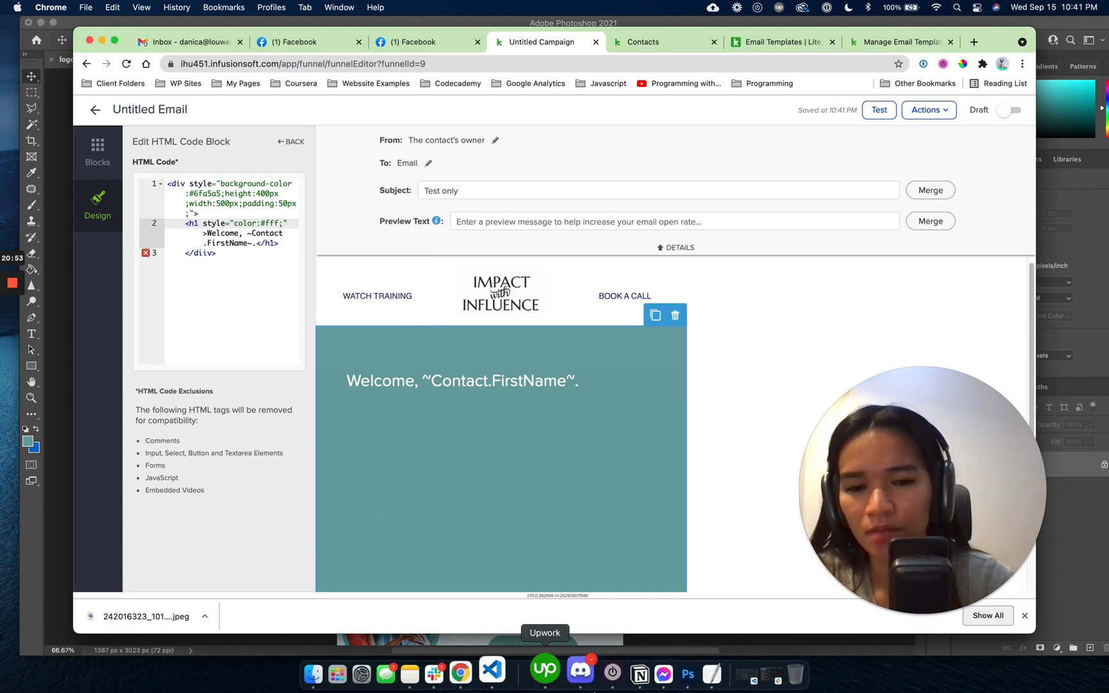
Switch to the Photoshop mockup and bring up the untitled TextEdit document beside it.
left_click(662, 677)
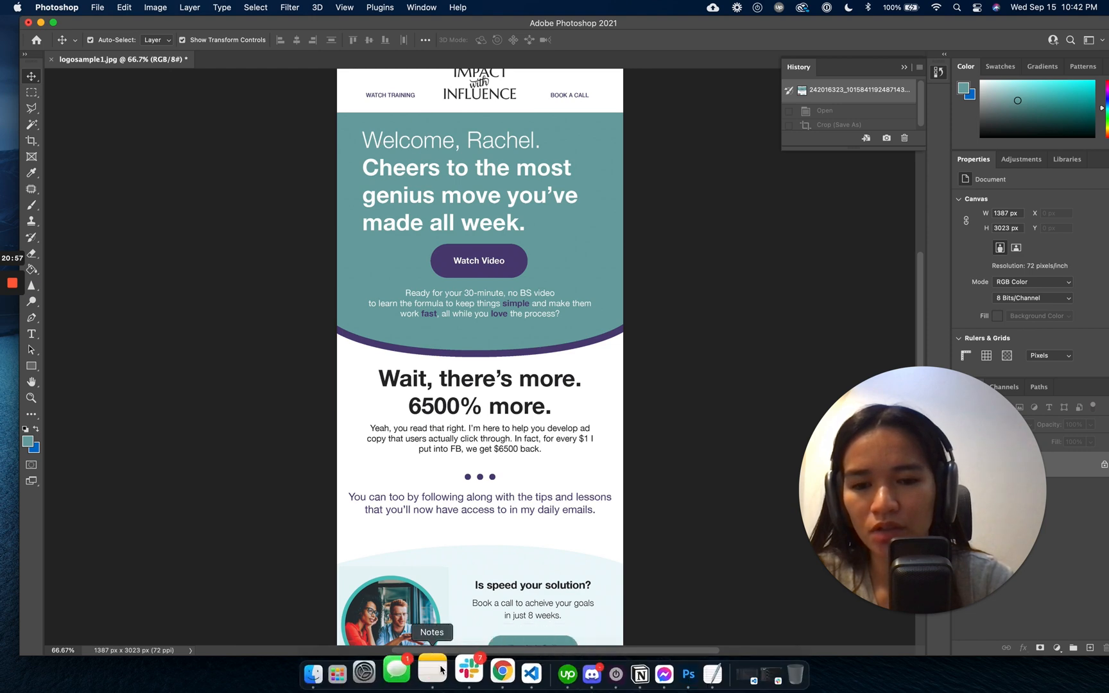
left_click(429, 674)
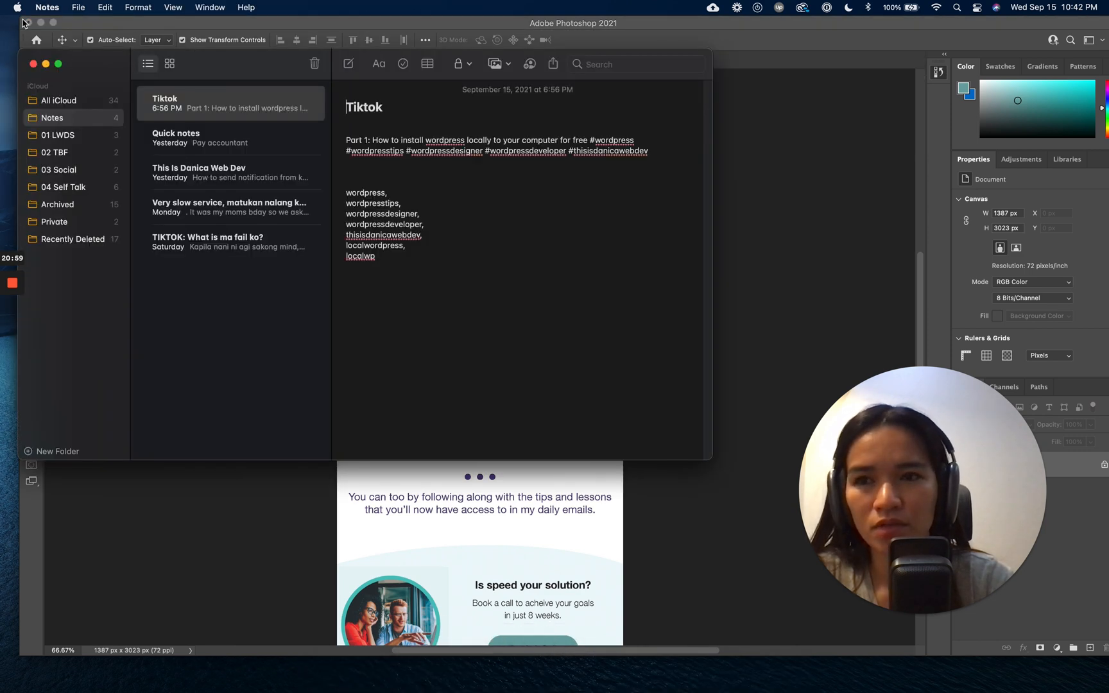
left_click(46, 64)
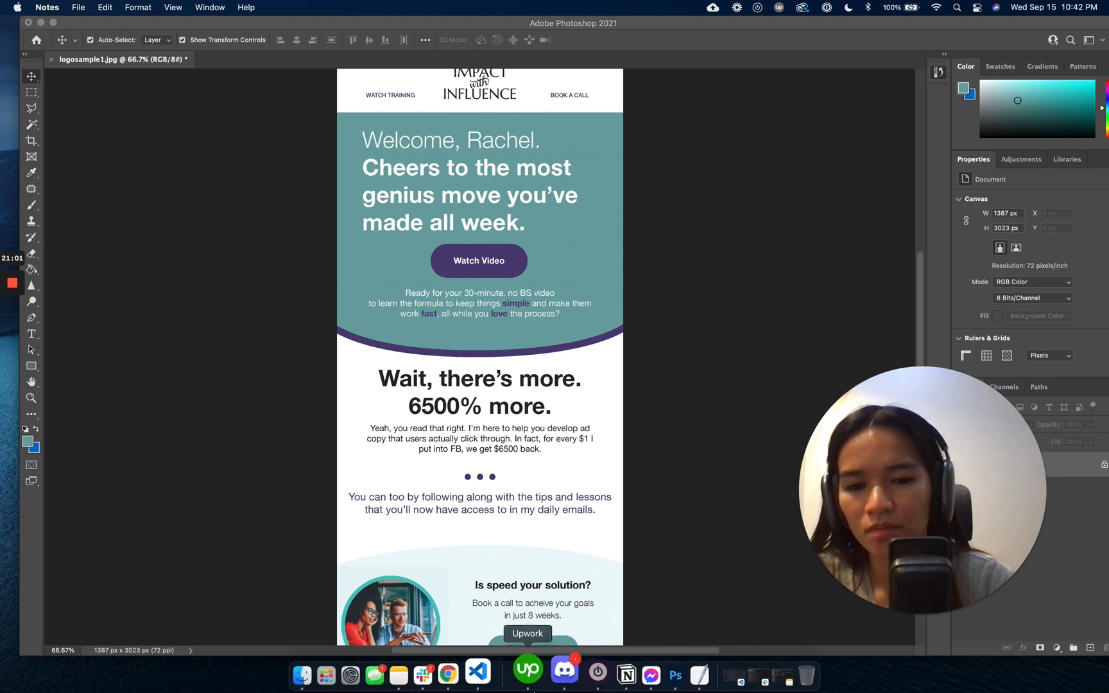
left_click(675, 674)
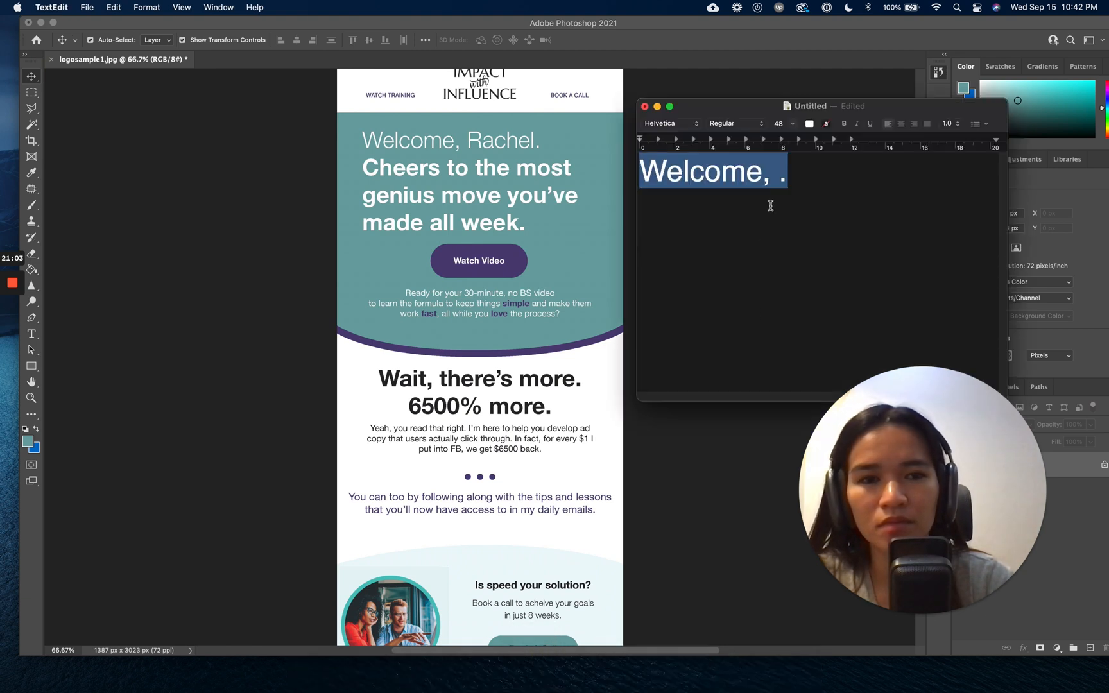
Replace the TextEdit text with "Cheers to the most genuis move you've made all week." and copy it.
left_click(781, 195)
key("super+a")
type("Ch")
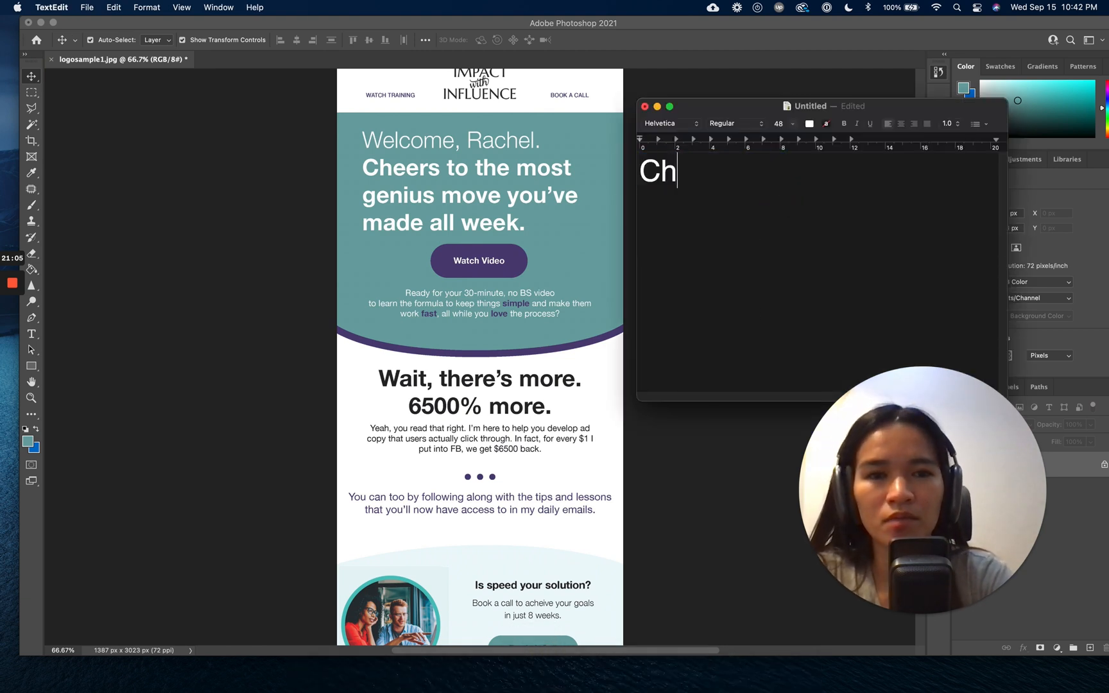
type("eers to")
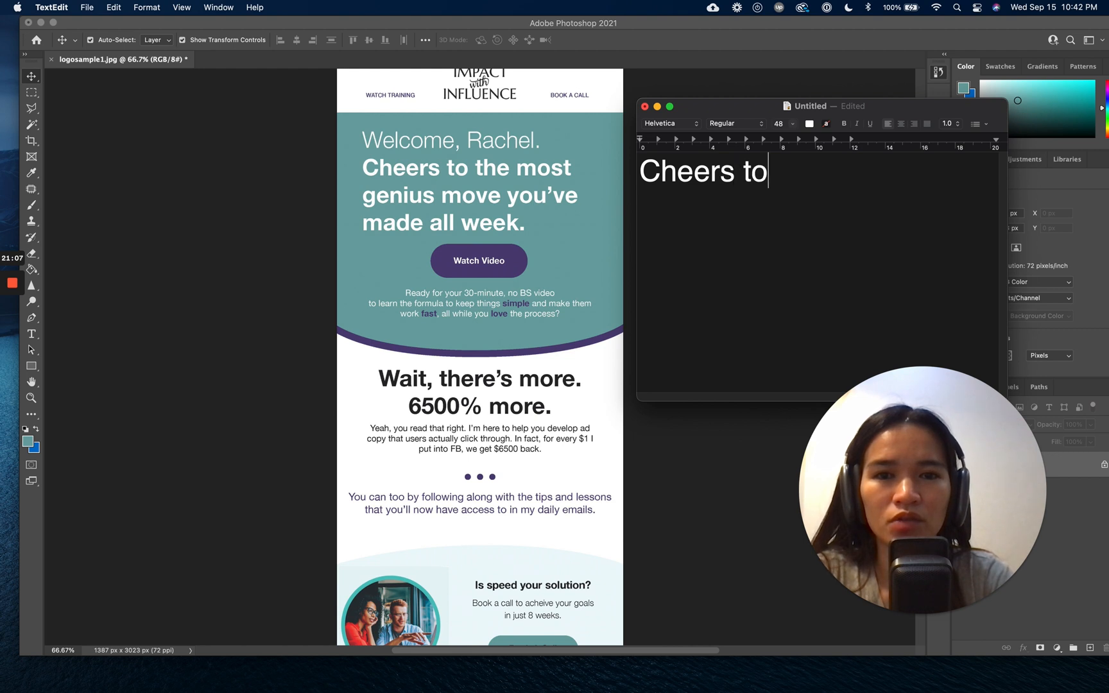
type(" the most ")
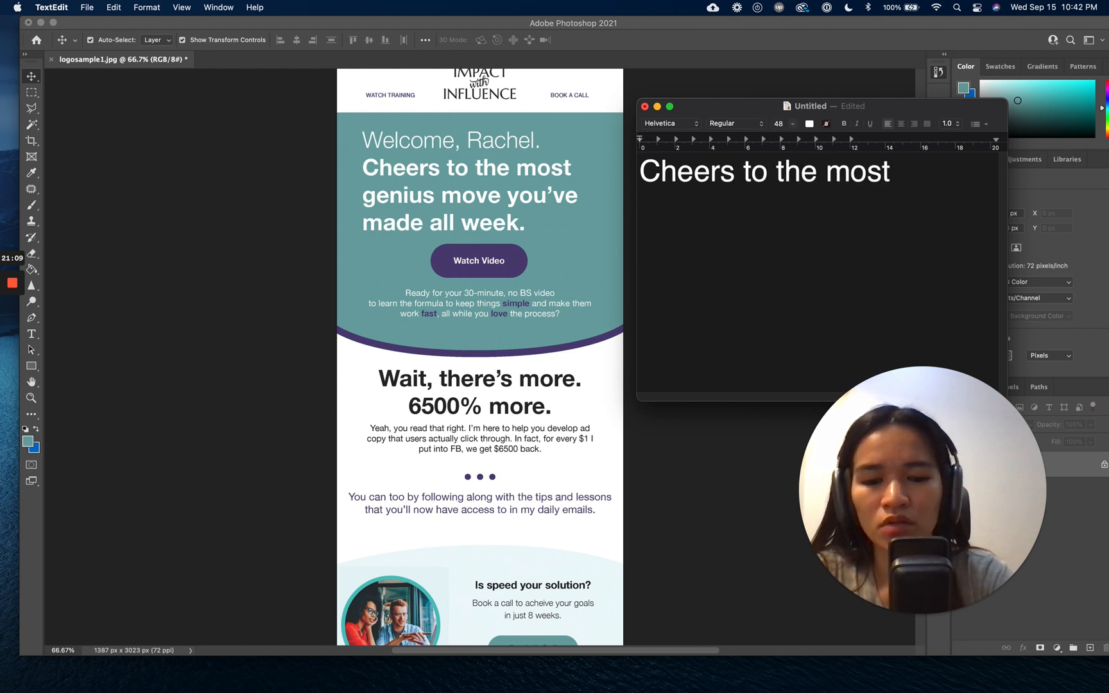
type("genuis mo")
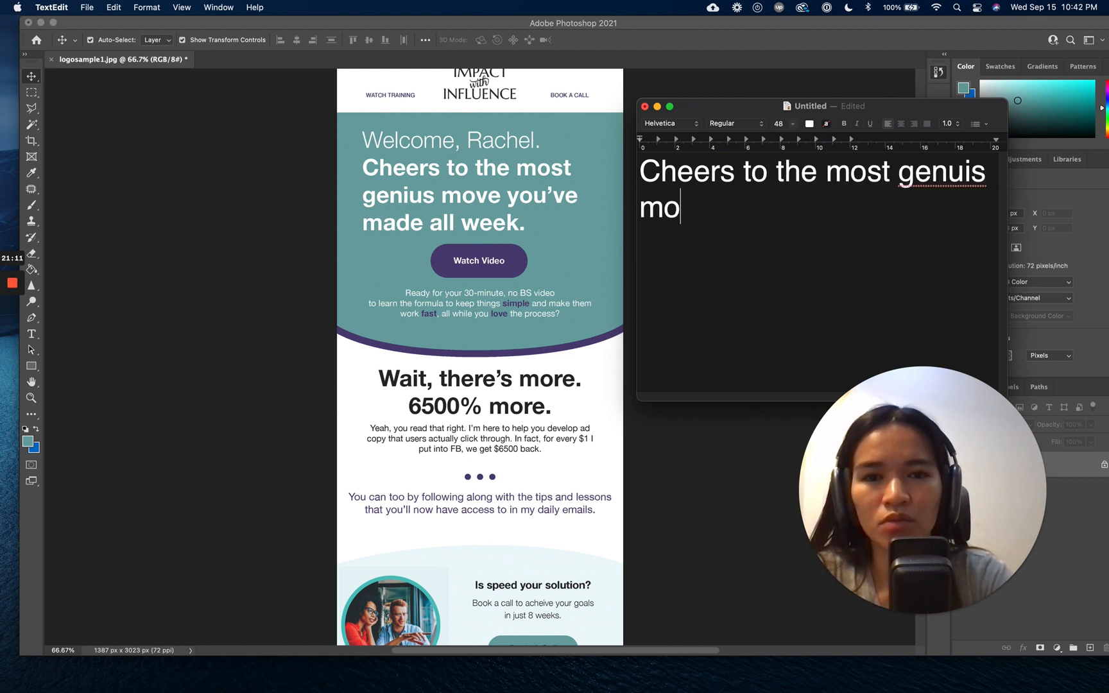
type("ve you've ")
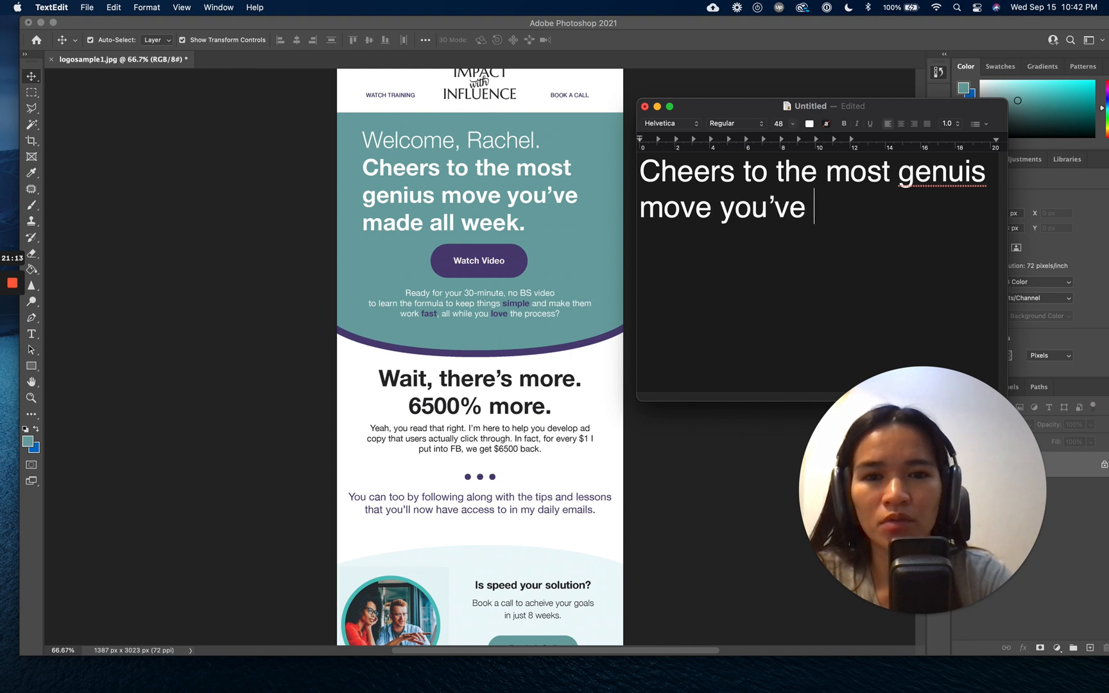
type("made all week")
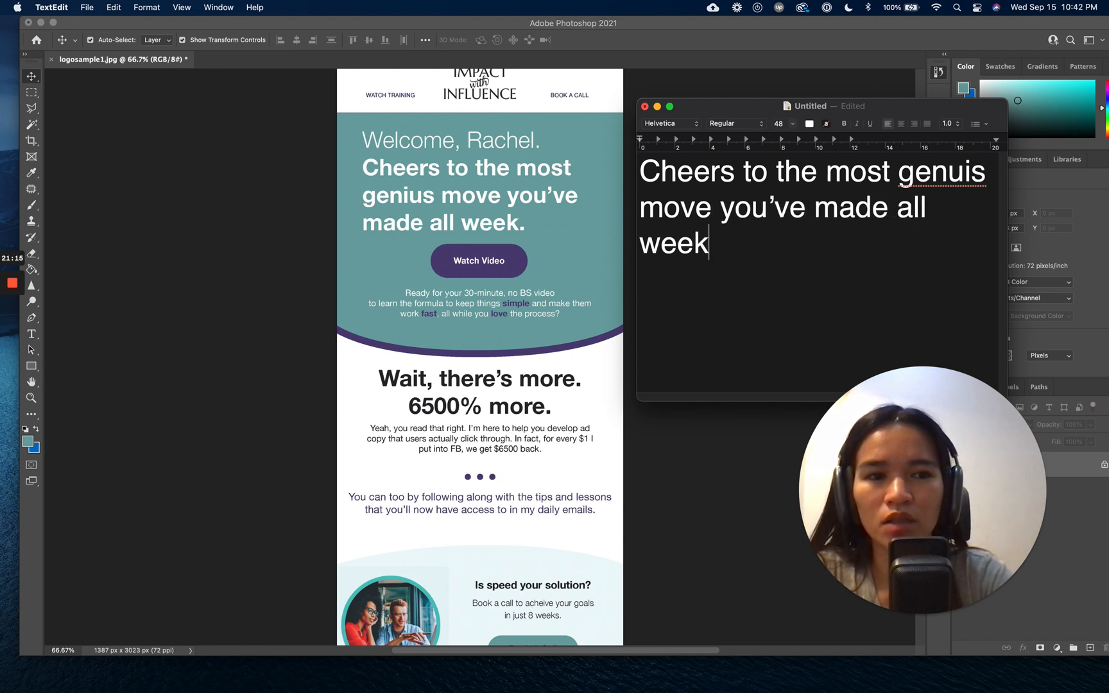
type(".")
key("super+a")
key("super+c")
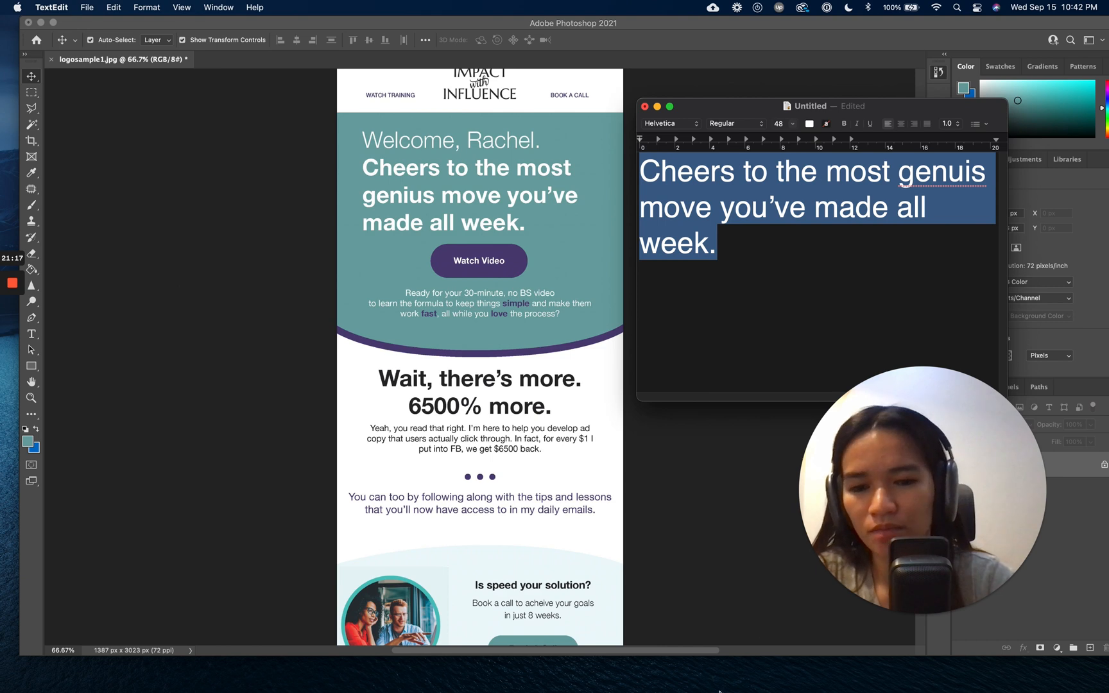
Switch to Chrome and add a second h1 below the welcome heading in the HTML code, containing the copied "Cheers to the most" sentence.
left_click(471, 673)
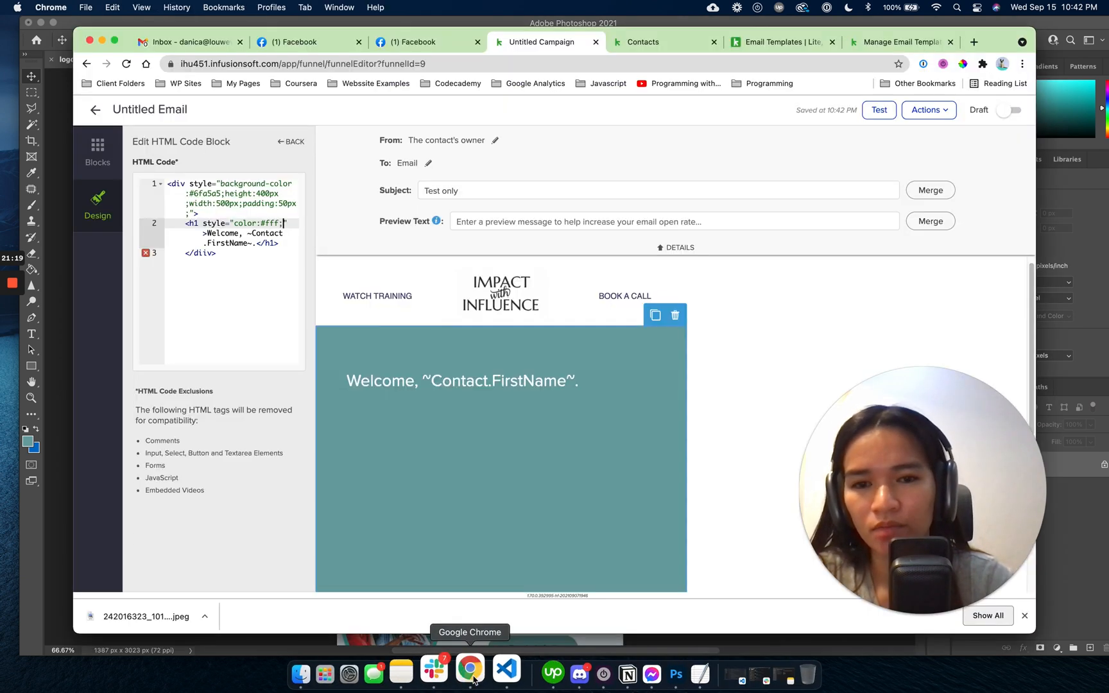
left_click(279, 243)
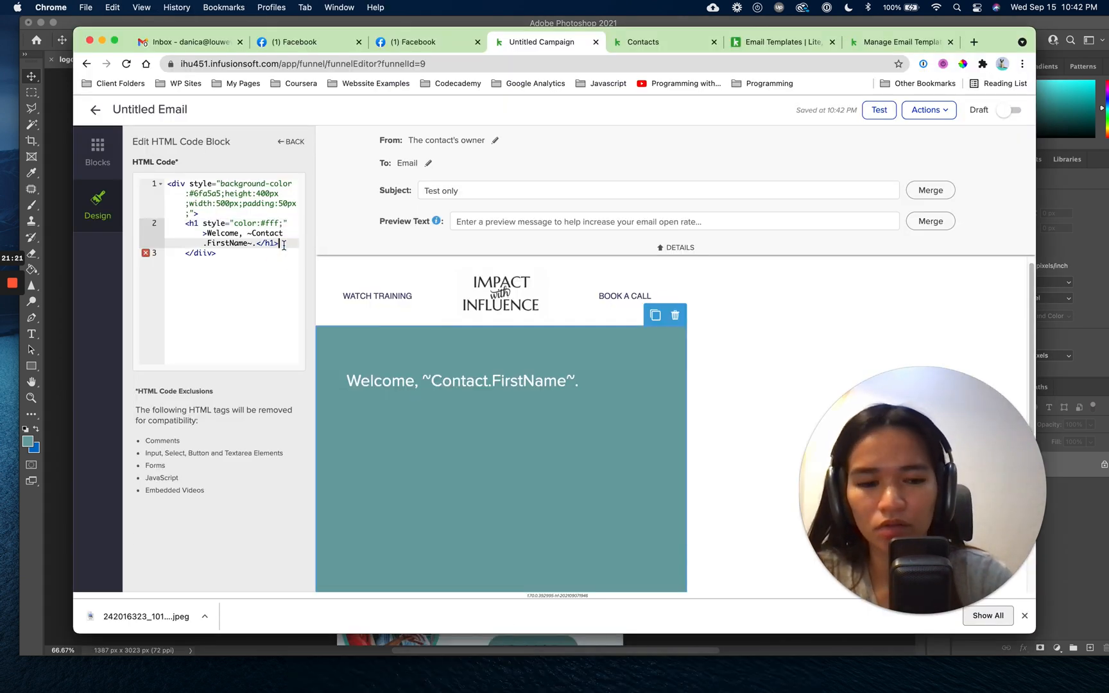
key("Return")
type("<")
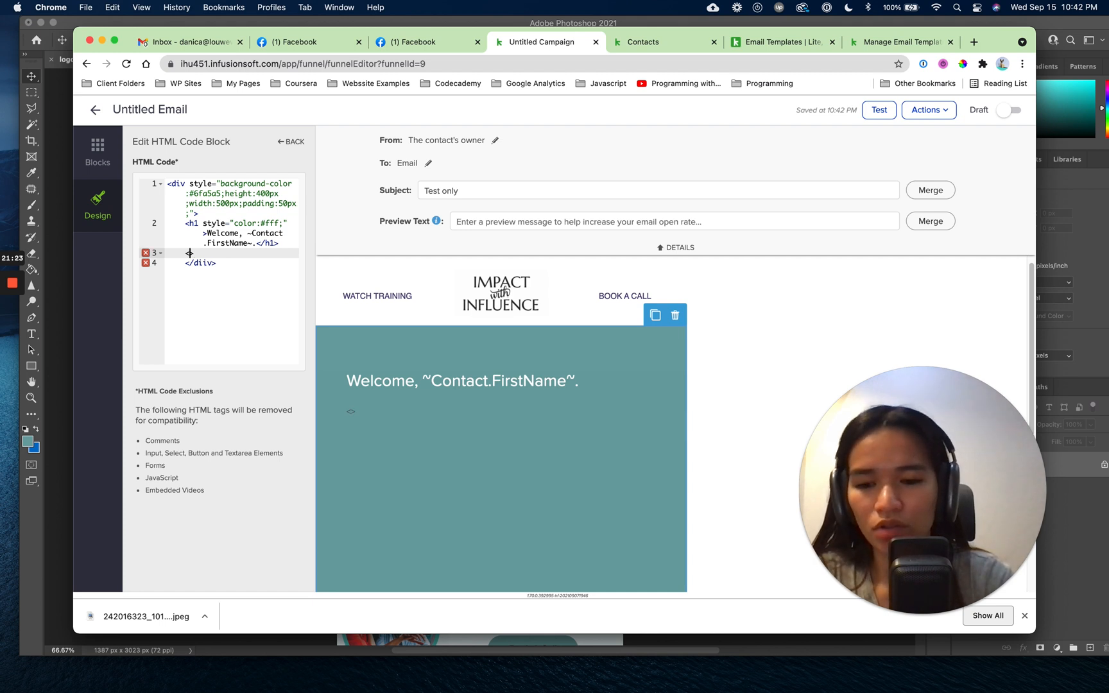
type("h1>")
key("super+v")
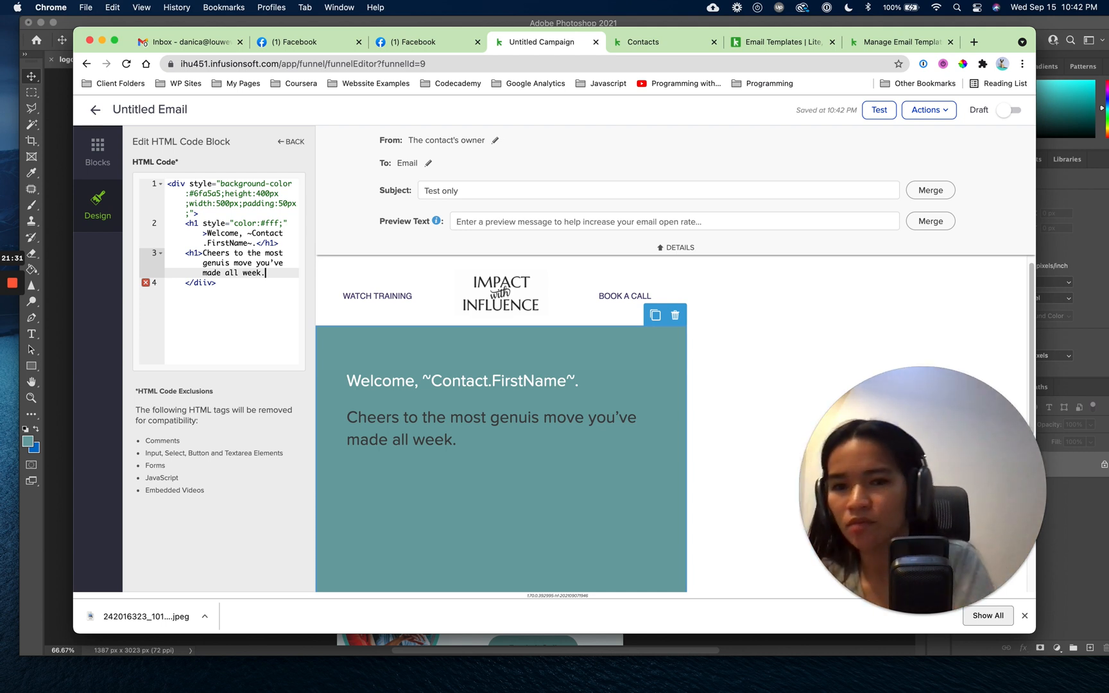
type("</>")
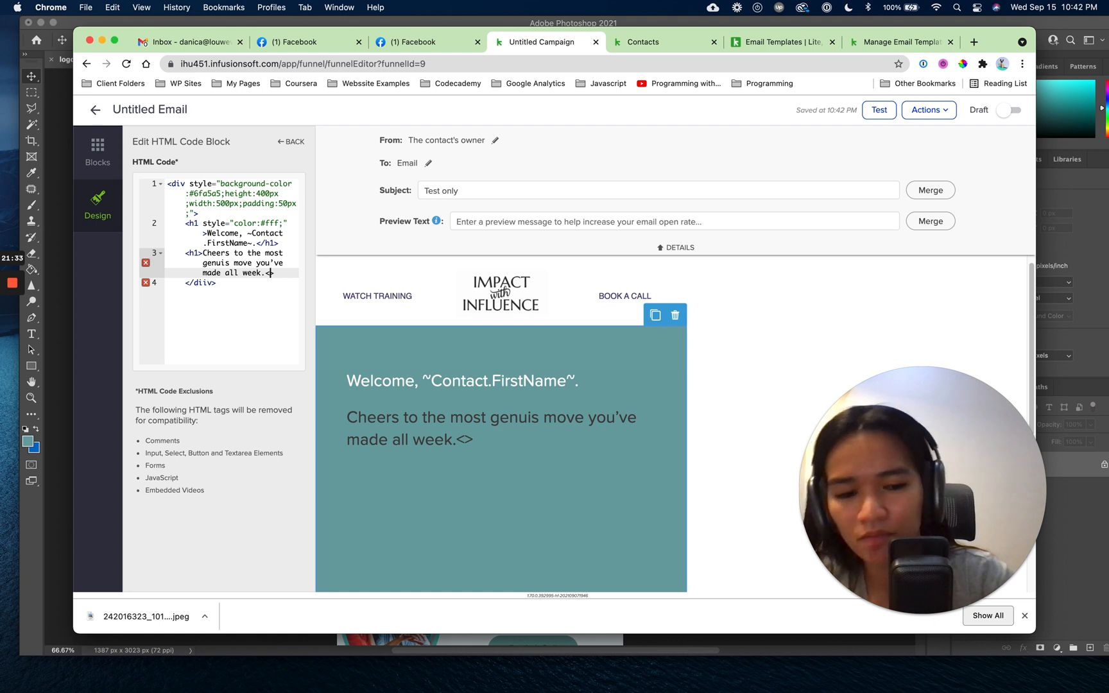
key("Left")
type("h1")
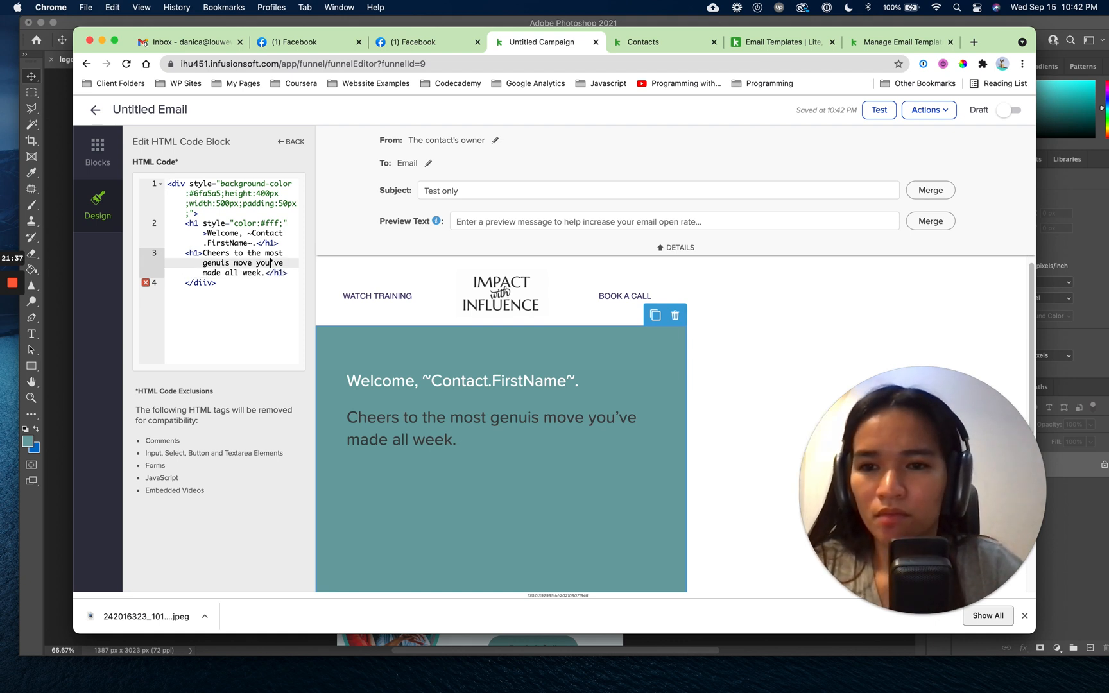
Give the second h1 the same inline style as the welcome heading, color:#fff;.
left_click_drag(198, 224, 287, 223)
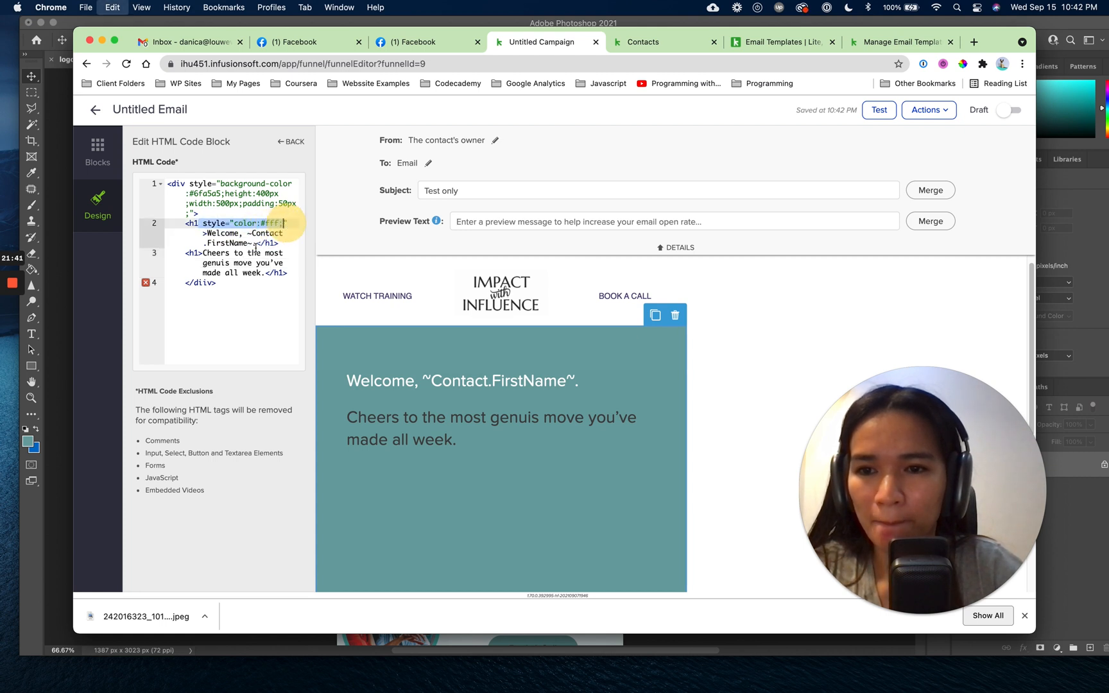
left_click(199, 252)
type("style=\"color:#fff;\"")
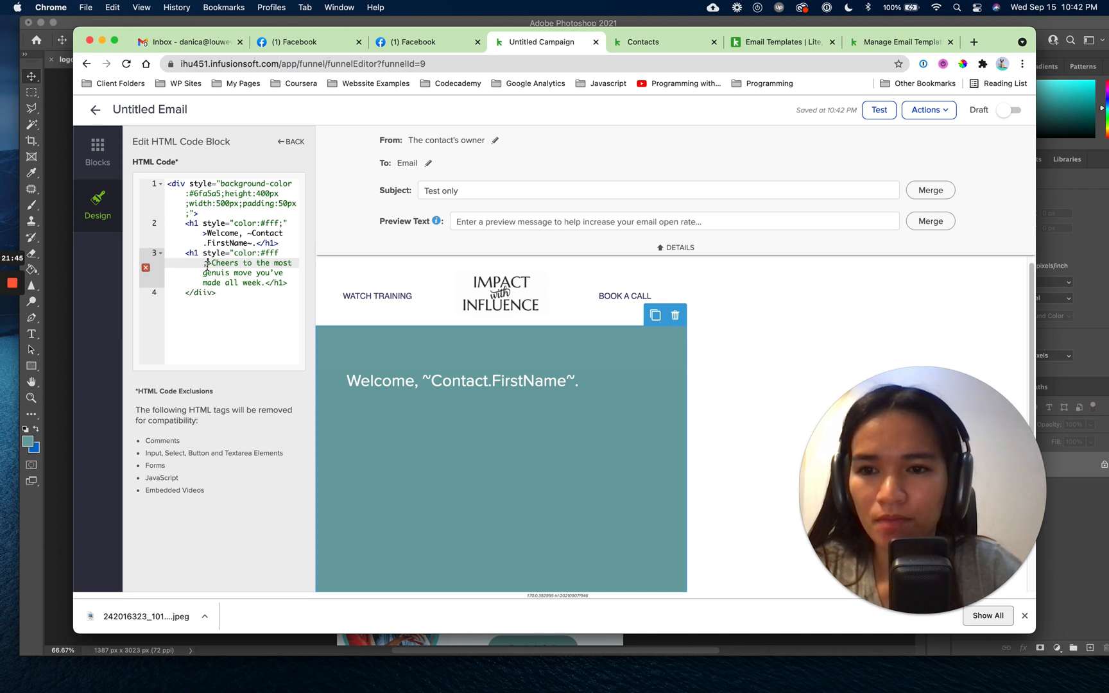
type("\"")
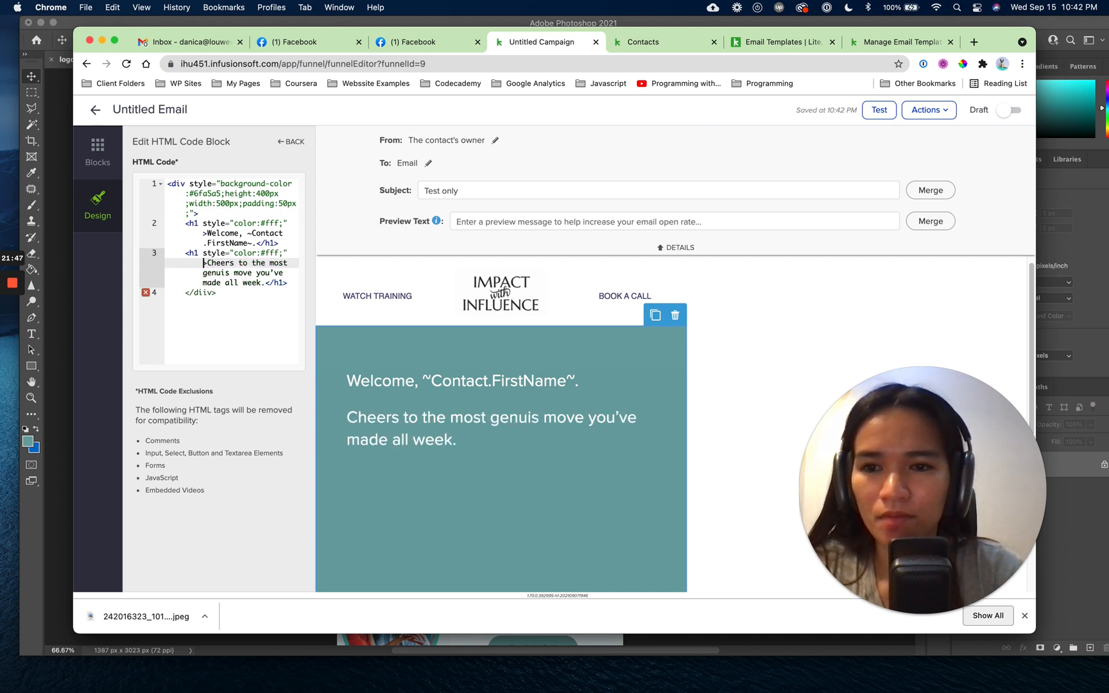
left_click(203, 252)
left_click(205, 273)
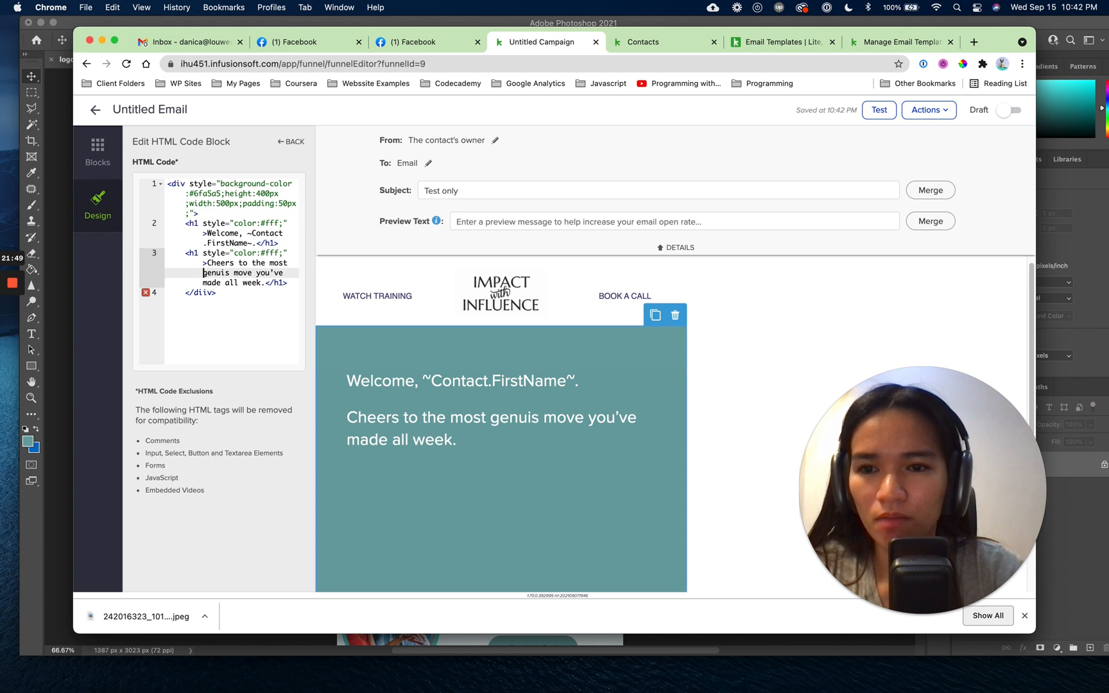
Add a font-weight of 700 to the second h1's style and switch to Photoshop to compare it with the mockup.
left_click(284, 253)
type("font-wei")
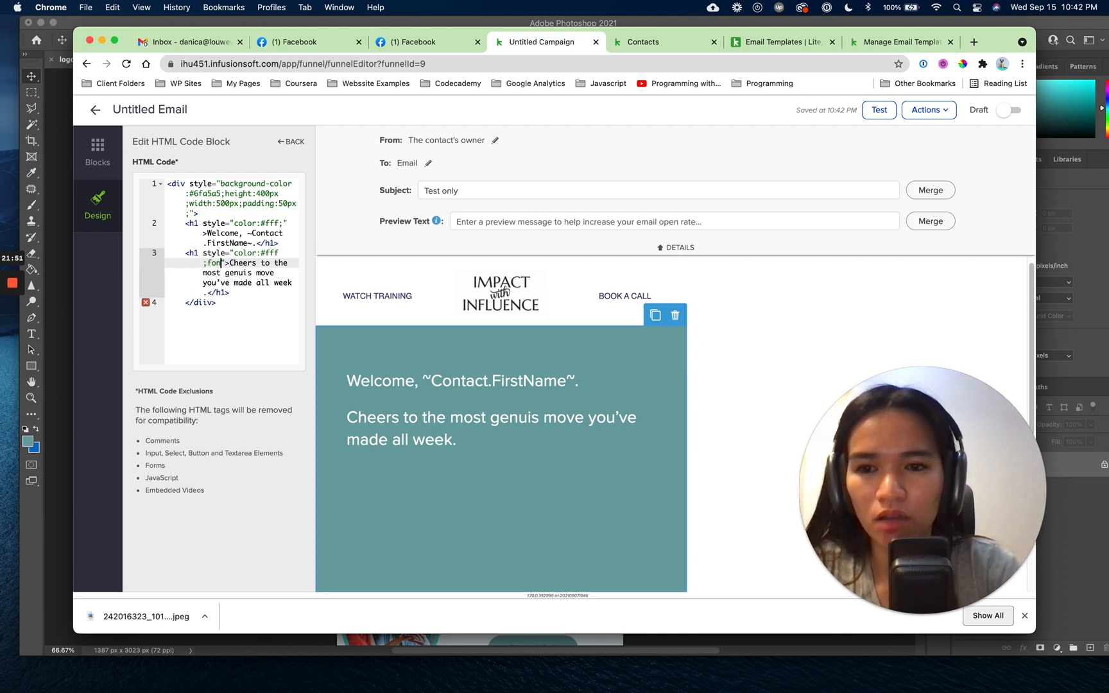
type("ght:")
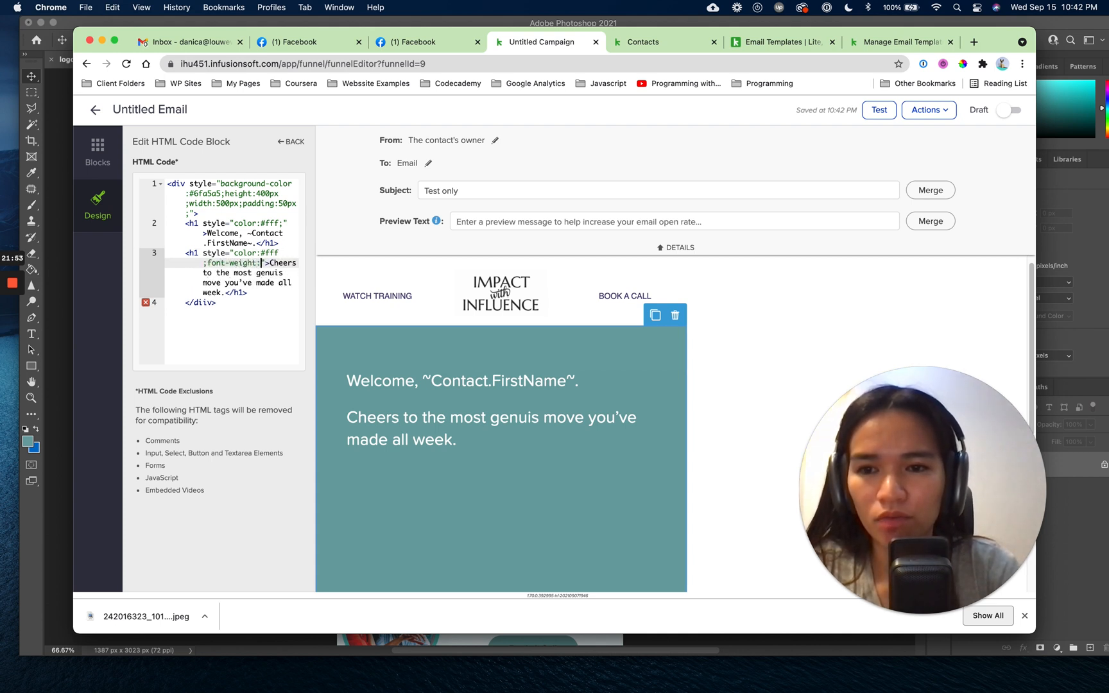
type("700px")
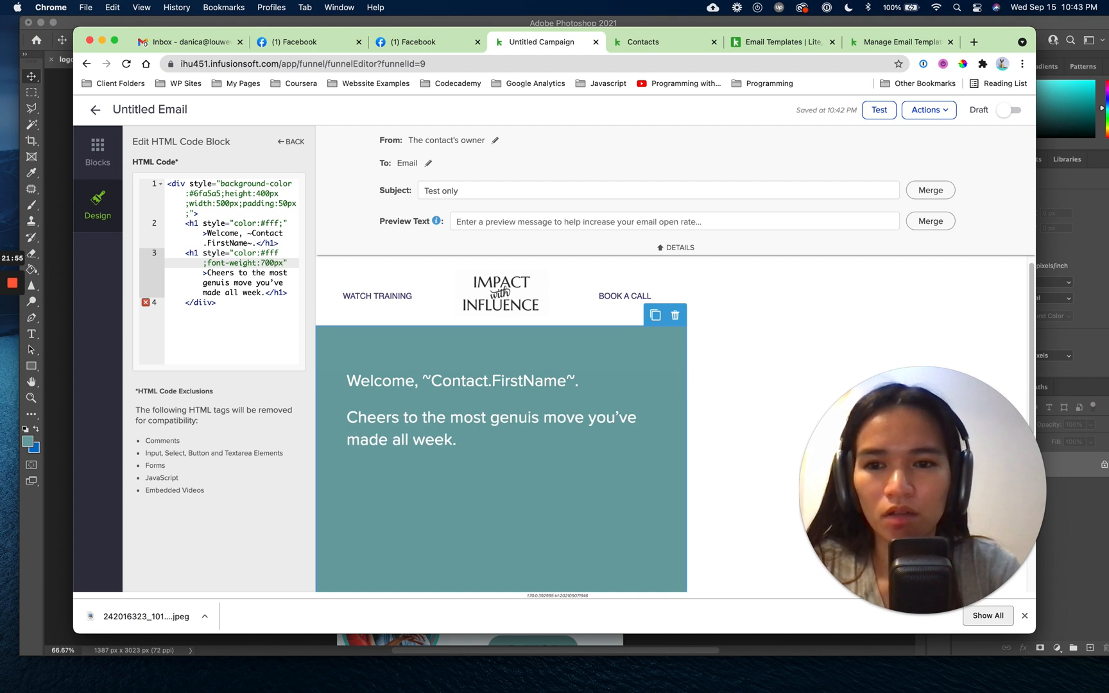
key("BackSpace")
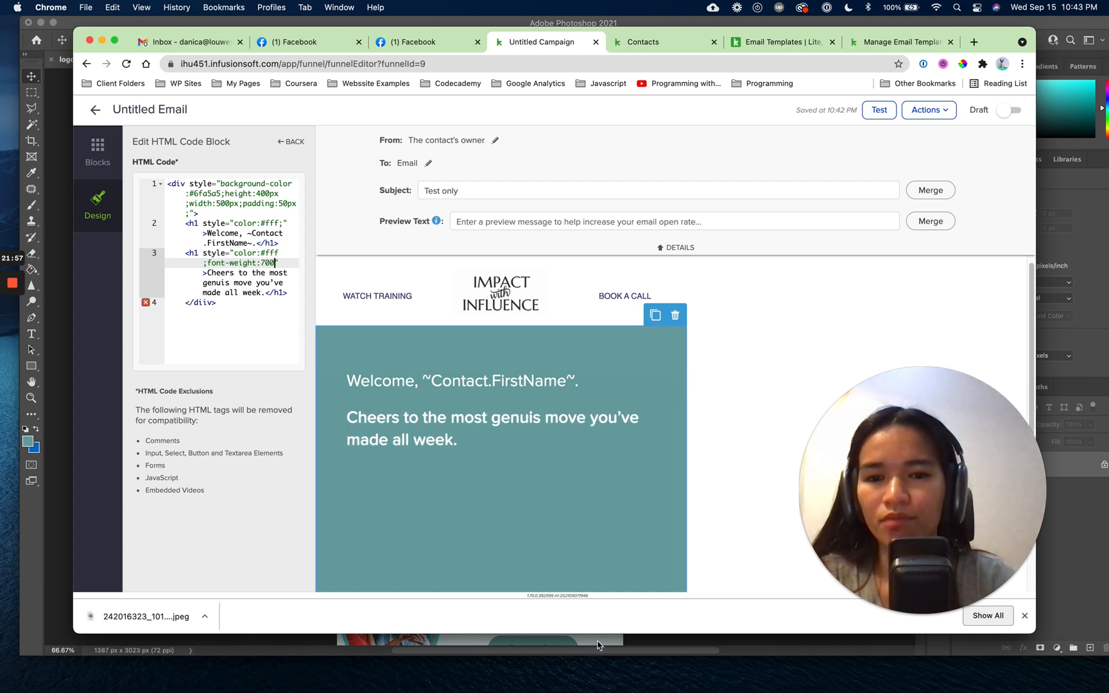
mouse_move(583, 691)
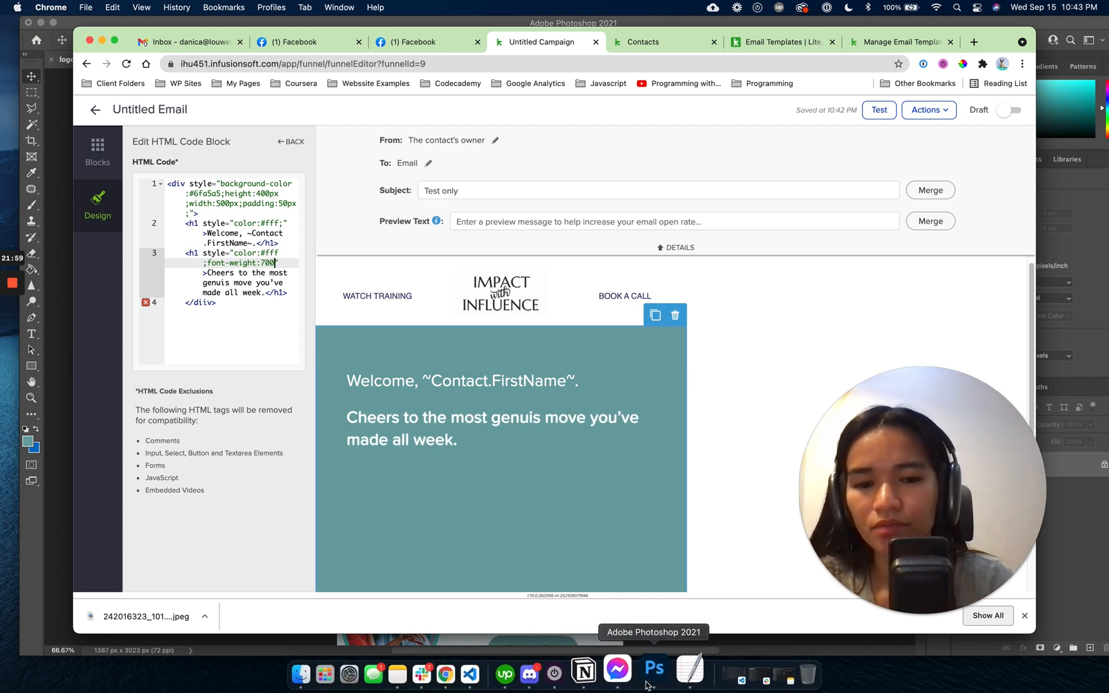
left_click(650, 683)
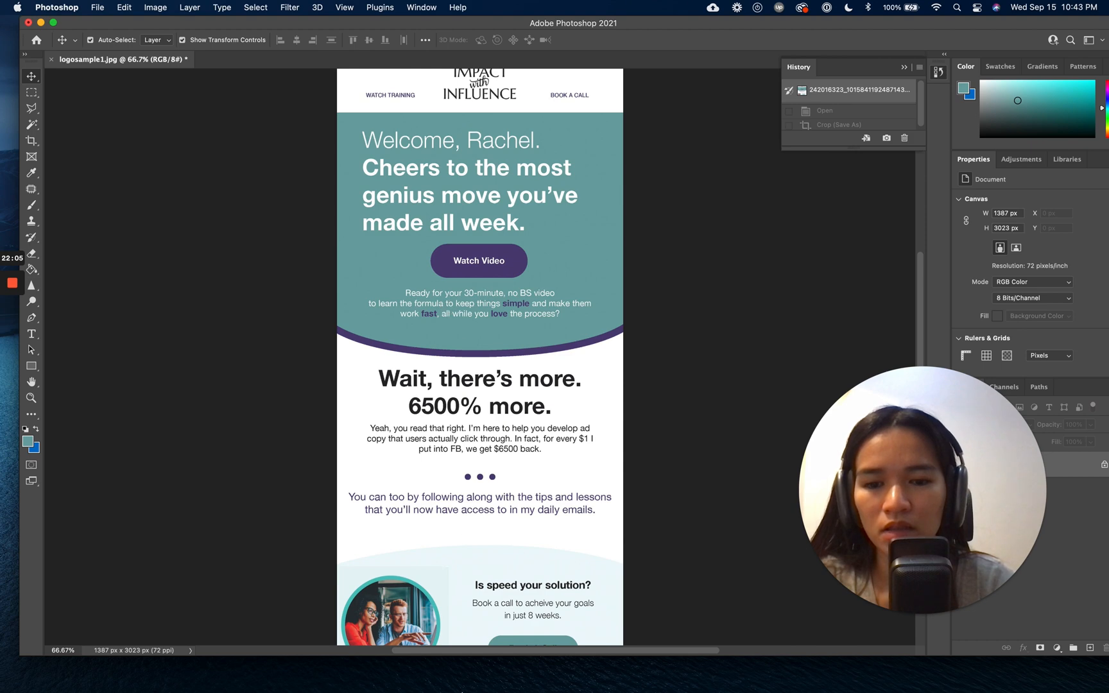
Switch to Chrome and set the email's Heading 1, Heading 2 and Normal Text fonts to Arial.
left_click(476, 680)
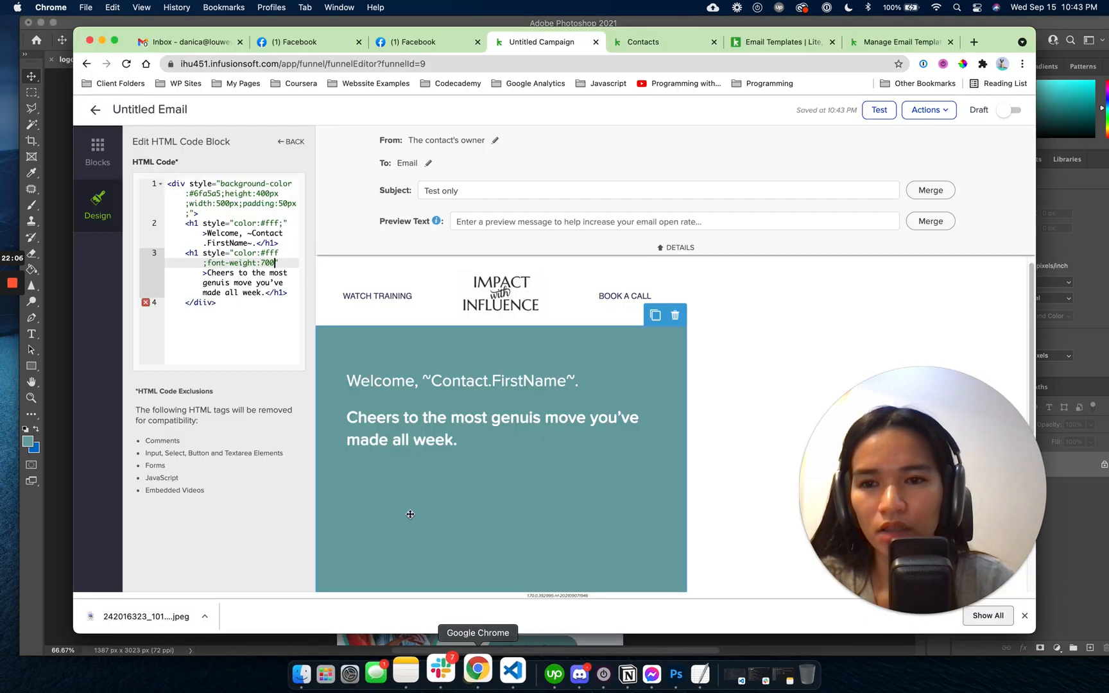
left_click(87, 161)
left_click(95, 211)
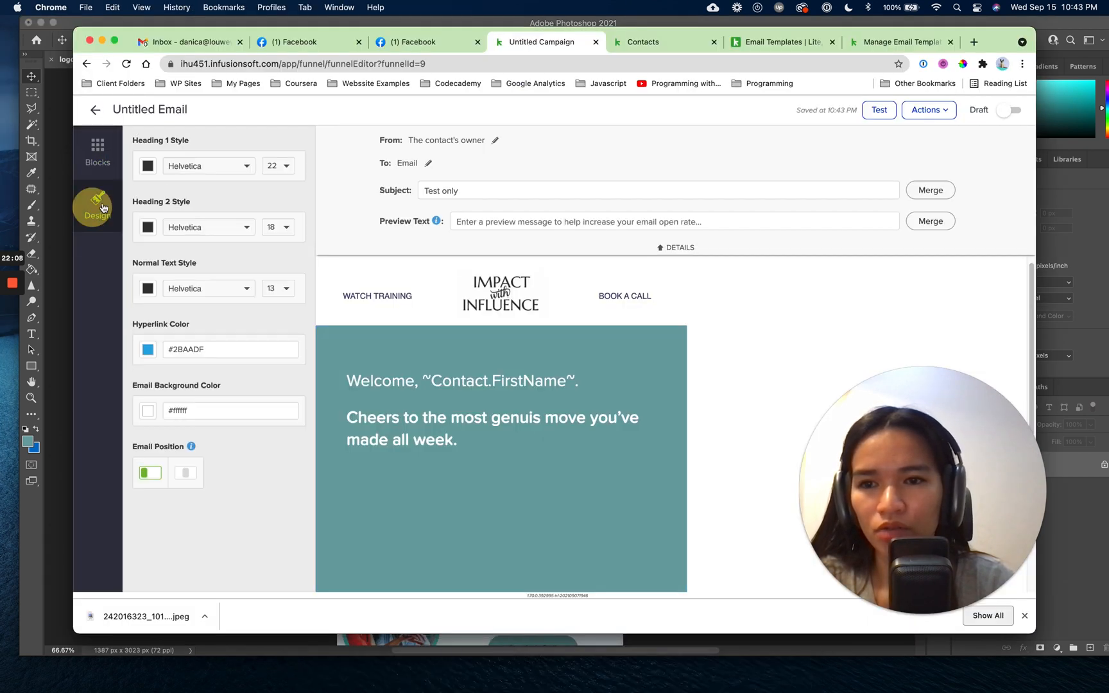
left_click(222, 169)
left_click(212, 182)
left_click(218, 227)
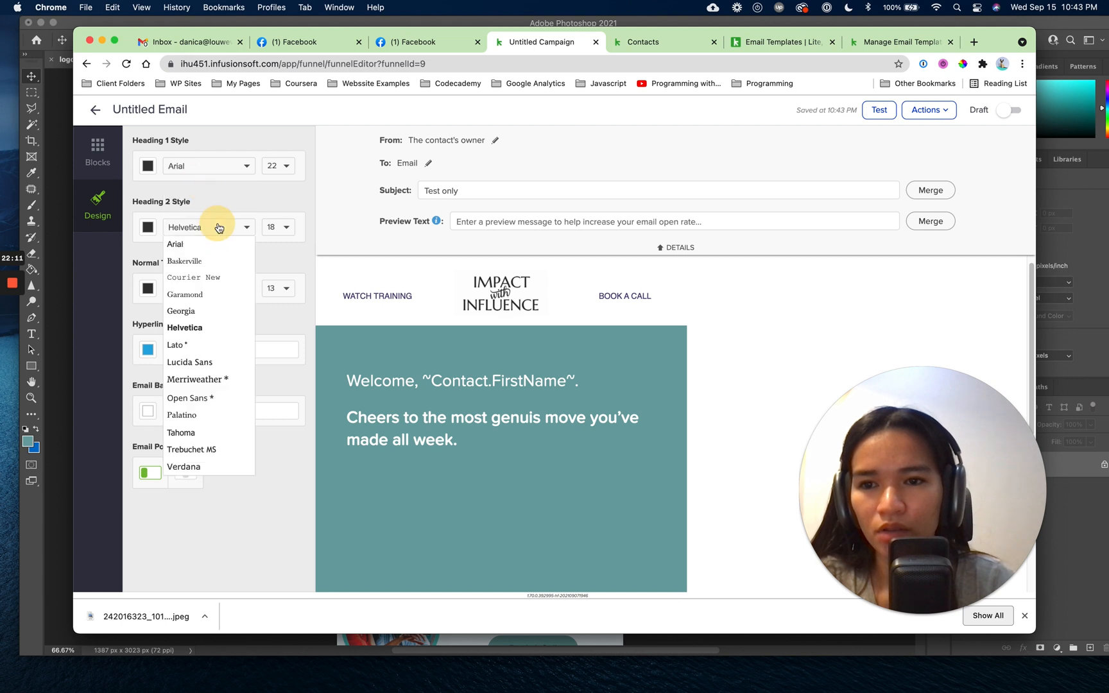
left_click(217, 244)
left_click(224, 289)
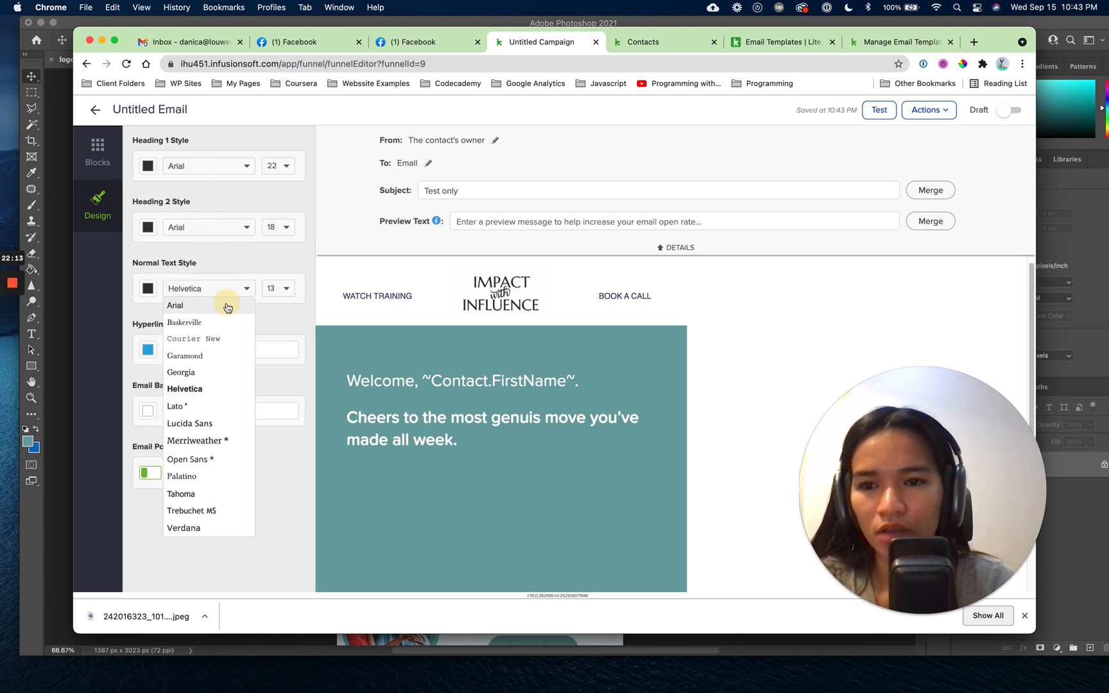
left_click(228, 307)
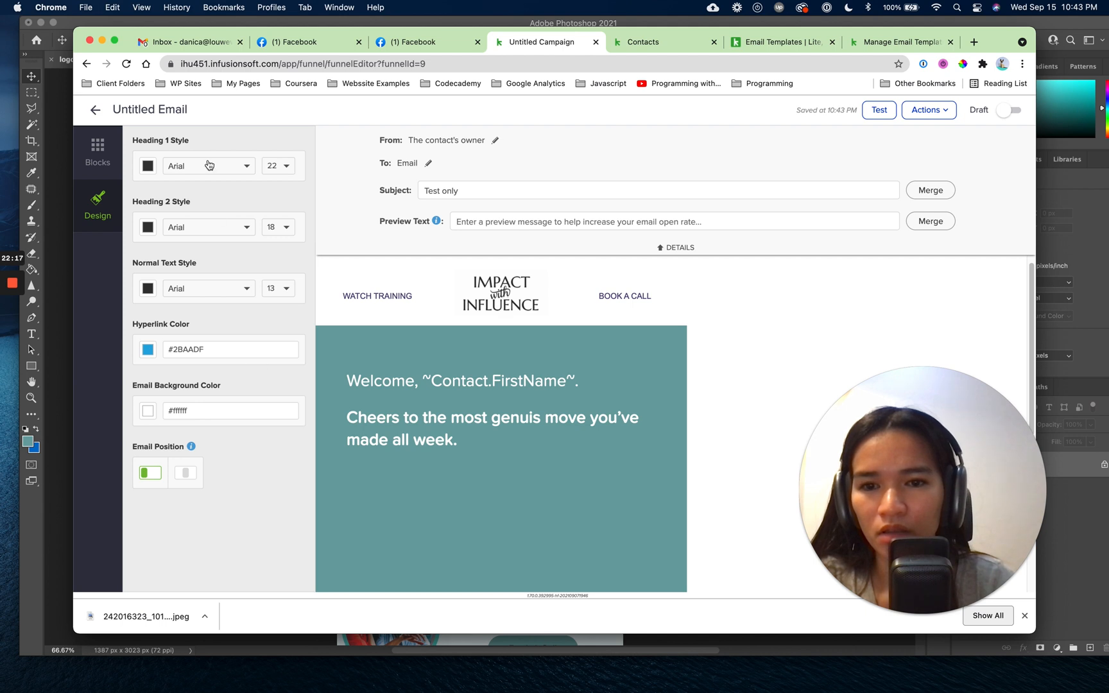
Recheck the Heading 1 font setting, keeping Arial, and return to the HTML code block.
left_click(405, 379)
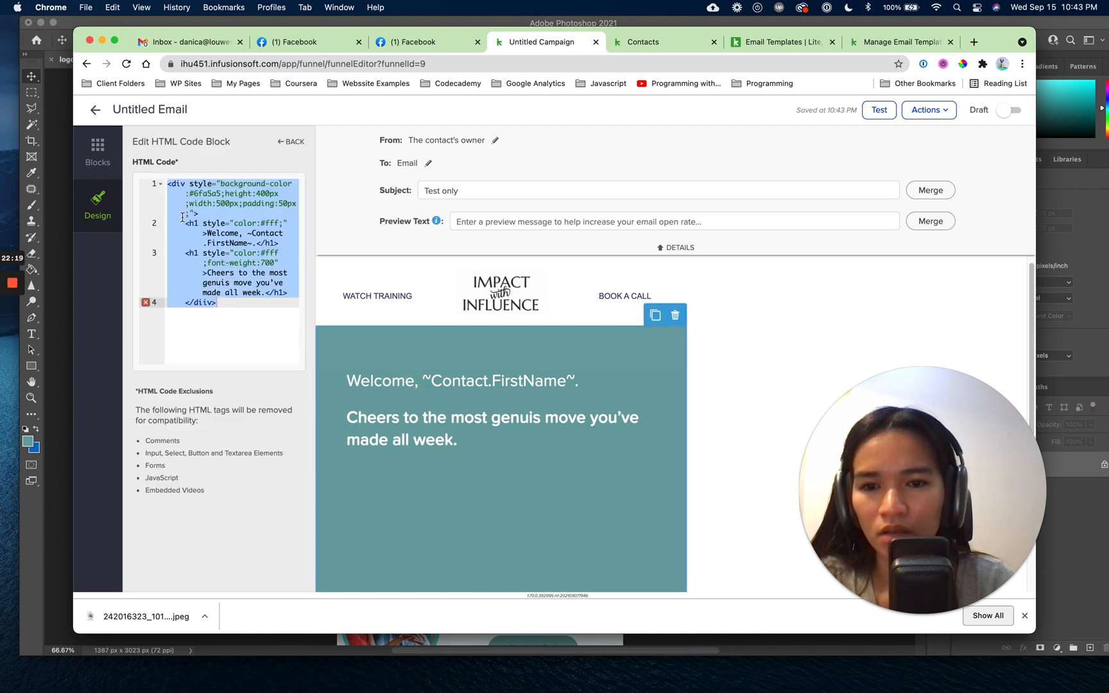
left_click(98, 153)
left_click(96, 203)
left_click(210, 167)
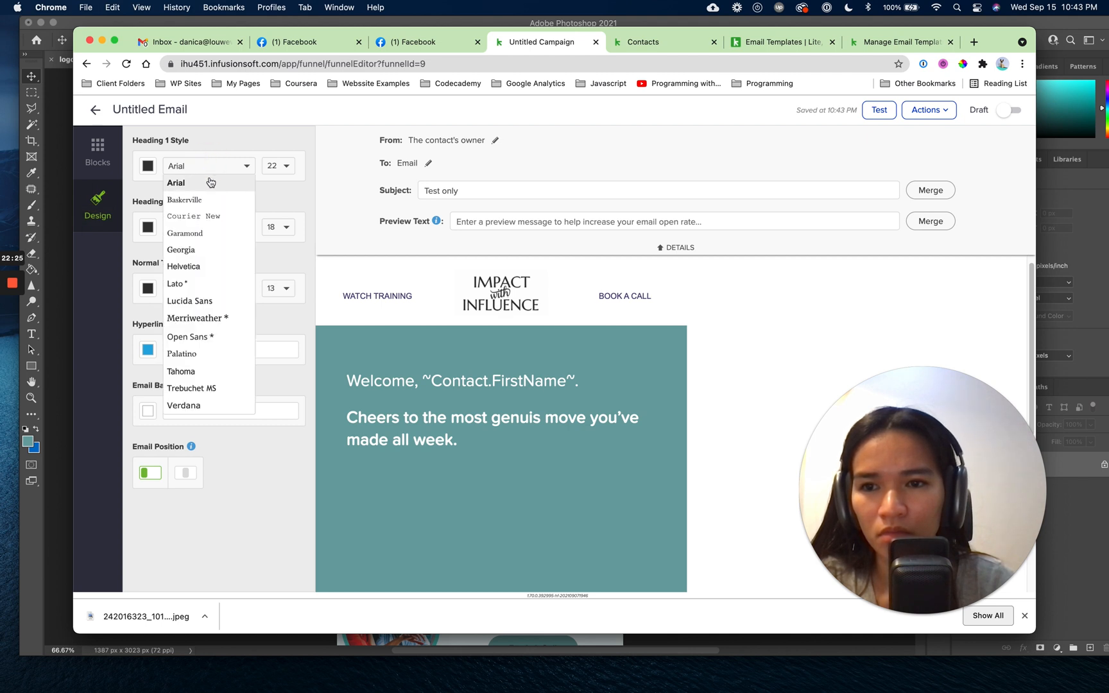
left_click(211, 182)
left_click(425, 460)
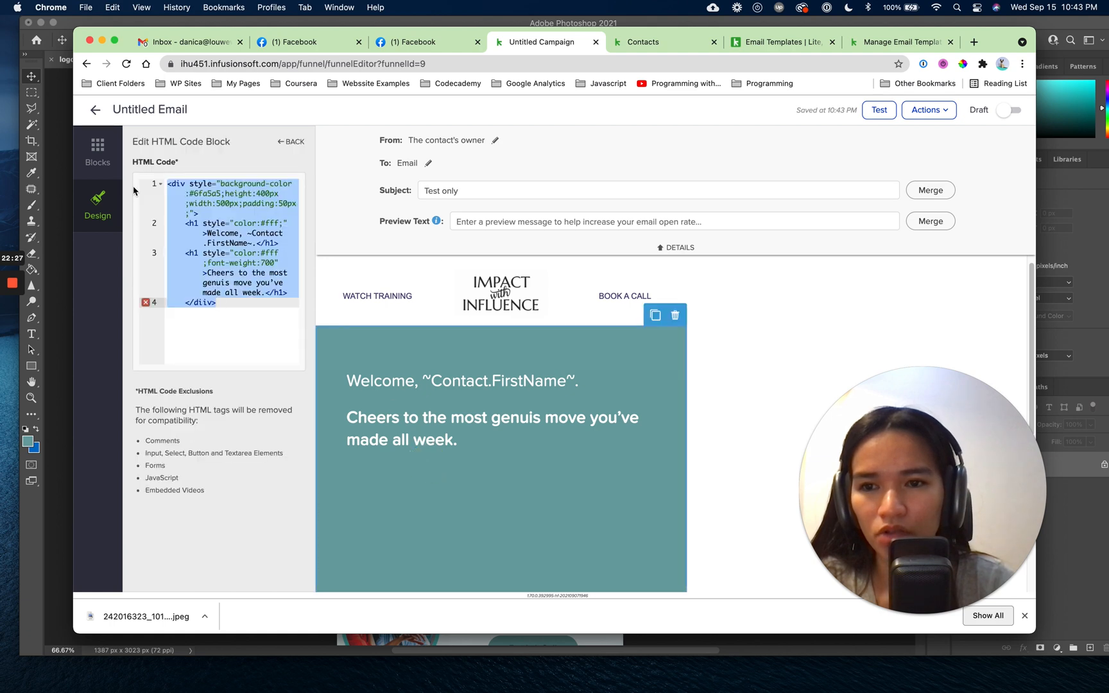
Check the mockup in Photoshop and, back in Chrome, add border-radius: 20px to the teal div's inline style.
left_click(654, 674)
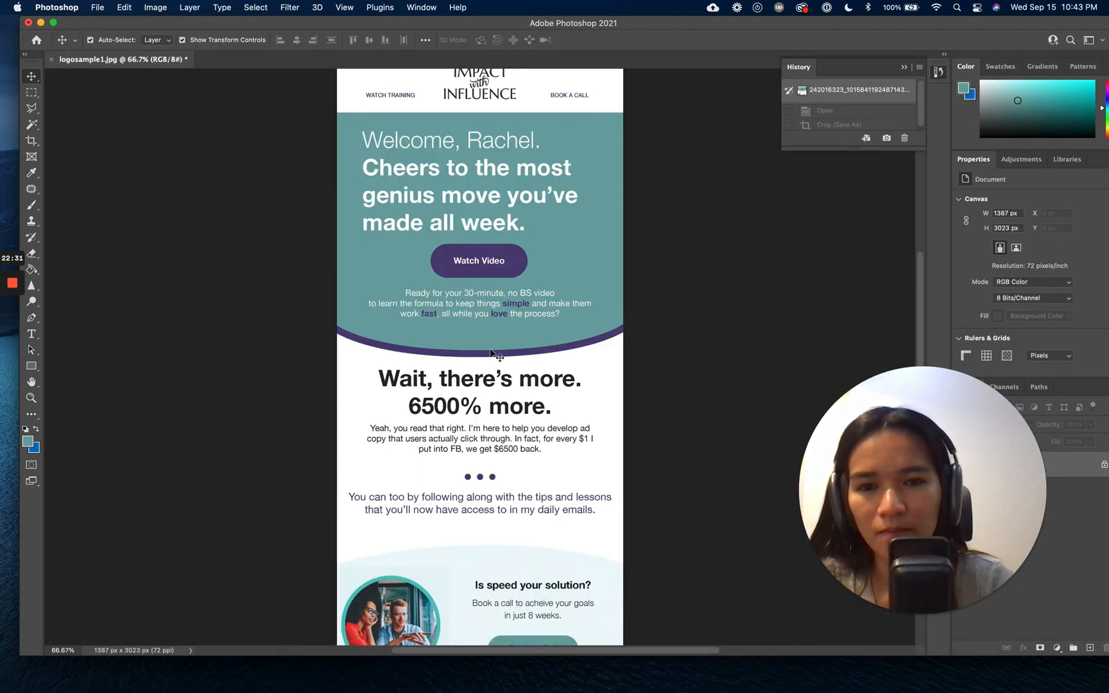
mouse_move(478, 690)
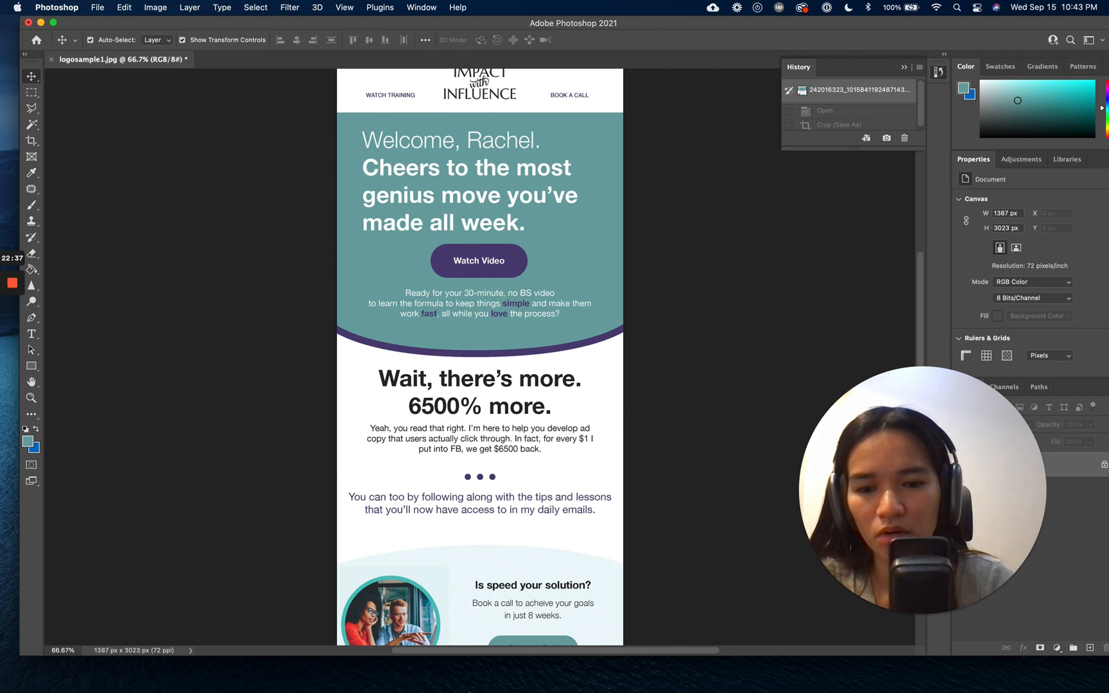
left_click(467, 667)
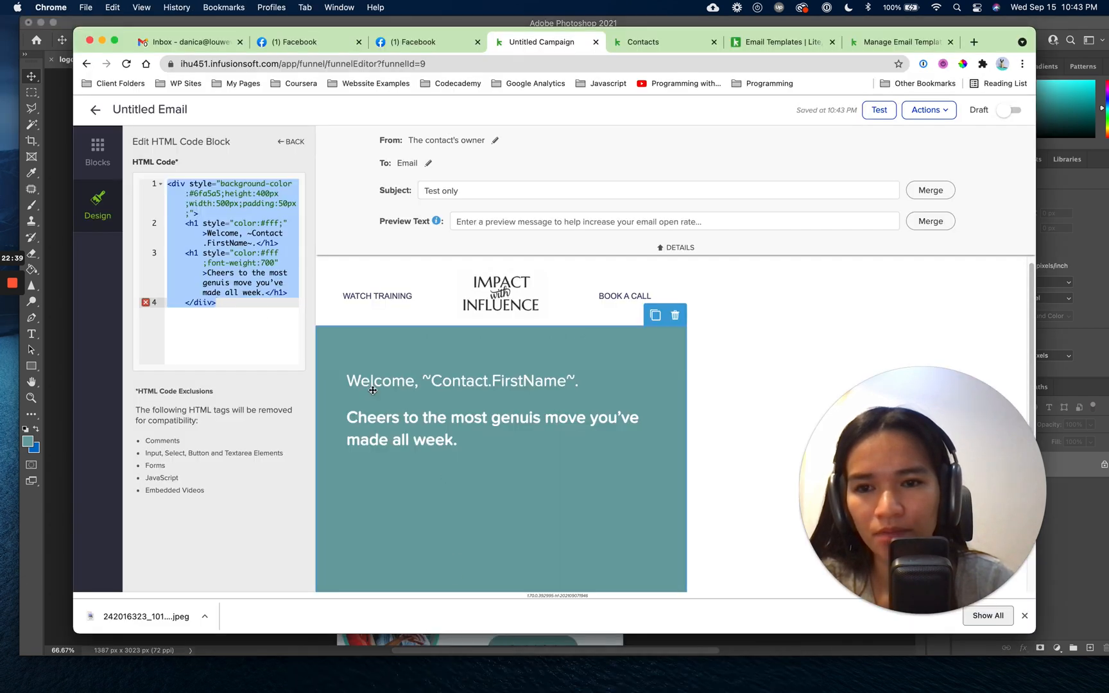
left_click(216, 272)
left_click(191, 212)
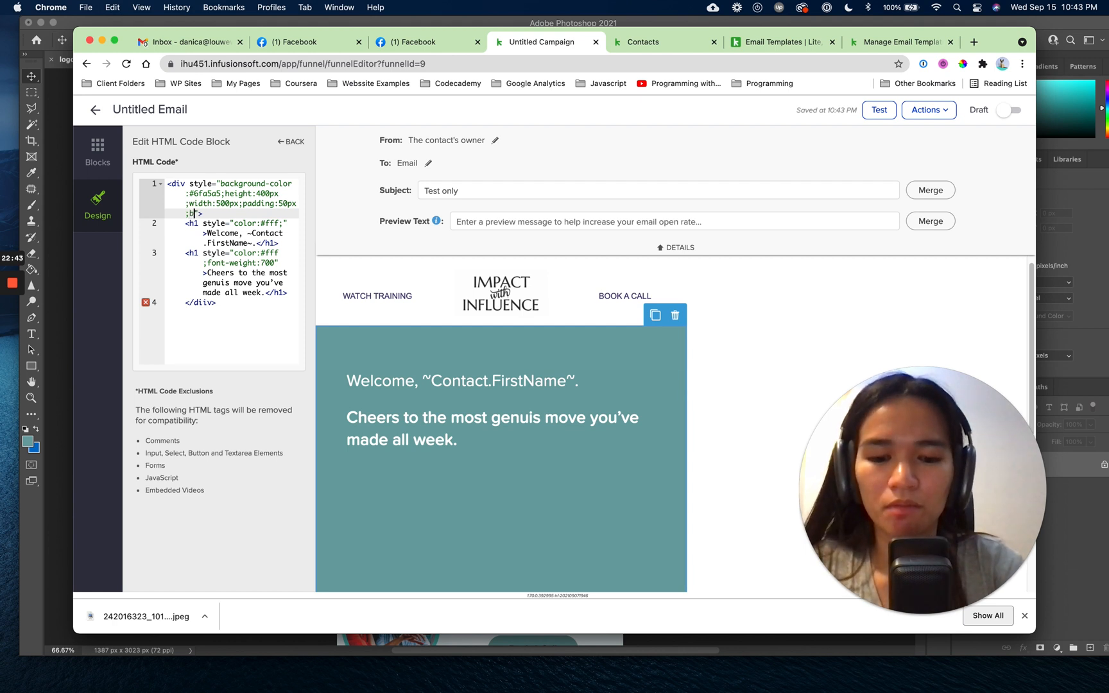
type("border-rad")
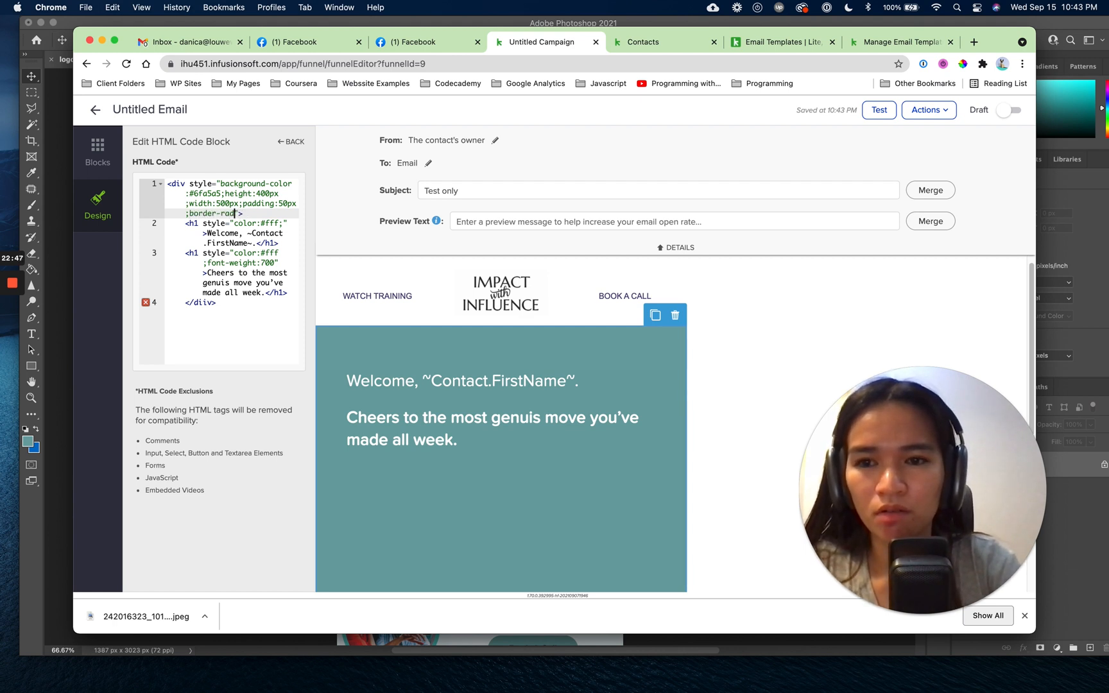
type("ius:")
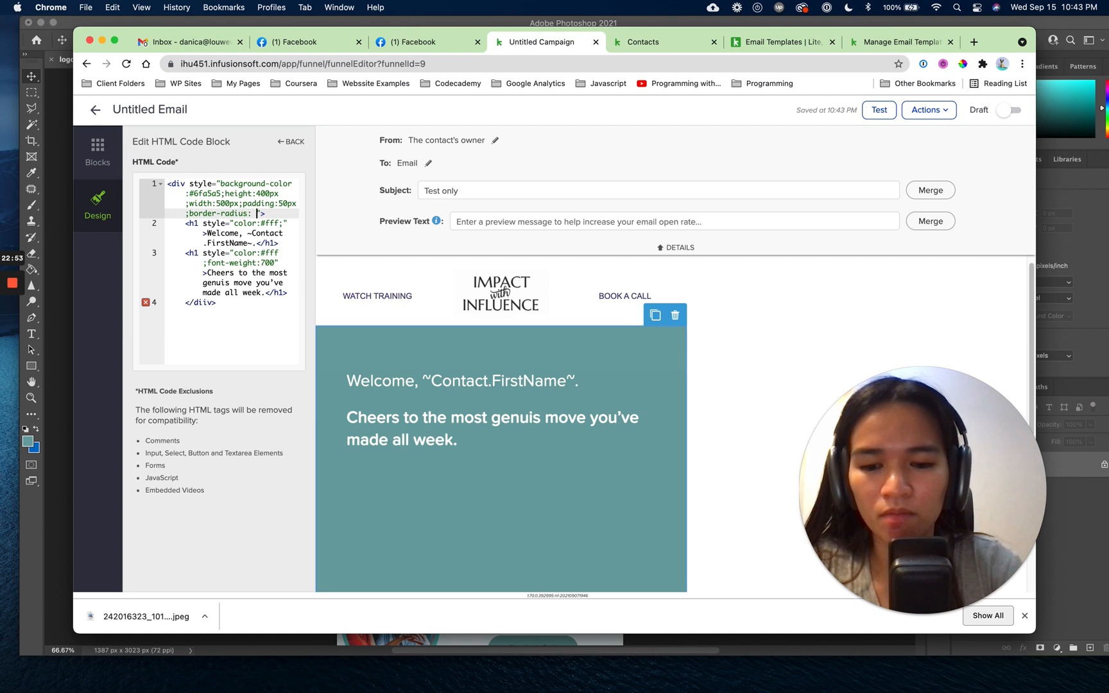
type("20")
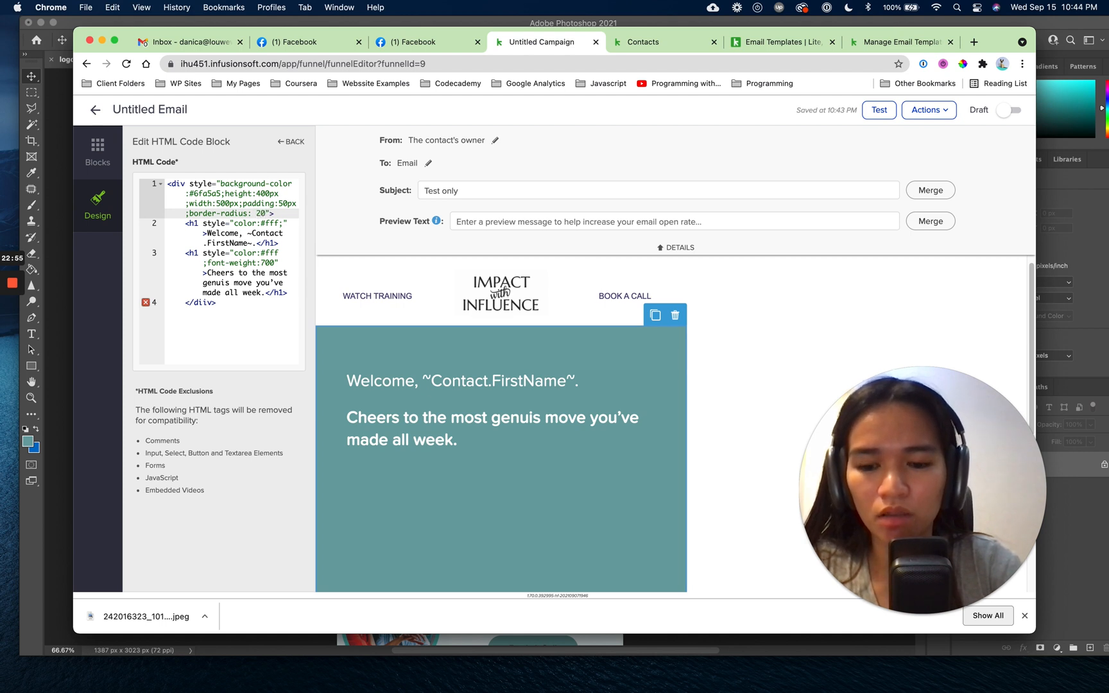
type("px")
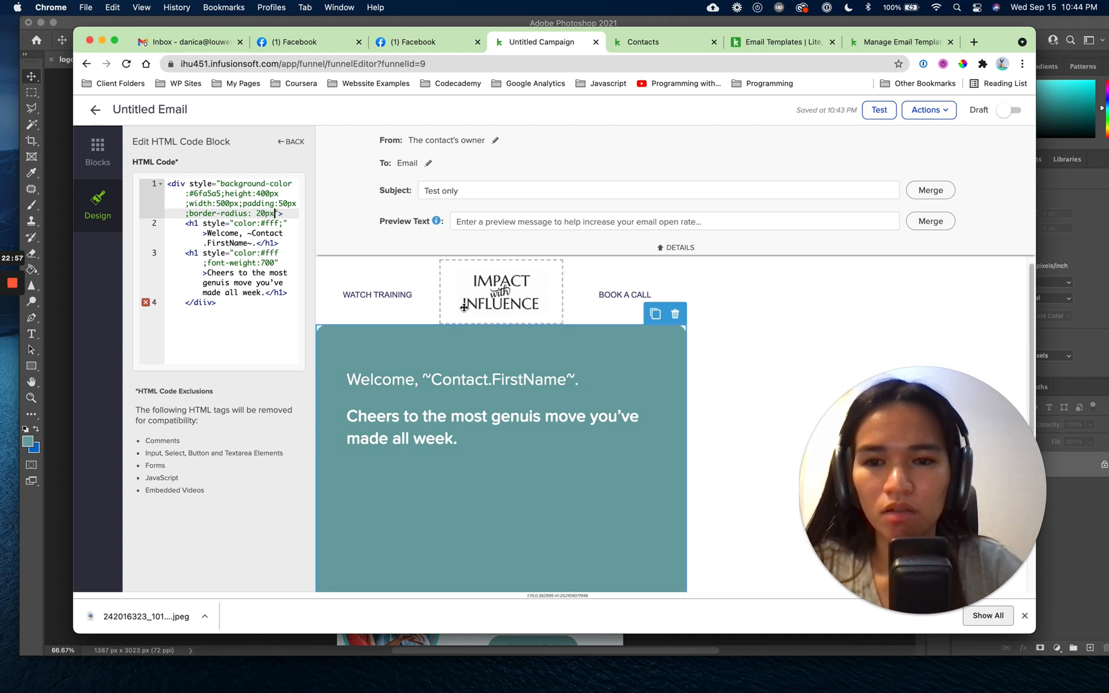
Try larger border-radius values of 100px, 200px, 400px and 500px on the teal div.
scroll(473, 319, "down", 3)
scroll(383, 428, "up", 3)
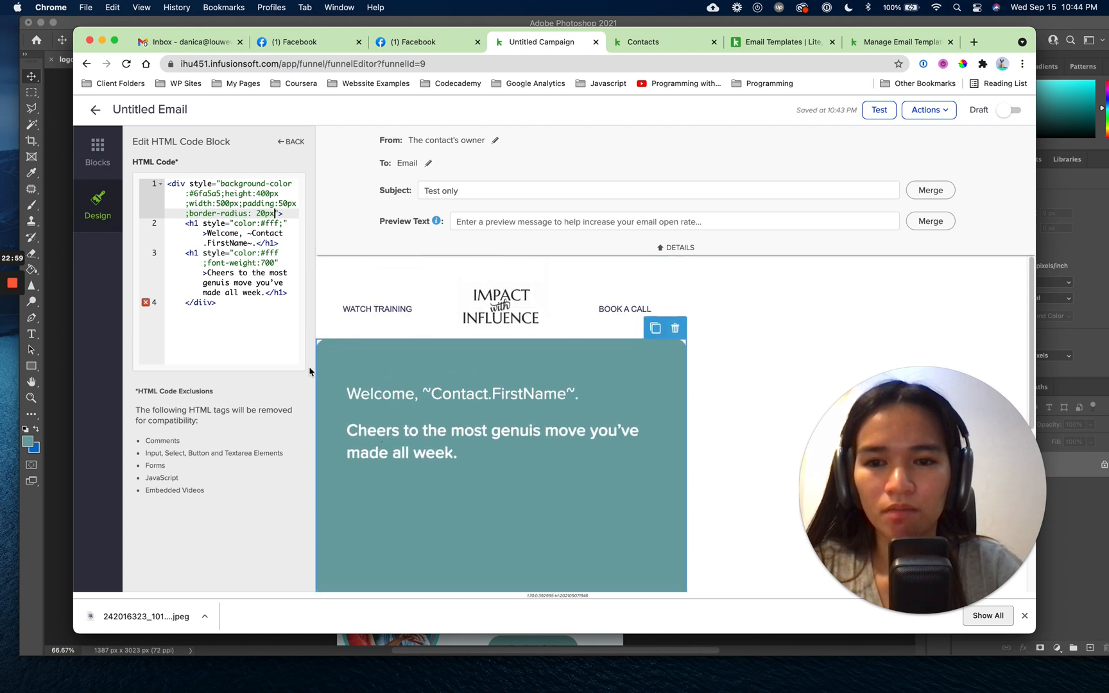
scroll(702, 457, "down", 4)
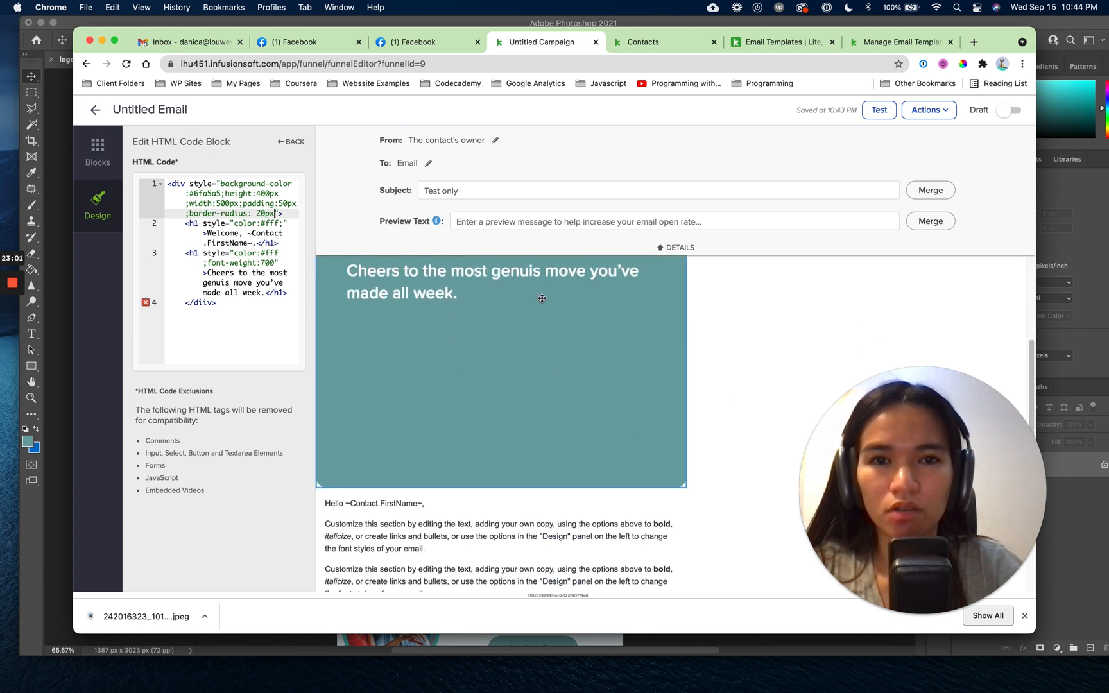
left_click(258, 213)
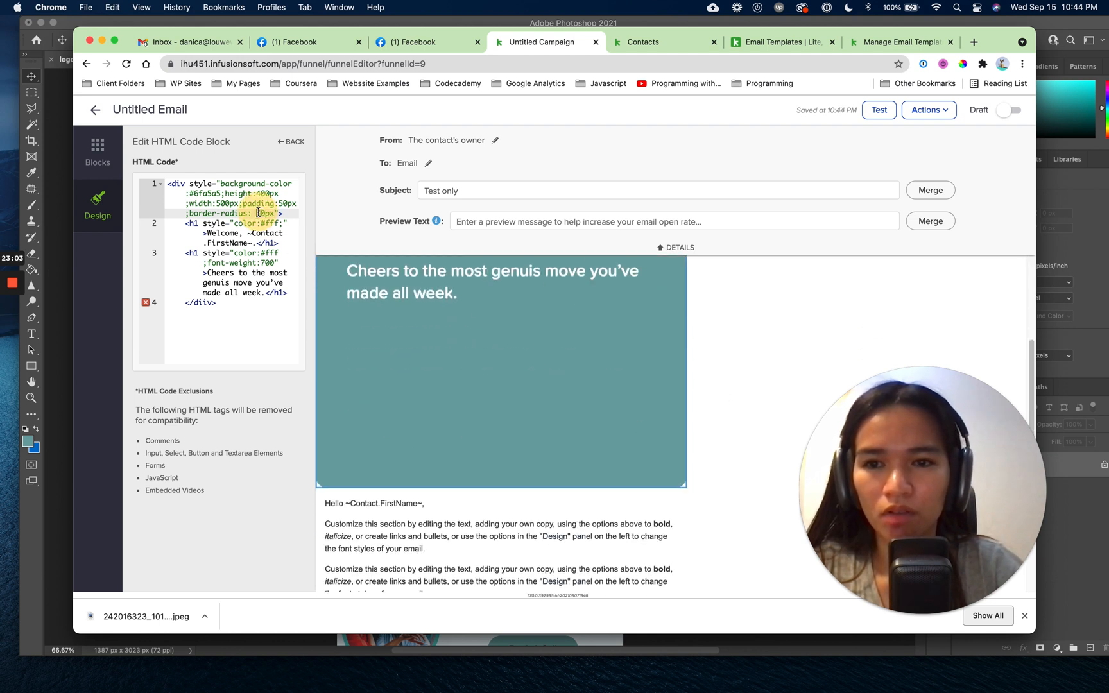
key("BackSpace")
type("10")
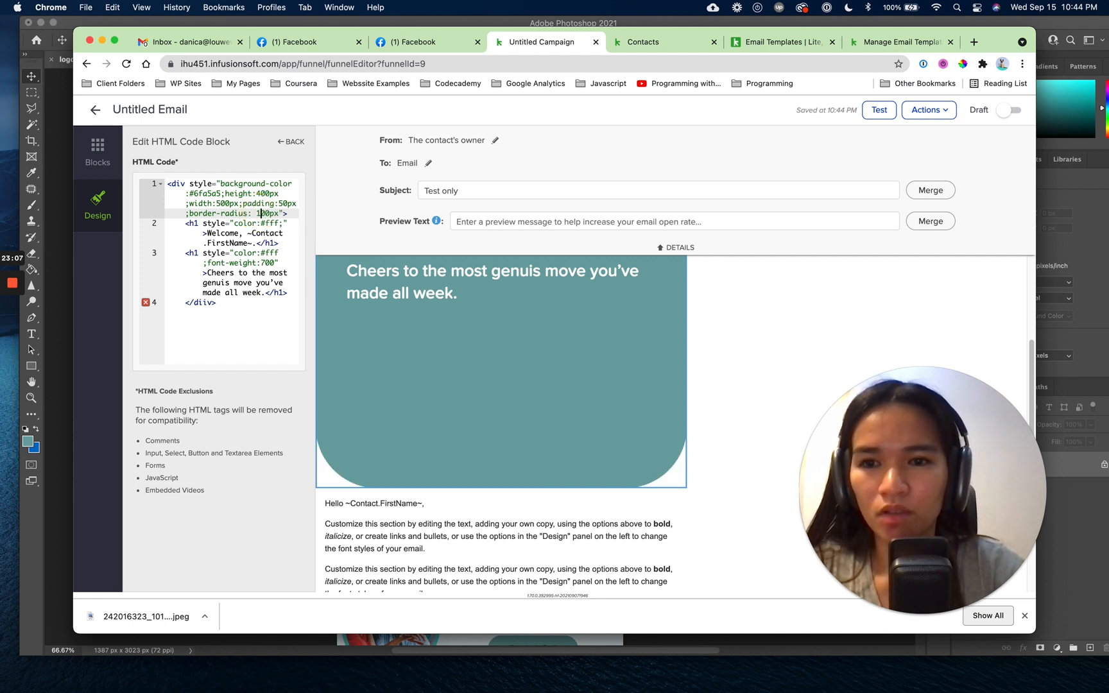
key("BackSpace")
type("2")
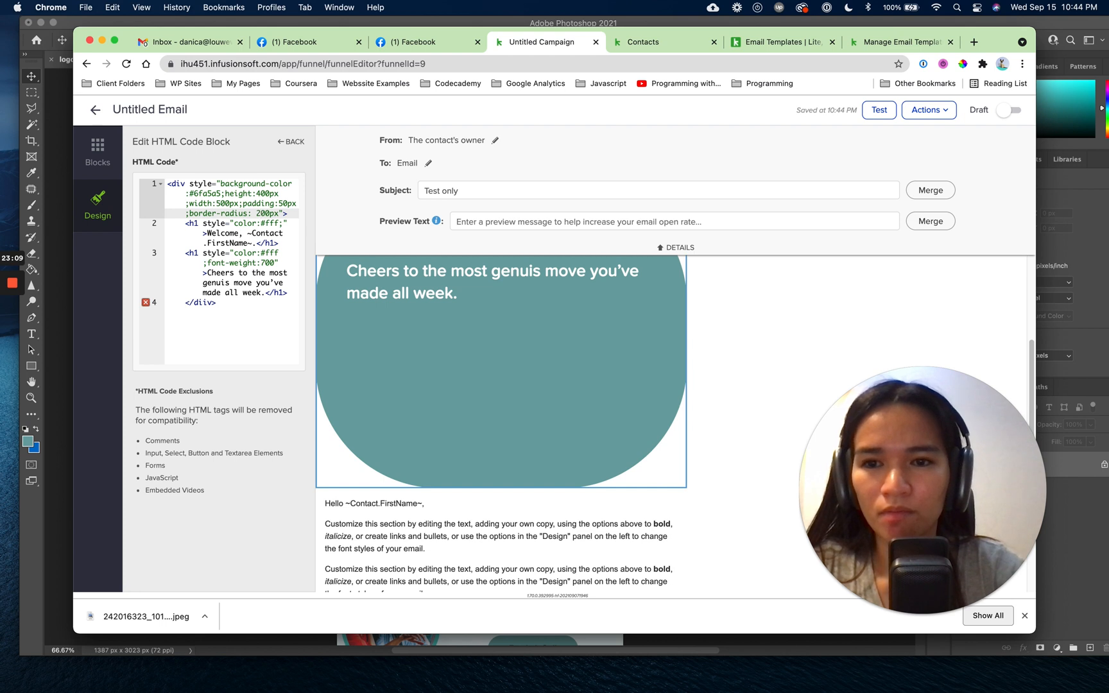
key("BackSpace")
type("4")
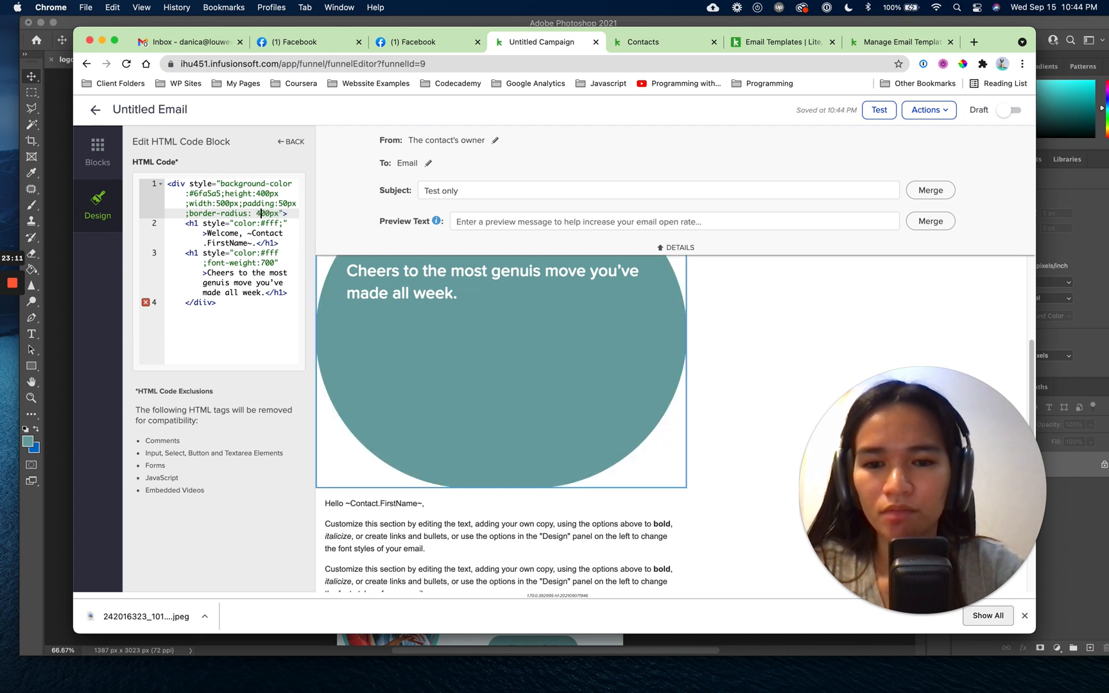
key("BackSpace")
type("5")
key("BackSpace")
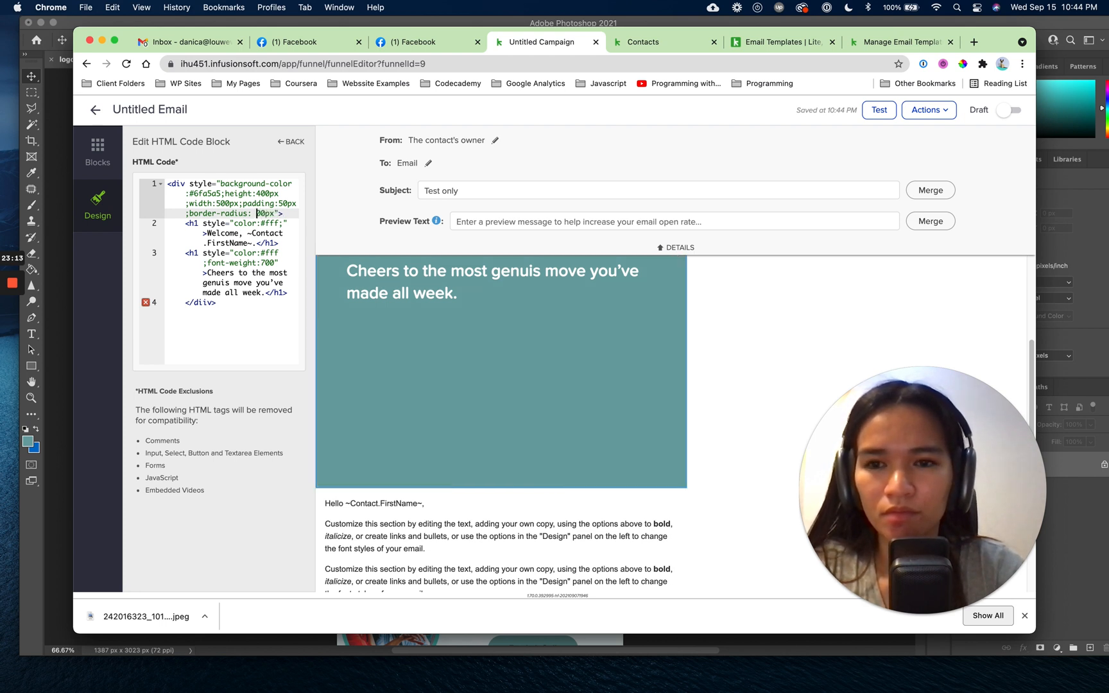
Set the teal div's border-radius to 100% and review the section's shape.
type("1")
key("BackSpace")
key("BackSpace")
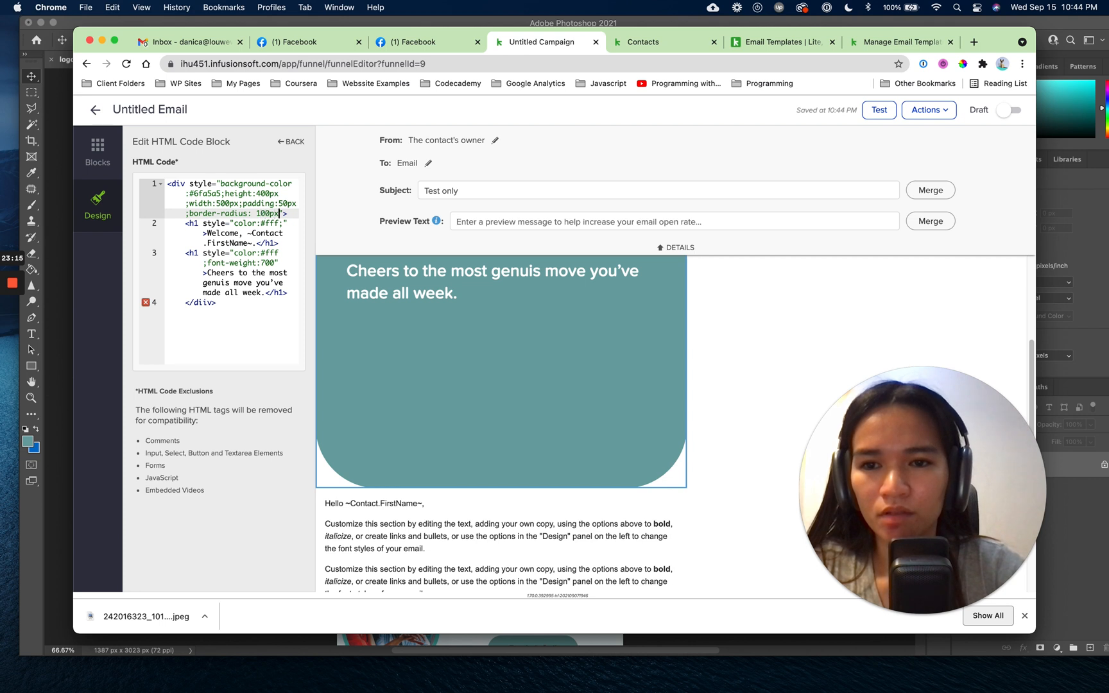
type("%")
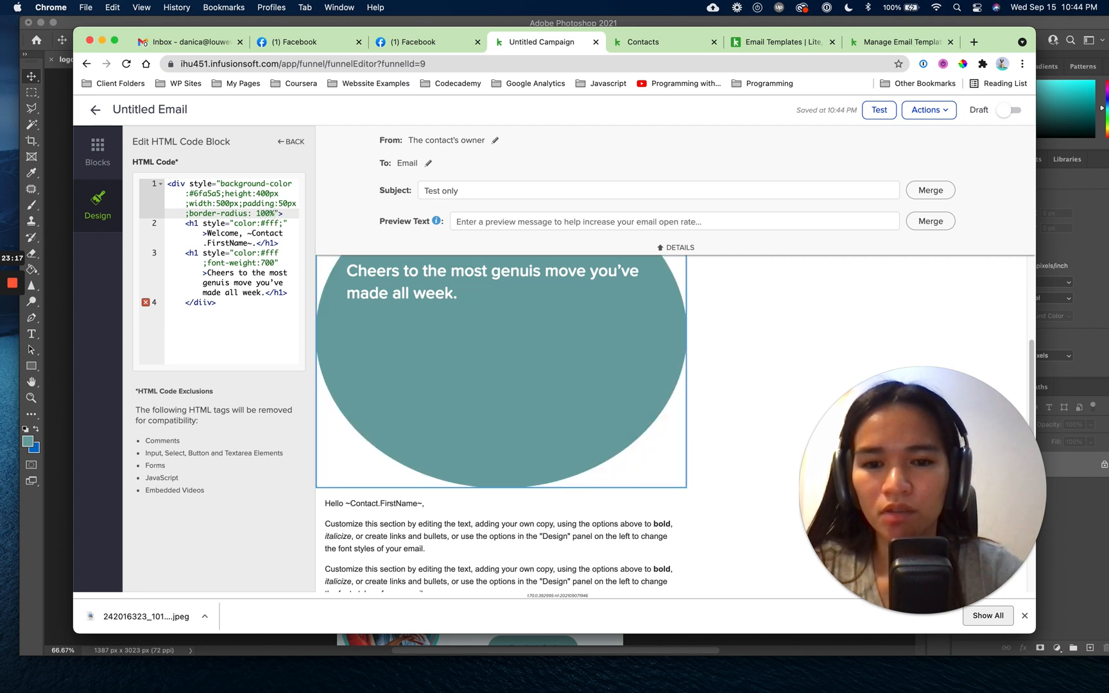
scroll(500, 473, "up", 4)
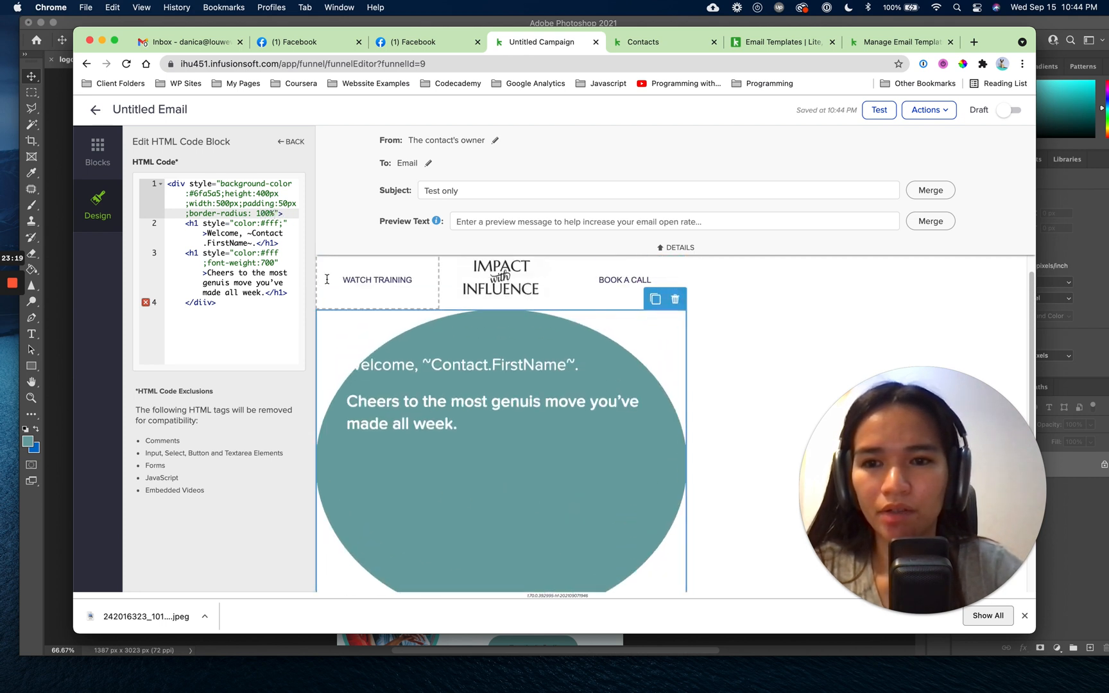
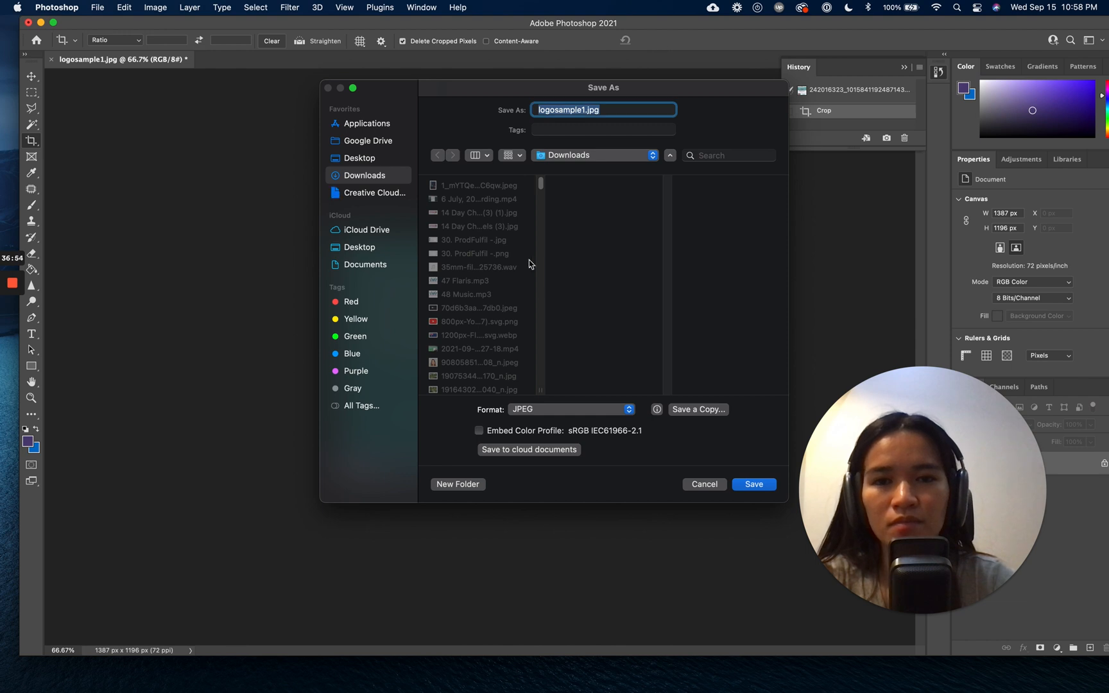
Save the cropped welcome section in Photoshop as a quality 3 JPEG named section1 in Downloads.
type("section1")
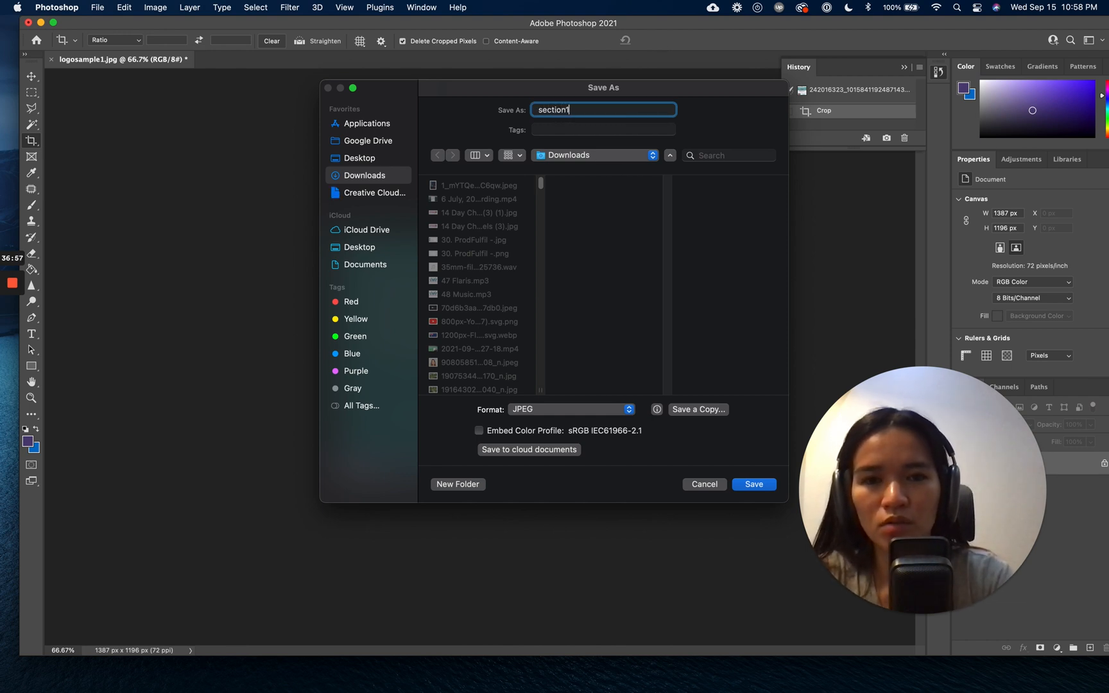
key("Return")
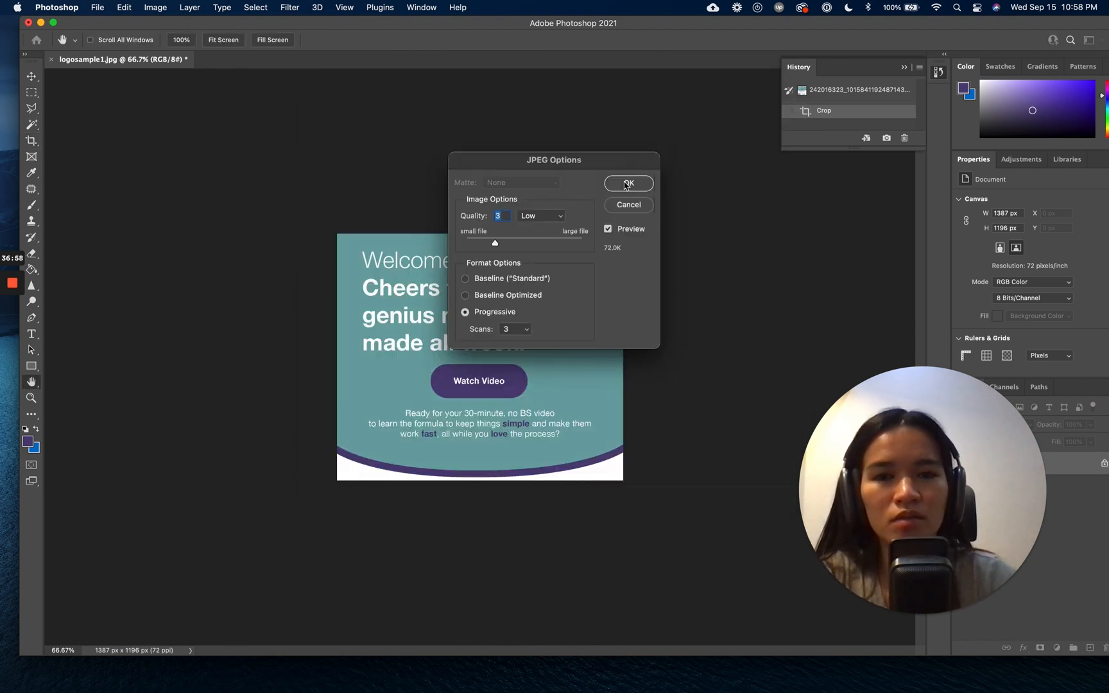
left_click(642, 185)
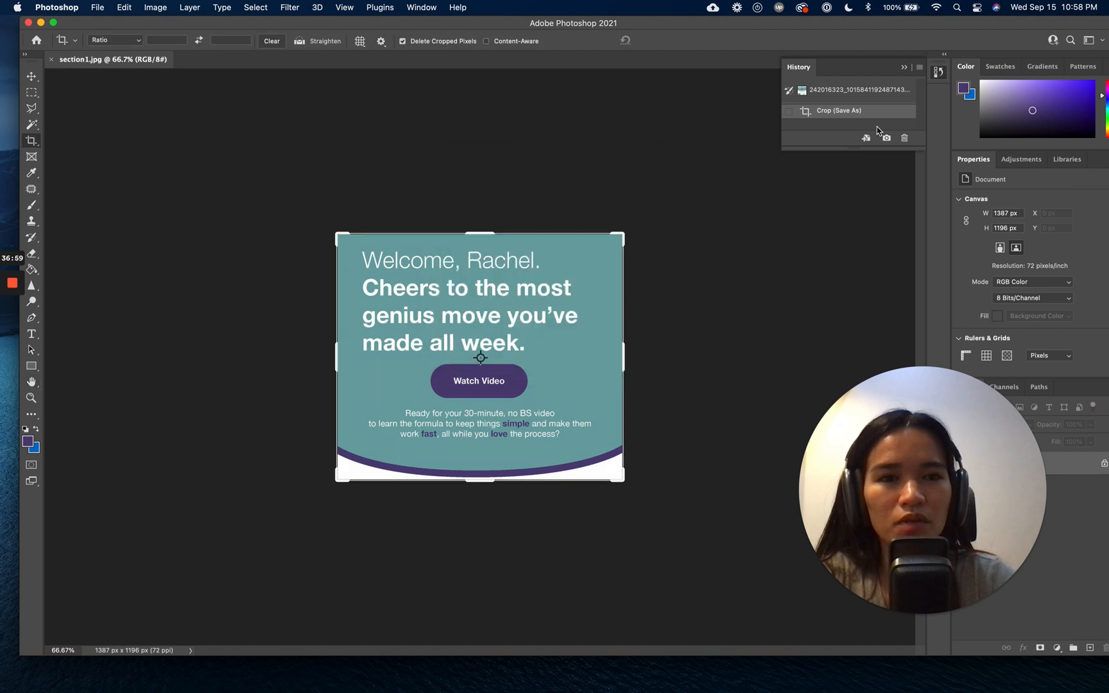
Restore the full mockup from its history and crop it to the "Is speed your solution?" section, about 1387 x 681 px.
left_click(873, 88)
scroll(631, 347, "down", 5)
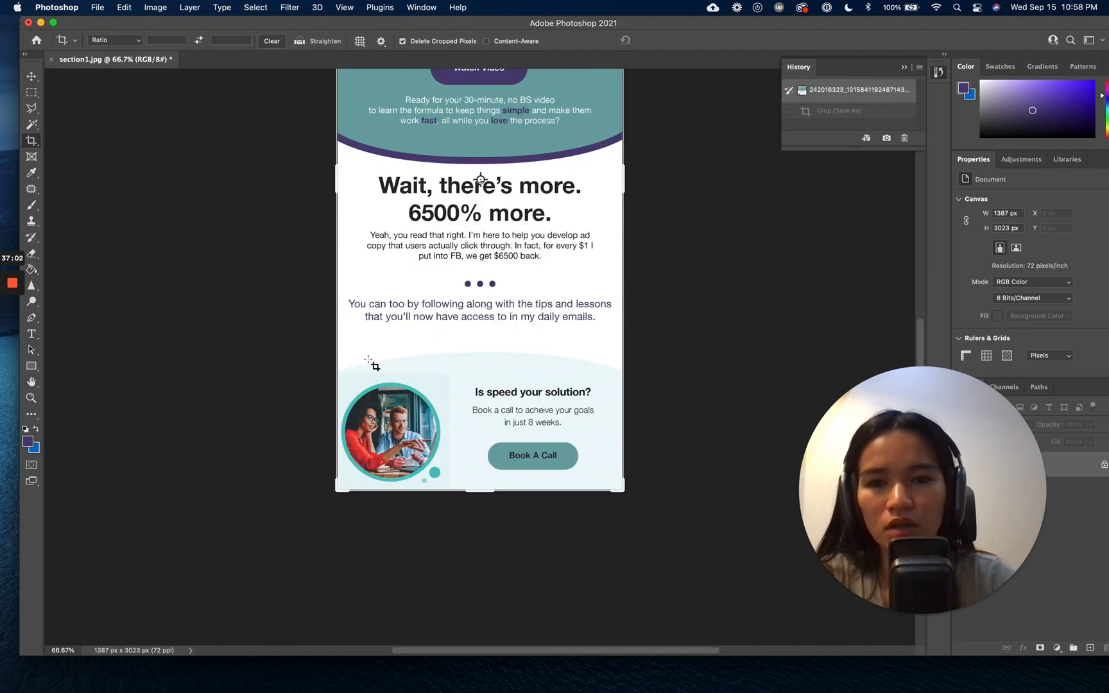
left_click_drag(339, 354, 620, 489)
left_click_drag(478, 283, 477, 280)
key("Return")
Save the cropped section as section2.jpg in Downloads and restore the uncropped mockup.
key("super+shift+s")
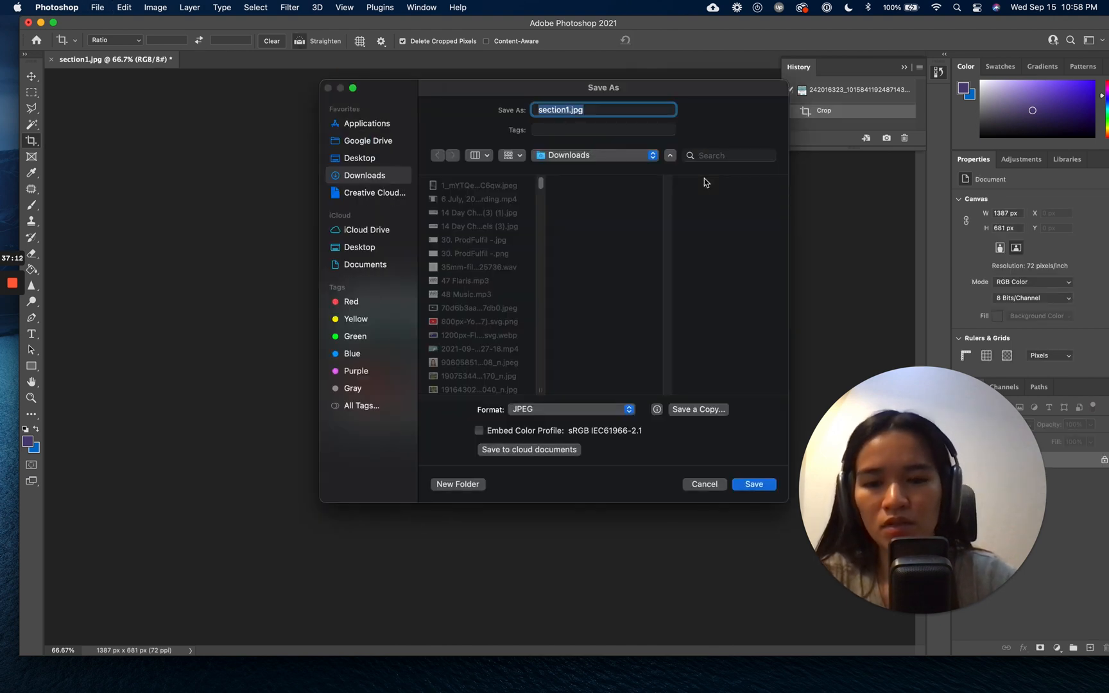
key("Right")
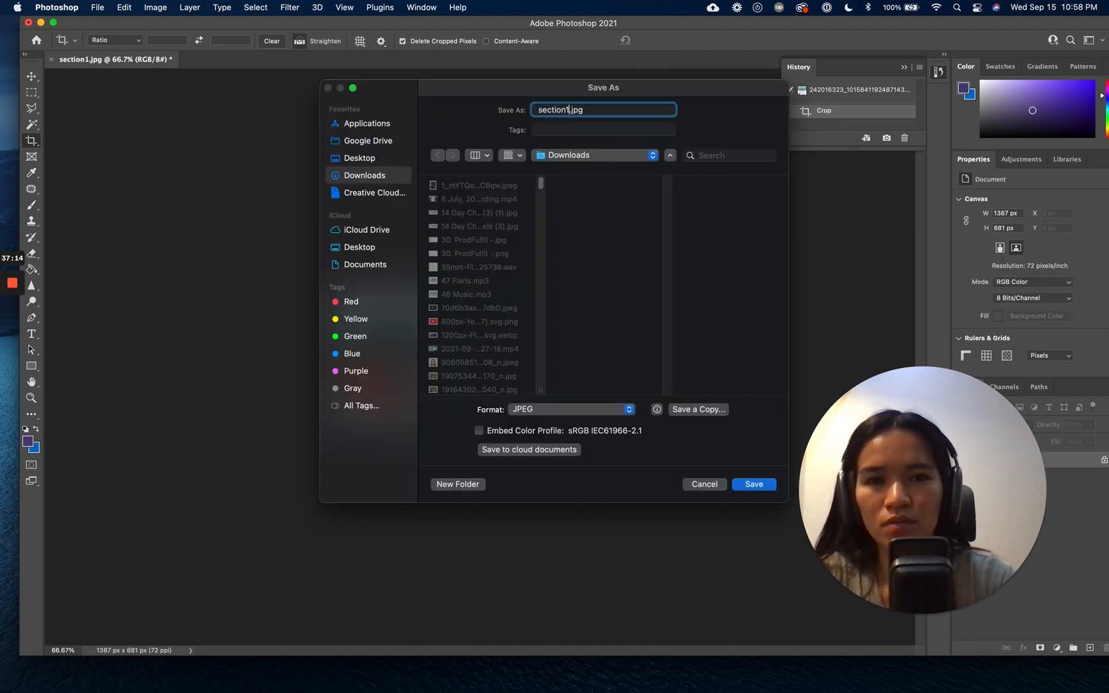
key("Return")
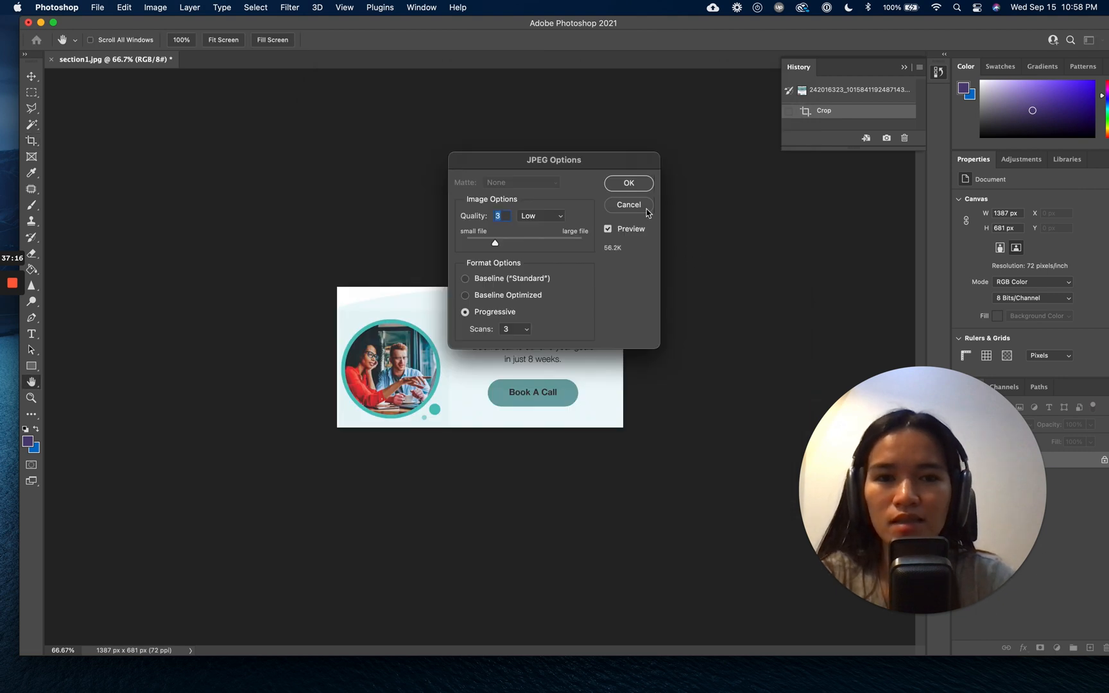
left_click(629, 184)
left_click(856, 91)
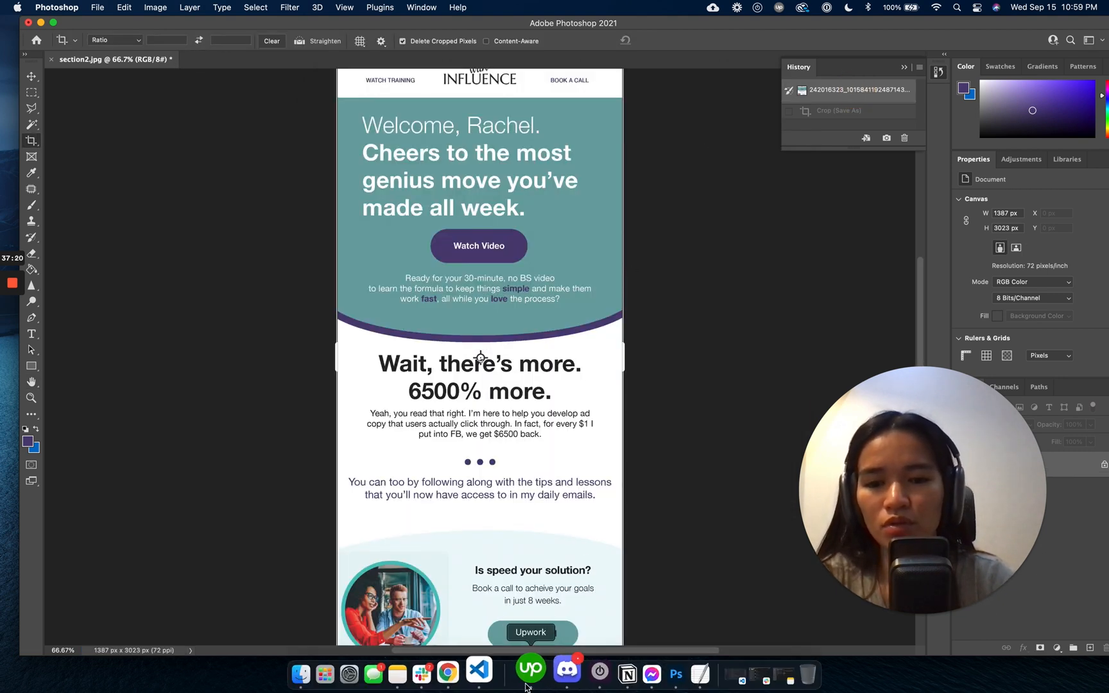
Switch to the Keap email draft in Chrome and examine the welcome HTML block and the body text below it.
left_click(472, 673)
scroll(718, 425, "down", 3)
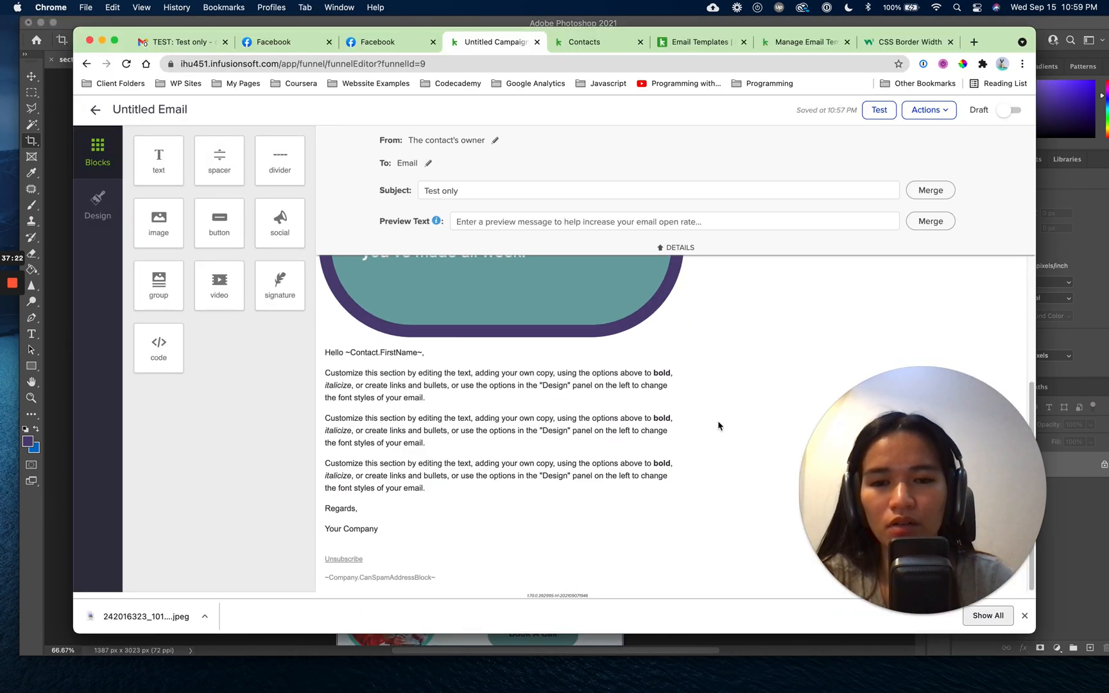
scroll(565, 363, "up", 3)
scroll(566, 362, "down", 3)
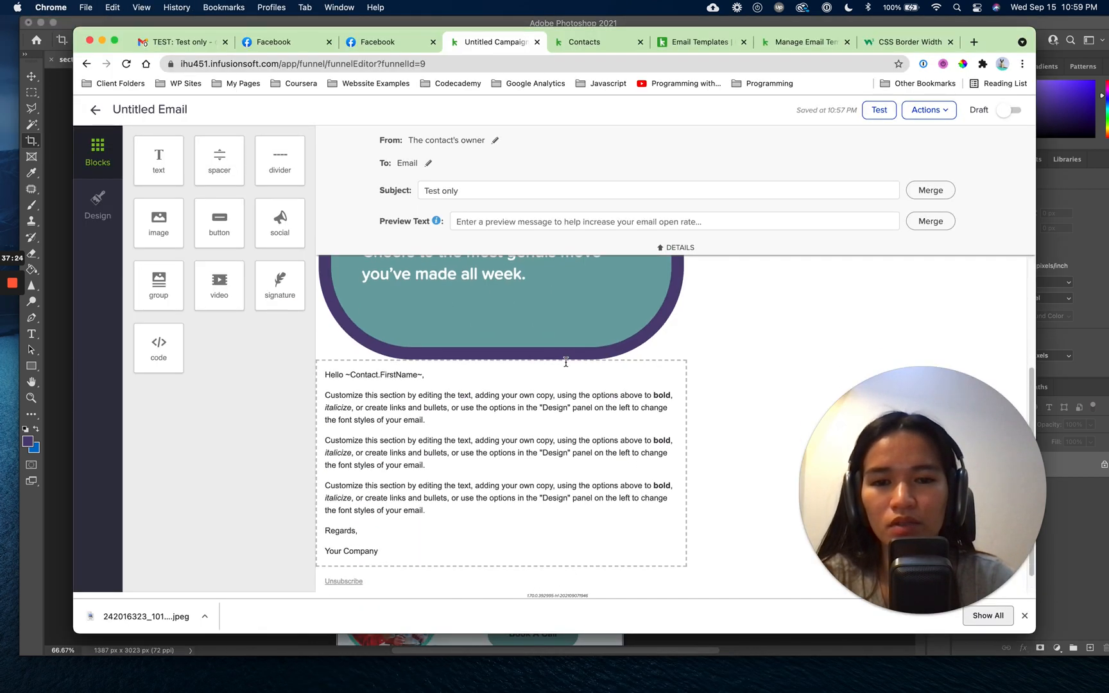
scroll(603, 411, "up", 3)
left_click(609, 421)
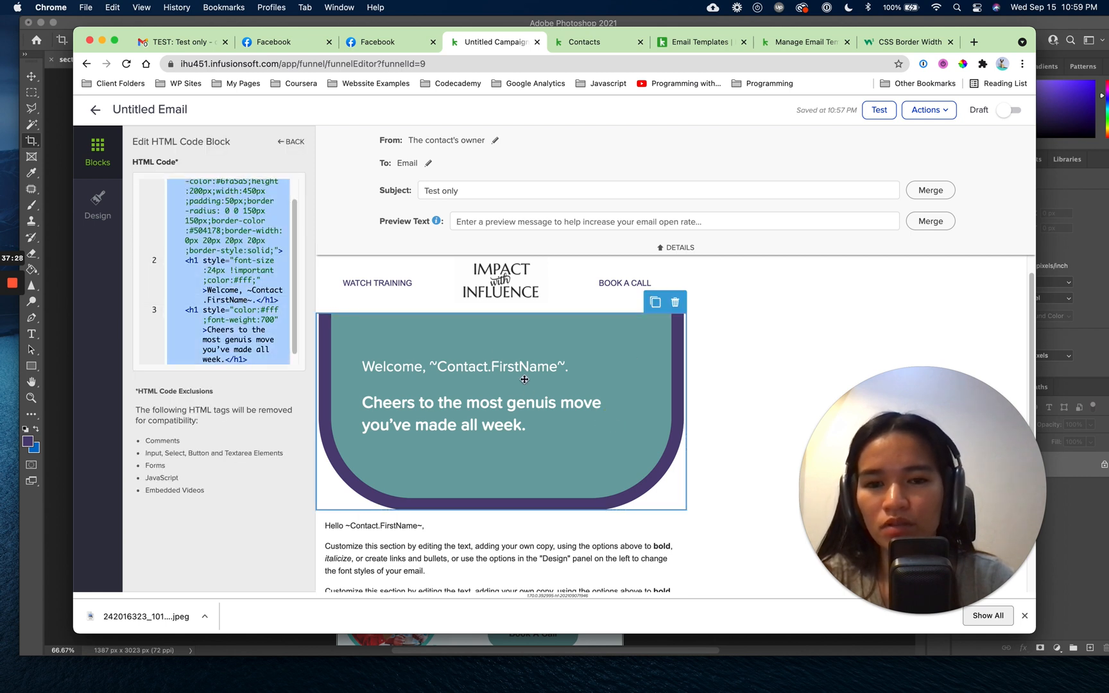
mouse_move(676, 692)
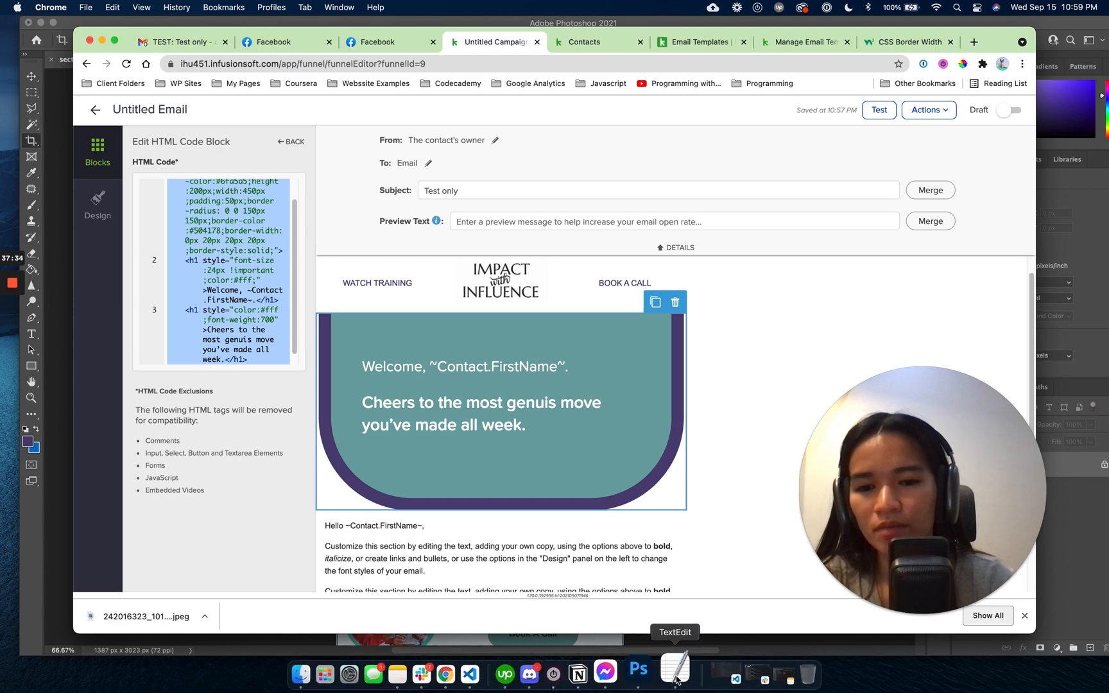
left_click(719, 377)
Add an image block to the email and place it directly below the header row.
scroll(445, 353, "down", 5)
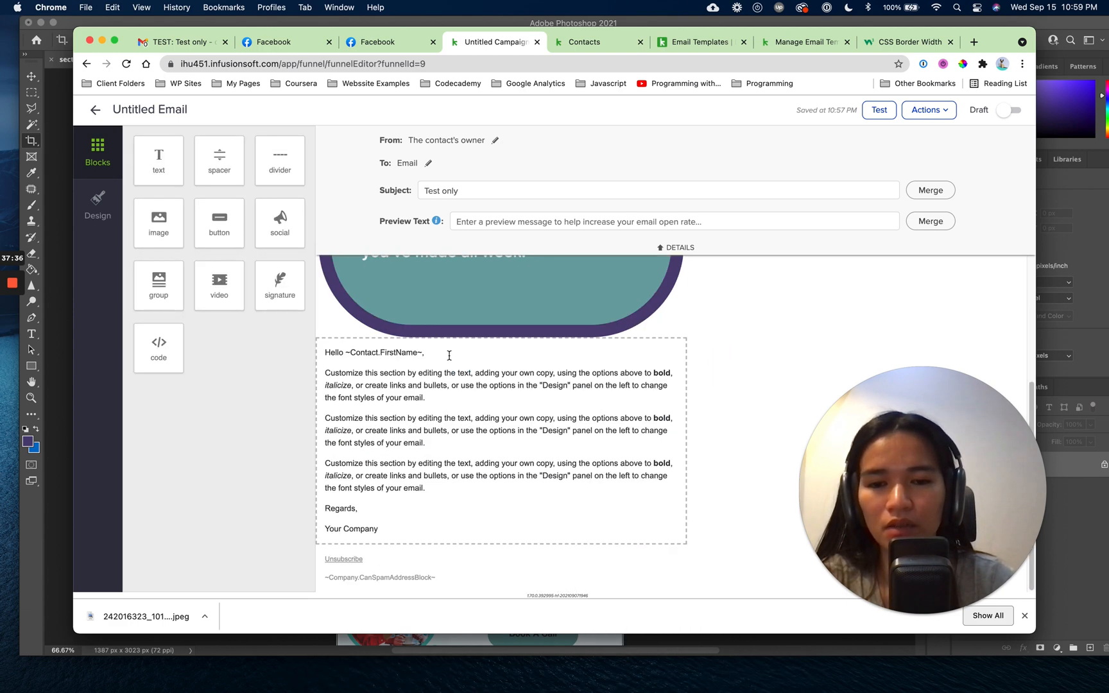
scroll(445, 354, "up", 3)
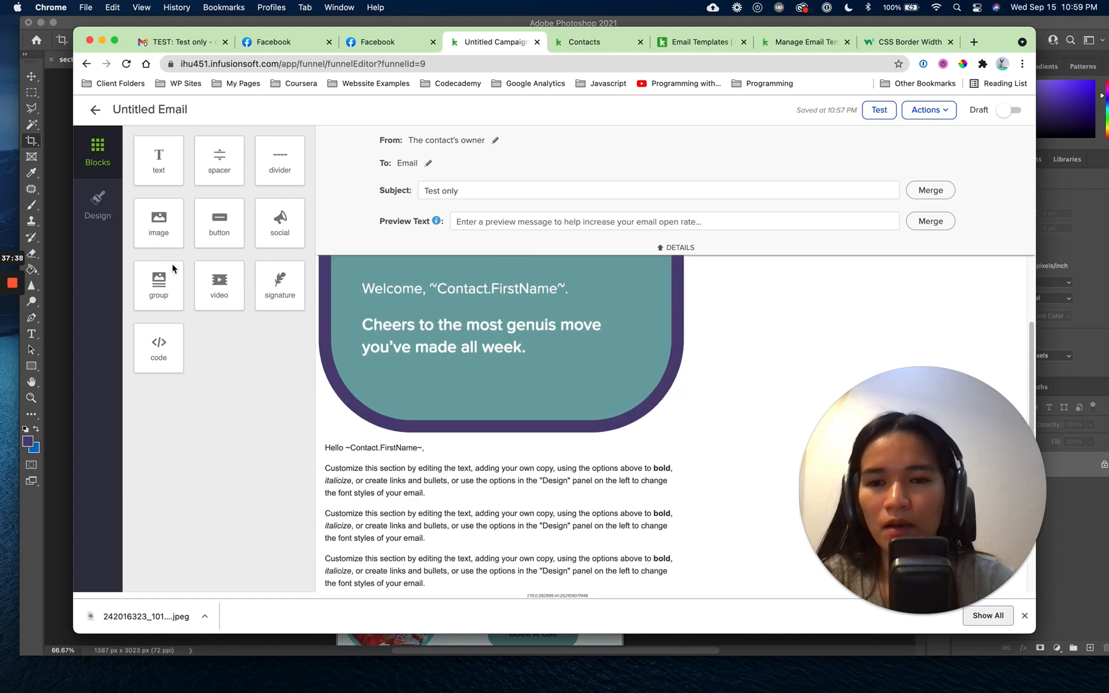
left_click_drag(165, 235, 483, 514)
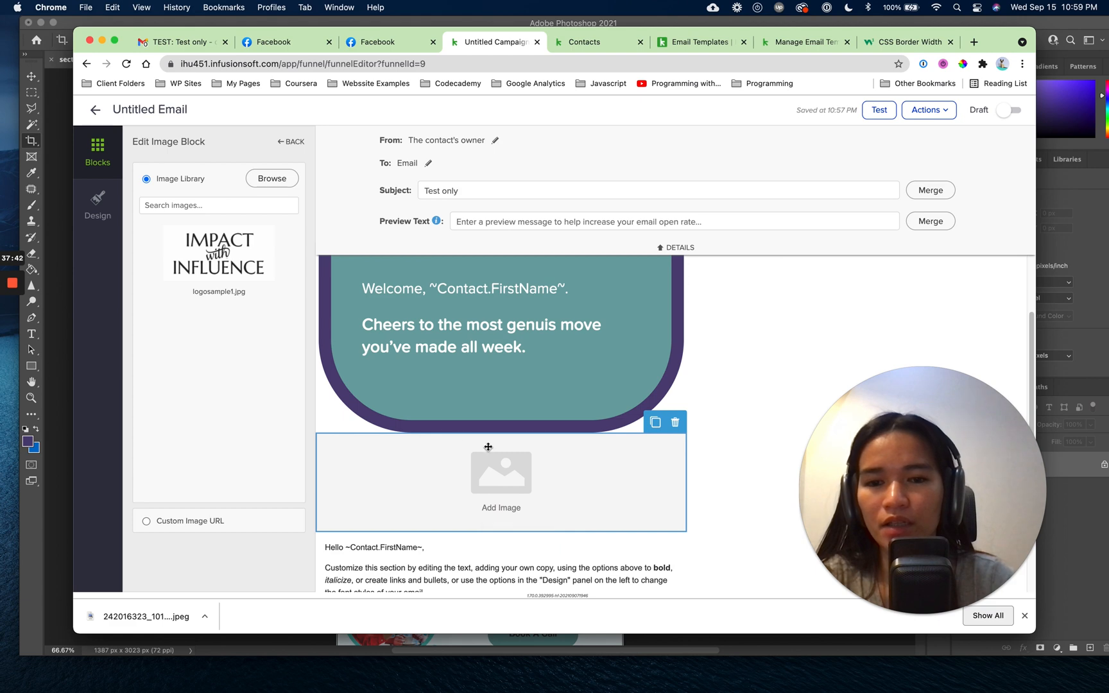
scroll(471, 445, "up", 3)
left_click_drag(509, 566, 501, 327)
scroll(567, 452, "down", 3)
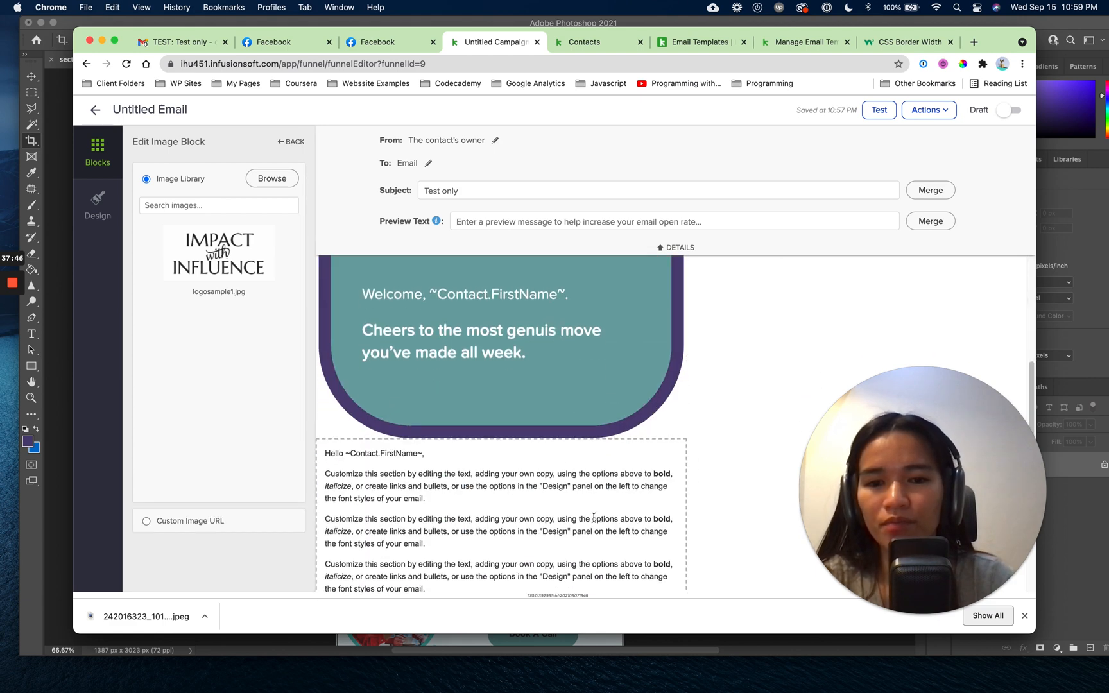
Move the welcome HTML code block to below the body text.
left_click(591, 518)
left_click_drag(611, 446, 539, 546)
left_click(466, 433)
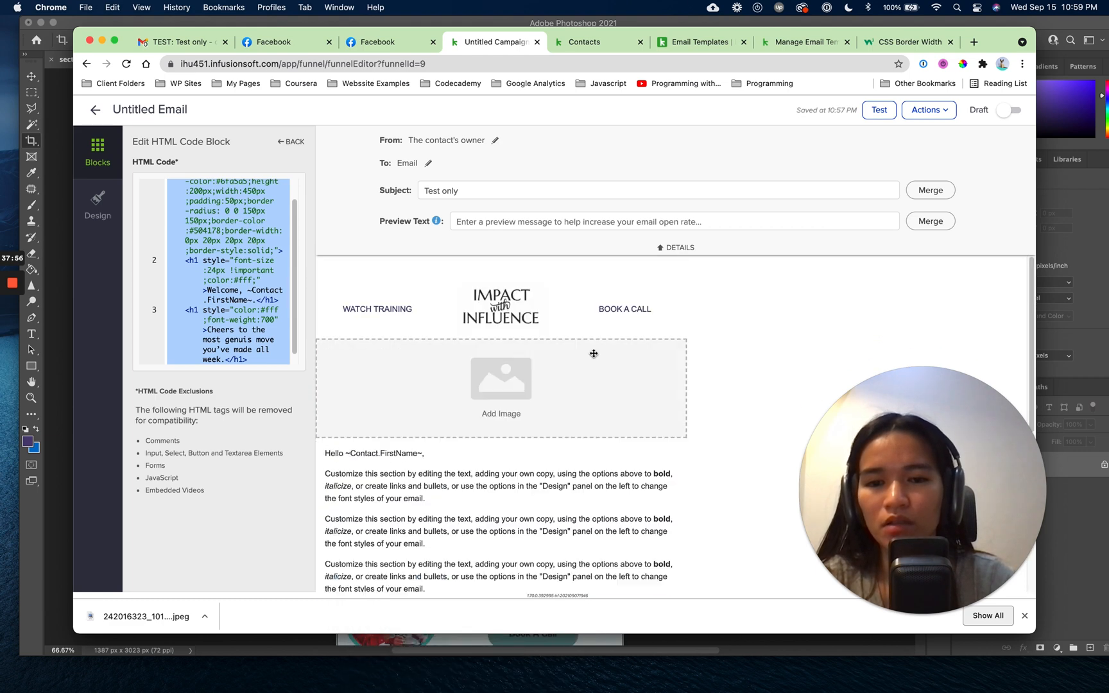
Upload section1.jpg from the Downloads folder into the empty image block below the header.
left_click(574, 358)
left_click(254, 182)
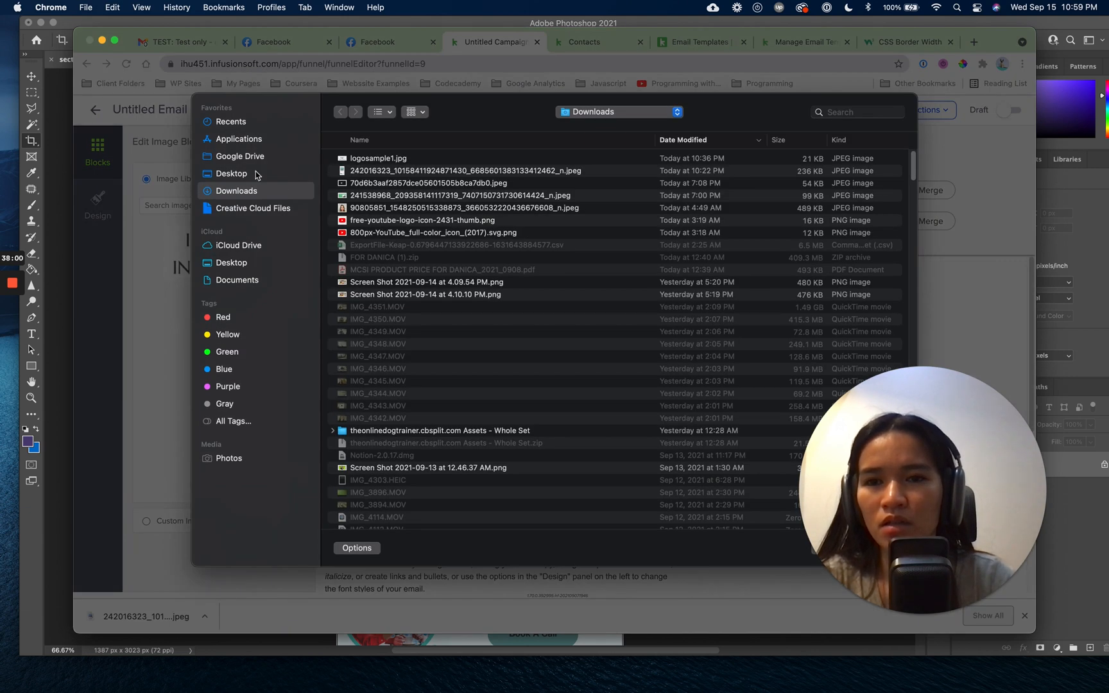
left_click(256, 175)
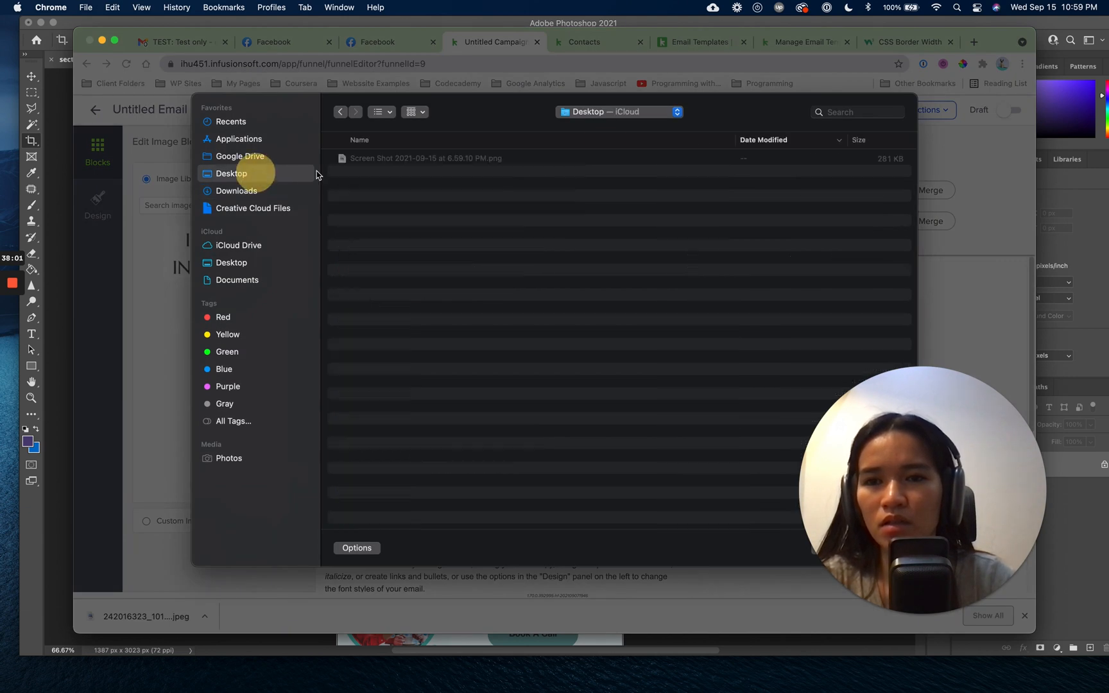
left_click(286, 191)
double_click(371, 171)
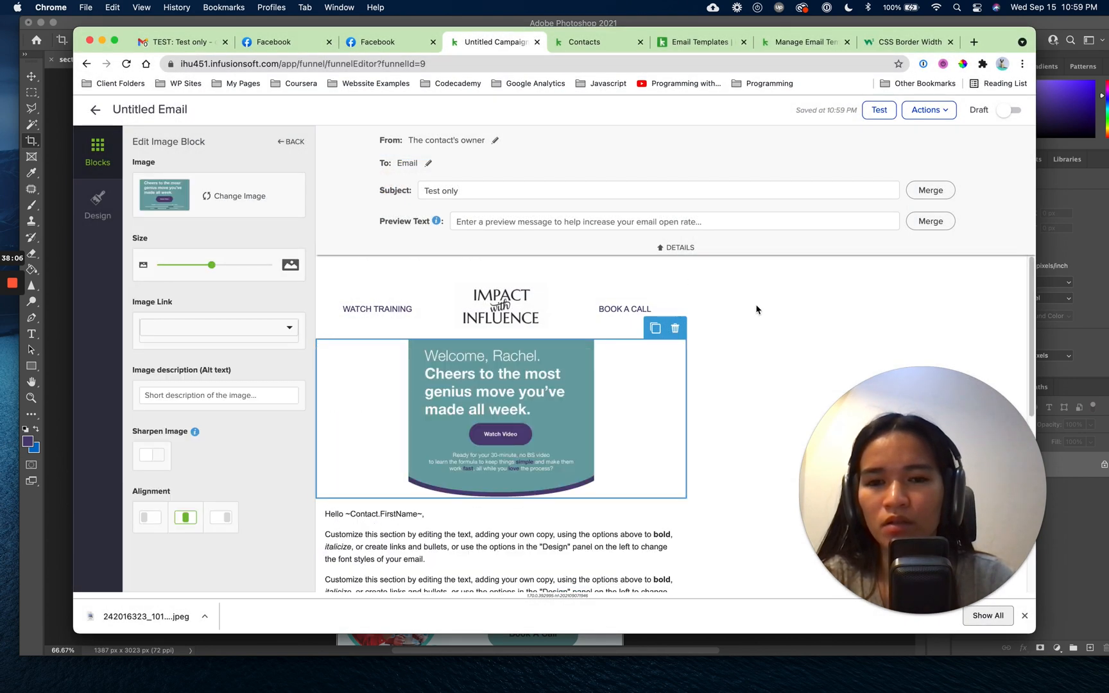
Enlarge the section1 image to its maximum size so it spans the full email width.
left_click_drag(208, 269, 273, 265)
scroll(579, 324, "down", 3)
left_click(708, 364)
scroll(708, 365, "up", 3)
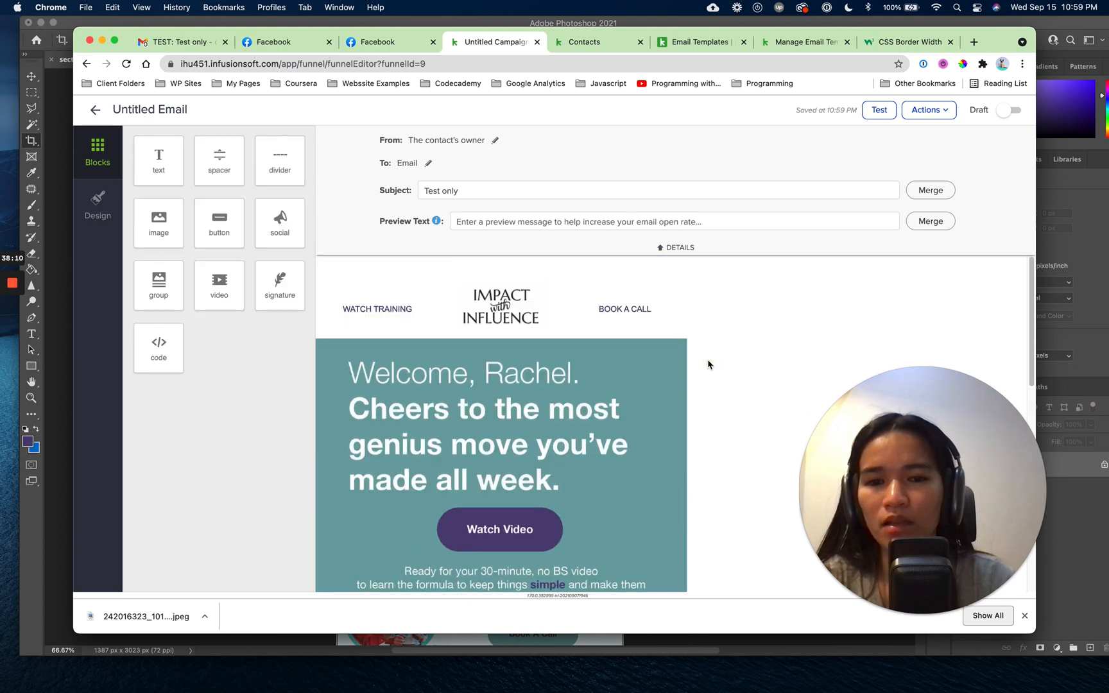
Duplicate the section1 image block and replace the copy's image with section2.jpg from Downloads.
scroll(709, 364, "down", 2)
left_click(589, 373)
scroll(588, 373, "up", 2)
left_click(655, 327)
scroll(581, 362, "down", 3)
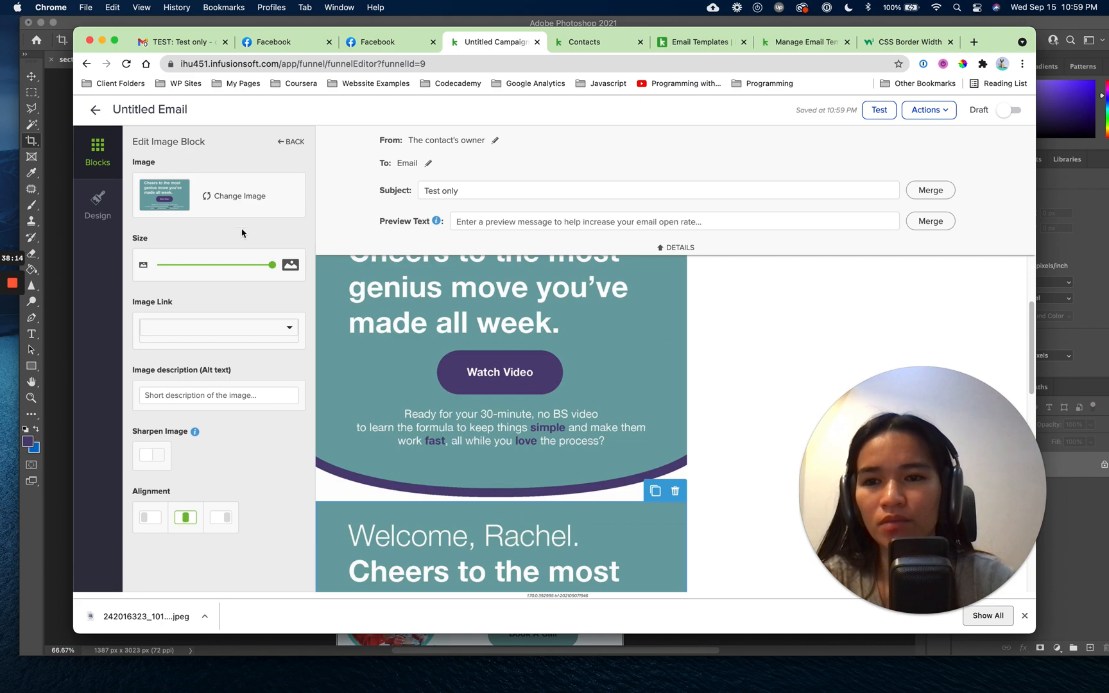
left_click(237, 197)
left_click(268, 179)
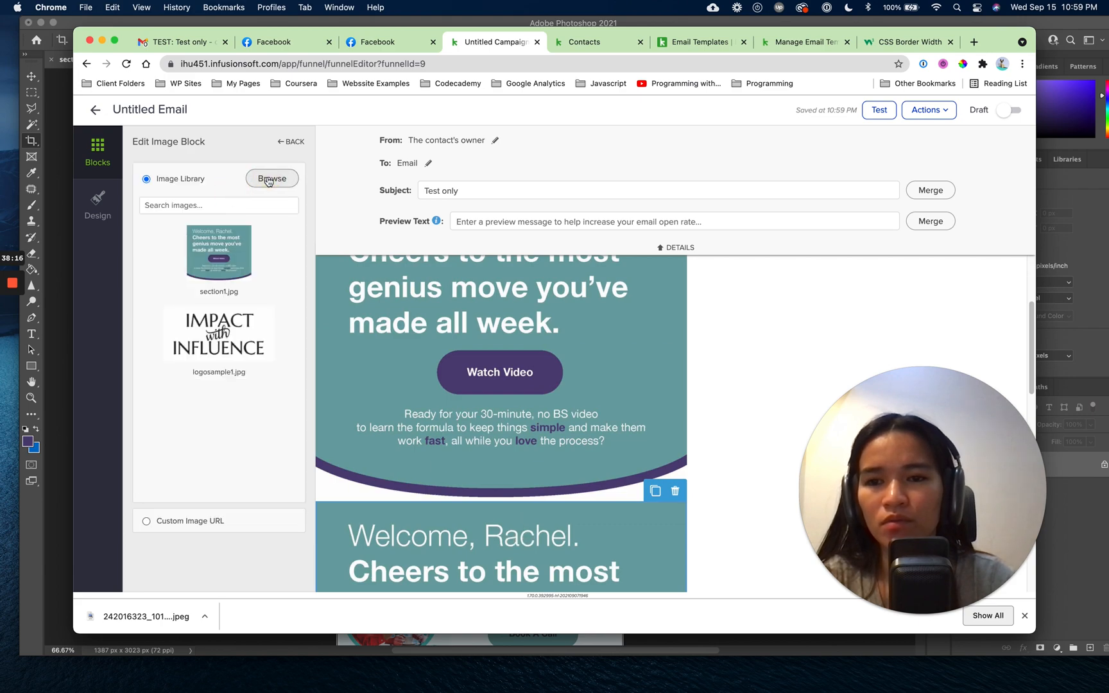
double_click(368, 158)
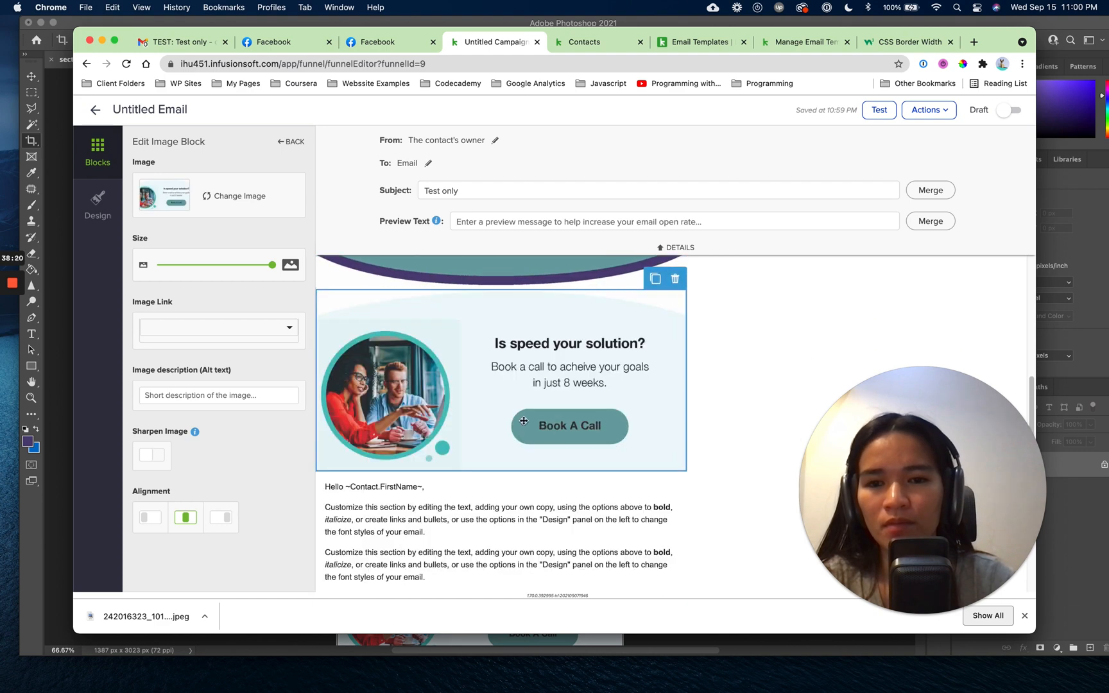
Move the "Is speed your solution?" image block to below the body text.
left_click(627, 473)
left_click_drag(620, 474, 493, 295)
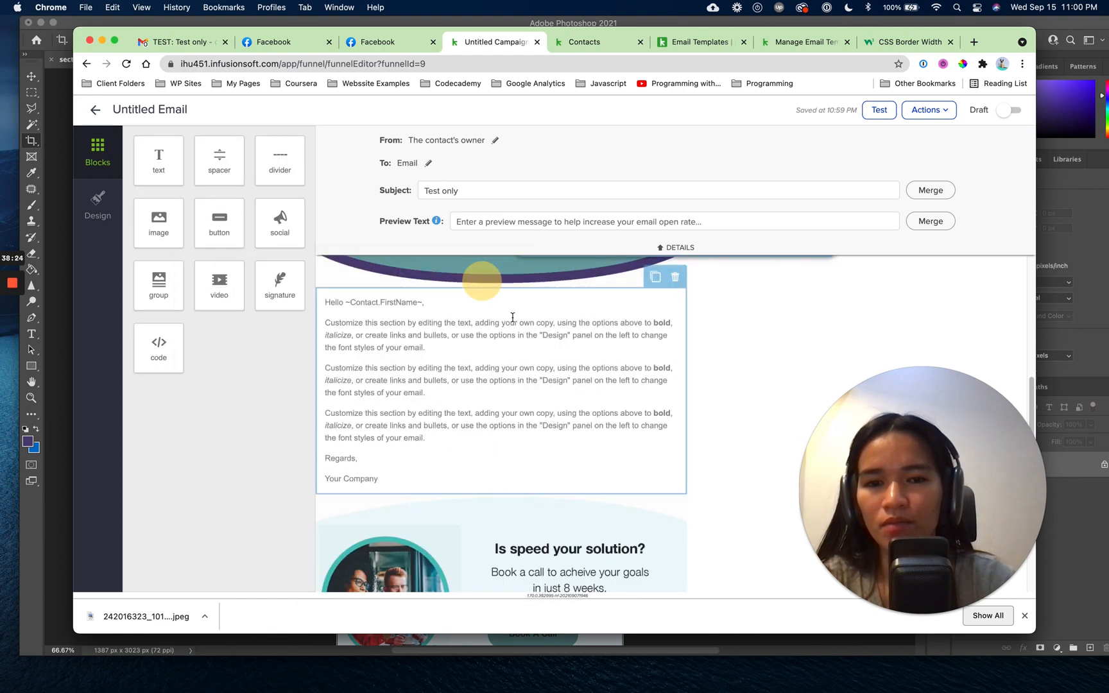
scroll(492, 295, "down", 5)
Delete the old welcome HTML code block at the end of the email.
left_click(655, 495)
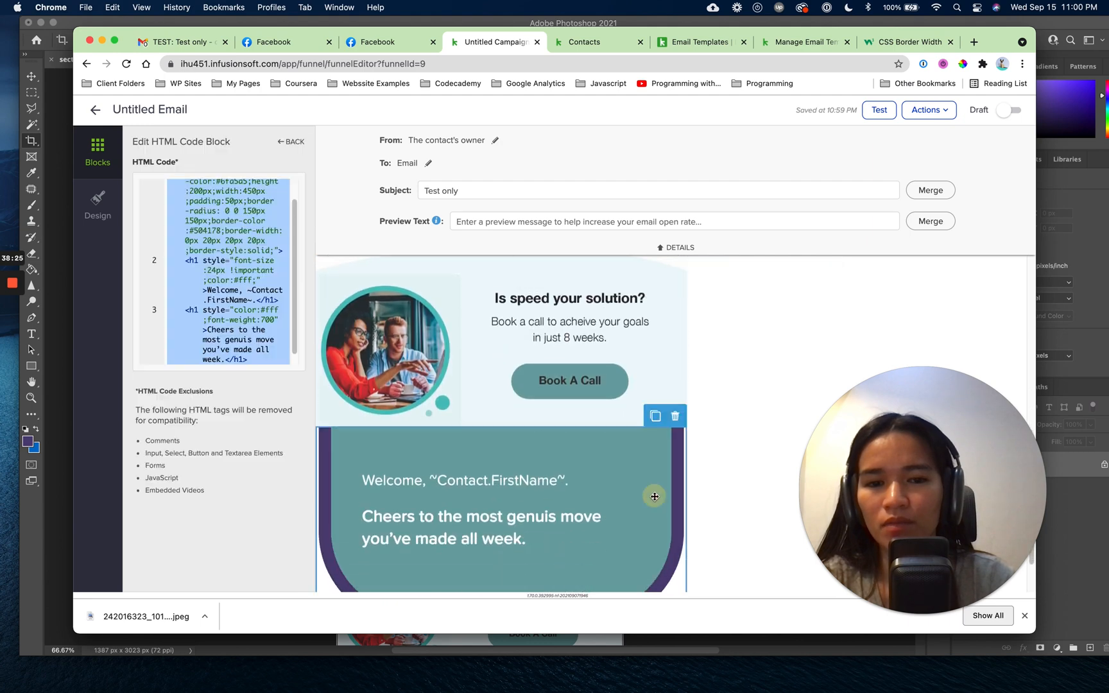
left_click(675, 417)
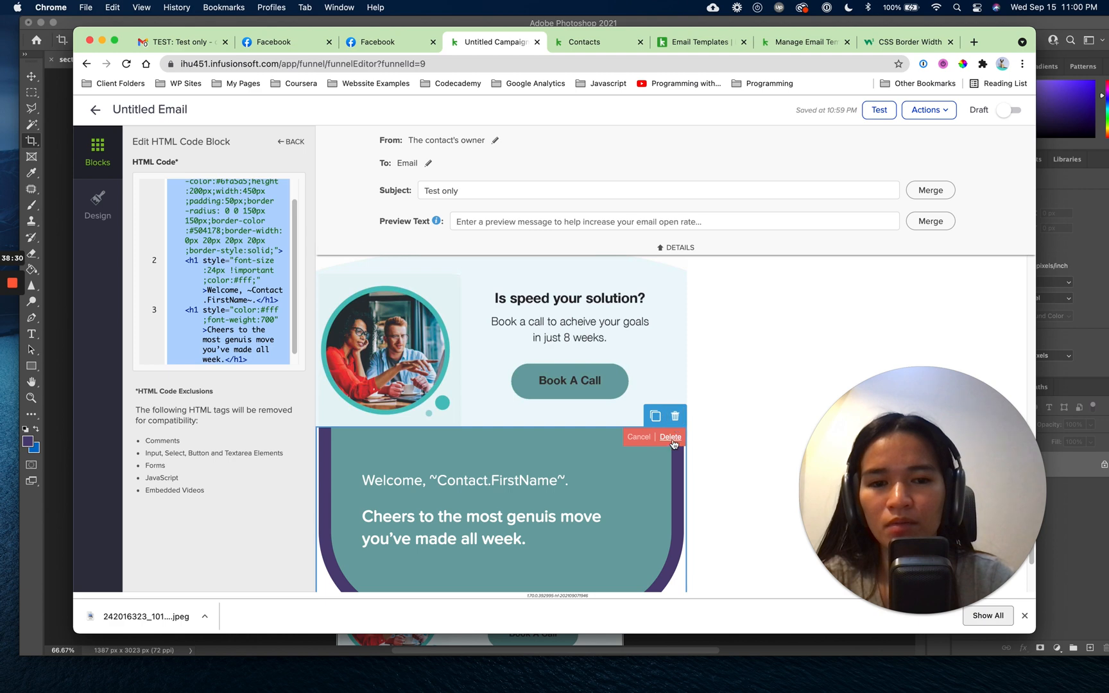
left_click(671, 437)
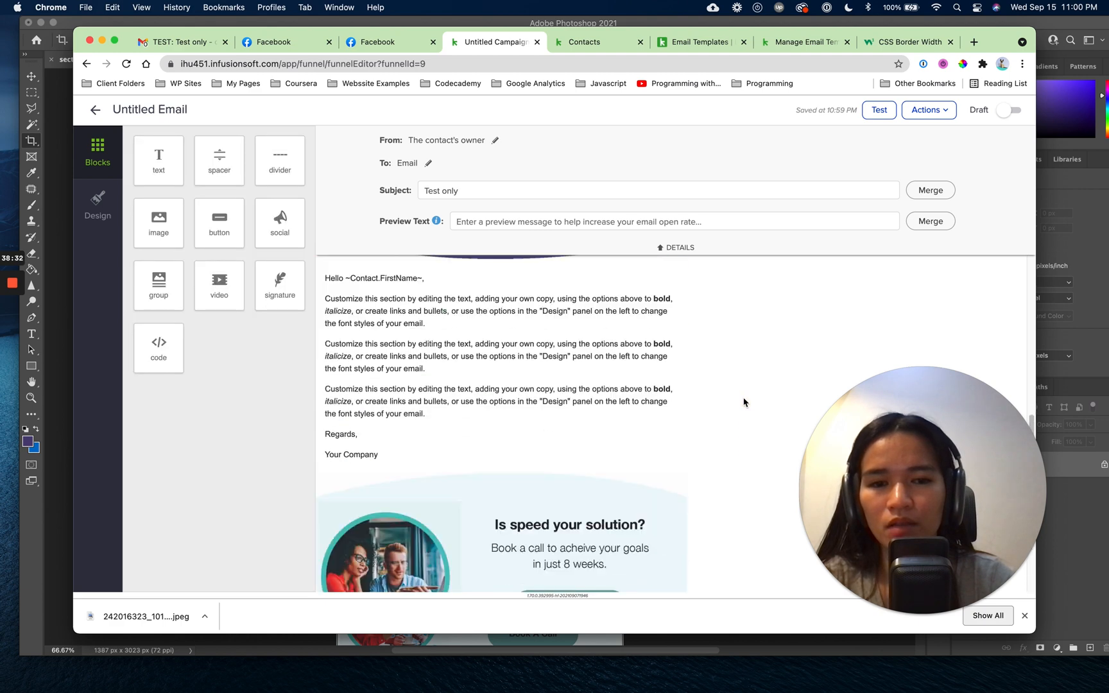
left_click(654, 437)
left_click(751, 376)
Check the available link types for the "Is speed your solution?" image and inspect the welcome image's settings.
left_click(641, 460)
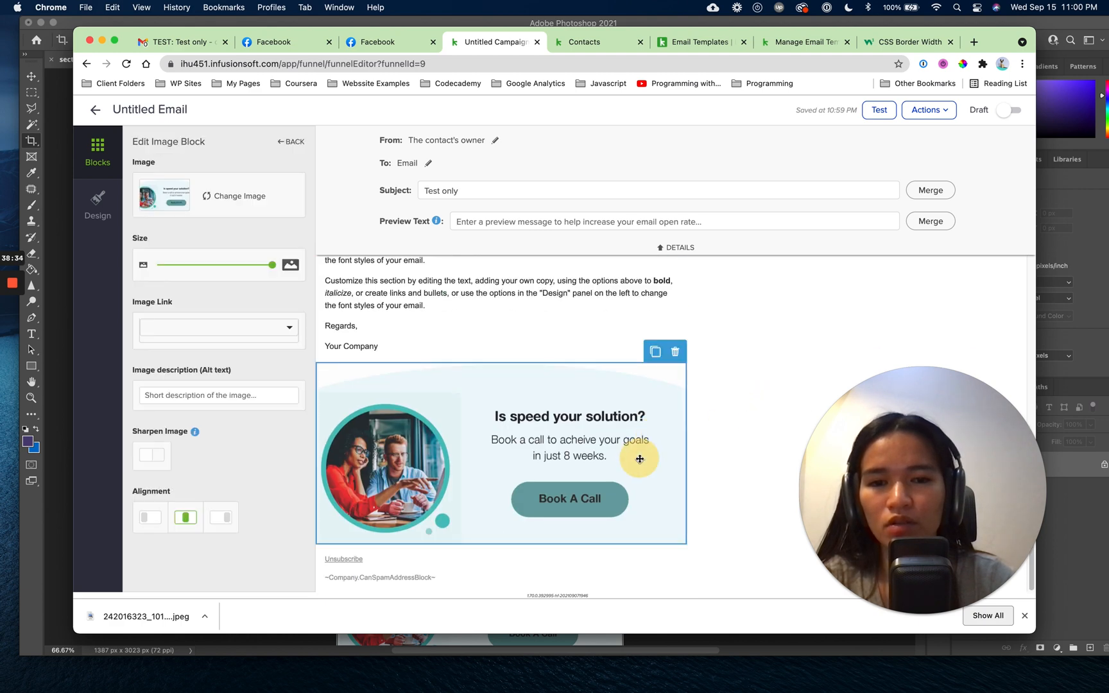
left_click(213, 328)
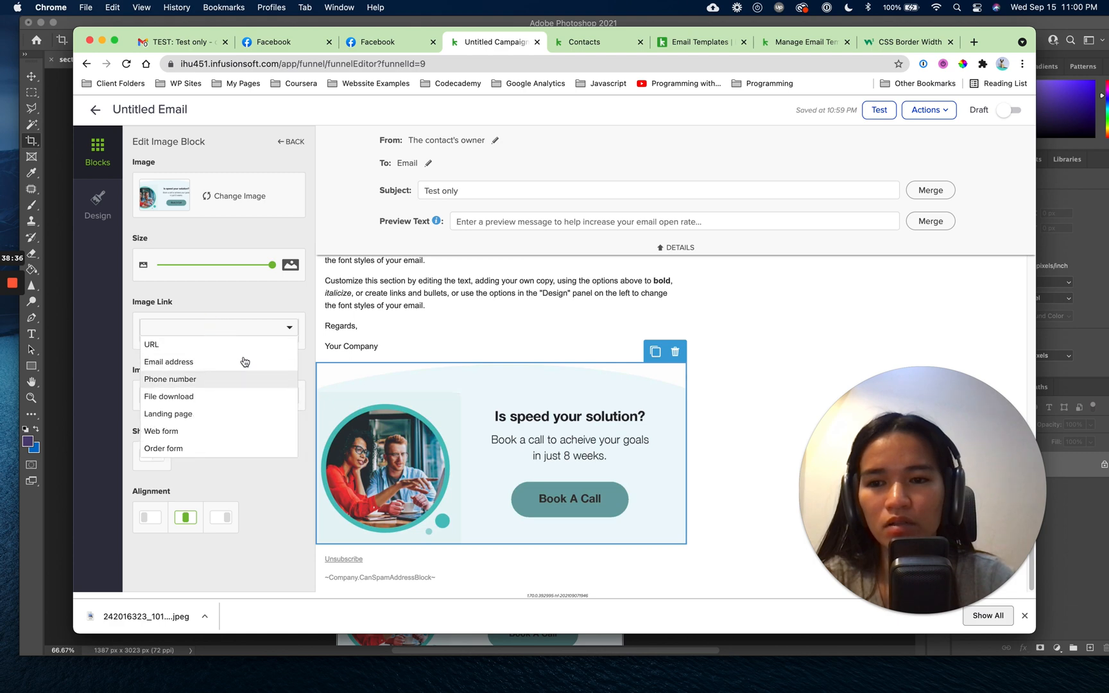
left_click(724, 379)
scroll(724, 379, "up", 4)
left_click(626, 376)
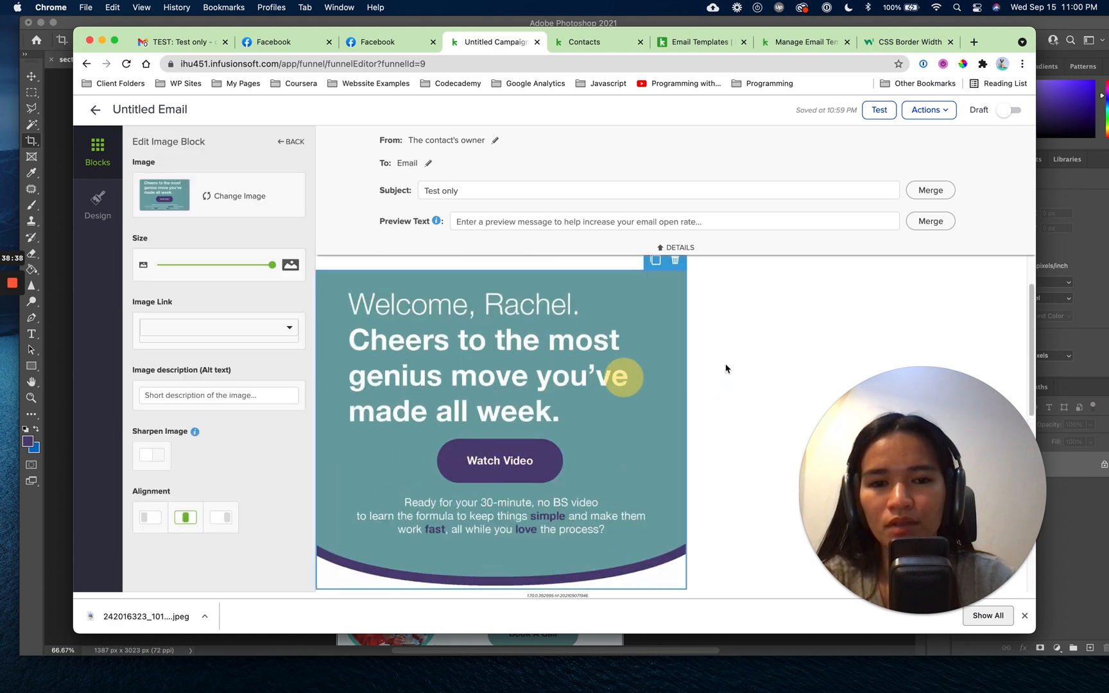
left_click(776, 363)
scroll(777, 363, "up", 1)
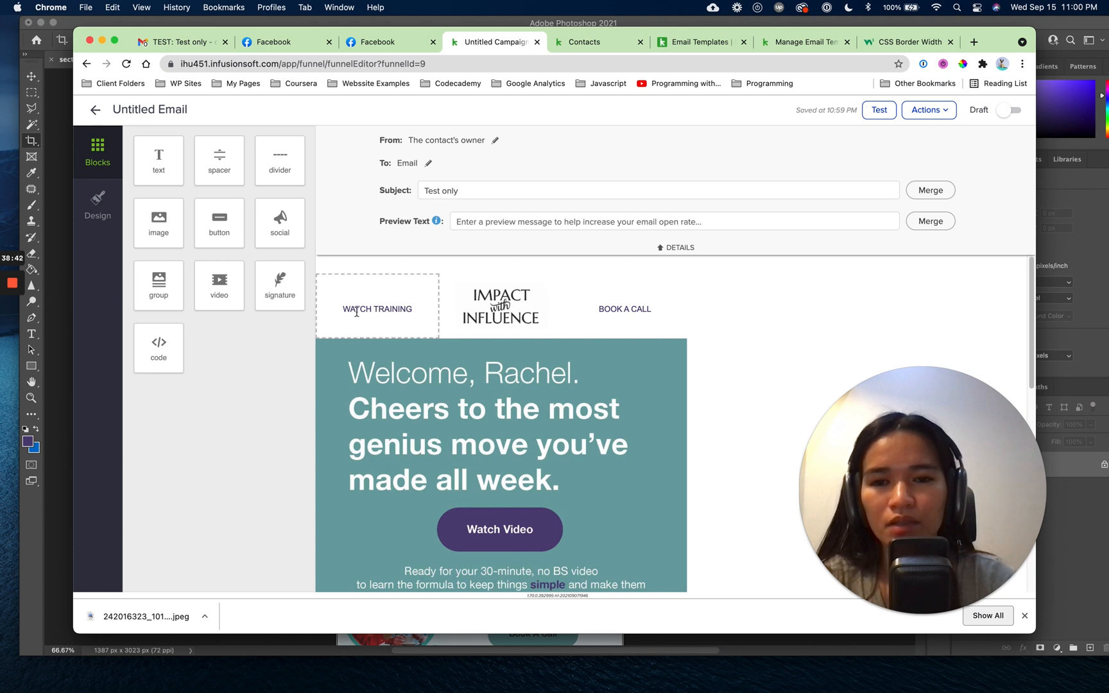
Shrink the header logo slightly and remove a blank line above both the WATCH TRAINING and BOOK A CALL texts.
left_click(527, 319)
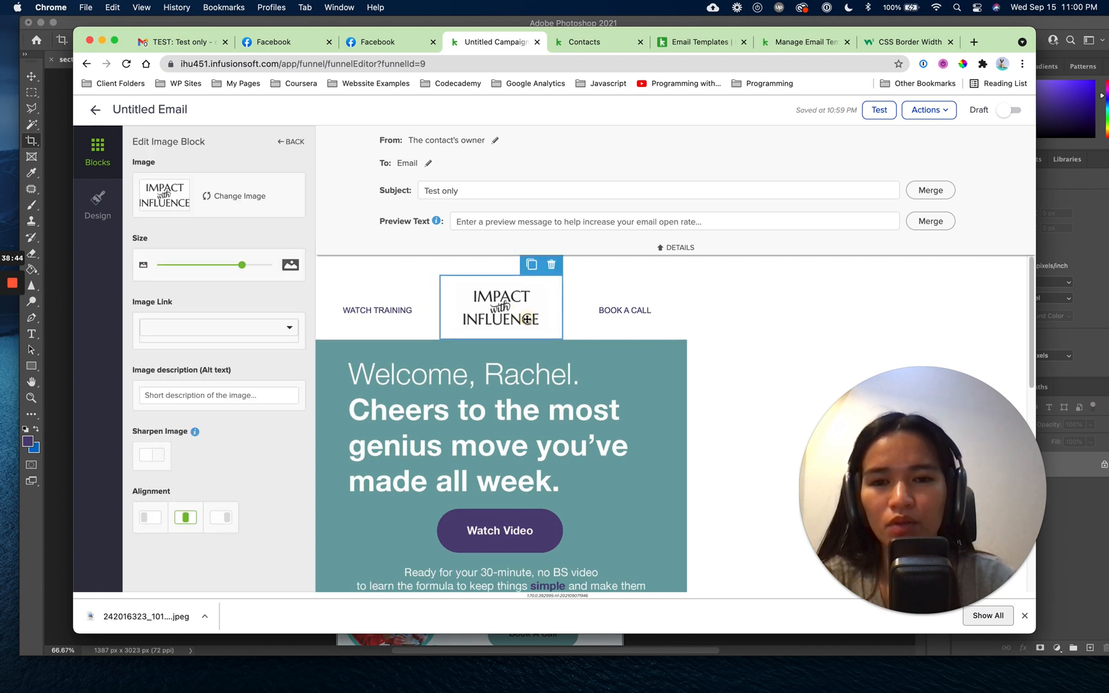
left_click_drag(245, 268, 226, 269)
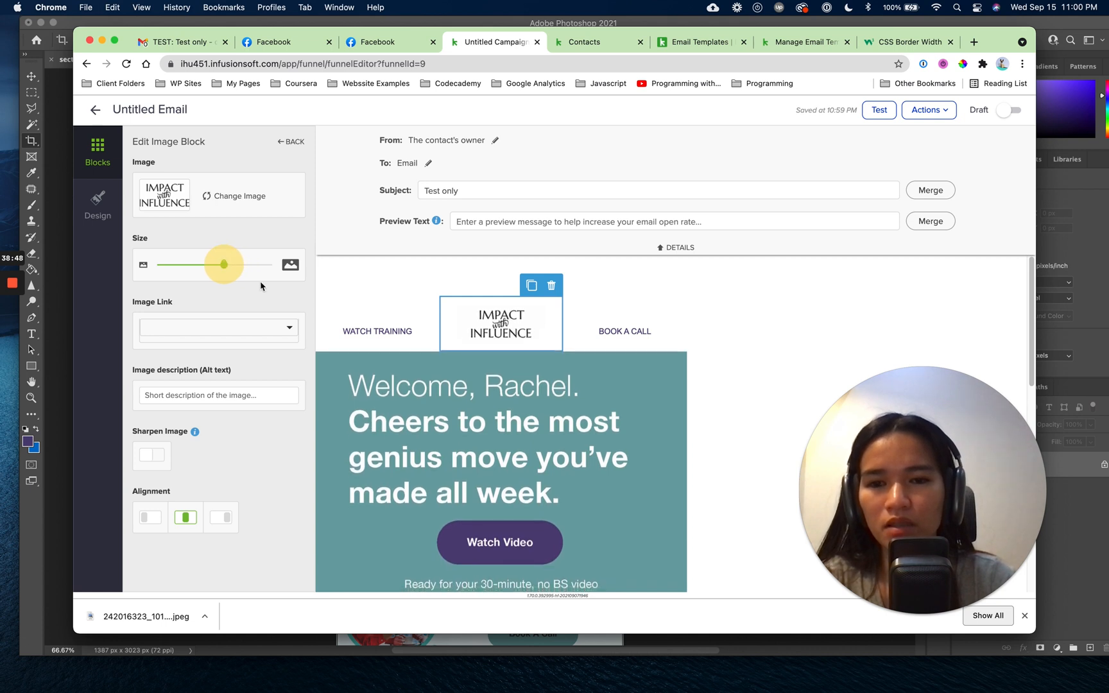
left_click(359, 331)
left_click(329, 349)
key("BackSpace")
left_click(607, 351)
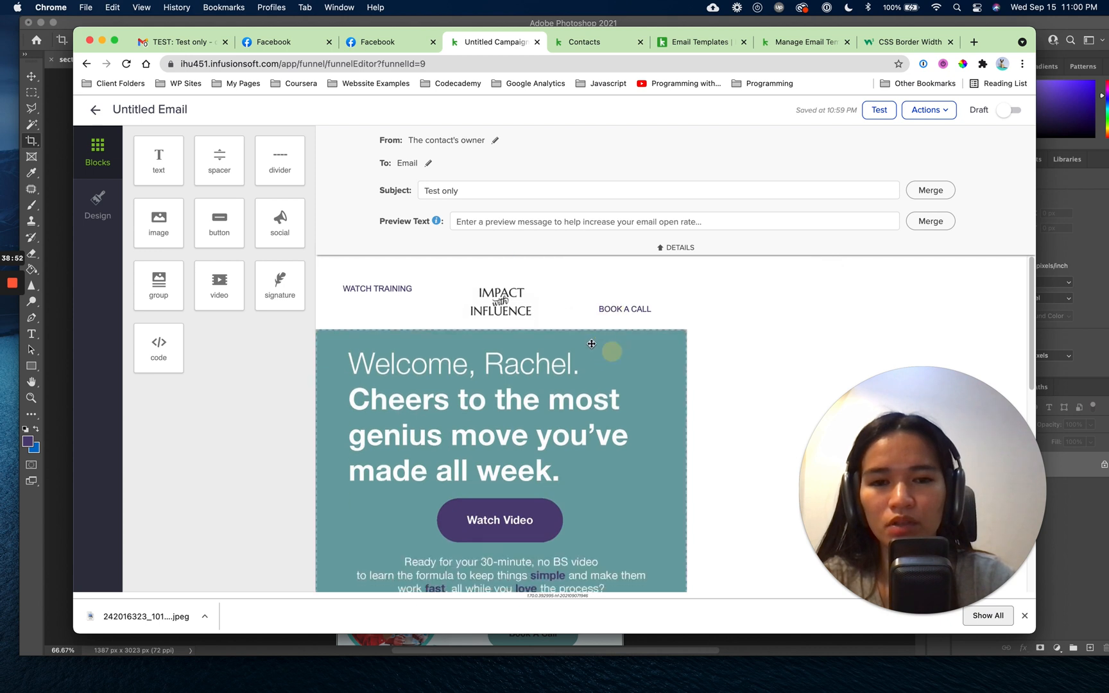
key("BackSpace")
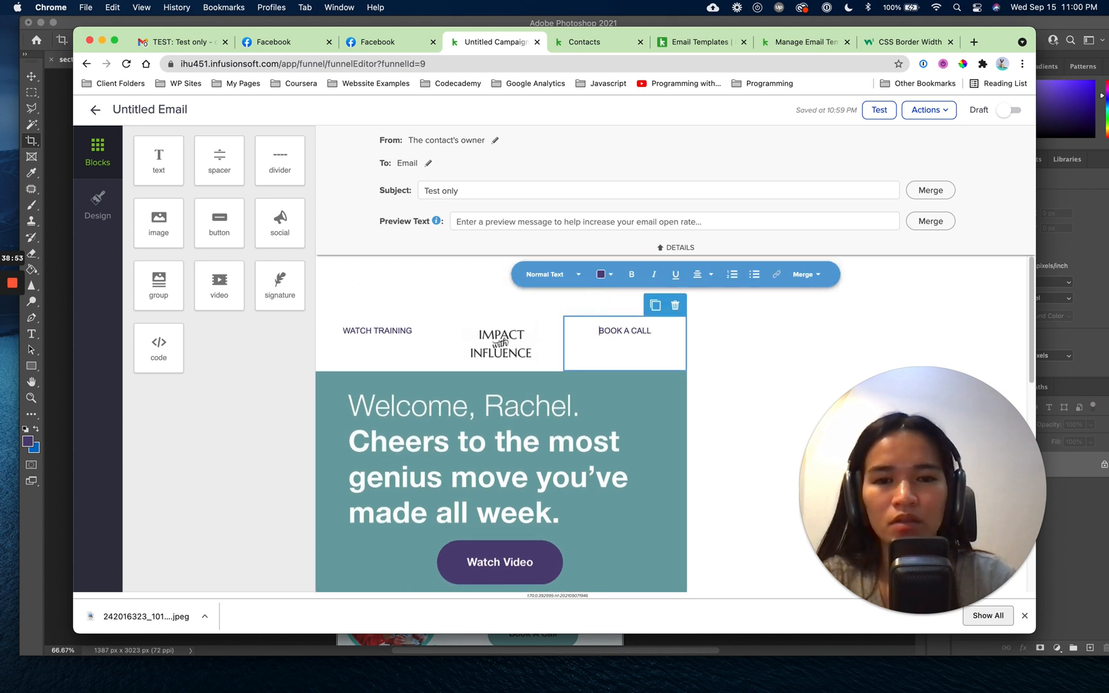
left_click(723, 343)
Review the header alignment and the full email layout from the logo down to the image sections.
left_click(494, 315)
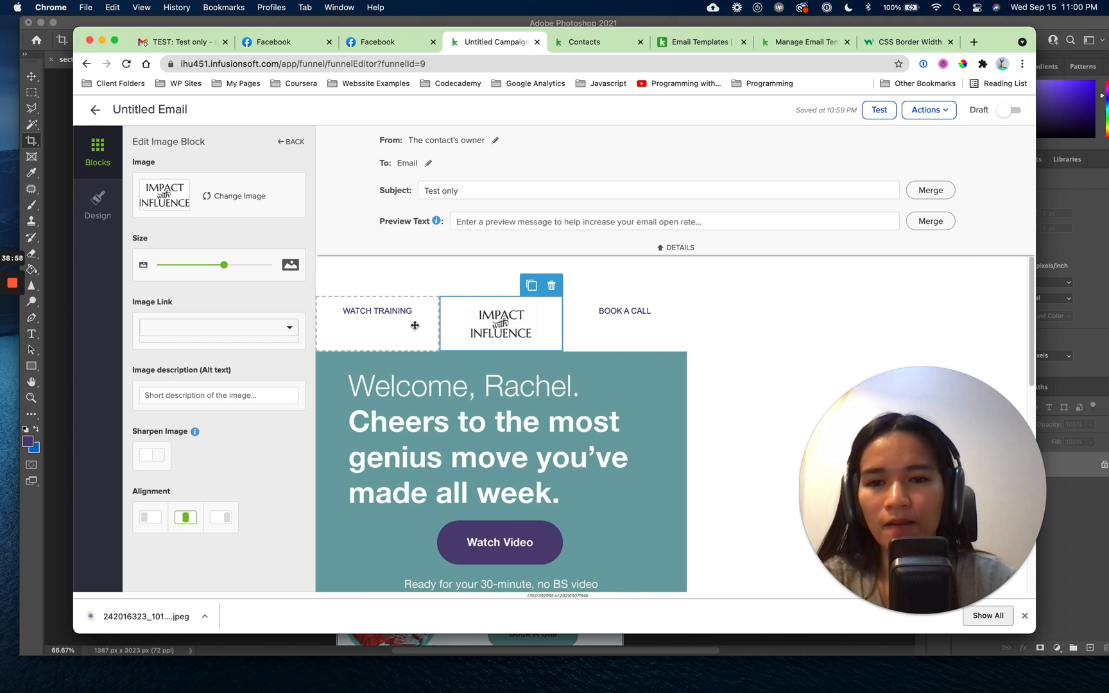
left_click(415, 326)
left_click(492, 357)
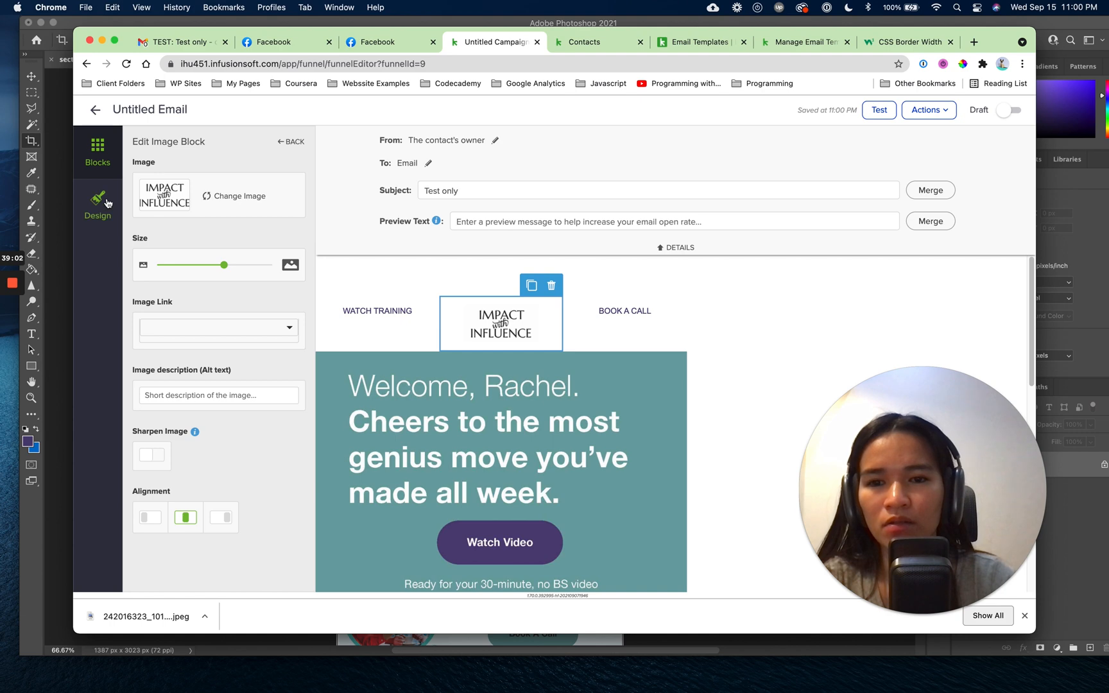
left_click(740, 310)
scroll(758, 456, "down", 10)
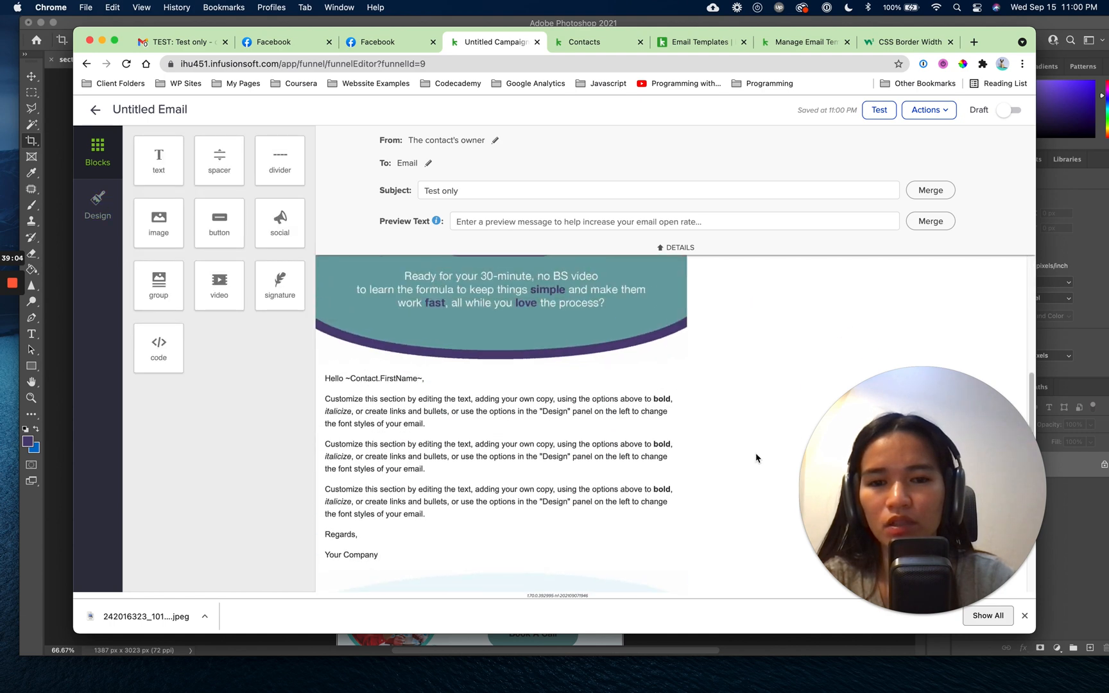
scroll(756, 458, "up", 10)
scroll(759, 456, "down", 8)
scroll(782, 404, "up", 8)
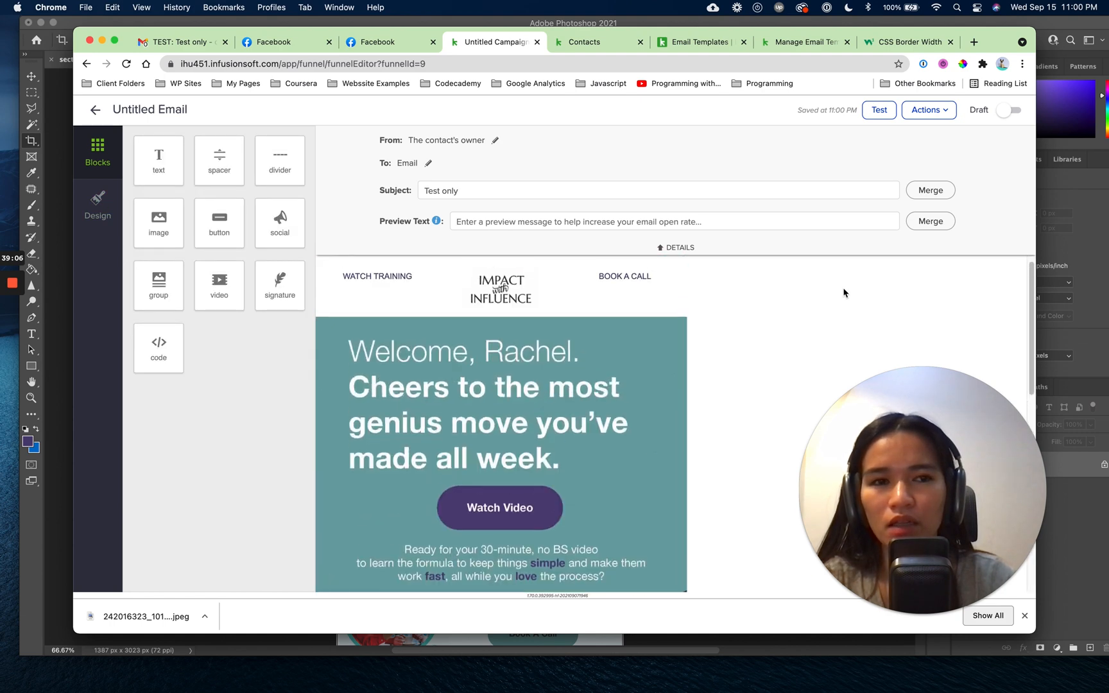
Send a test of the email to the suggested recipient and switch to the Gmail search results for "Test only".
left_click(878, 111)
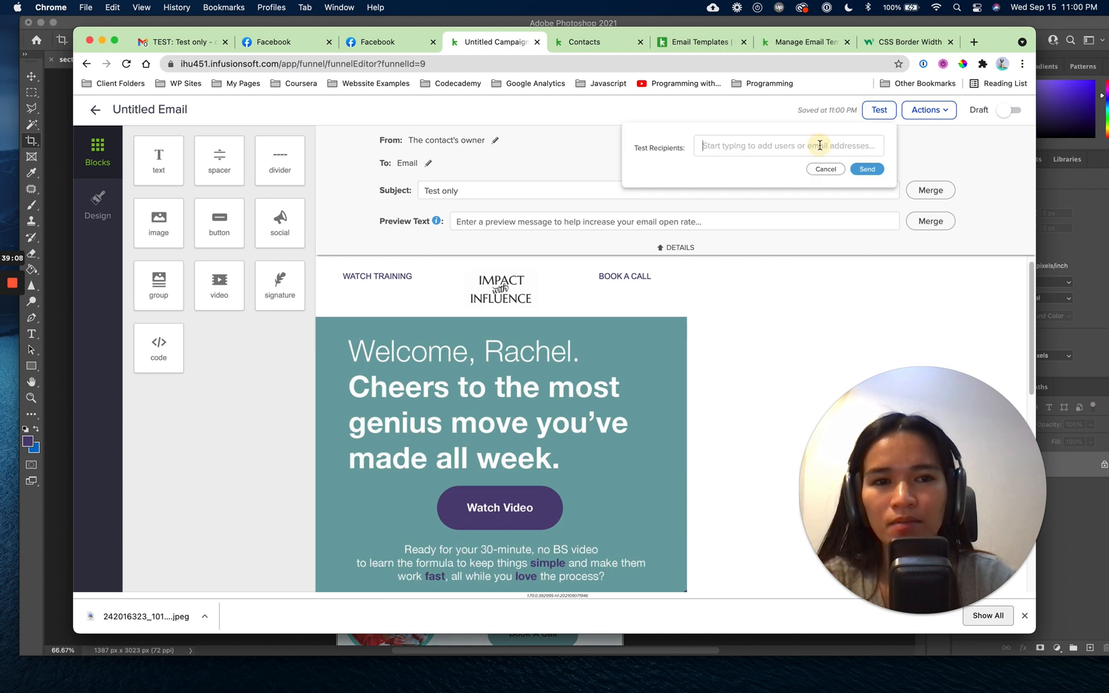
left_click(759, 149)
left_click(763, 182)
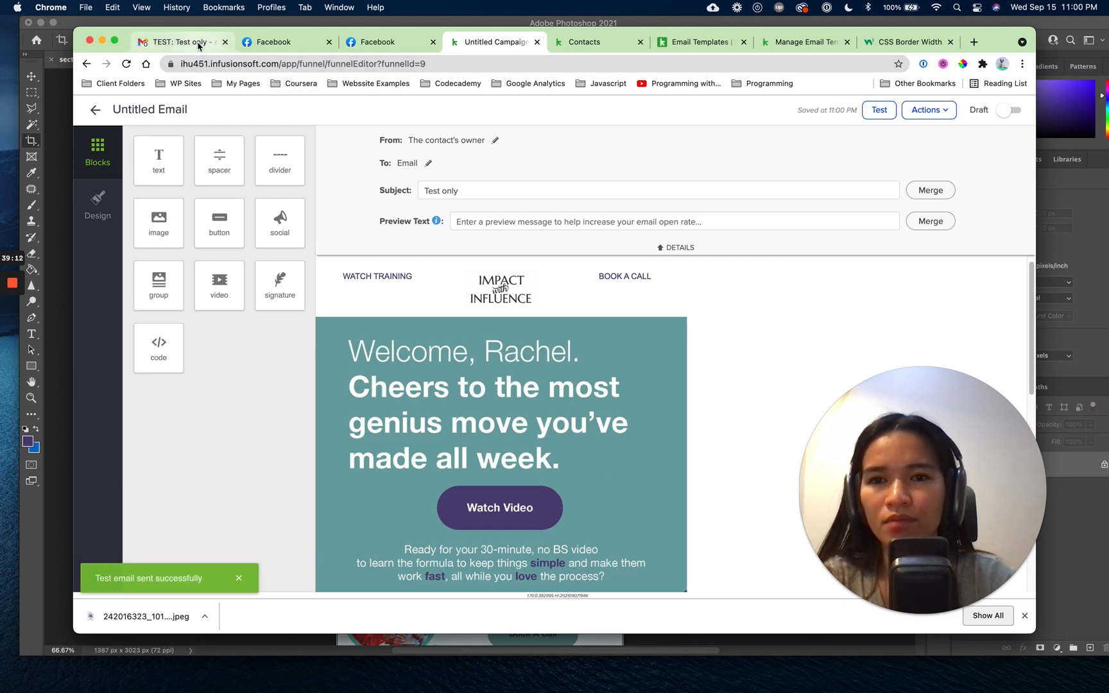
left_click(176, 41)
left_click(246, 151)
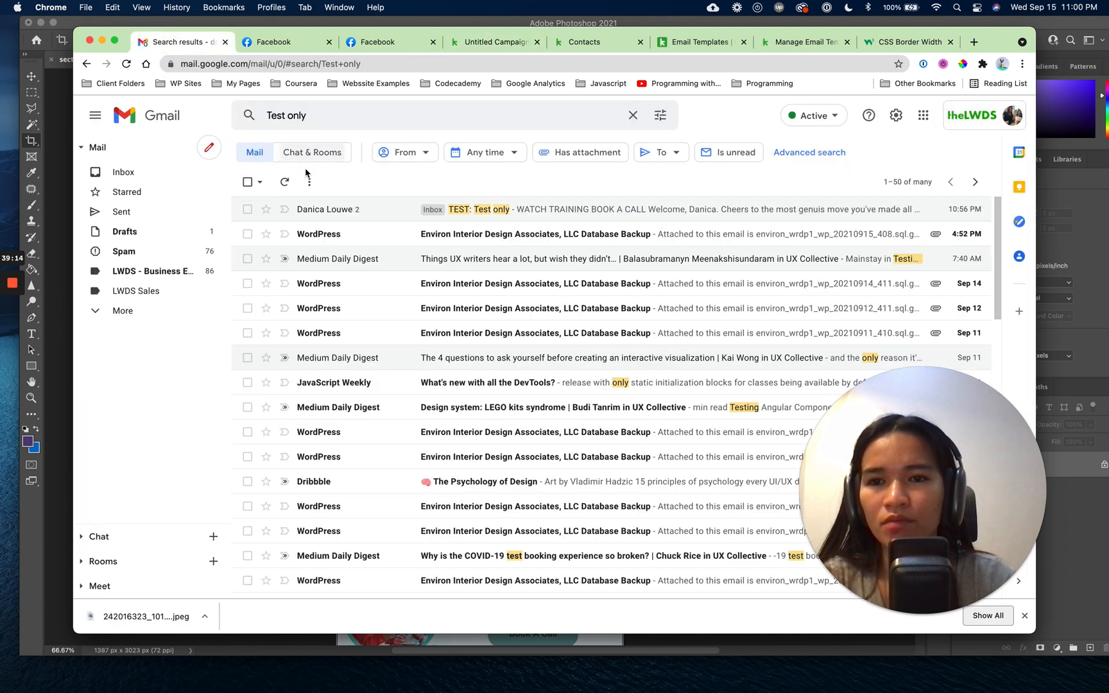
Refresh the "Test only" search results repeatedly to check for the newly sent test email.
left_click(283, 183)
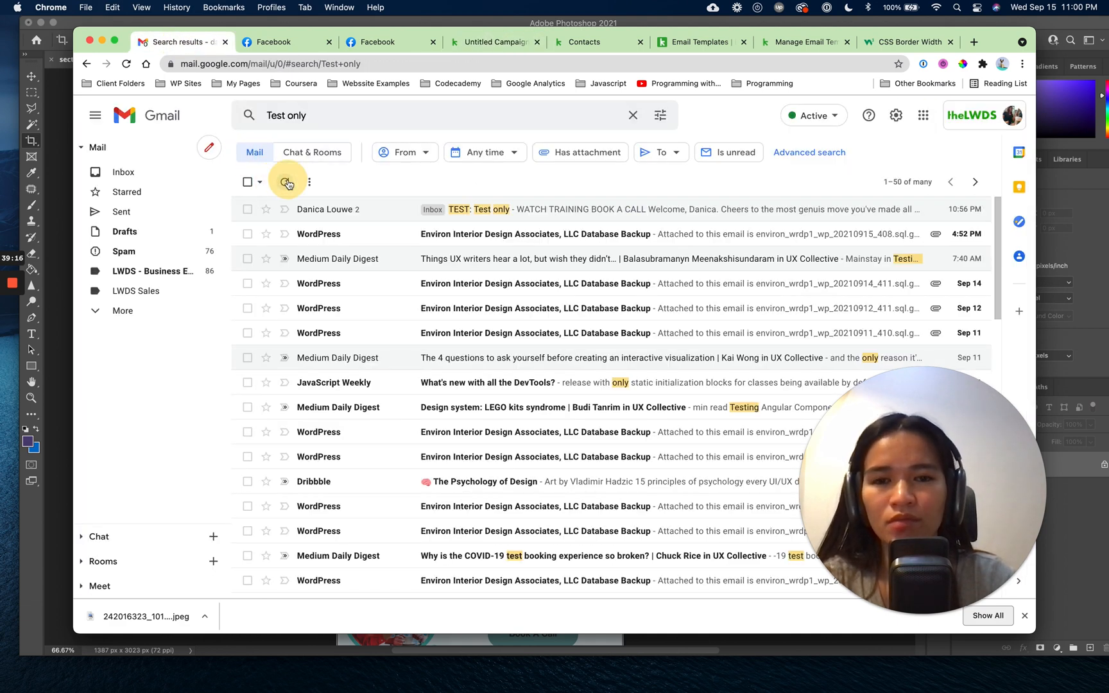
left_click(284, 183)
left_click(287, 184)
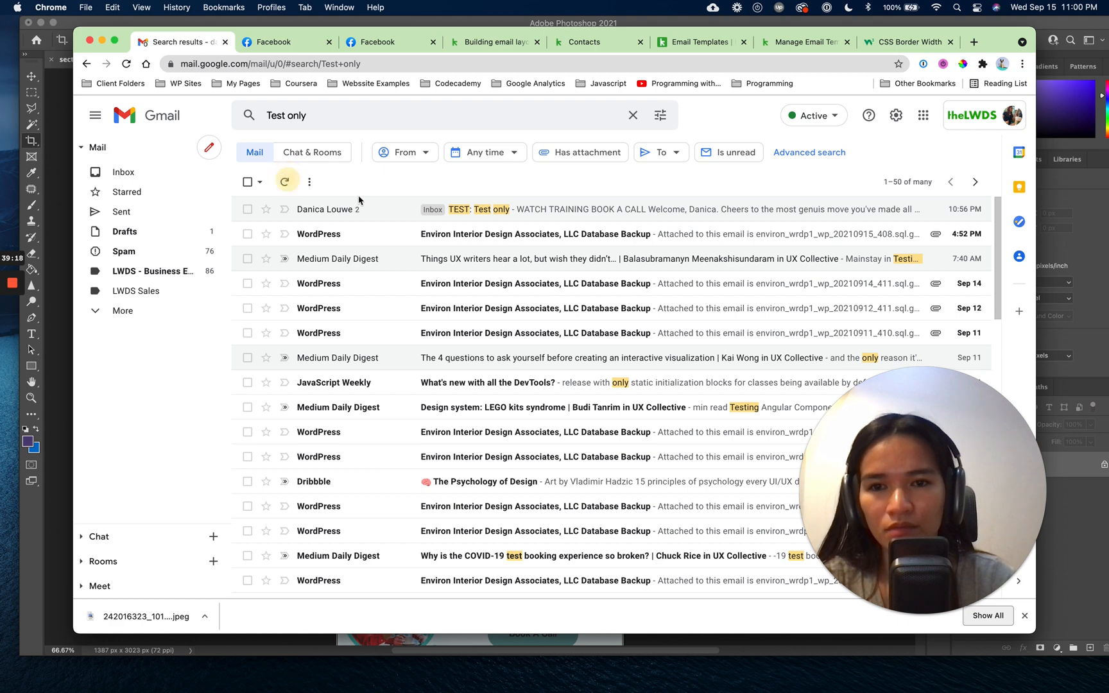
left_click(286, 187)
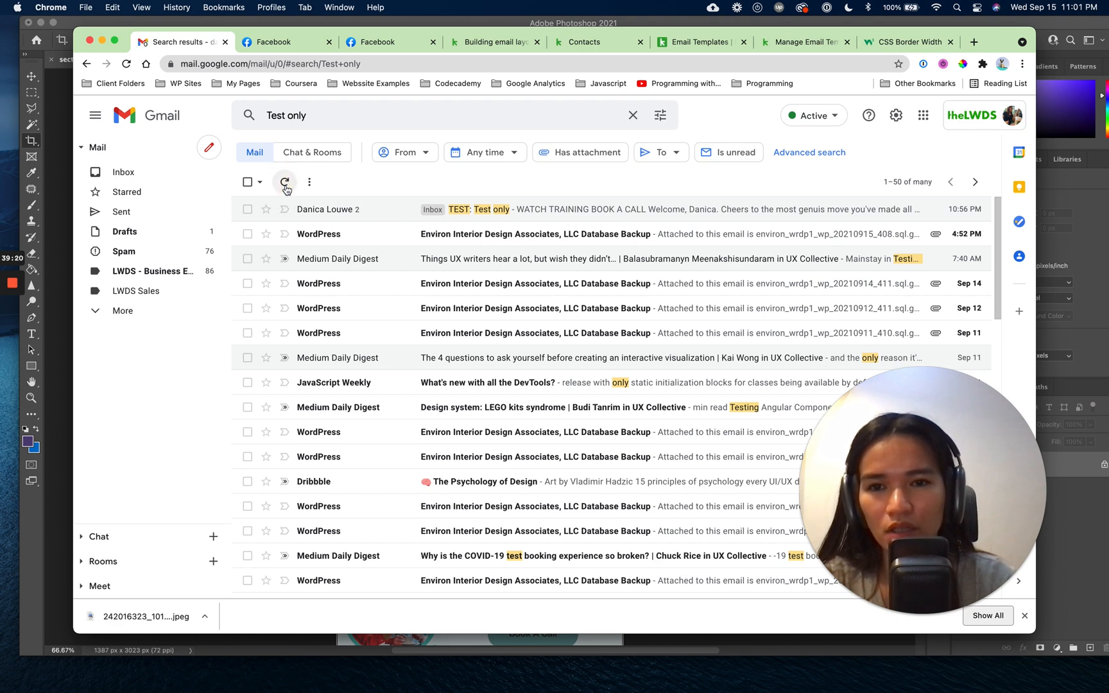
left_click(286, 187)
left_click(287, 187)
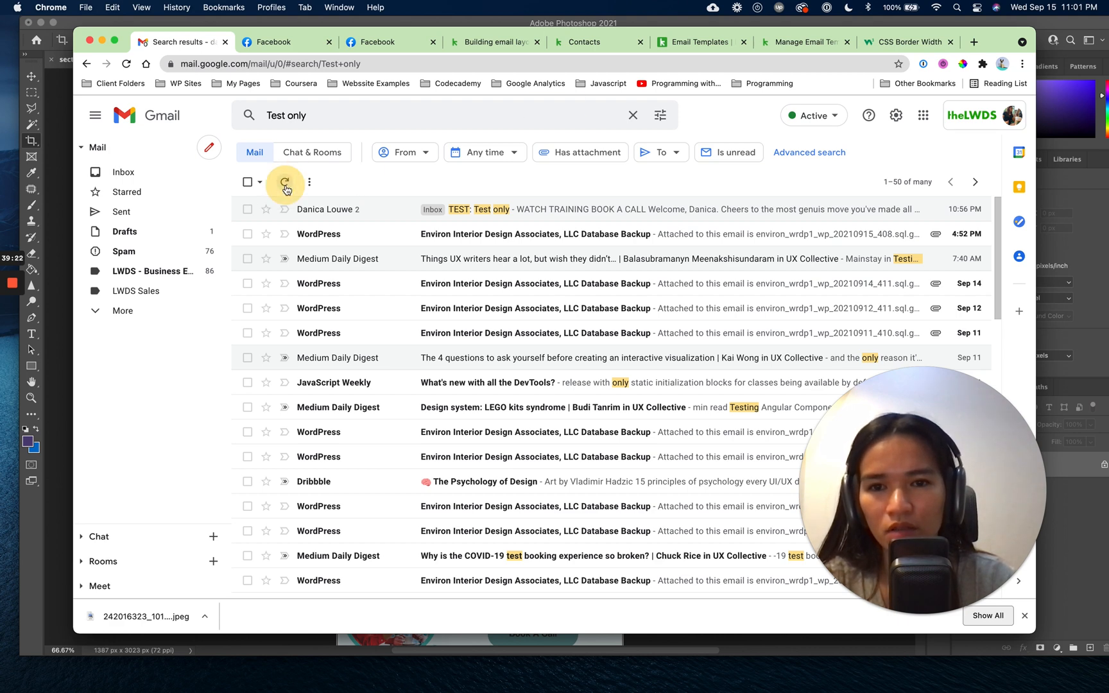
left_click(287, 187)
left_click(287, 187)
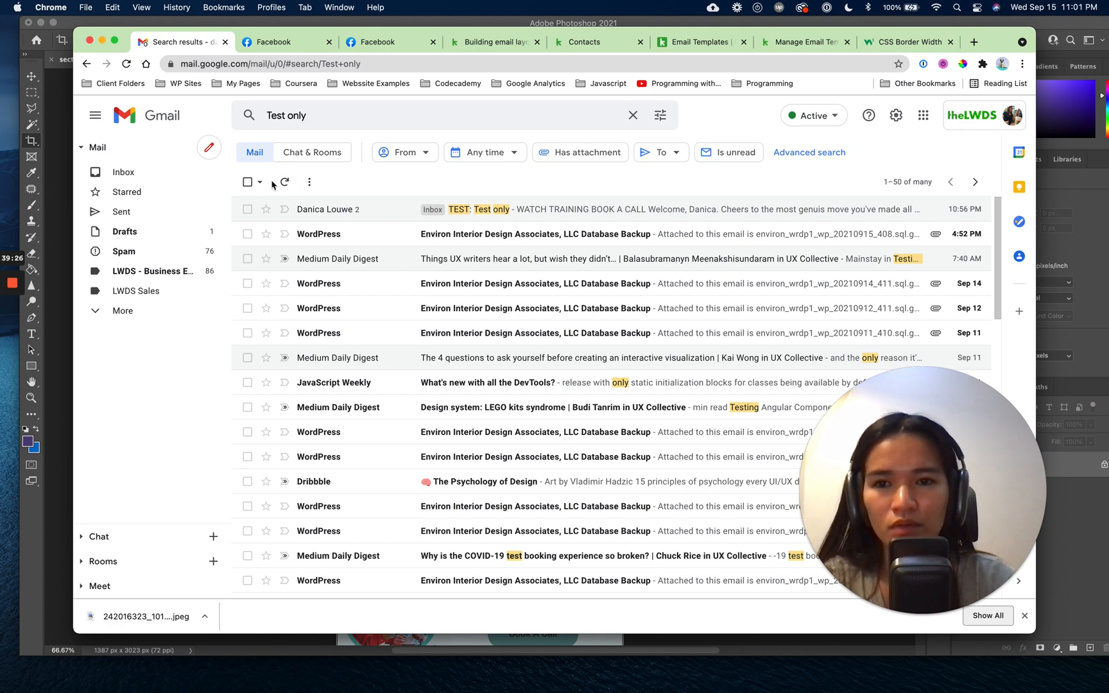
left_click(280, 186)
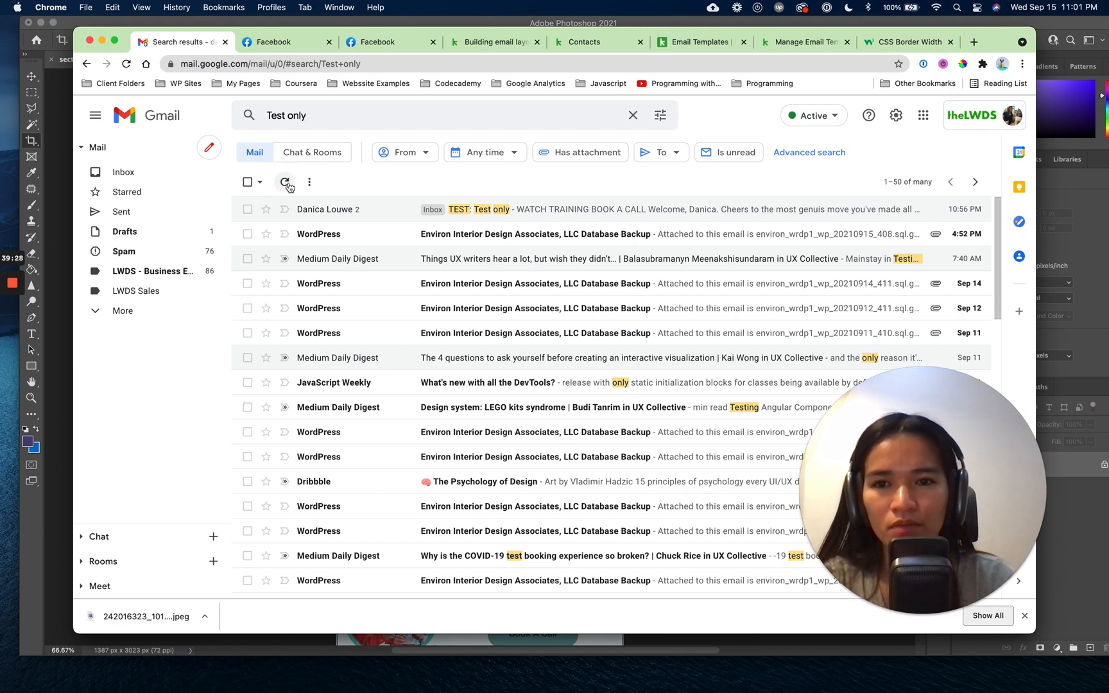
left_click(284, 186)
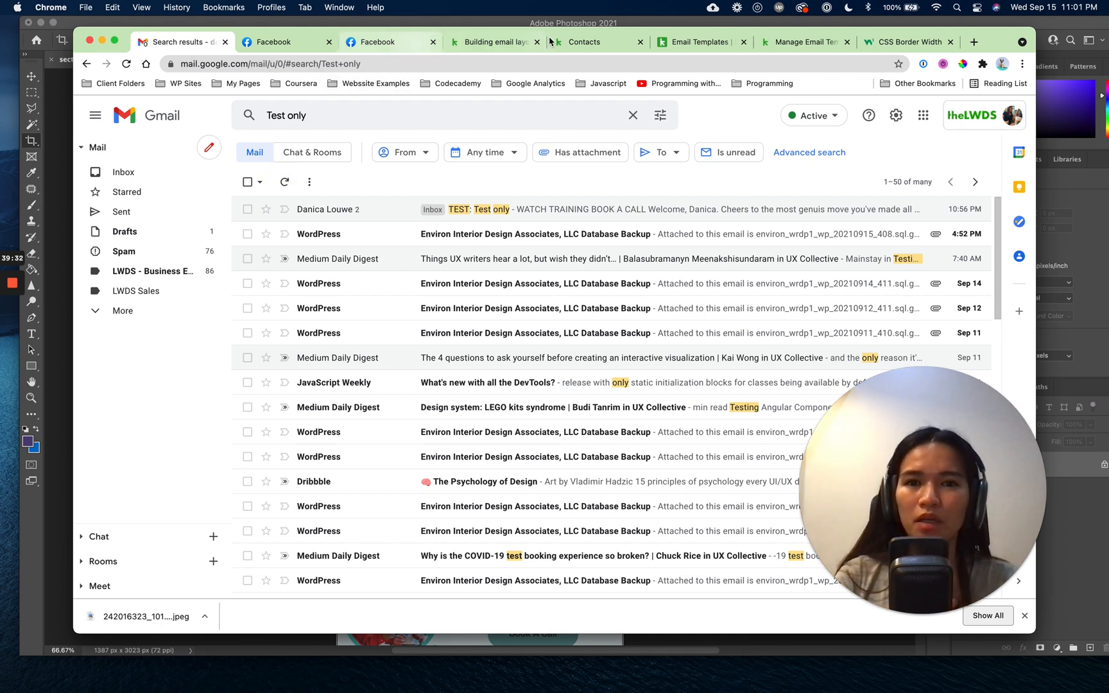
Switch from the Keap email to the email template's Code Builder and examine its HTML from the preheader to the footer.
left_click(464, 43)
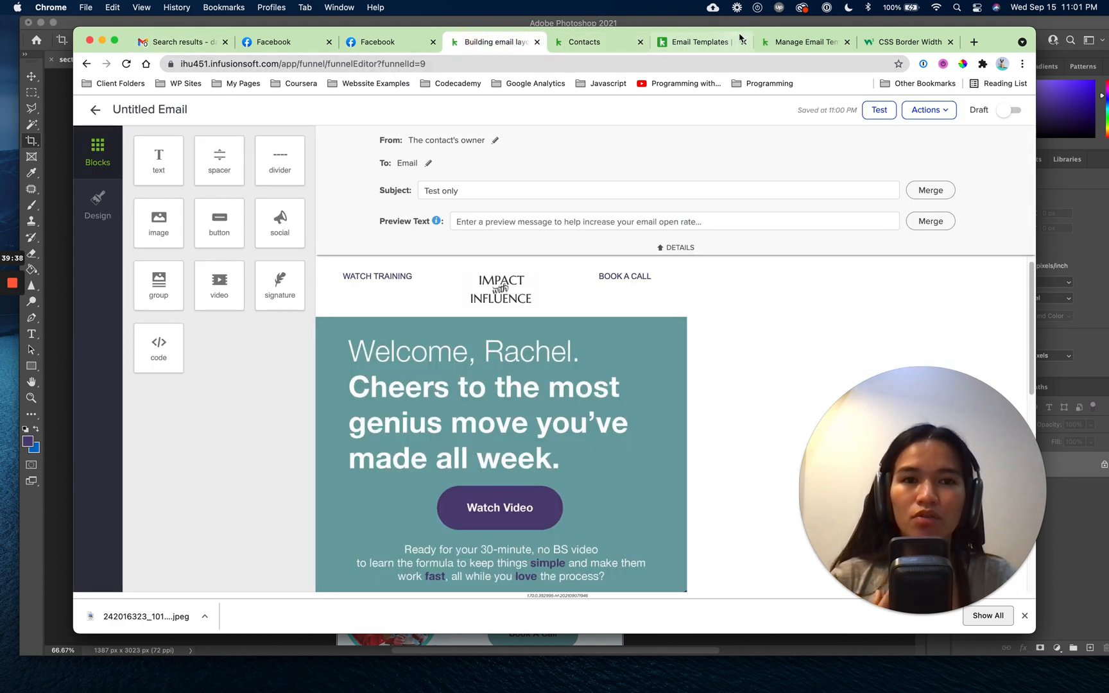
left_click(781, 45)
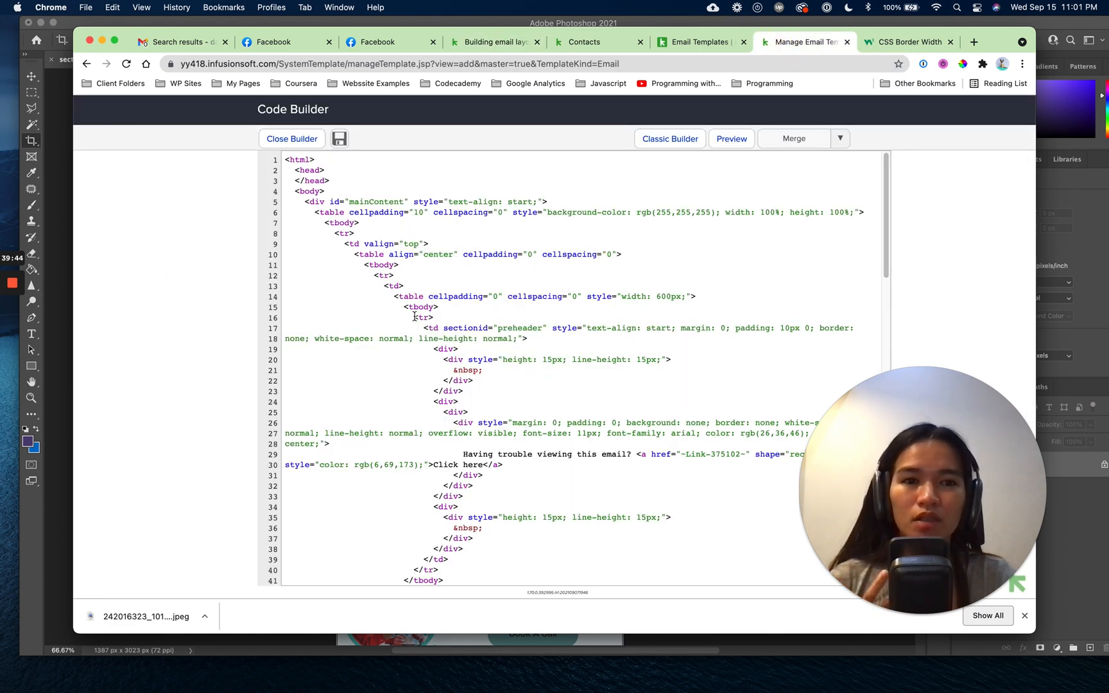
scroll(414, 316, "down", 6)
scroll(406, 345, "up", 6)
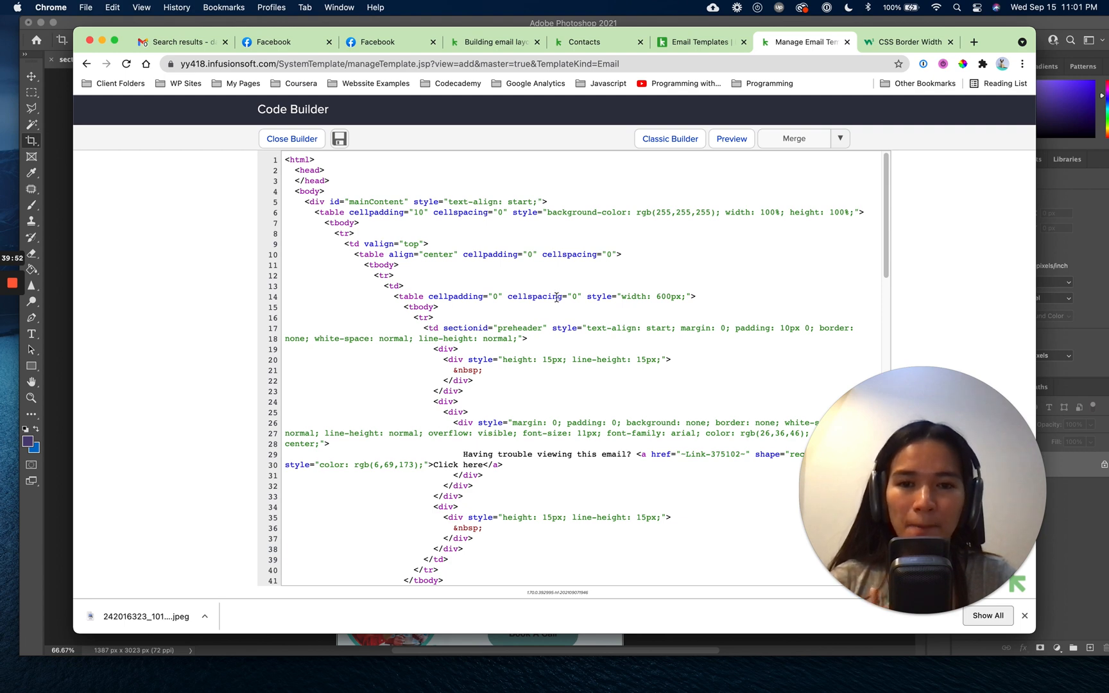
scroll(519, 345, "down", 19)
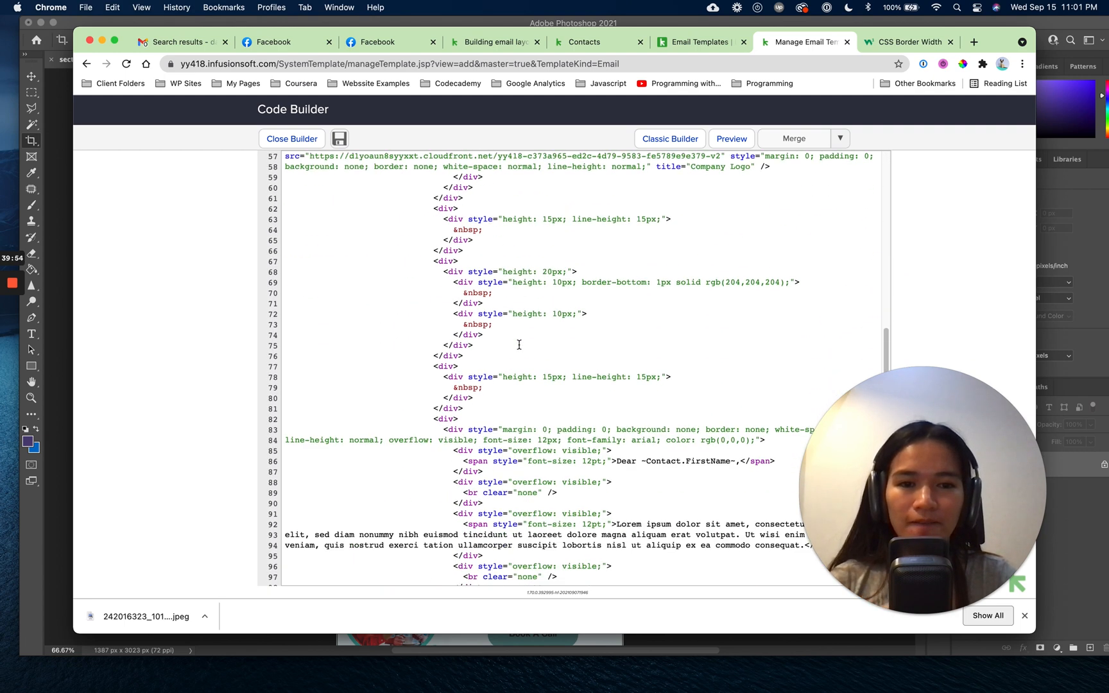
scroll(519, 345, "down", 9)
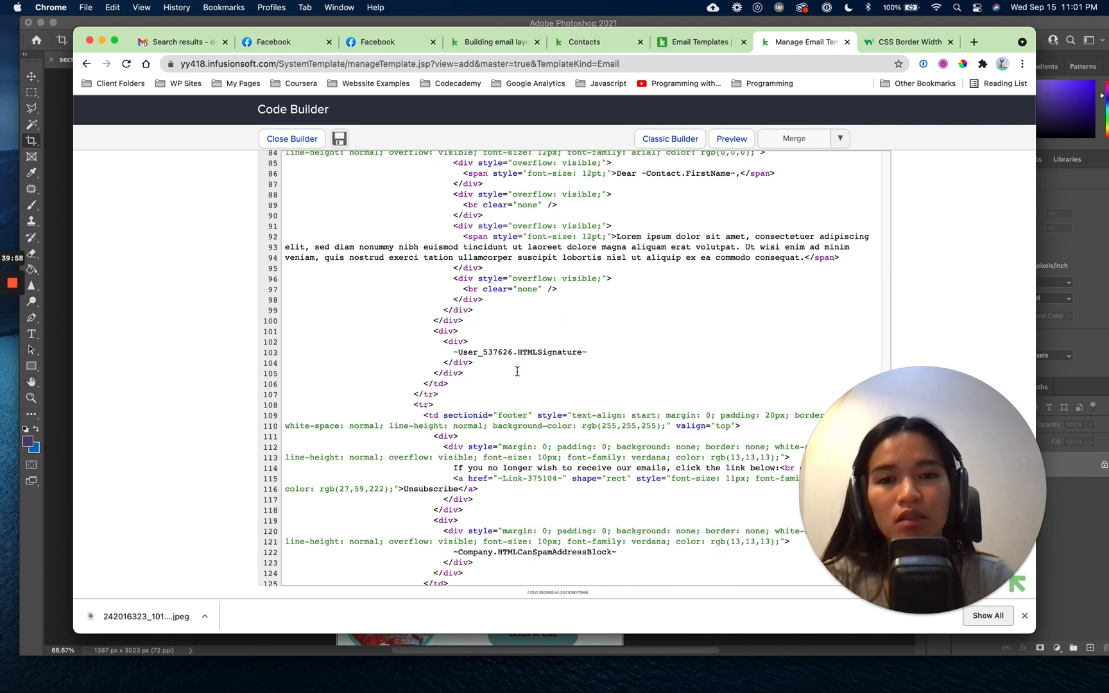
scroll(524, 378, "down", 5)
scroll(532, 375, "up", 20)
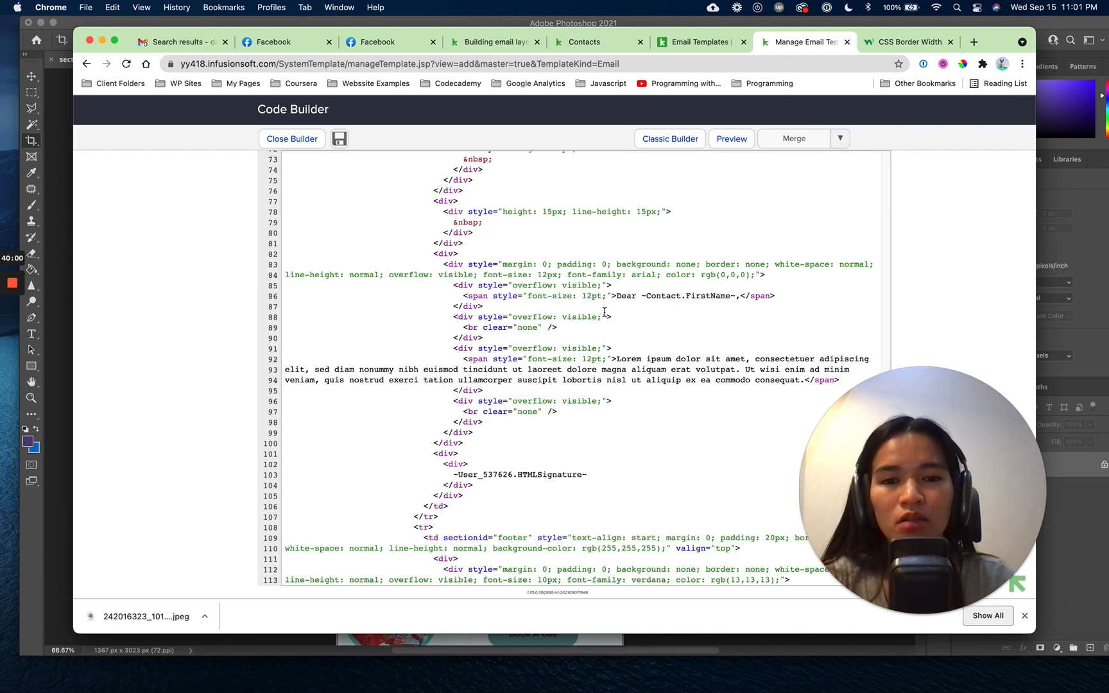
Return to the untitled Keap email and review its layout from the header to the "Is speed your solution?" image.
left_click(501, 45)
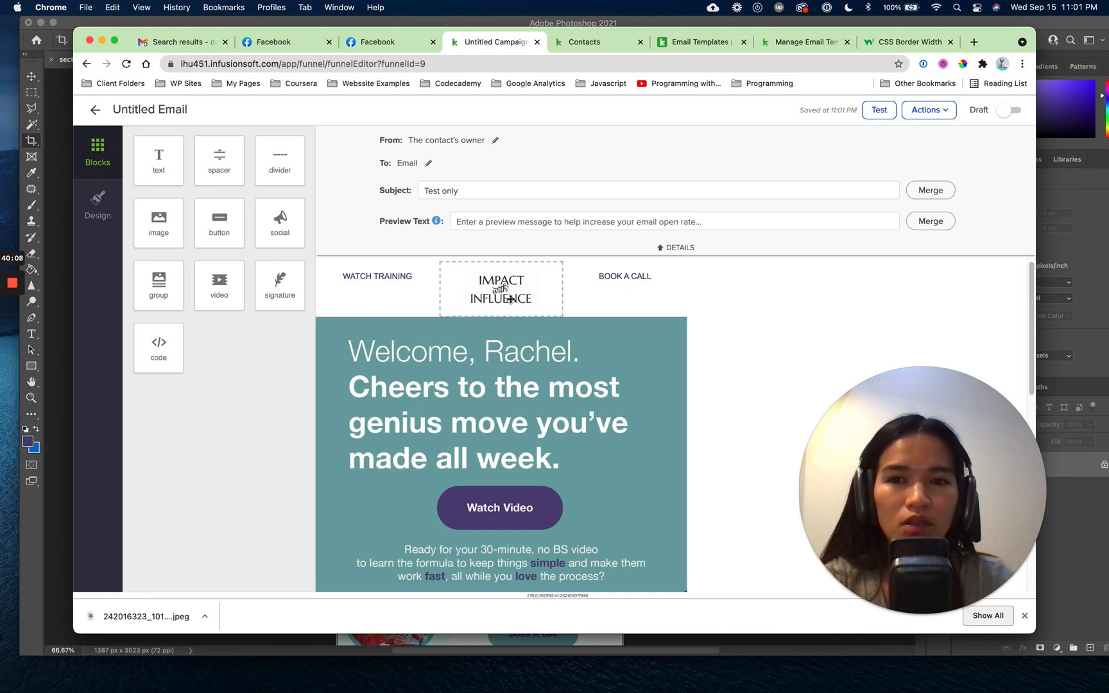
scroll(729, 327, "down", 3)
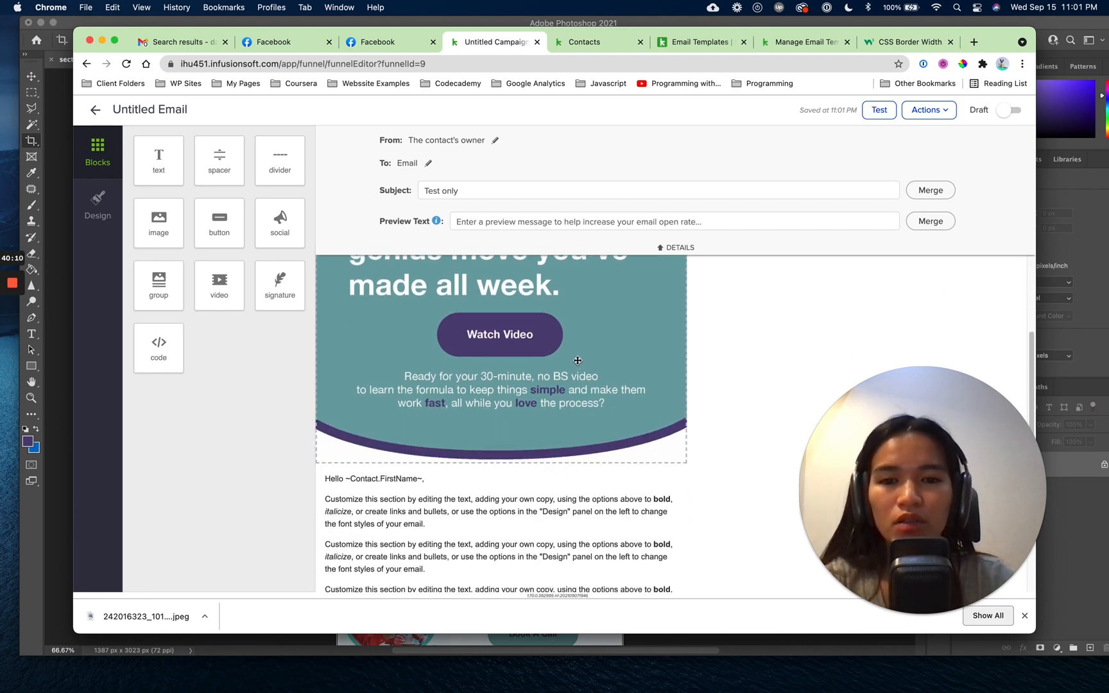
scroll(552, 340, "down", 5)
scroll(545, 330, "up", 2)
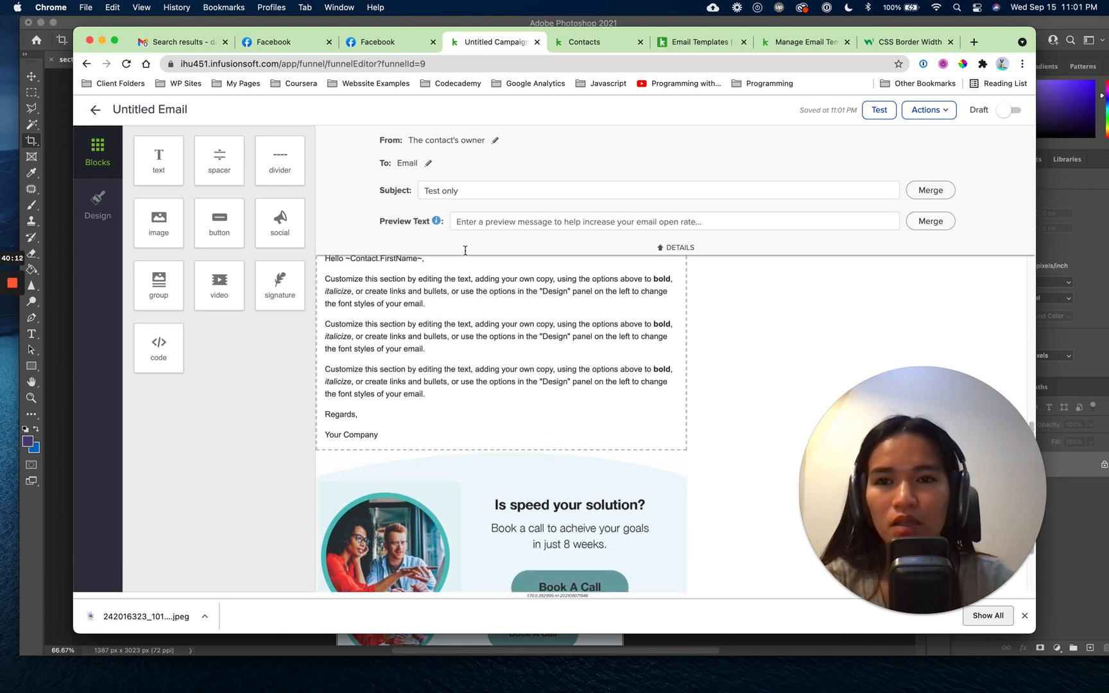
Refresh the Gmail search results, open the "TEST: Test only" conversation and look through the earlier test versions.
left_click(193, 42)
left_click(284, 181)
left_click(390, 220)
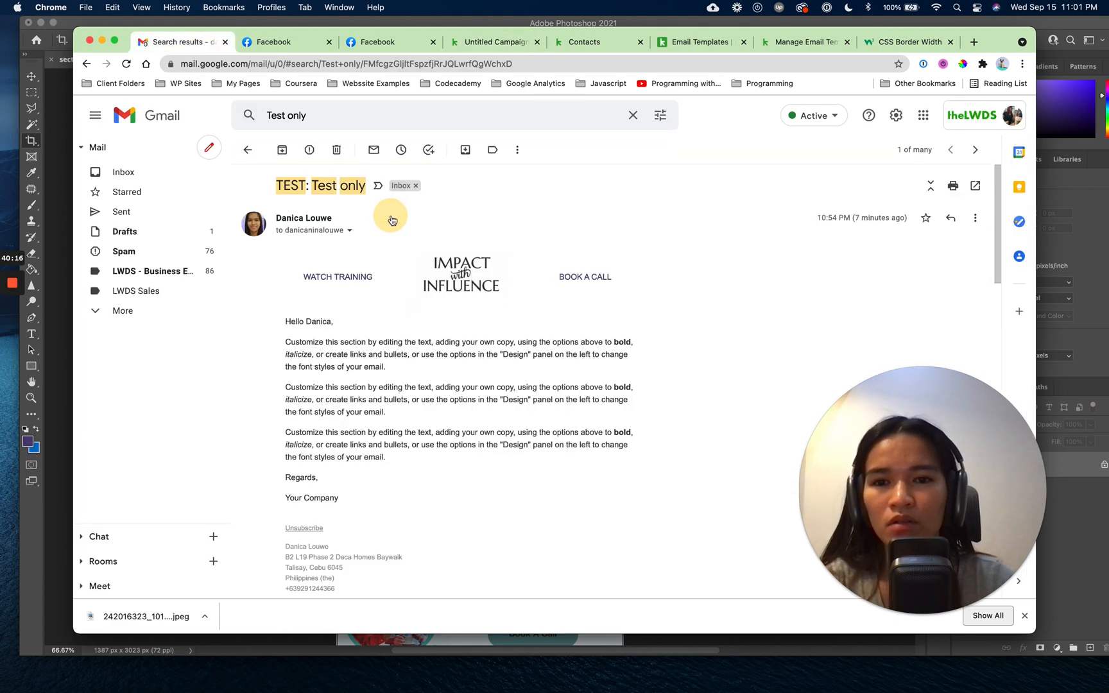
scroll(437, 310, "down", 5)
scroll(437, 310, "down", 3)
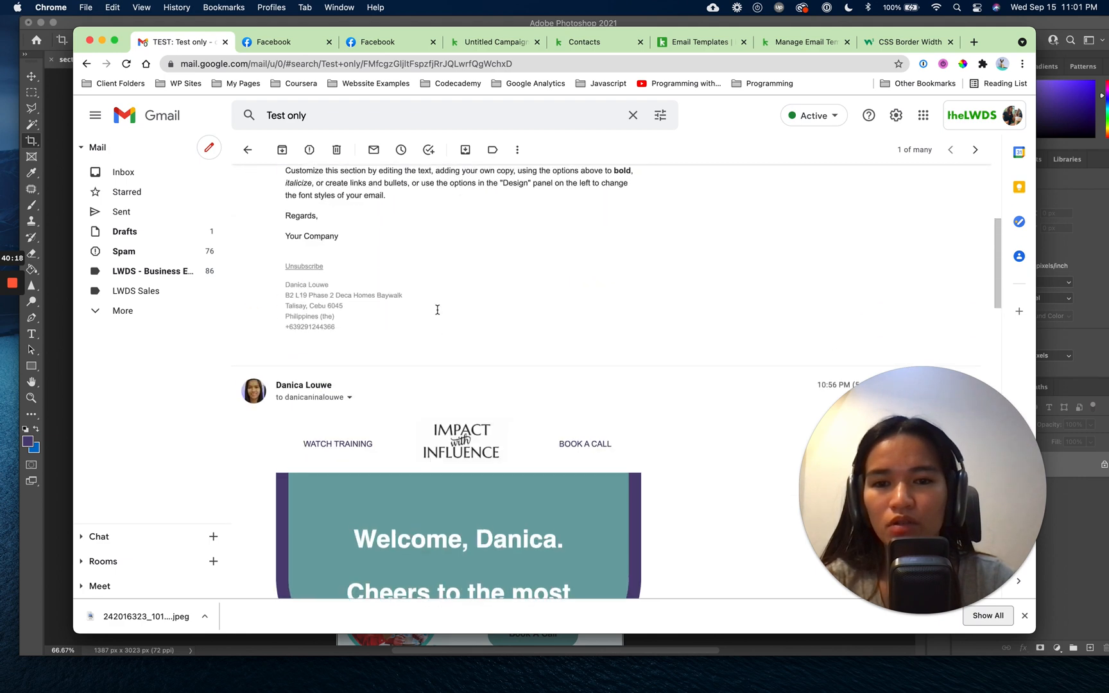
scroll(438, 310, "up", 10)
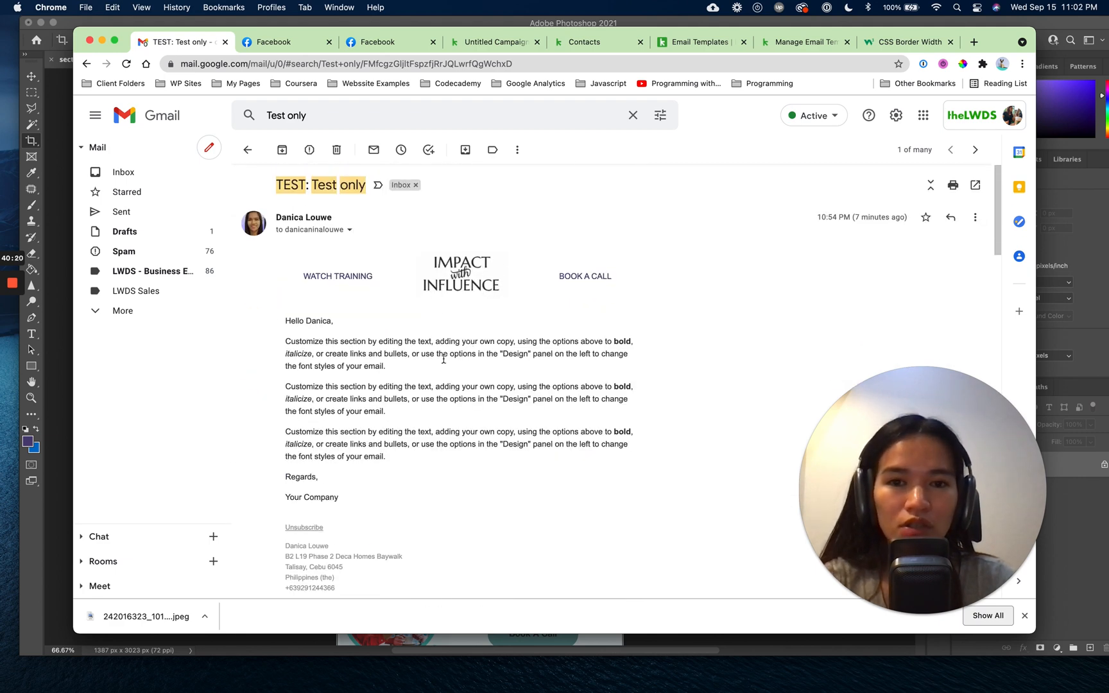
scroll(507, 433, "down", 6)
scroll(550, 343, "down", 2)
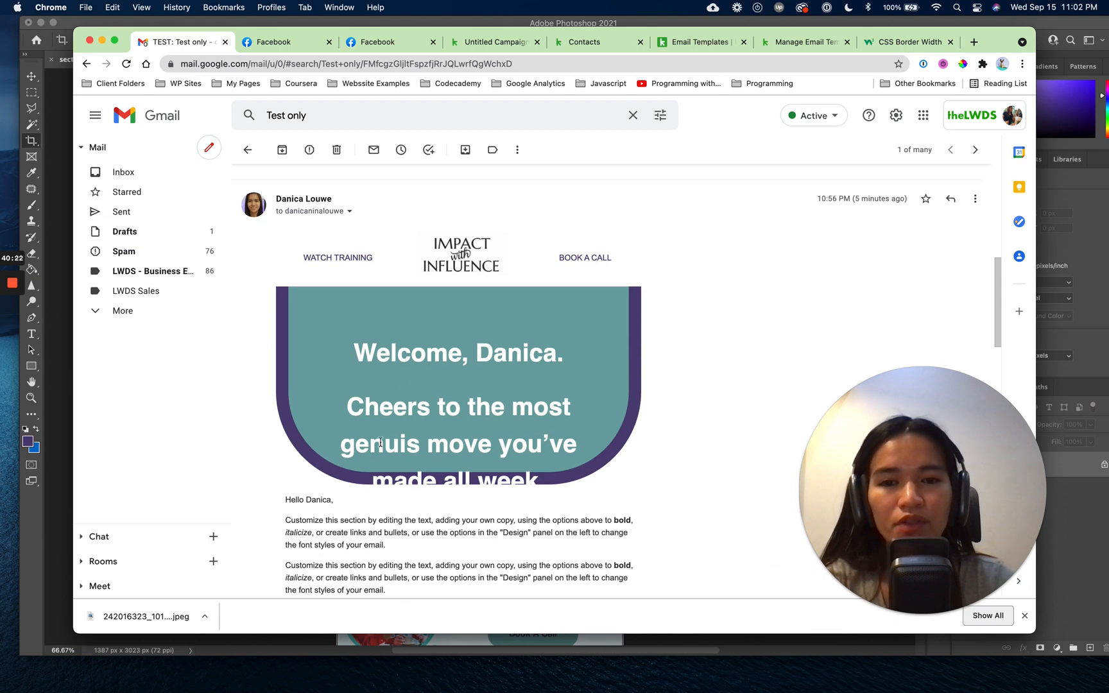
scroll(591, 406, "down", 3)
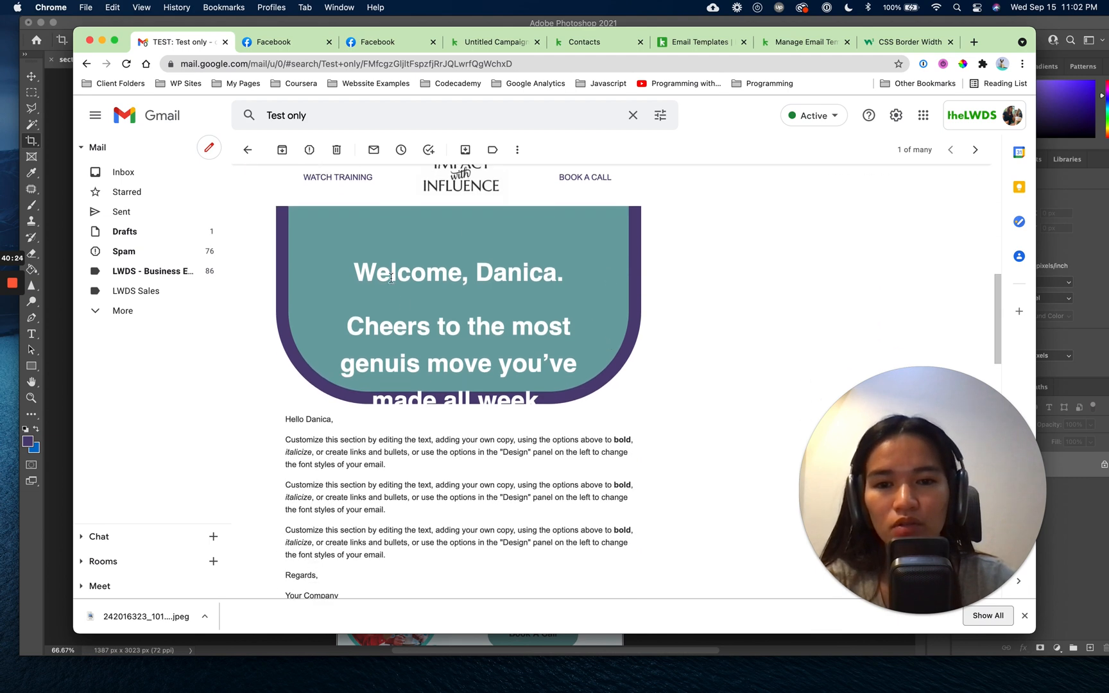
Examine the latest test email in the conversation, from the header and welcome image to the "Is speed your solution?" section.
scroll(666, 316, "down", 10)
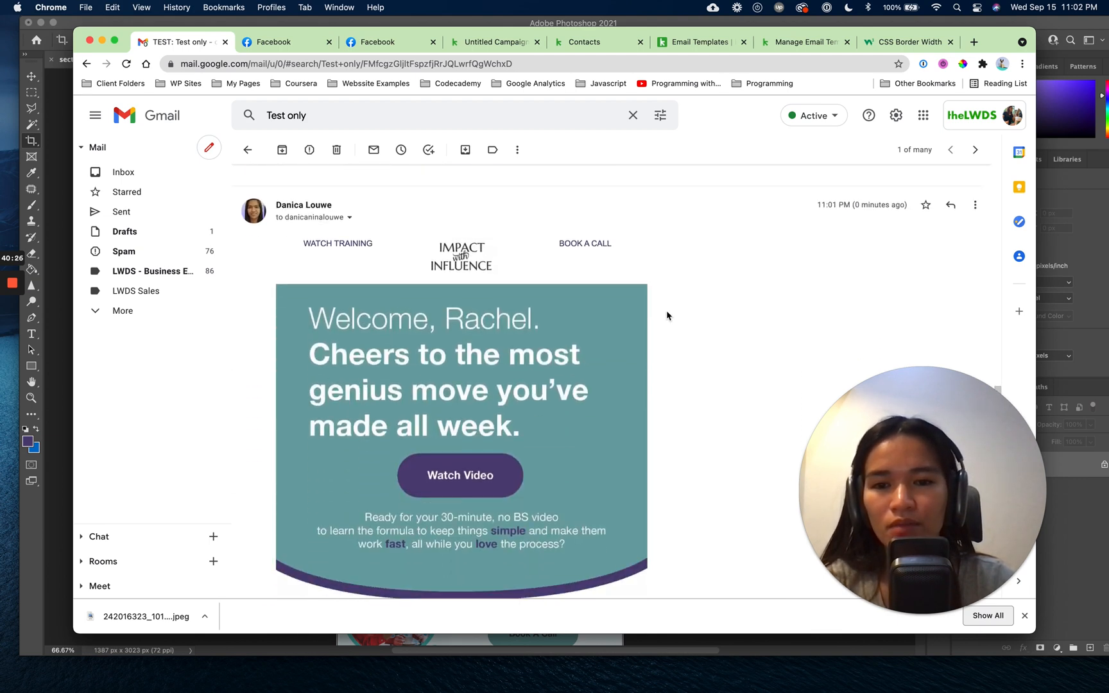
scroll(637, 386, "down", 8)
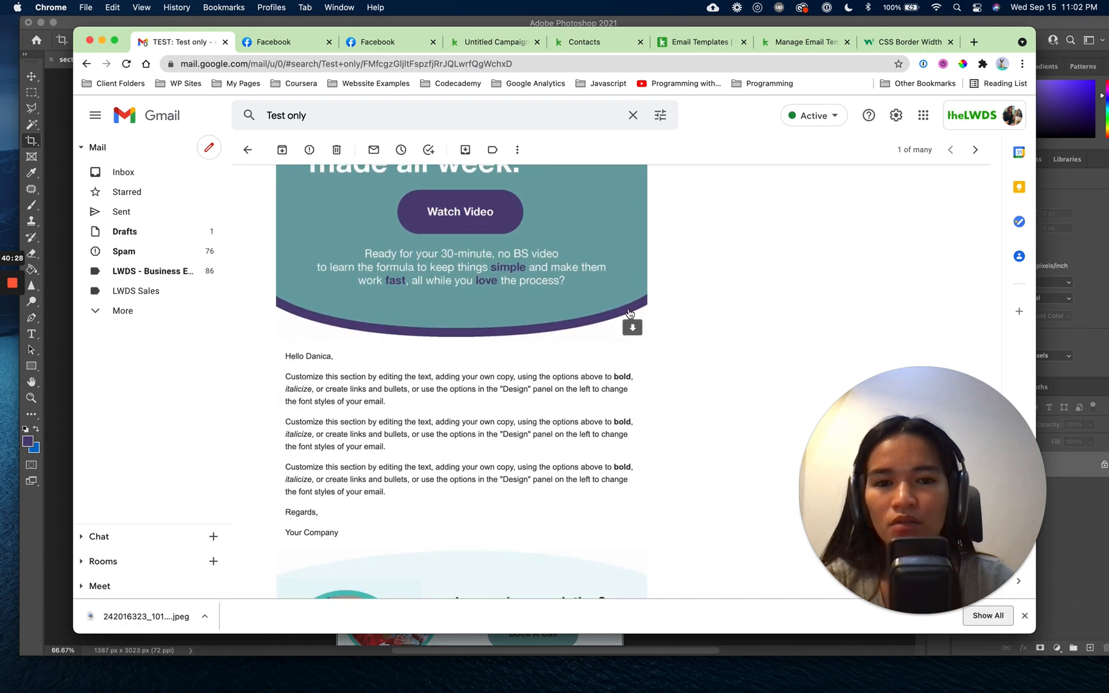
scroll(627, 320, "down", 3)
scroll(630, 419, "up", 7)
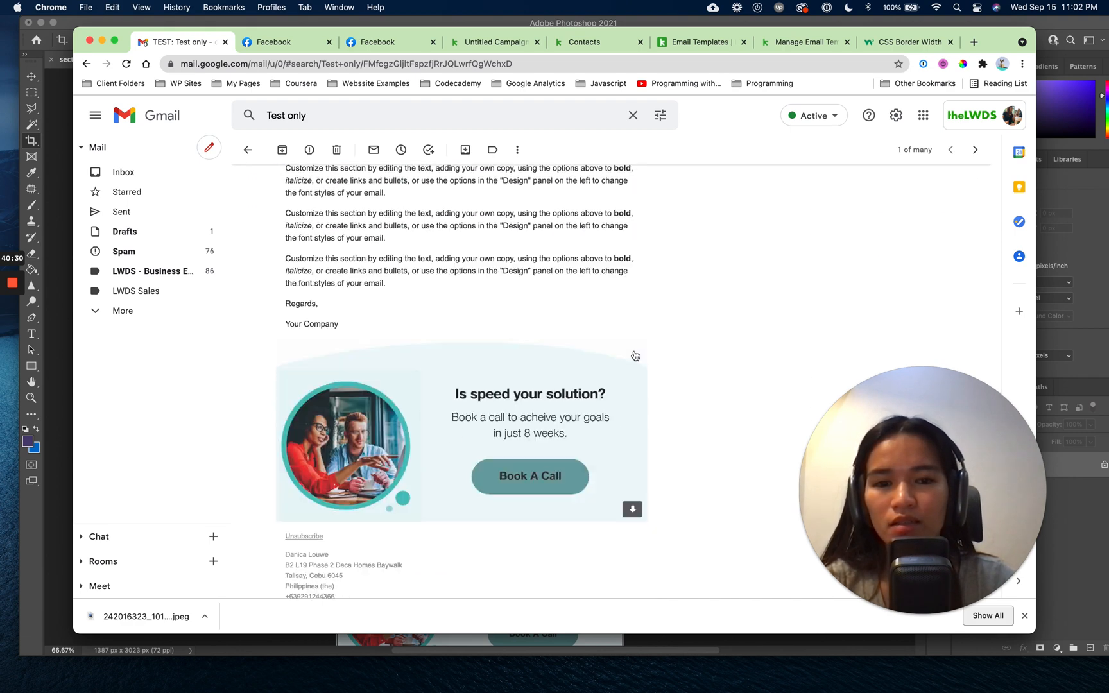
scroll(634, 355, "up", 4)
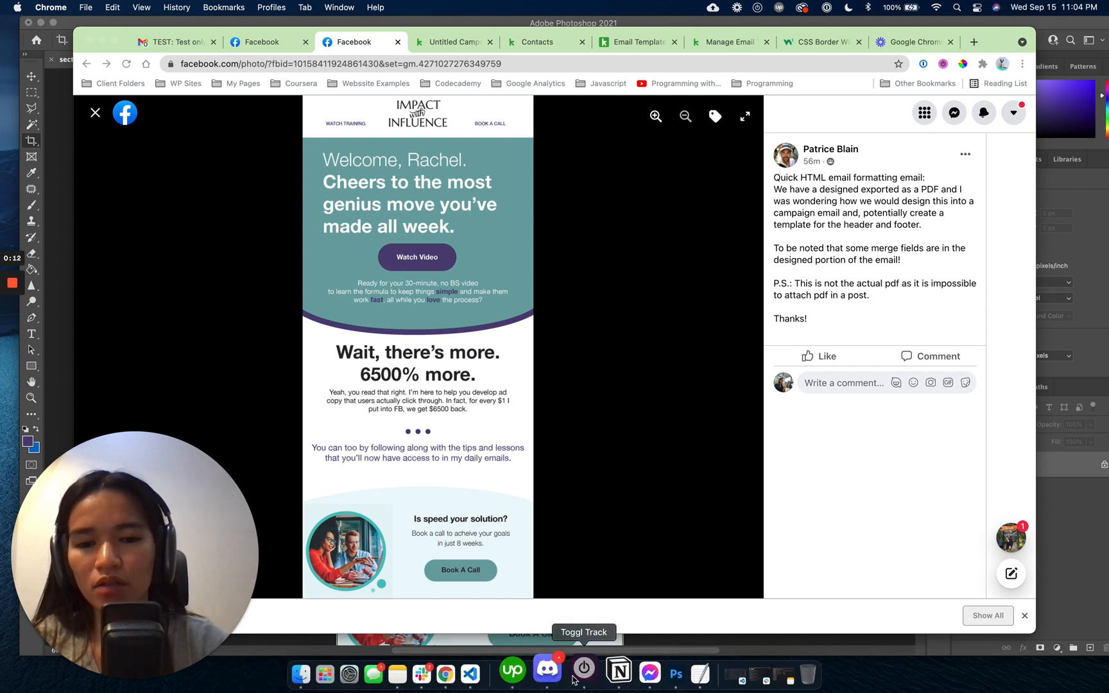
Crop the mockup in Photoshop to about 1387 × 991 px, from "Cheers to the most" through the purple curve, and return to the Keap email.
left_click(661, 677)
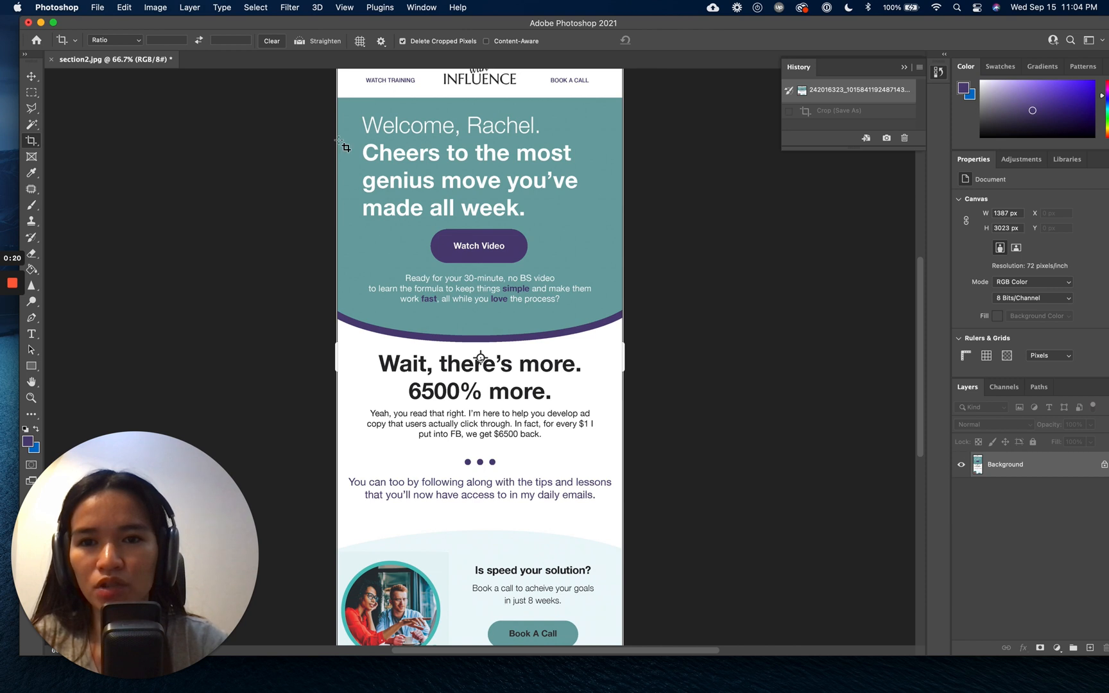
left_click_drag(339, 140, 635, 347)
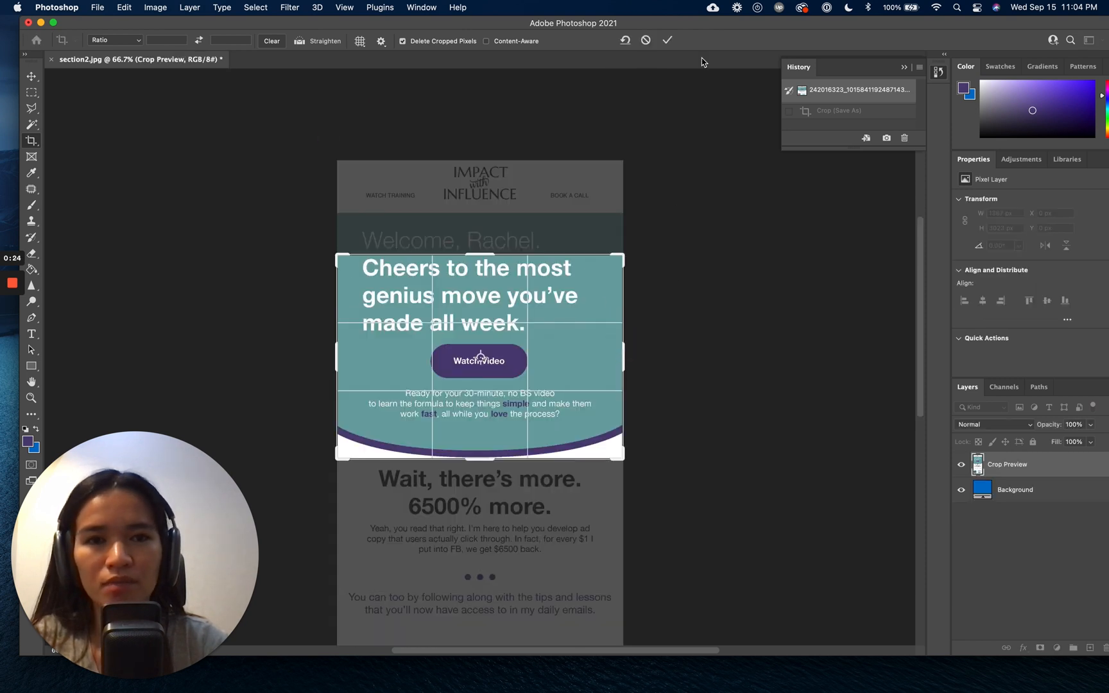
left_click(672, 41)
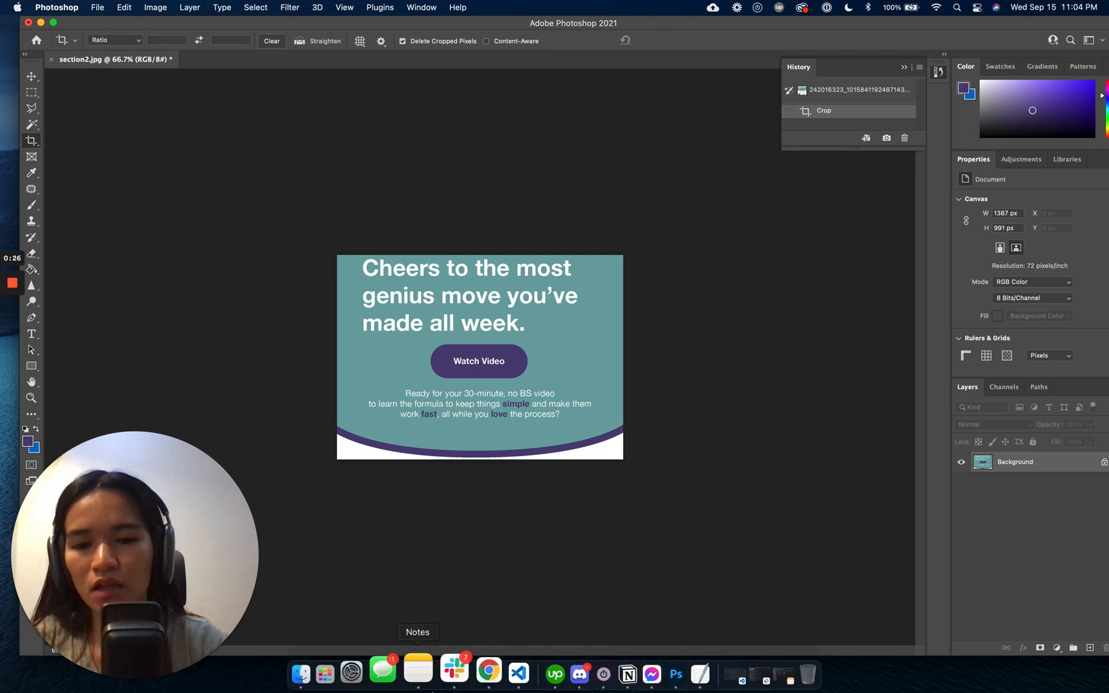
left_click(471, 670)
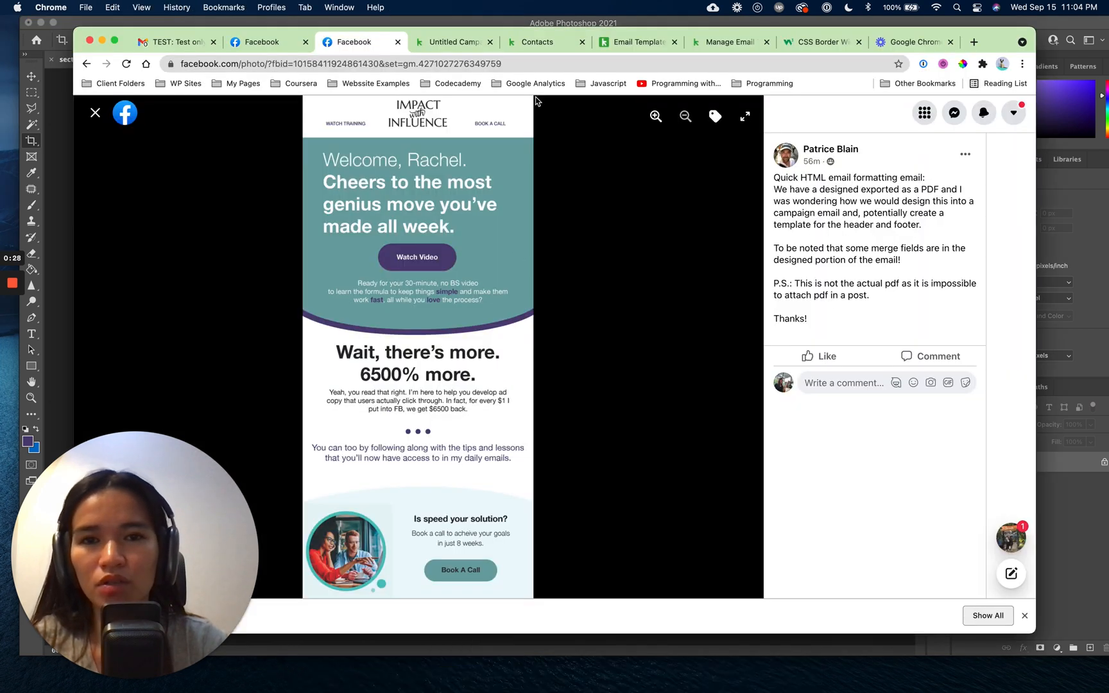
left_click(460, 42)
scroll(558, 420, "up", 5)
left_click(558, 421)
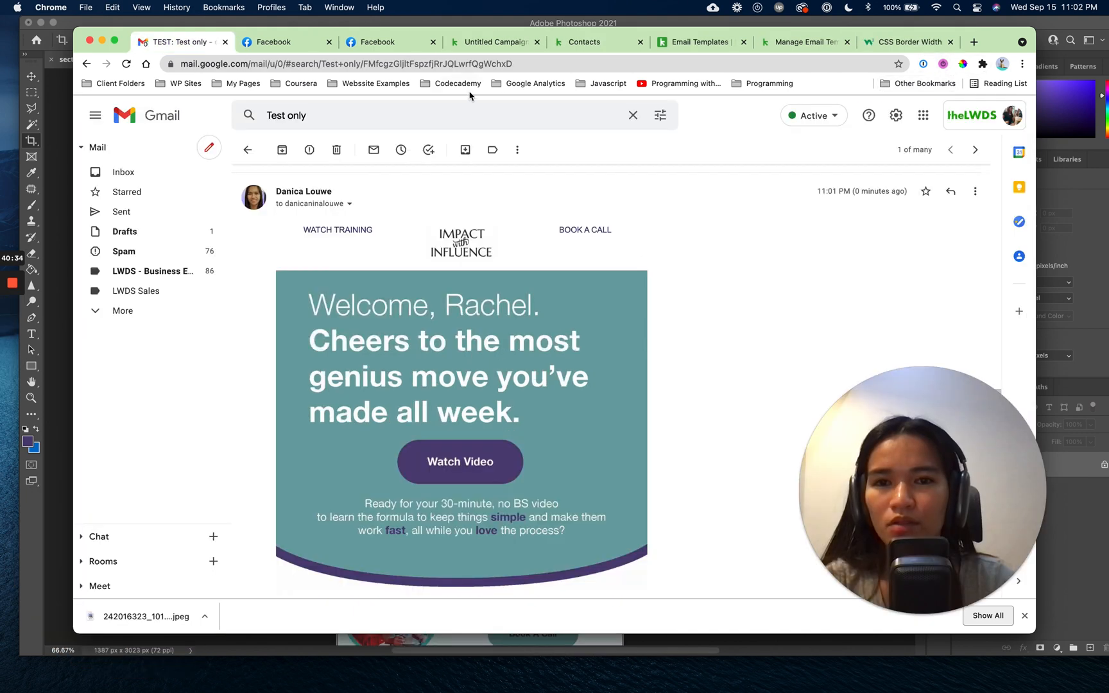
Preview the Keap email in desktop and mobile layouts, check both from header to footer, and close the preview.
left_click(495, 42)
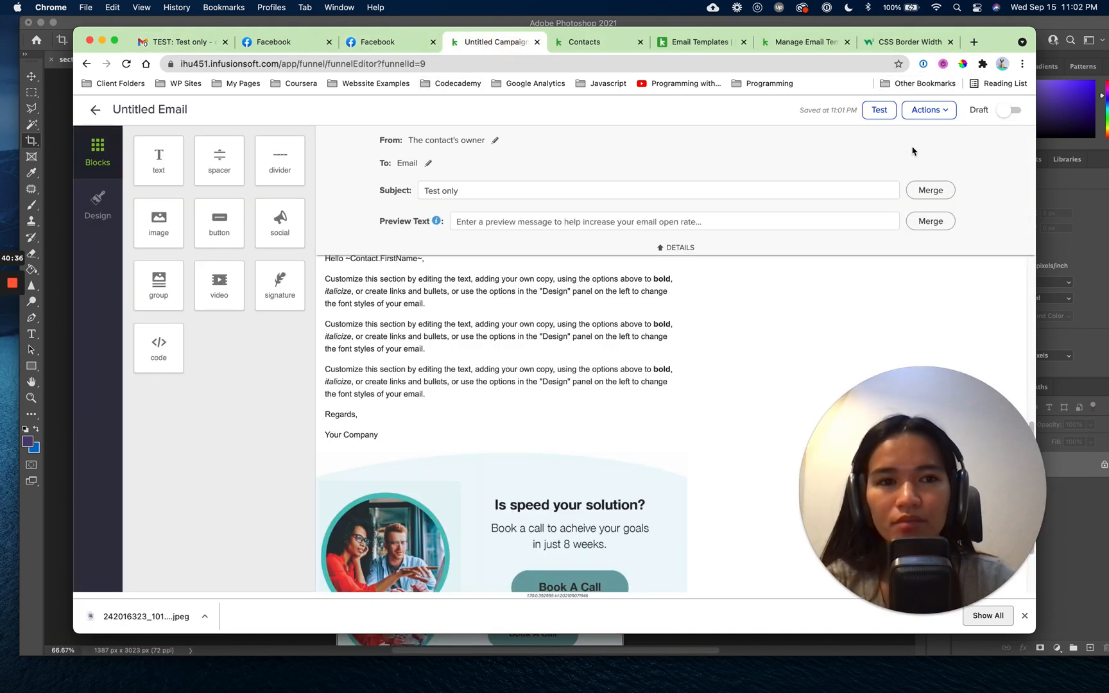
left_click(928, 110)
left_click(925, 139)
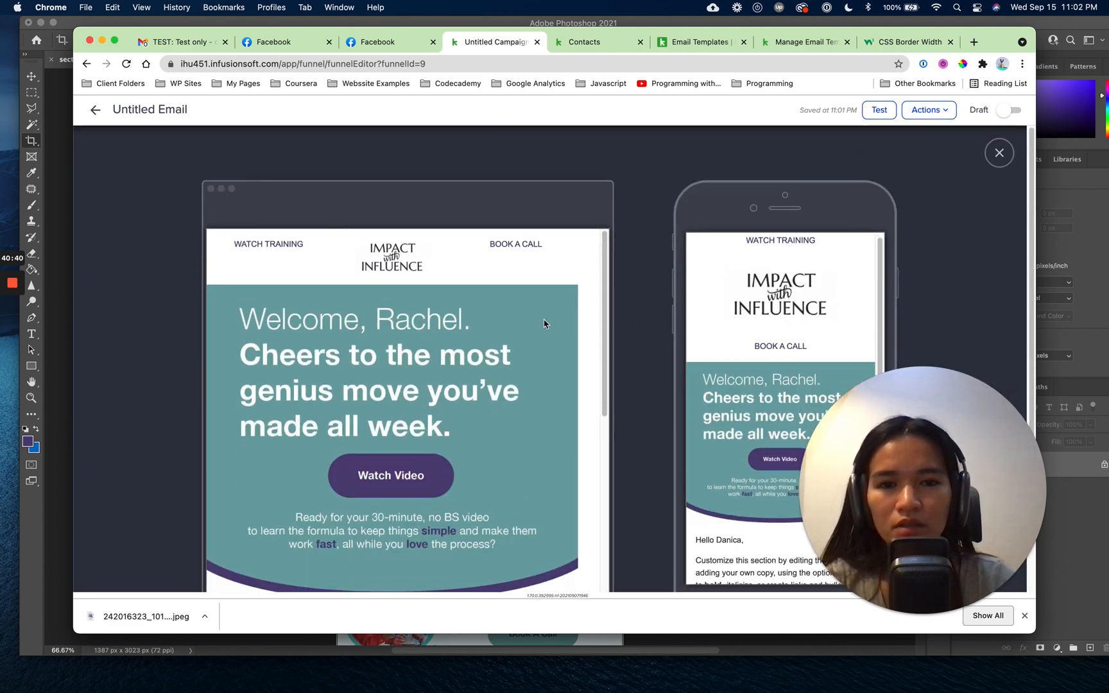
scroll(544, 325, "down", 10)
scroll(544, 322, "up", 10)
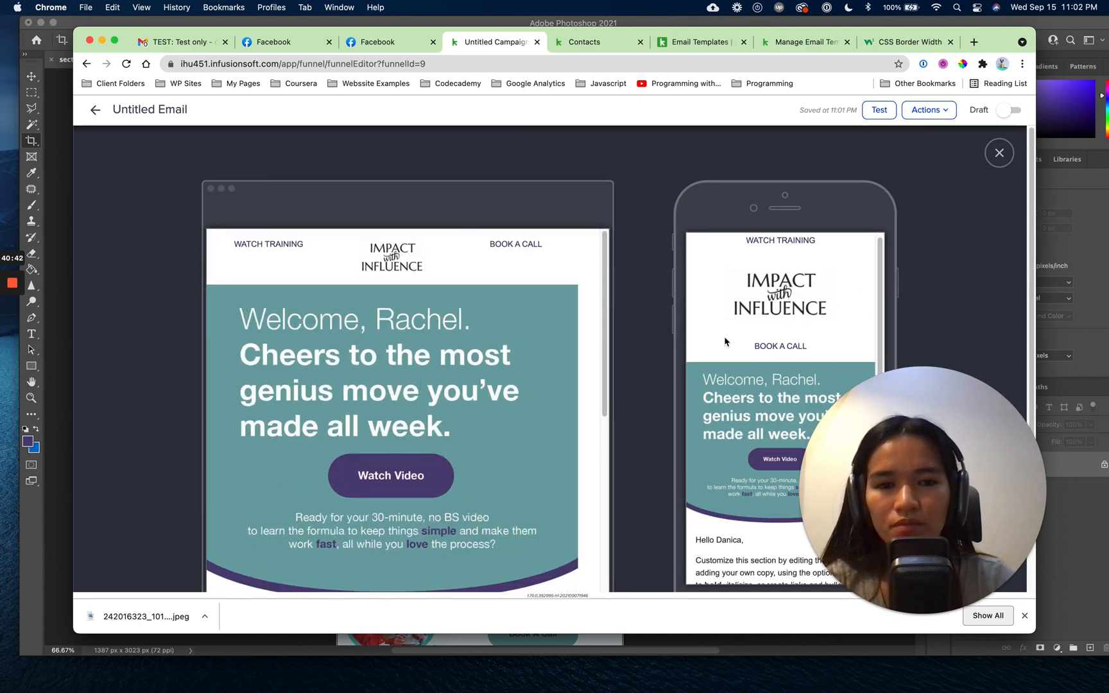
scroll(770, 346, "down", 10)
scroll(799, 344, "up", 12)
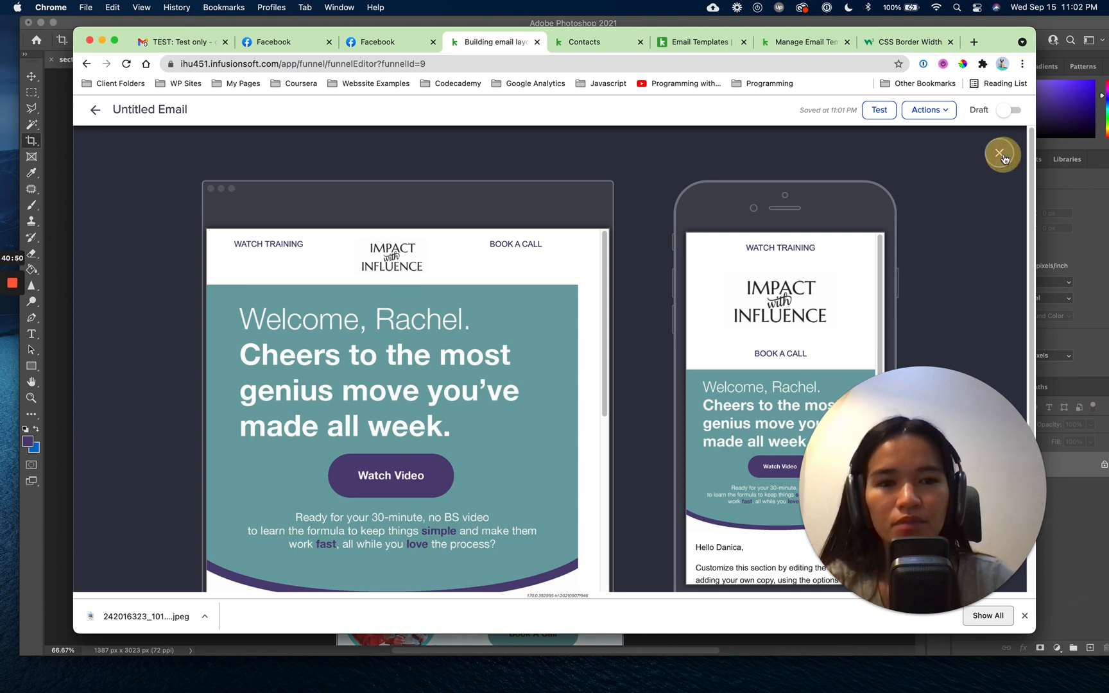
left_click(999, 152)
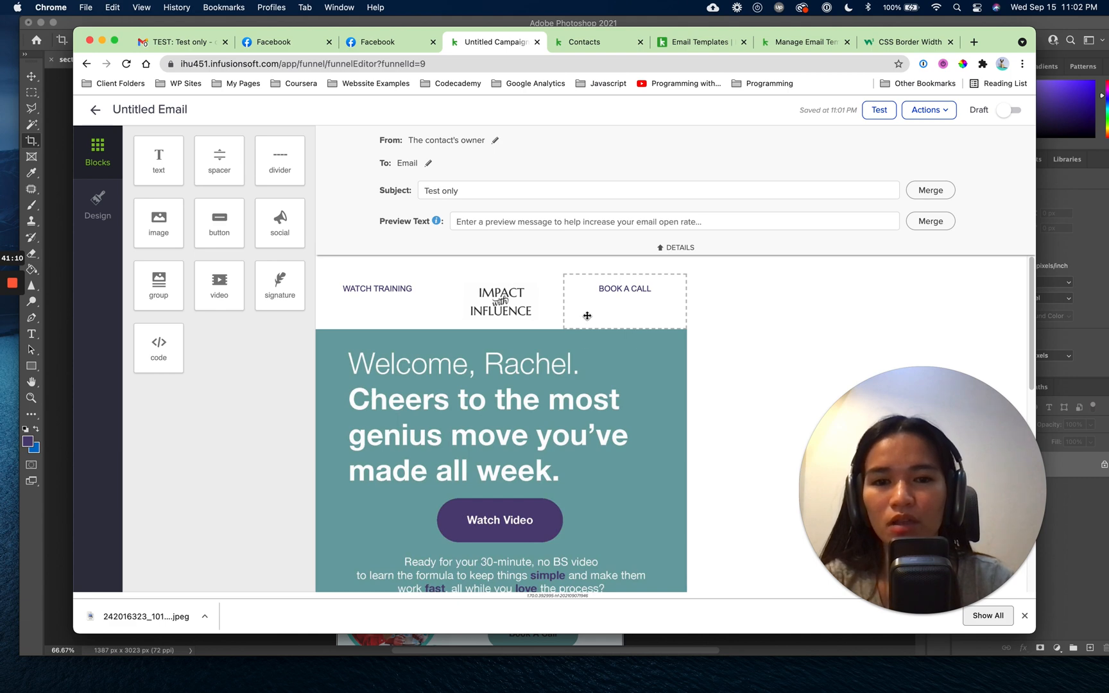
Examine the email layout in the editor, selecting the welcome image, the body text and the "Is speed your solution?" image in turn.
scroll(590, 295, "down", 15)
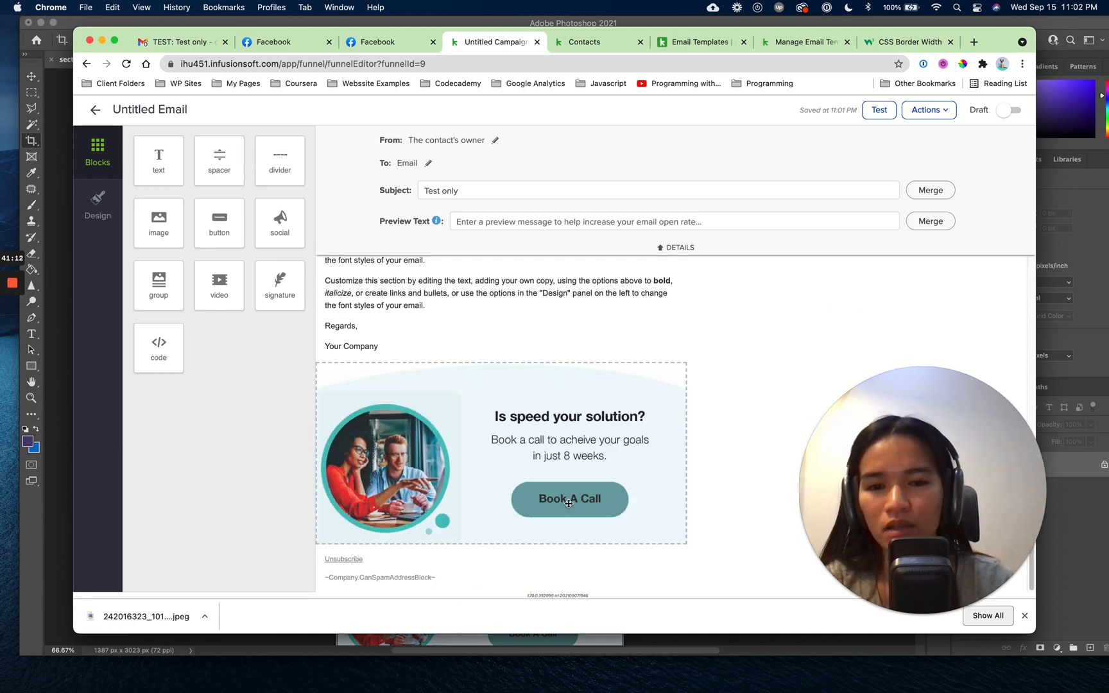
scroll(598, 452, "up", 5)
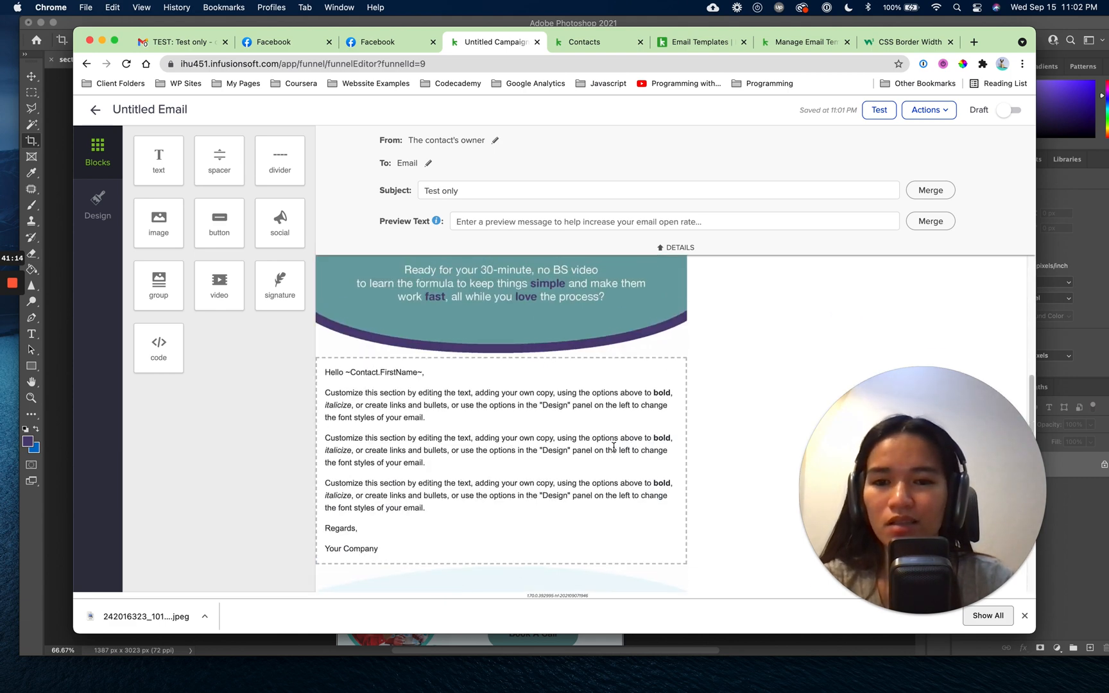
left_click(610, 450)
scroll(607, 410, "up", 3)
left_click(606, 420)
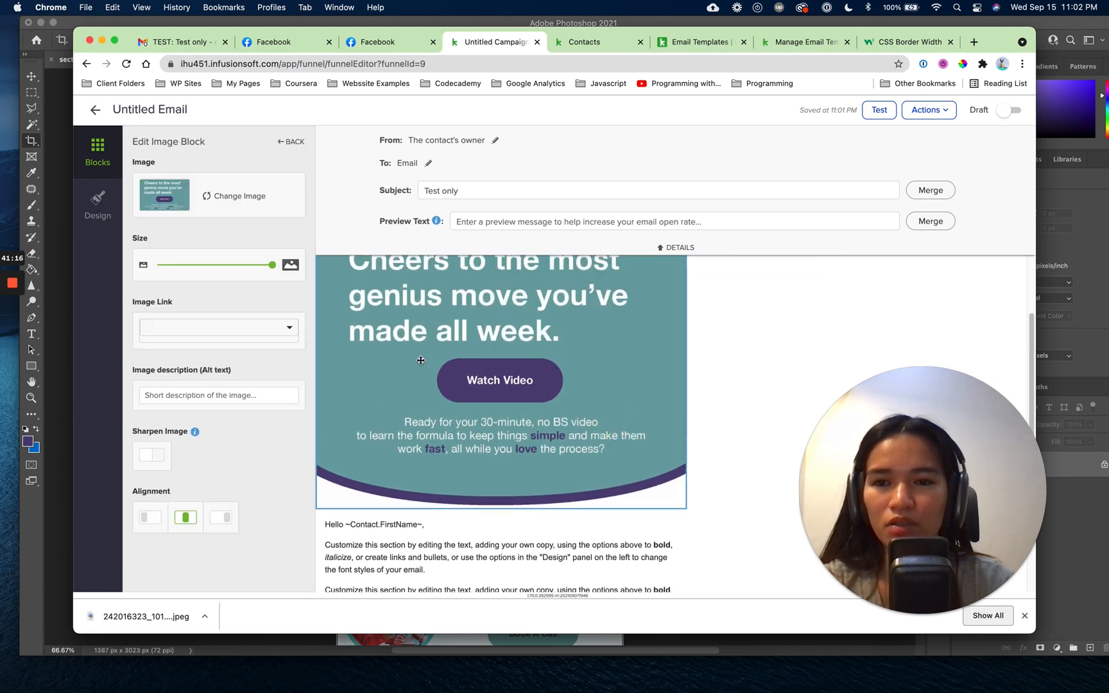
scroll(582, 378, "down", 6)
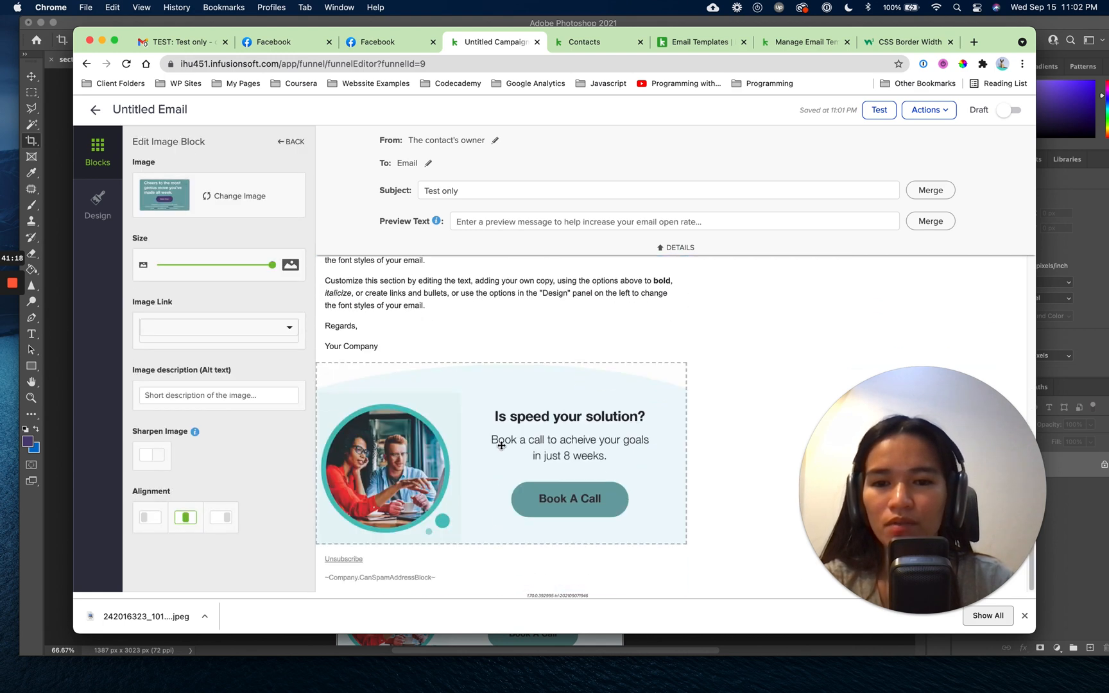
left_click(502, 446)
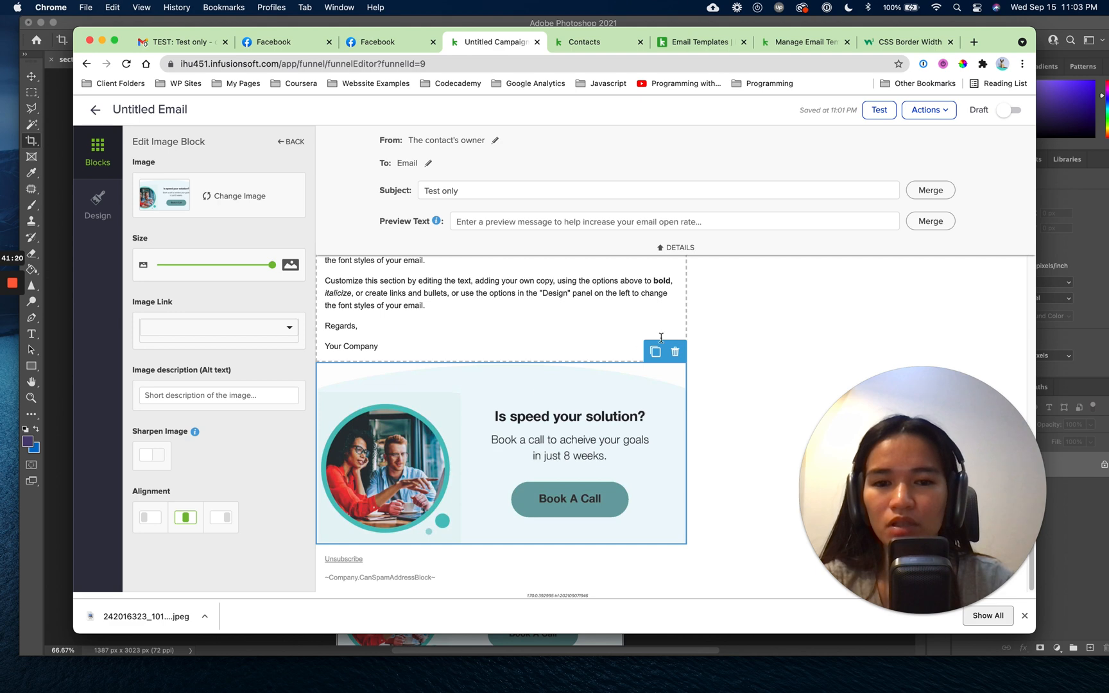
scroll(661, 337, "up", 4)
left_click(521, 457)
left_click(606, 350)
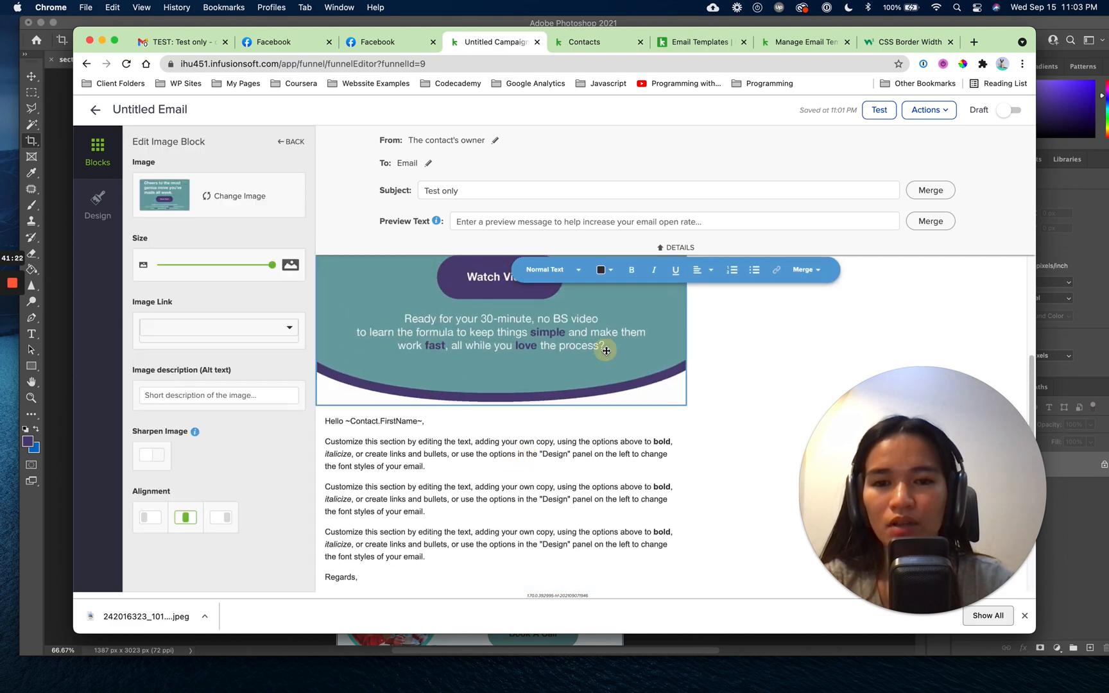
scroll(606, 351, "up", 1)
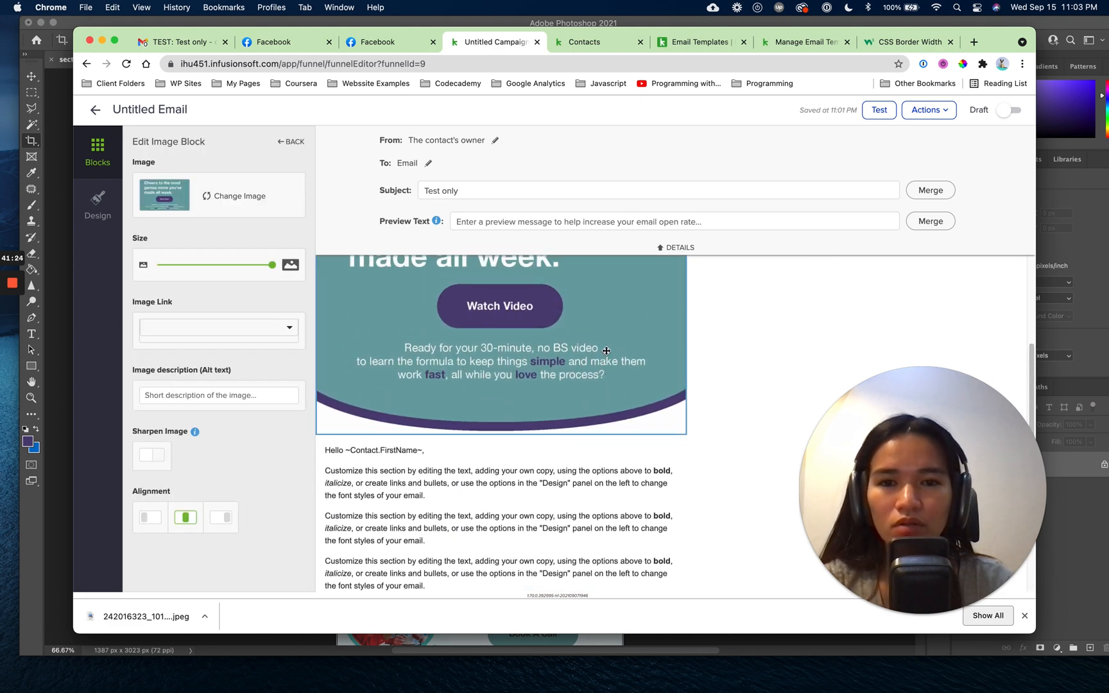
scroll(606, 350, "up", 6)
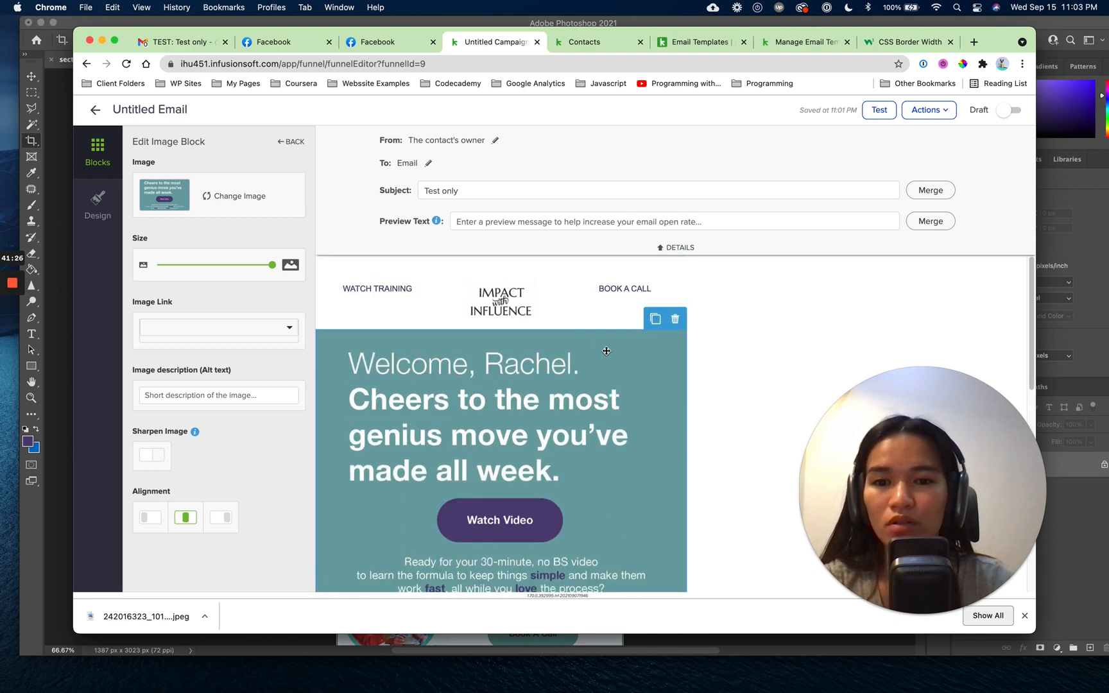
Recheck the email from header to footer, inspecting the "Is speed your solution?" image block and the body text block above it.
scroll(605, 351, "down", 15)
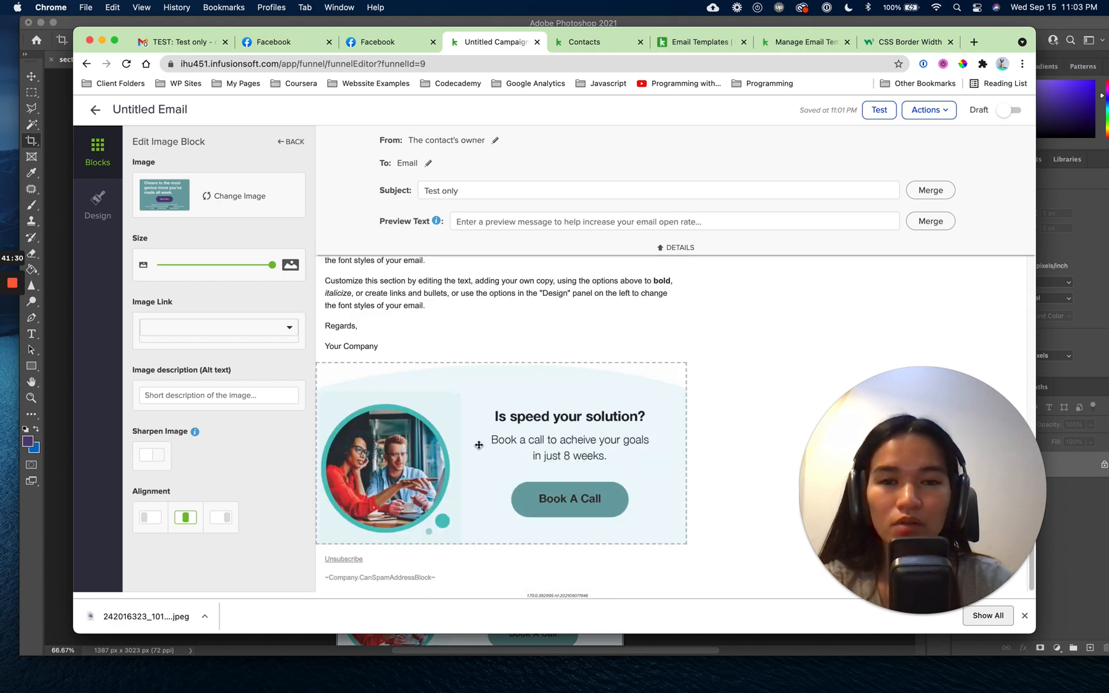
scroll(565, 359, "up", 2)
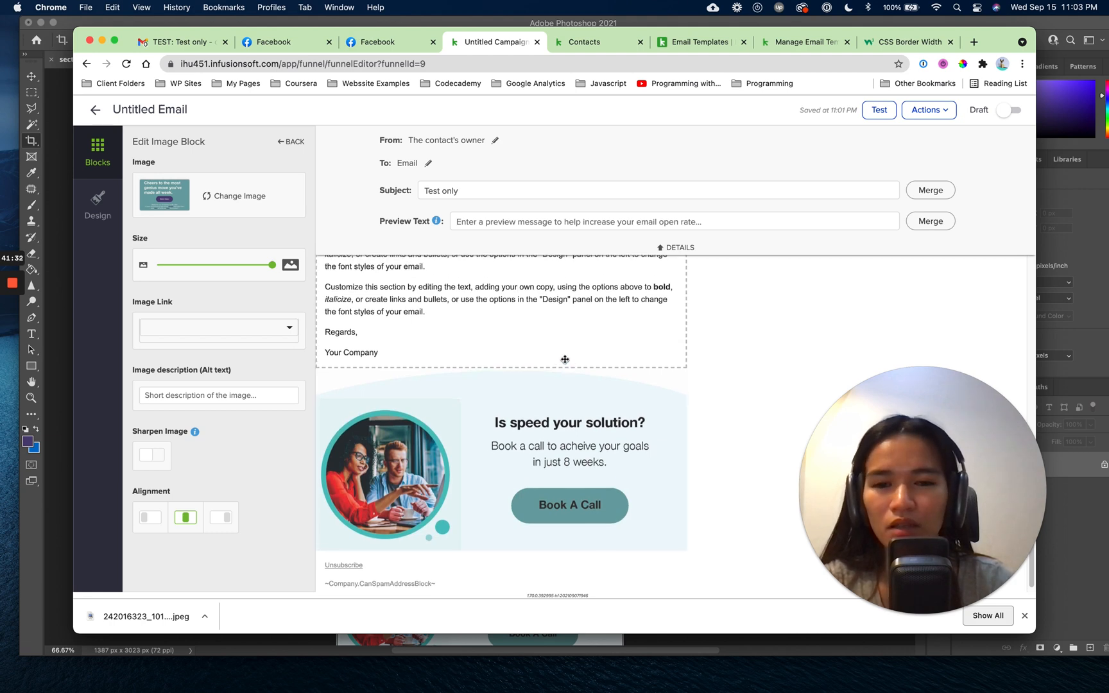
left_click(571, 462)
scroll(528, 363, "up", 2)
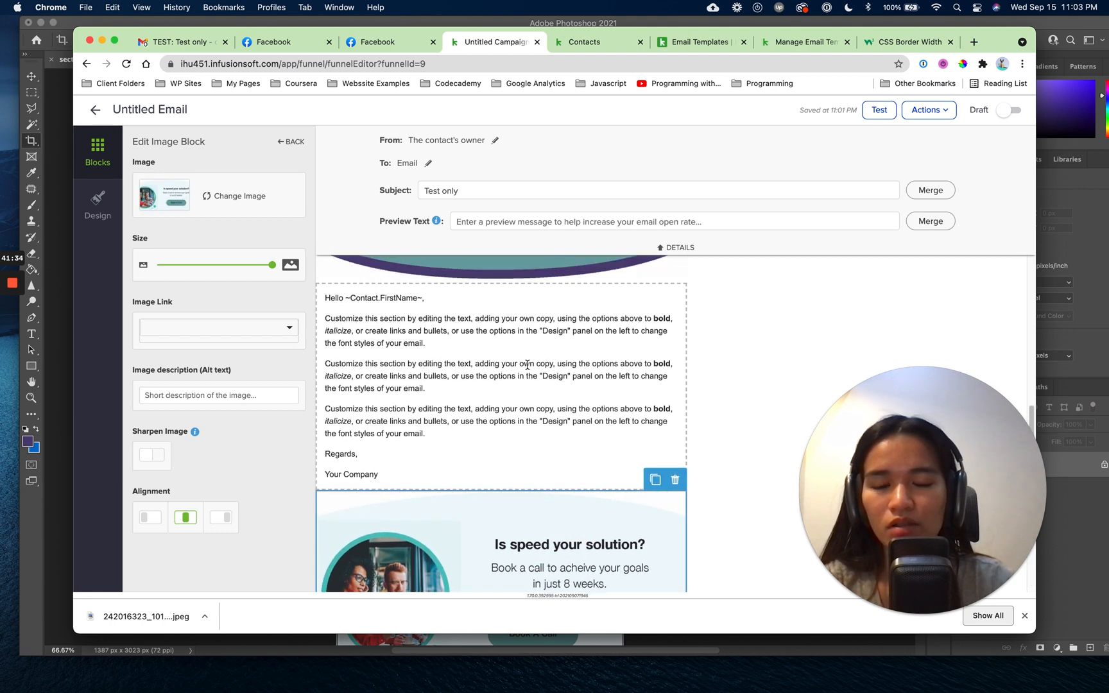
left_click(498, 420)
scroll(500, 424, "up", 3)
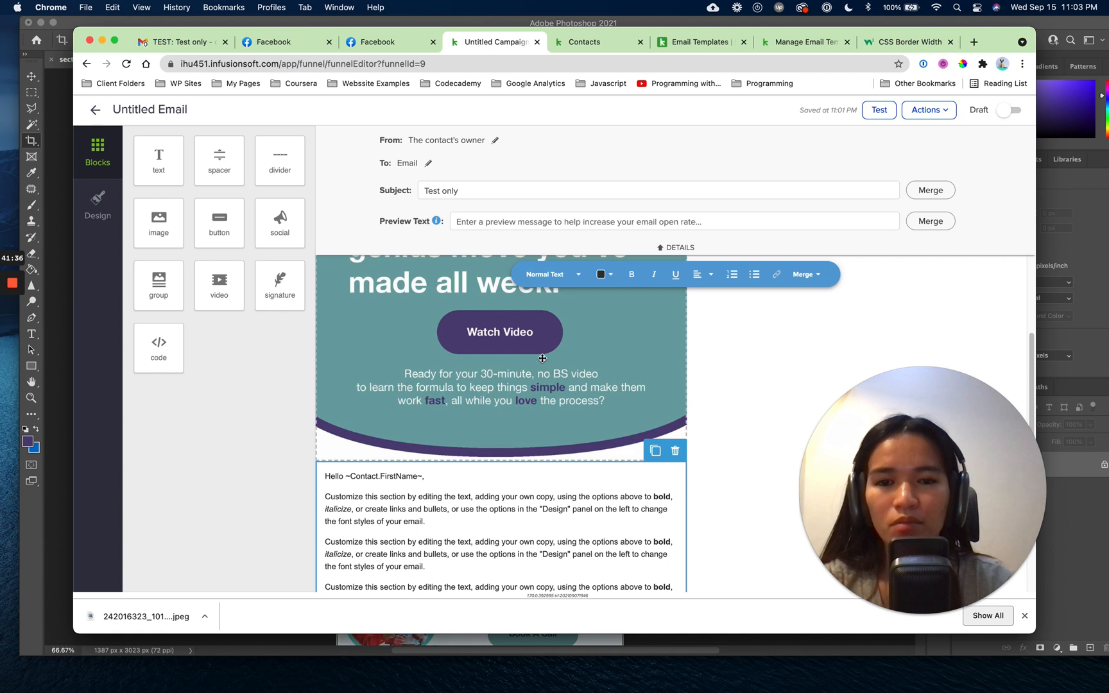